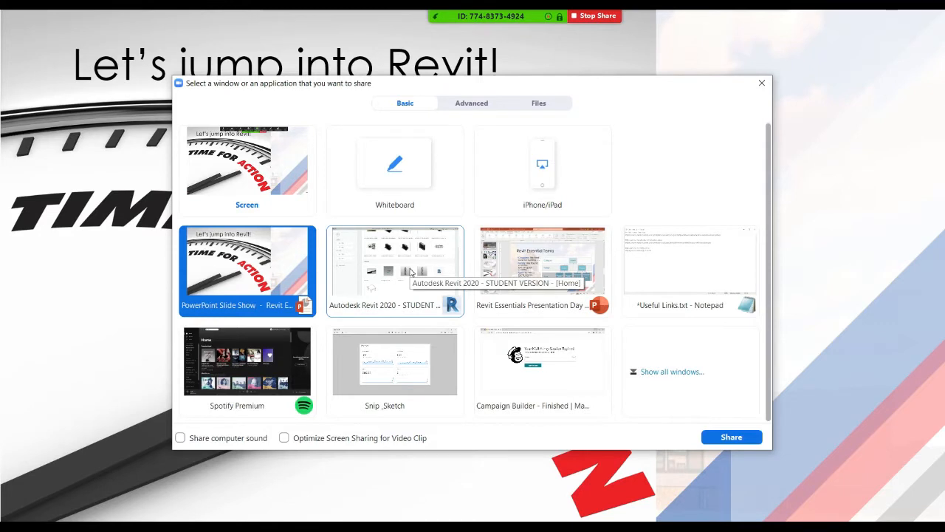
Share the Autodesk Revit 2020 window in the Zoom meeting and go to the beginning of its recent models
{"action": "left_click", "coordinate": [408, 271]}
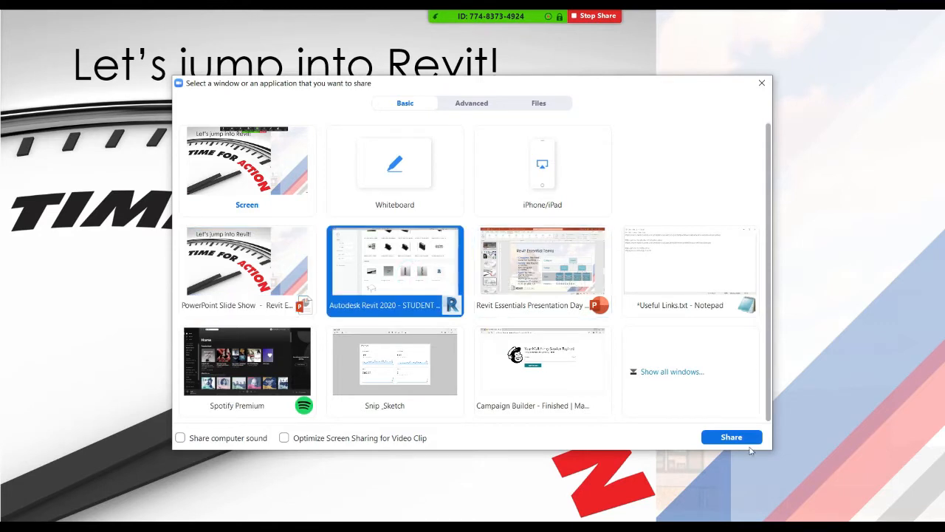
{"action": "left_click", "coordinate": [731, 437]}
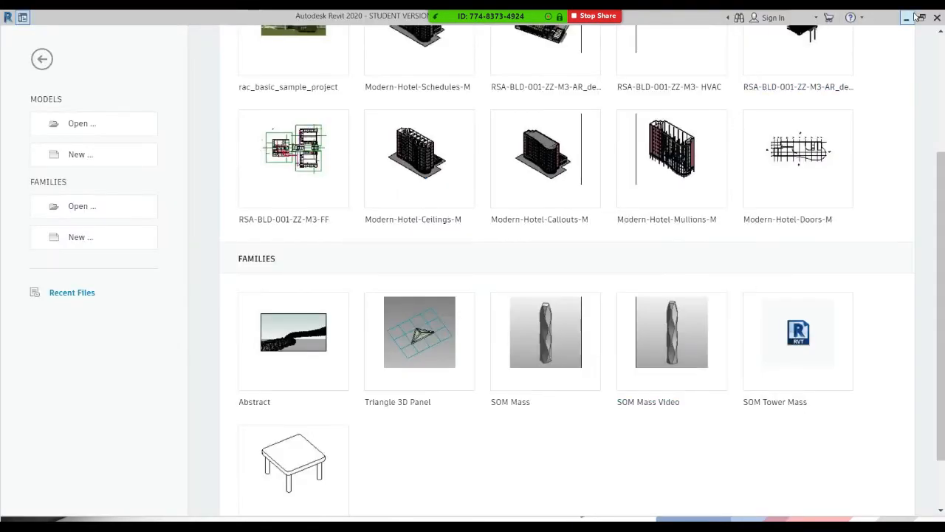
{"action": "left_click_drag", "start_coordinate": [941, 180], "coordinate": [942, 11]}
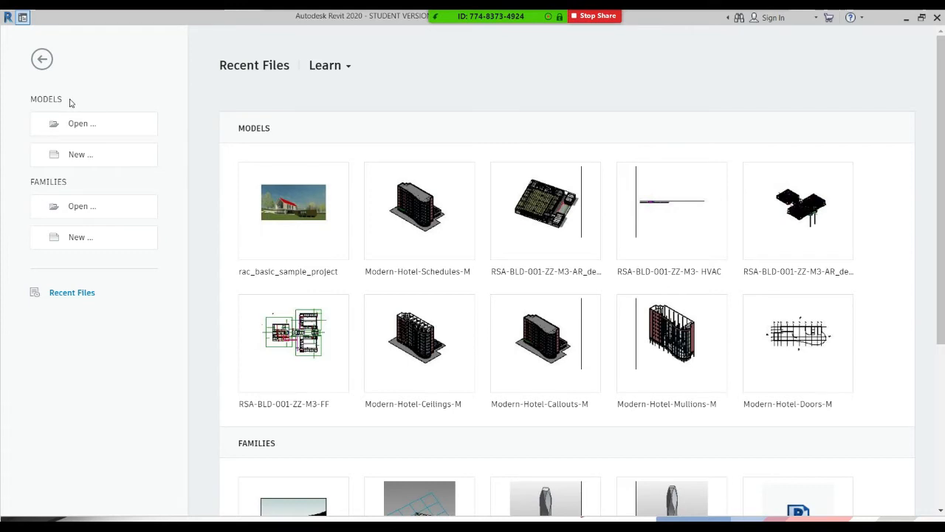
Start a new model project, set its template file to <None> and review the available templates
{"action": "left_click", "coordinate": [96, 155]}
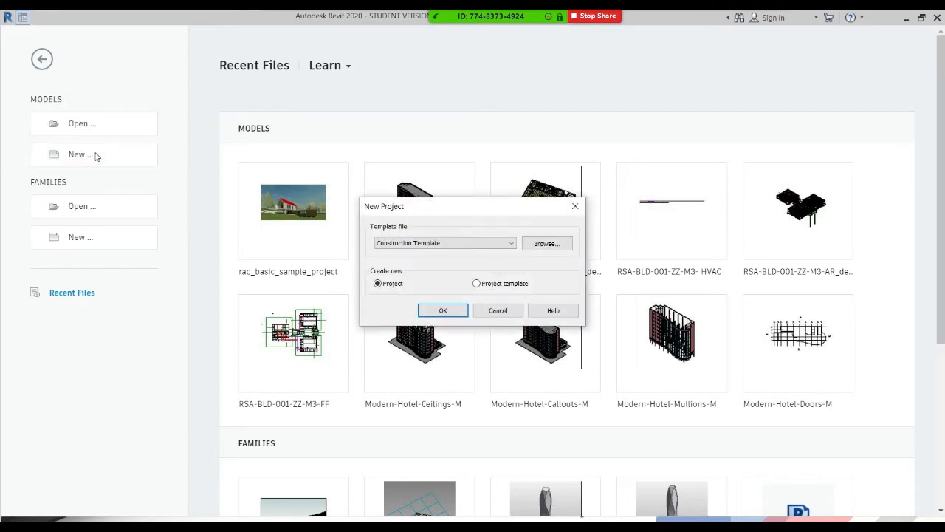
{"action": "left_click_drag", "start_coordinate": [442, 210], "coordinate": [443, 162]}
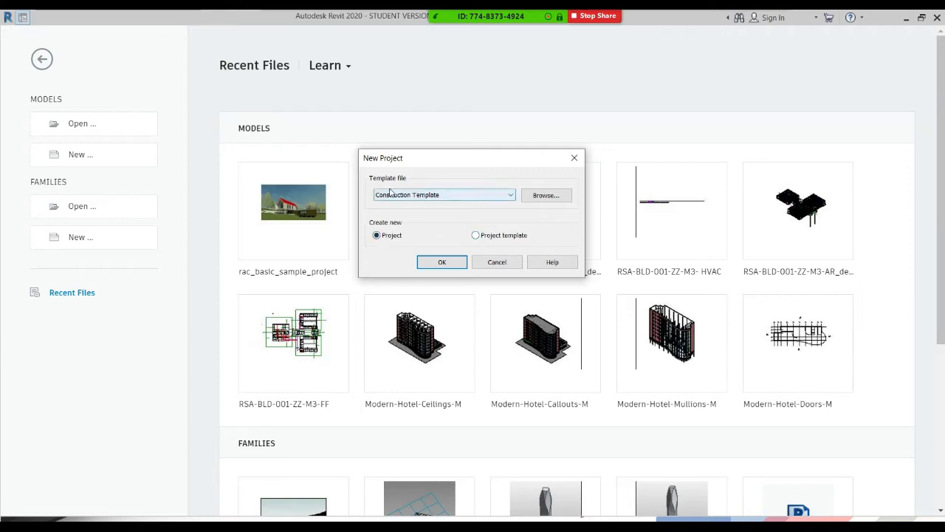
{"action": "left_click", "coordinate": [465, 195]}
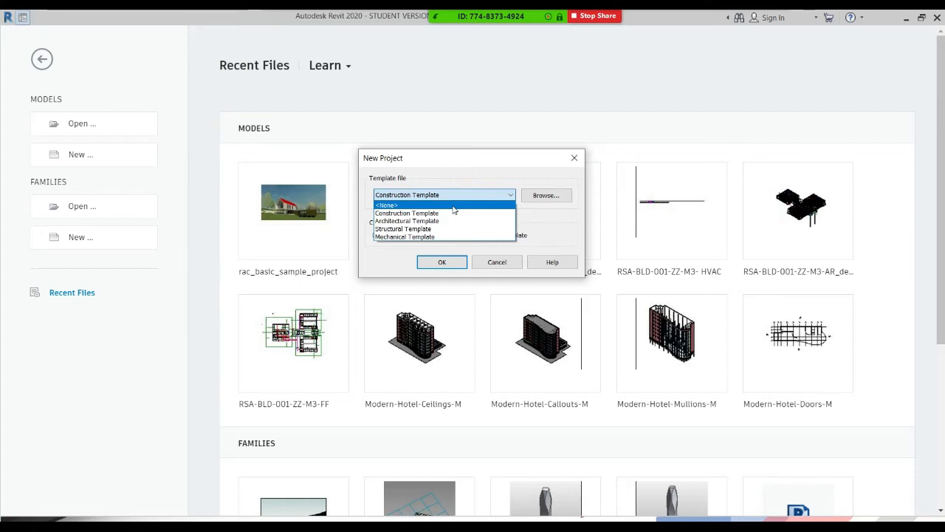
{"action": "left_click", "coordinate": [454, 207]}
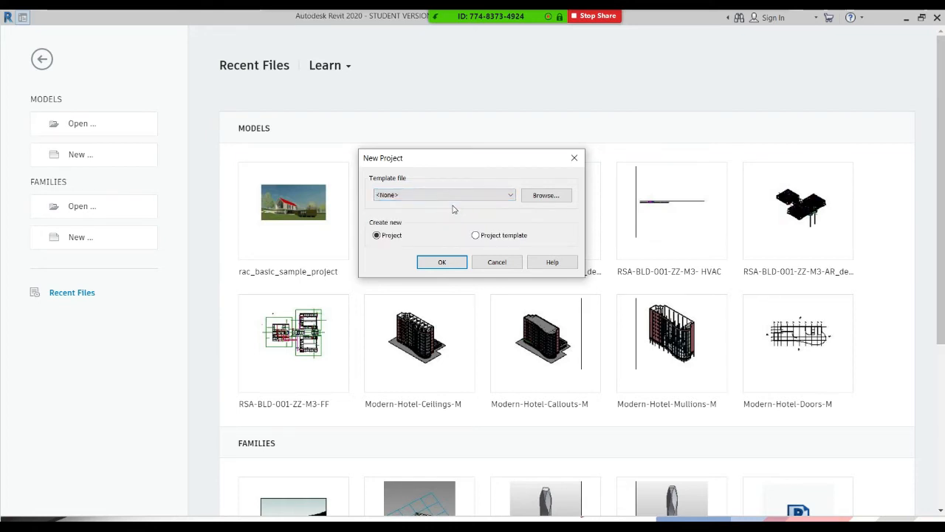
{"action": "left_click", "coordinate": [407, 195]}
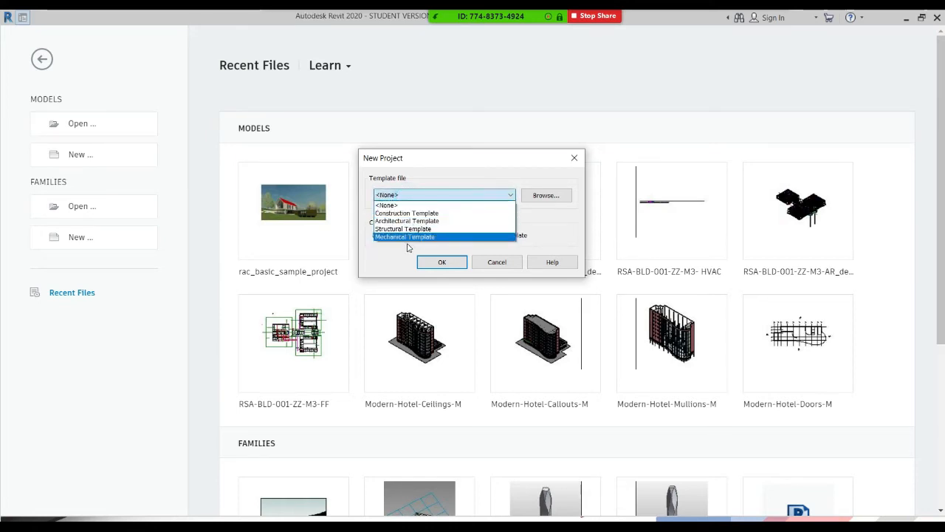
{"action": "left_click", "coordinate": [444, 173]}
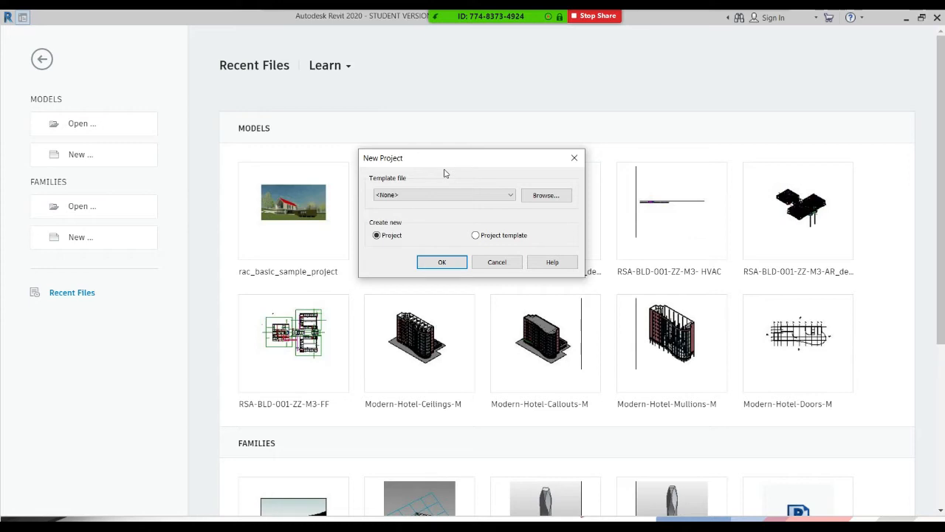
Switch to Useful Links.txt in Notepad and copy the first link, about why Revit templates are needed
{"action": "key", "text": "alt+Tab"}
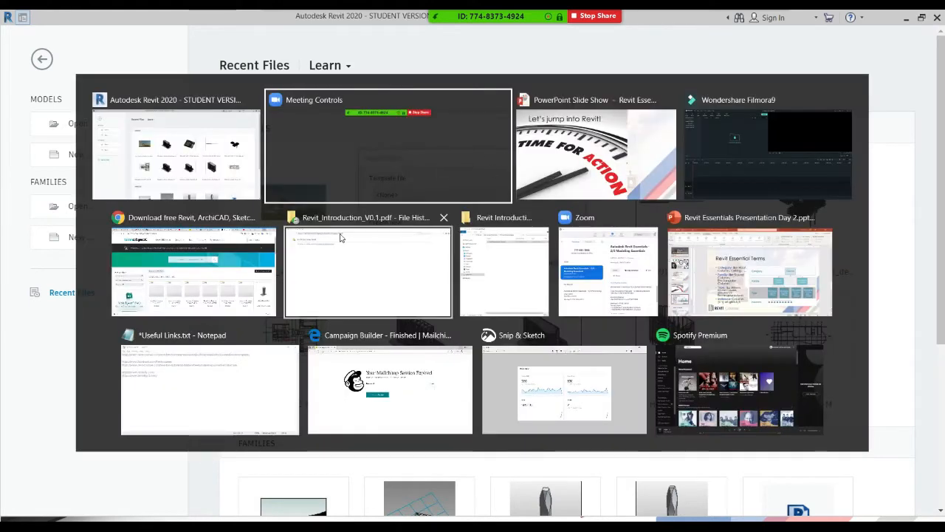
{"action": "left_click", "coordinate": [240, 370]}
{"action": "left_click_drag", "start_coordinate": [701, 192], "coordinate": [111, 162]}
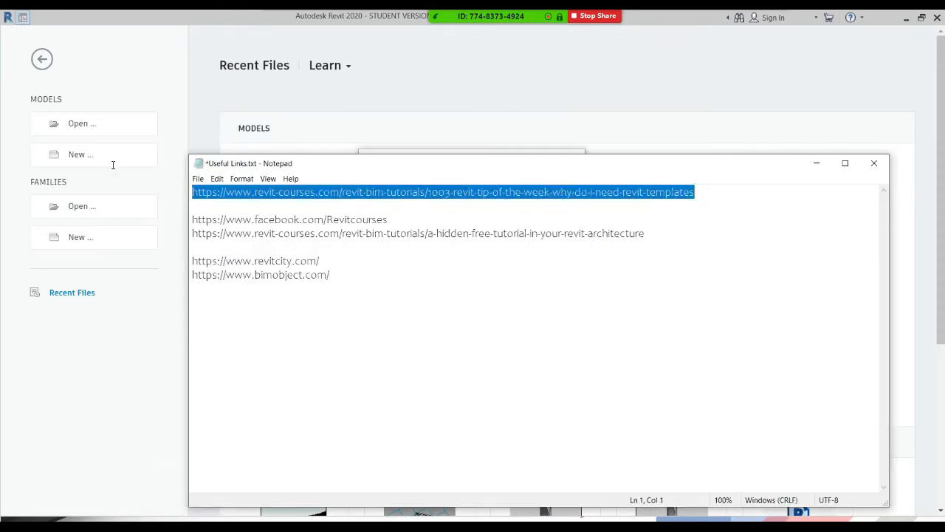
{"action": "right_click", "coordinate": [390, 194]}
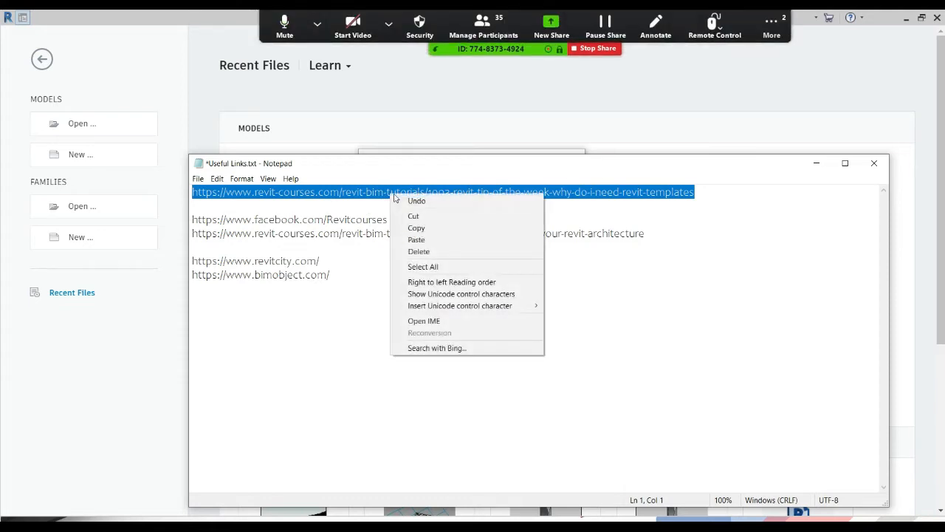
{"action": "left_click", "coordinate": [466, 227]}
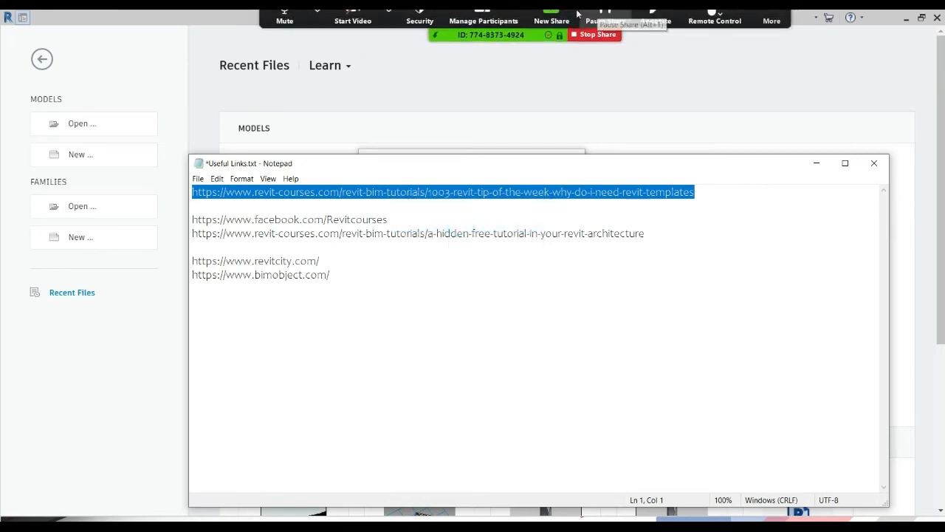
Send the copied Revit templates link to everyone in the Zoom group chat, and minimize the chat and Notepad windows
{"action": "left_click", "coordinate": [771, 25]}
{"action": "left_click", "coordinate": [772, 54]}
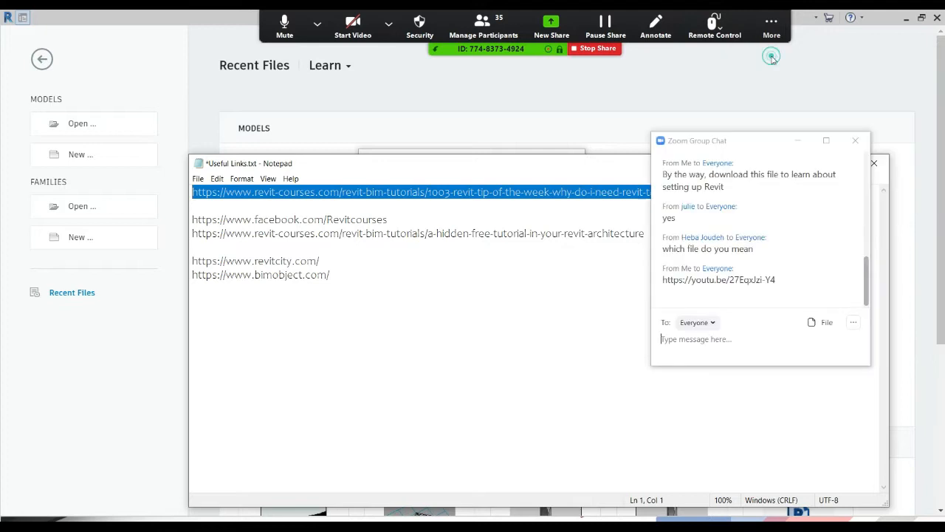
{"action": "left_click", "coordinate": [720, 345]}
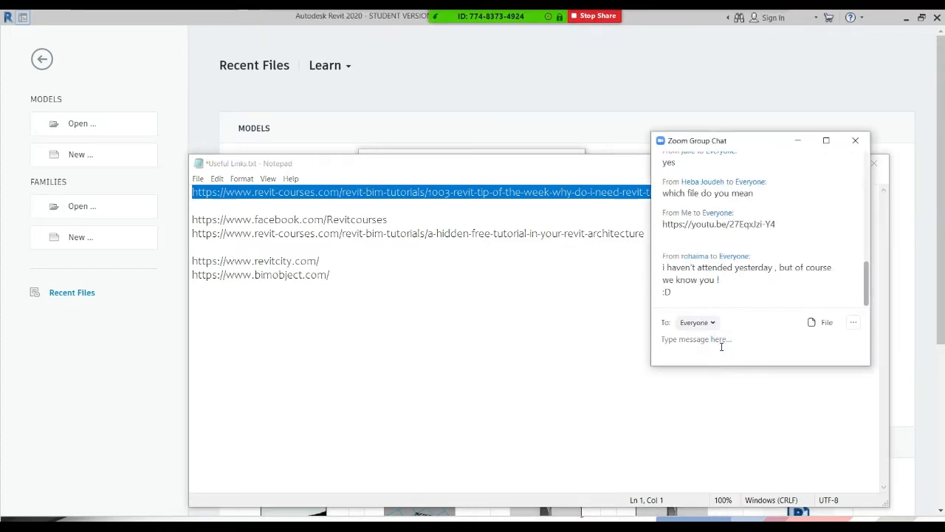
{"action": "key", "text": "ctrl+v"}
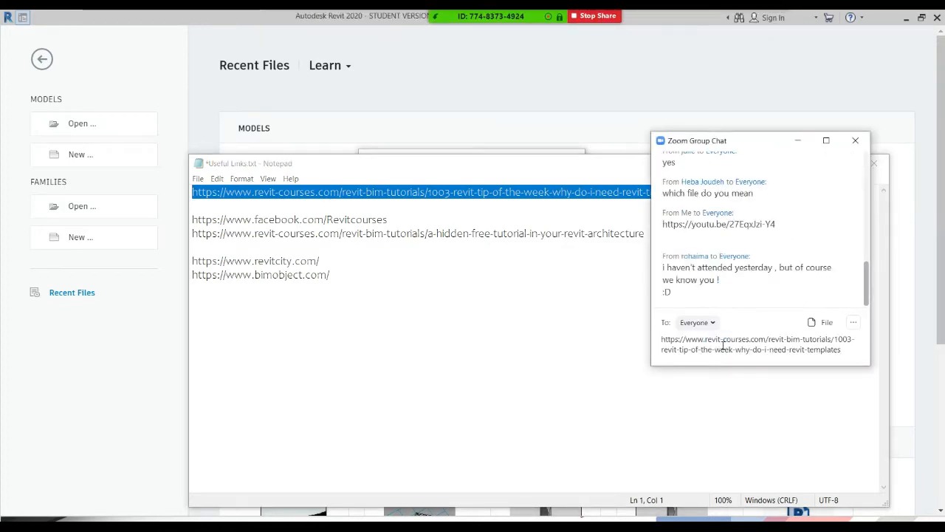
{"action": "key", "text": "Return"}
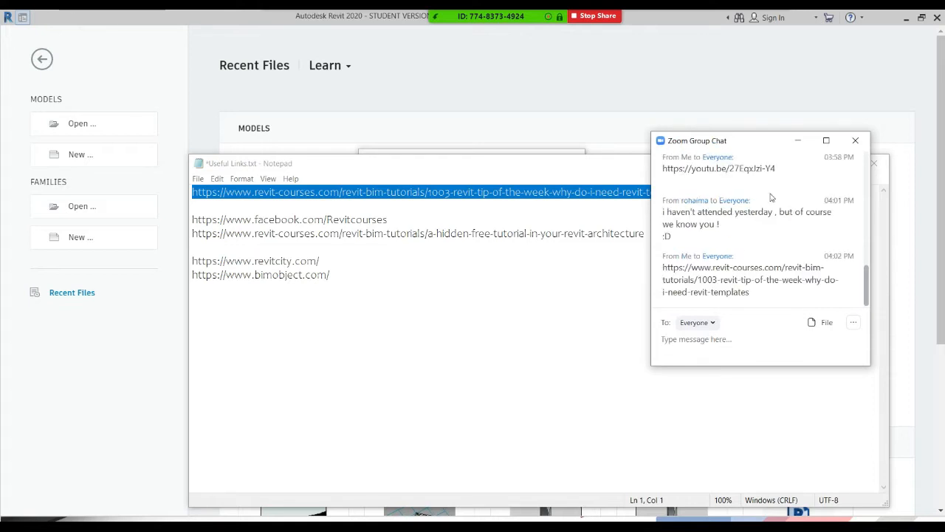
{"action": "left_click", "coordinate": [798, 140]}
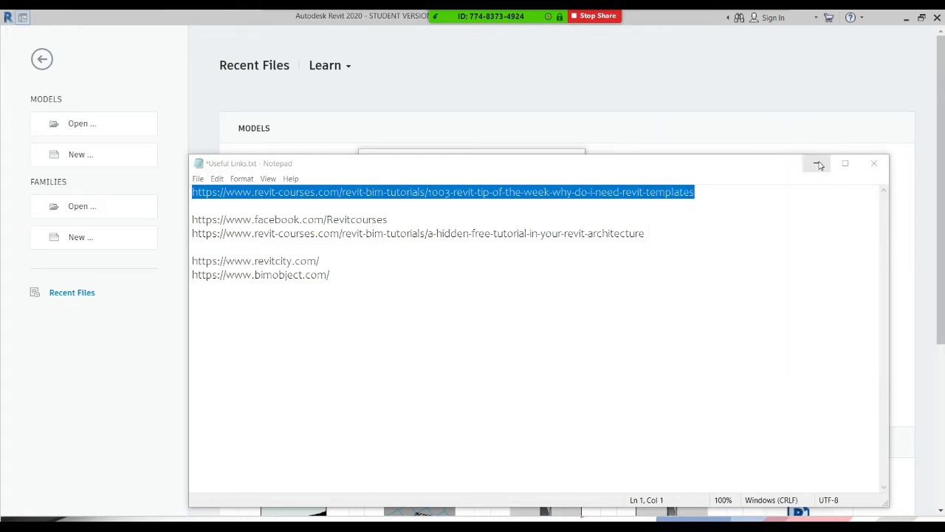
{"action": "left_click", "coordinate": [816, 163]}
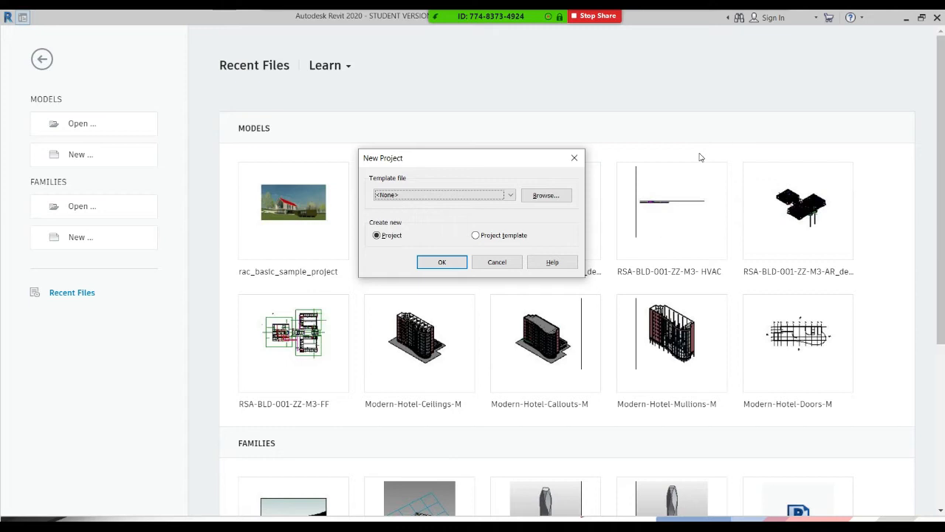
Create the new project from the Architectural Template
{"action": "left_click", "coordinate": [502, 194]}
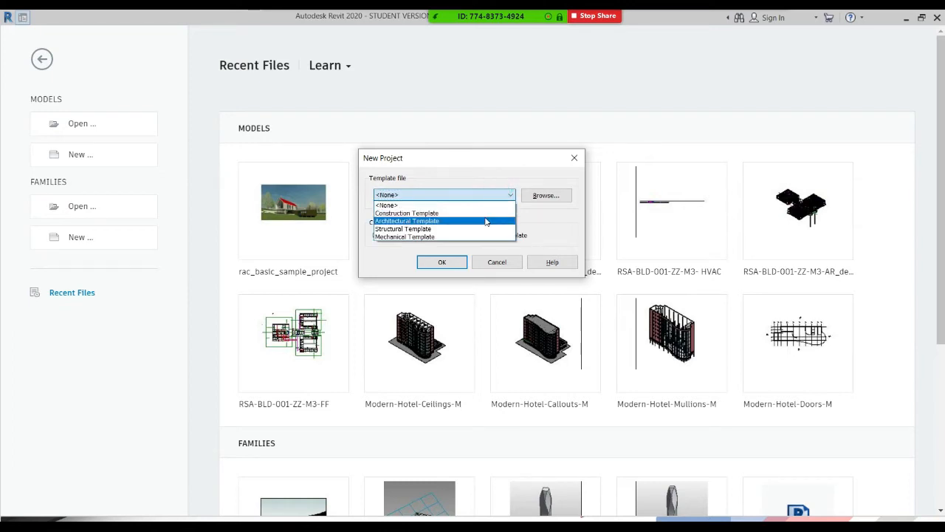
{"action": "left_click", "coordinate": [486, 221]}
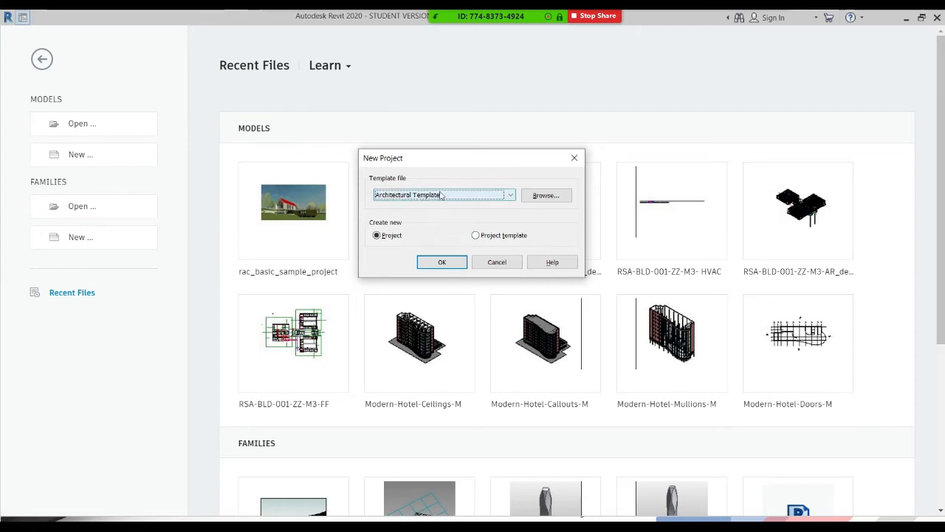
{"action": "left_click", "coordinate": [443, 262]}
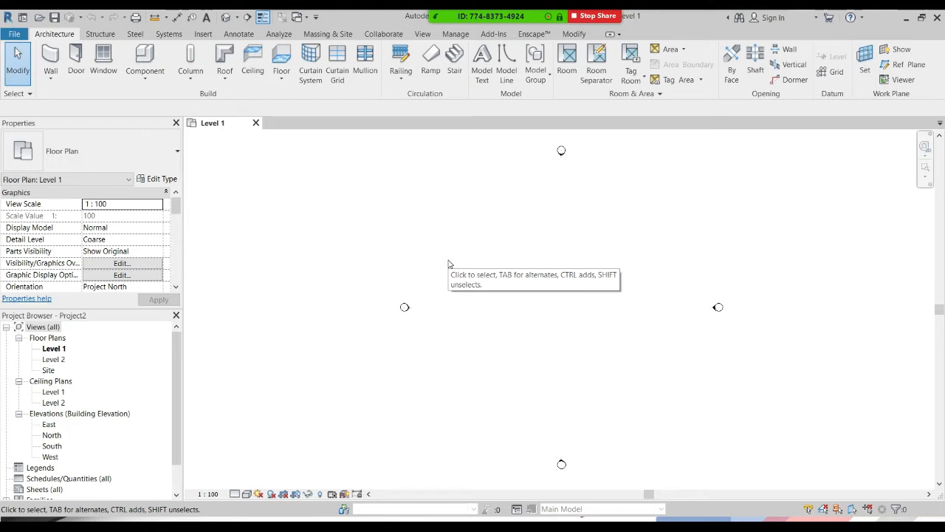
In the File Locations options, move the Architectural Template to the top of the project templates list
{"action": "left_click", "coordinate": [14, 35]}
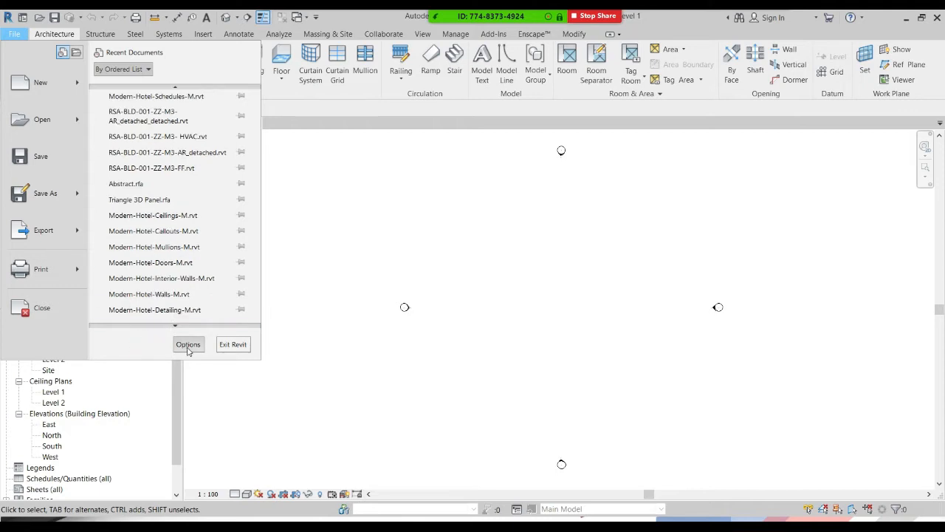
{"action": "left_click", "coordinate": [189, 346]}
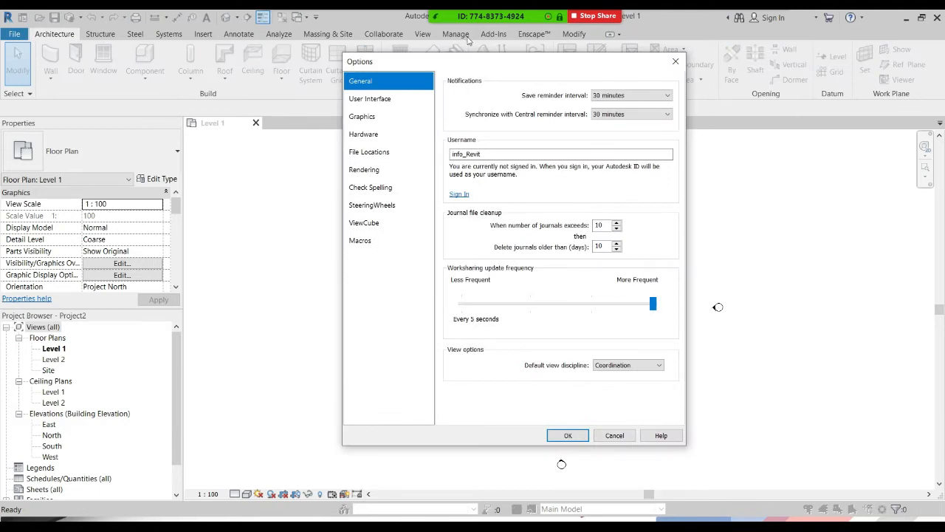
{"action": "left_click_drag", "start_coordinate": [468, 64], "coordinate": [437, 65]}
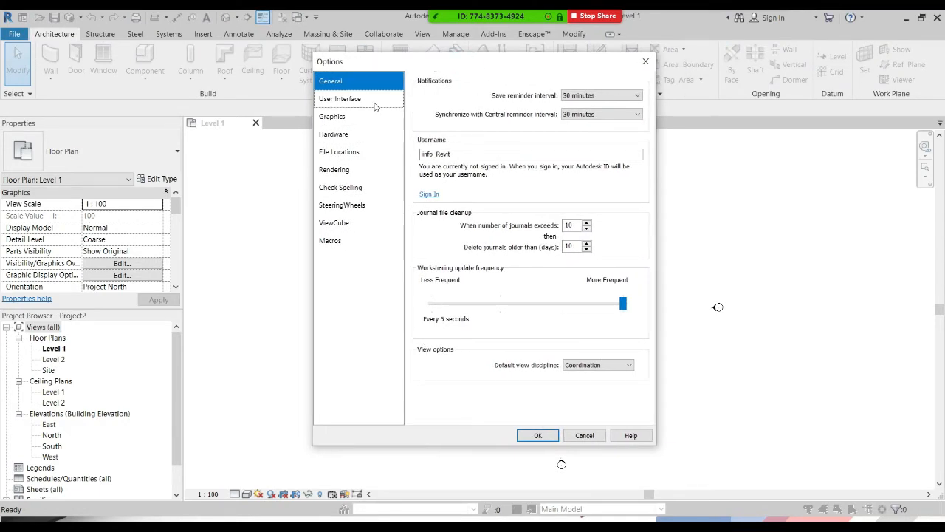
{"action": "left_click", "coordinate": [342, 152]}
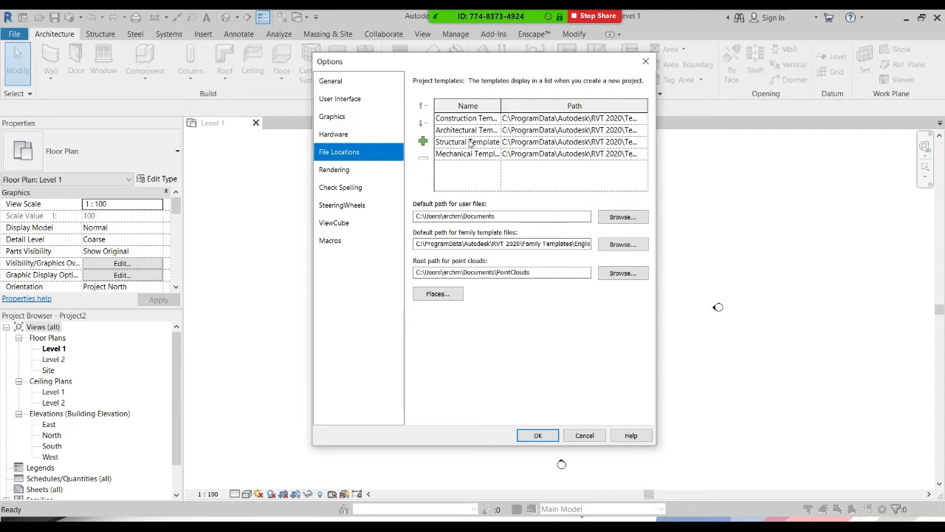
{"action": "left_click", "coordinate": [449, 118]}
{"action": "left_click", "coordinate": [450, 130]}
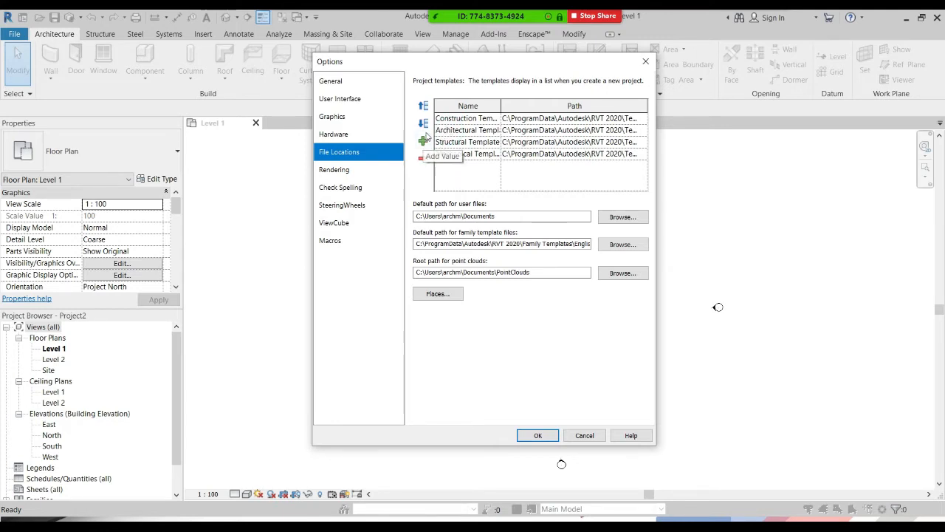
{"action": "left_click", "coordinate": [423, 107]}
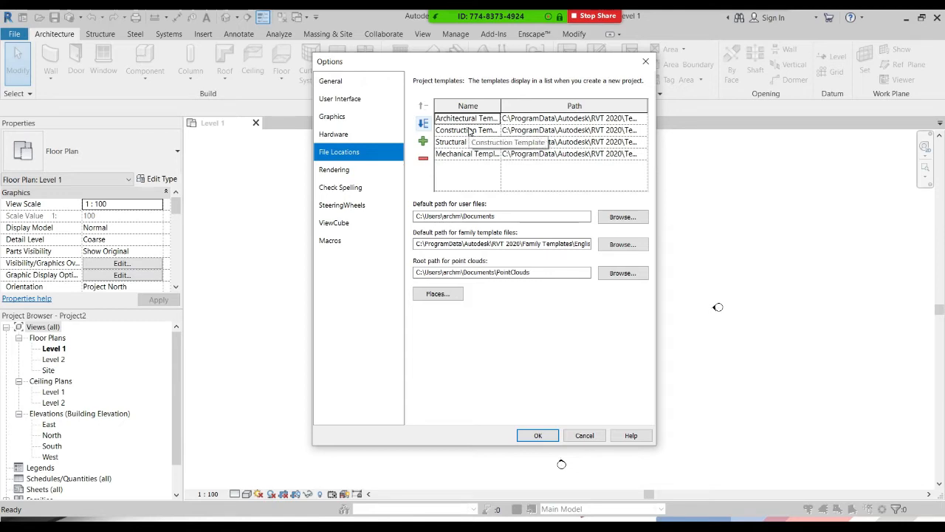
{"action": "left_click", "coordinate": [457, 155]}
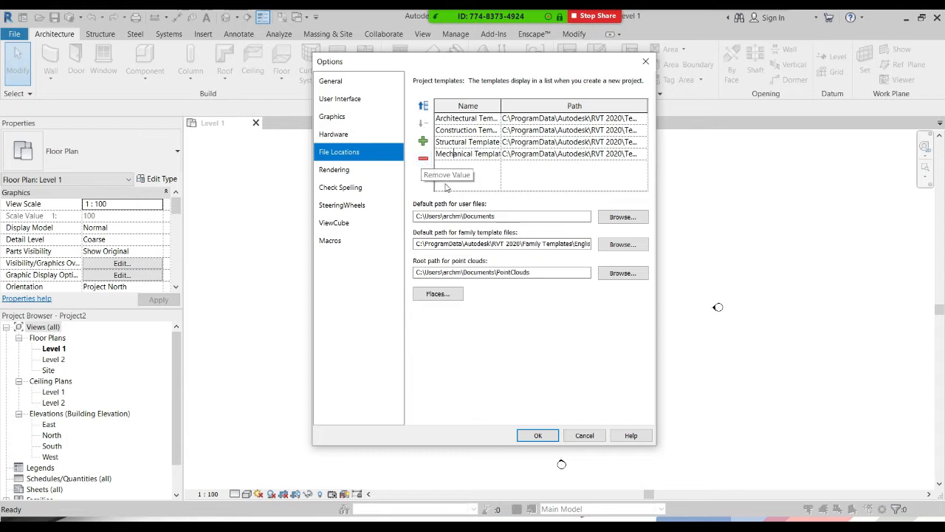
{"action": "left_click", "coordinate": [423, 140]}
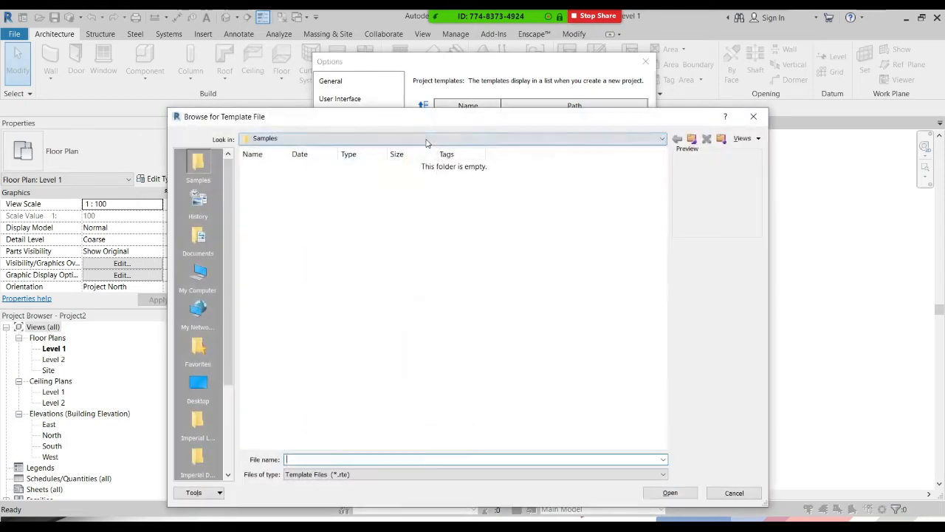
{"action": "left_click", "coordinate": [426, 138]}
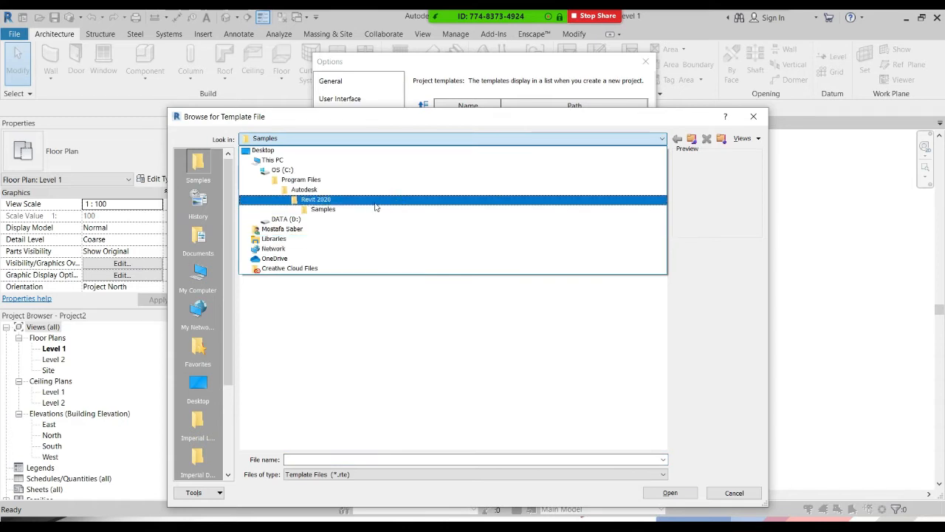
{"action": "left_click", "coordinate": [315, 199]}
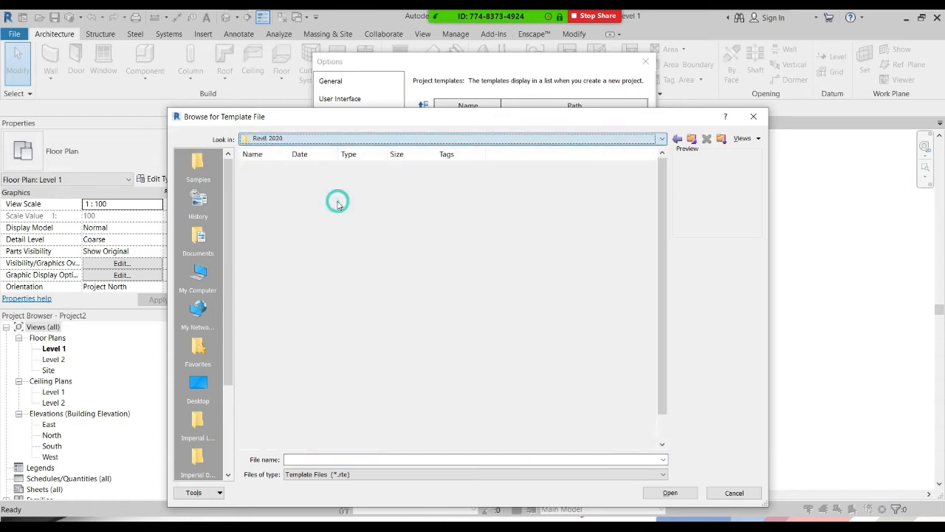
{"action": "key", "text": "t"}
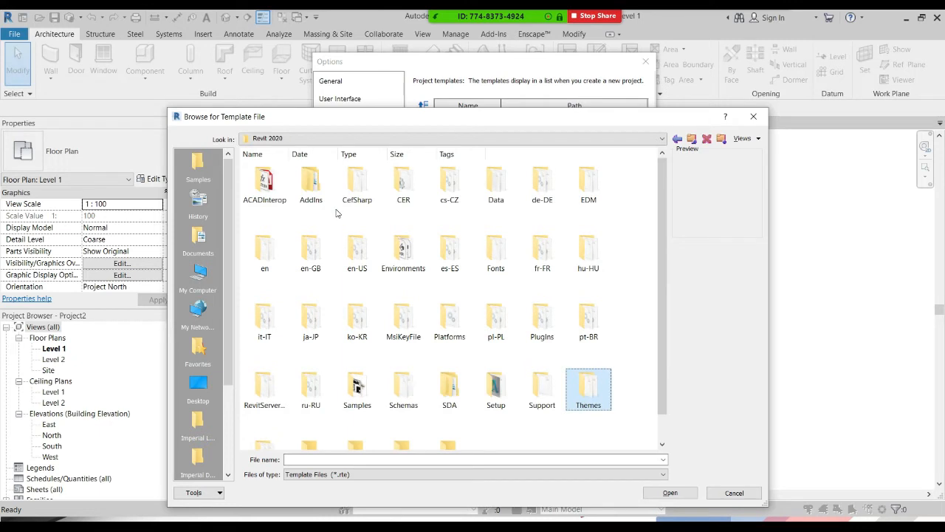
{"action": "left_click", "coordinate": [227, 439]}
{"action": "left_click", "coordinate": [227, 440]}
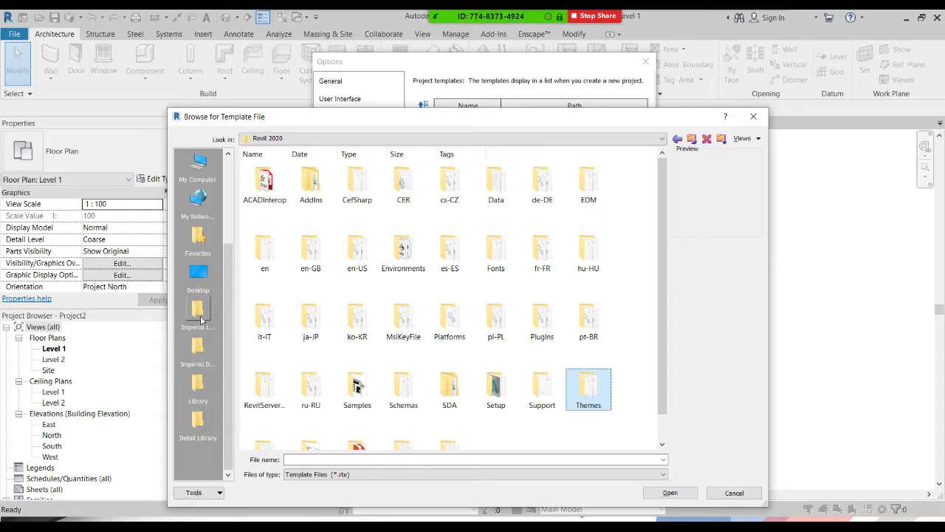
Browse for a template file from the Library place up to the RVT 2020 folder and into its Templates folder
{"action": "left_click", "coordinate": [198, 386]}
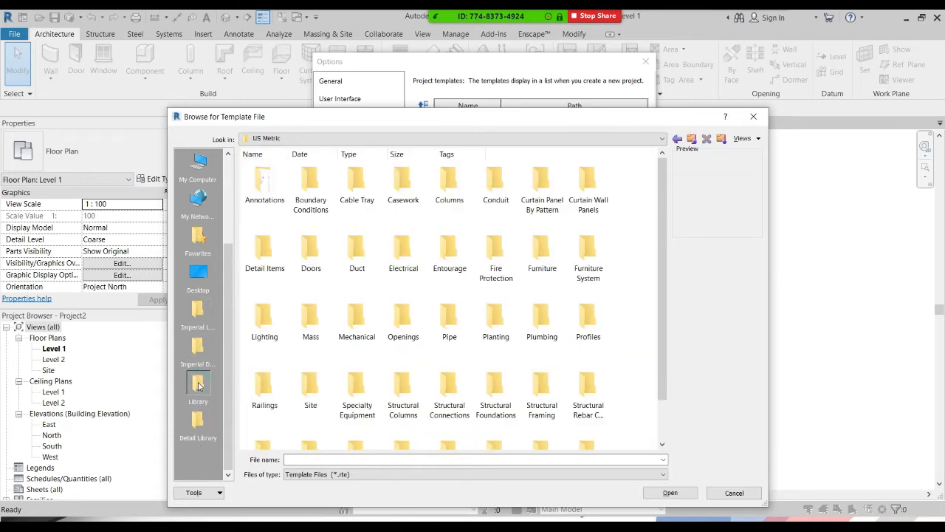
{"action": "left_click", "coordinate": [398, 138]}
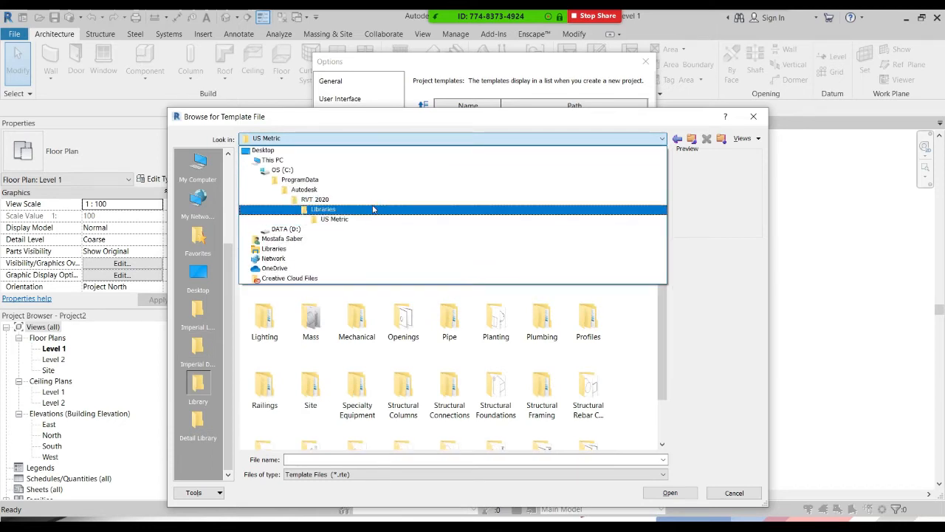
{"action": "left_click", "coordinate": [373, 211]}
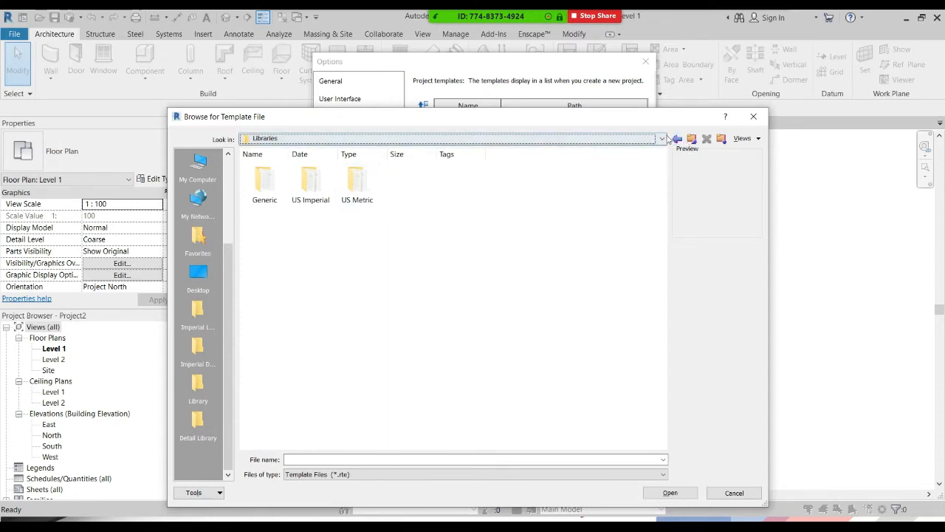
{"action": "left_click", "coordinate": [693, 138]}
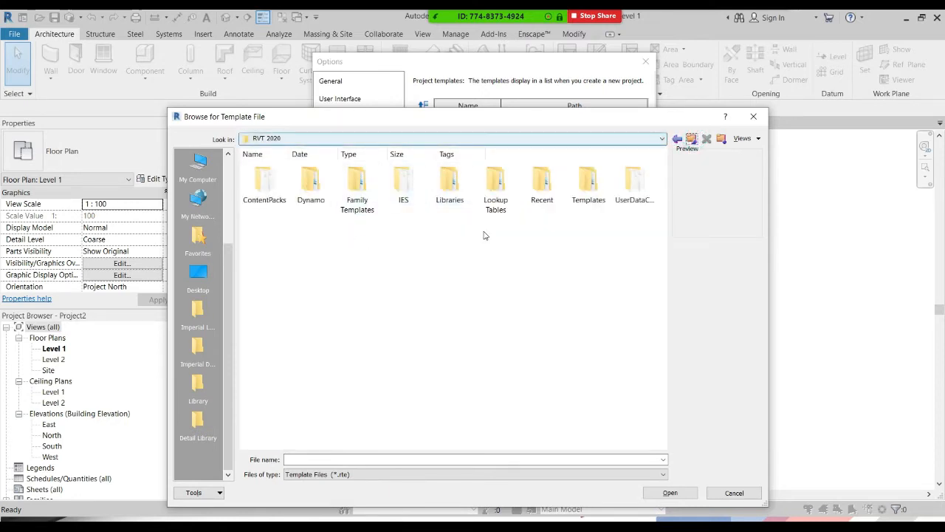
{"action": "double_click", "coordinate": [590, 191]}
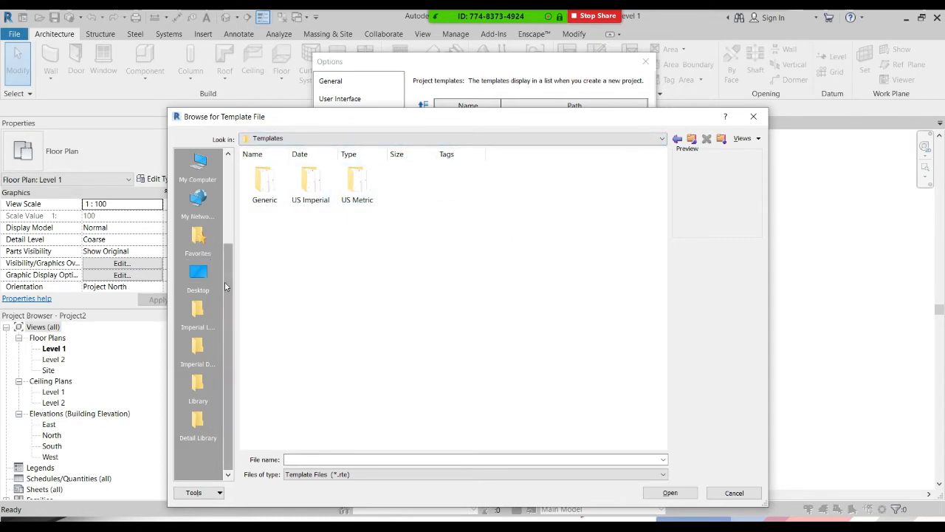
Go to drive C, open the hidden ProgramData folder by entering its name, and cancel the template file selection
{"action": "left_click", "coordinate": [328, 138]}
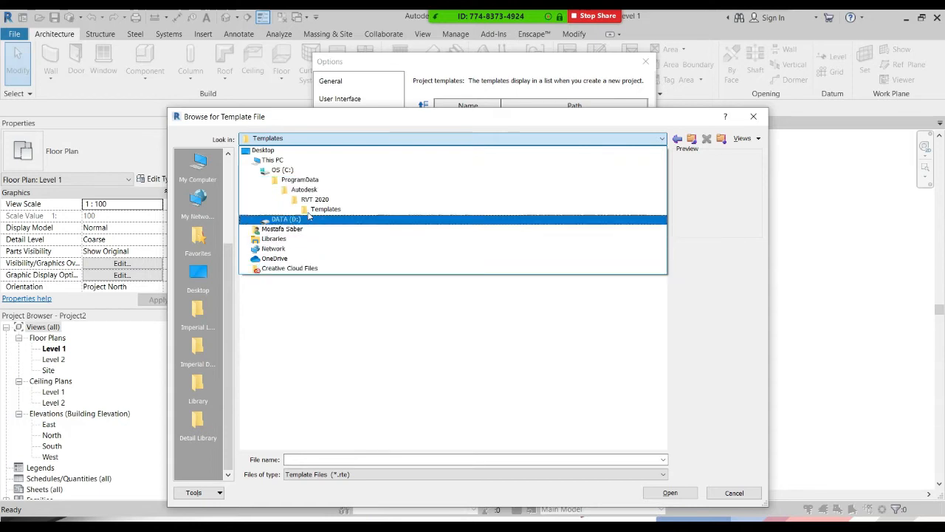
{"action": "left_click", "coordinate": [296, 170]}
{"action": "left_click", "coordinate": [413, 459]}
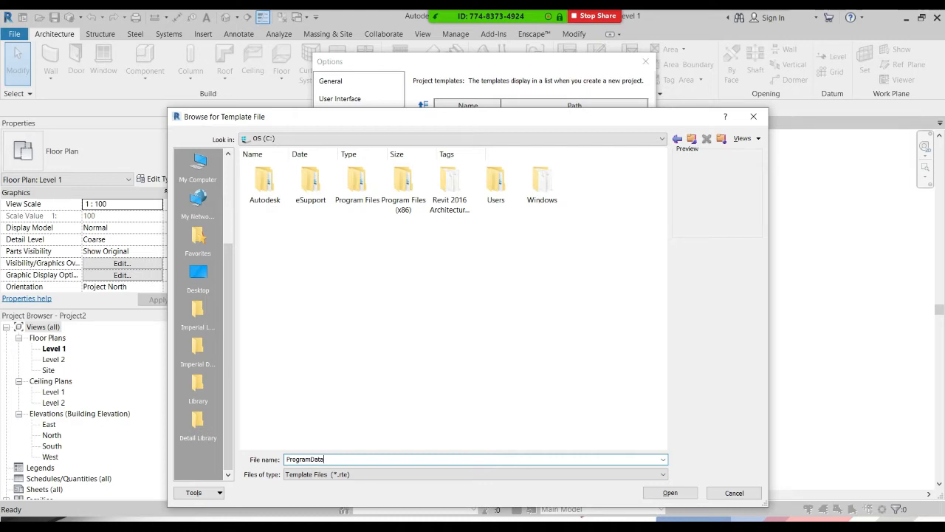
{"action": "key", "text": "Return"}
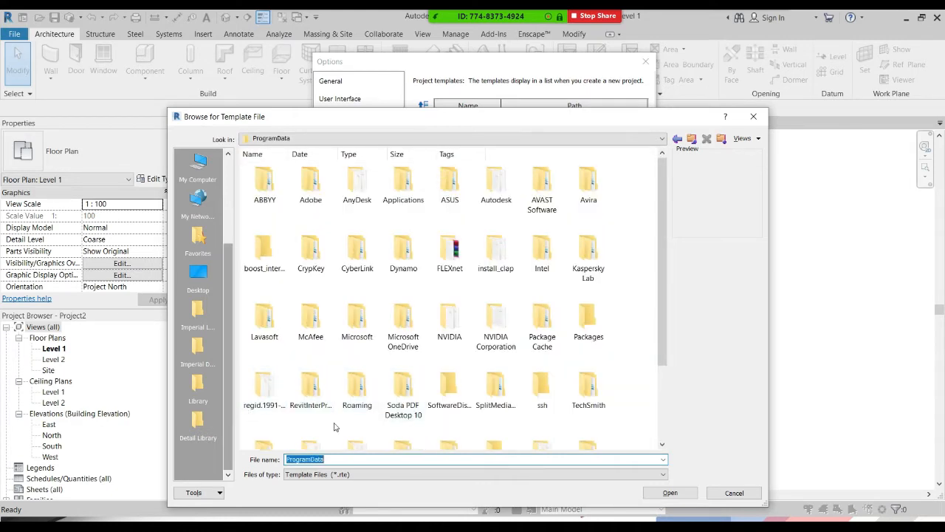
{"action": "left_click", "coordinate": [733, 493]}
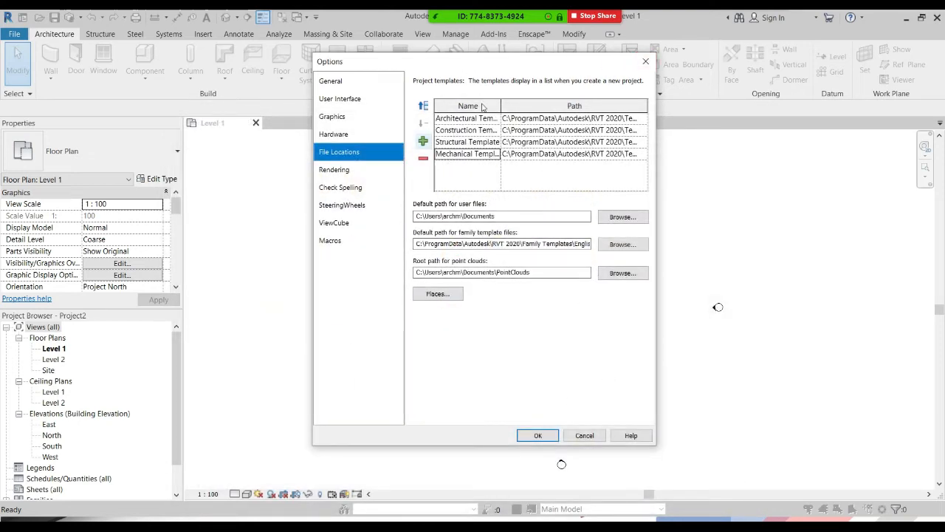
Start adding another project template and browse from the Library place up to the RVT 2020 folder
{"action": "left_click", "coordinate": [423, 141]}
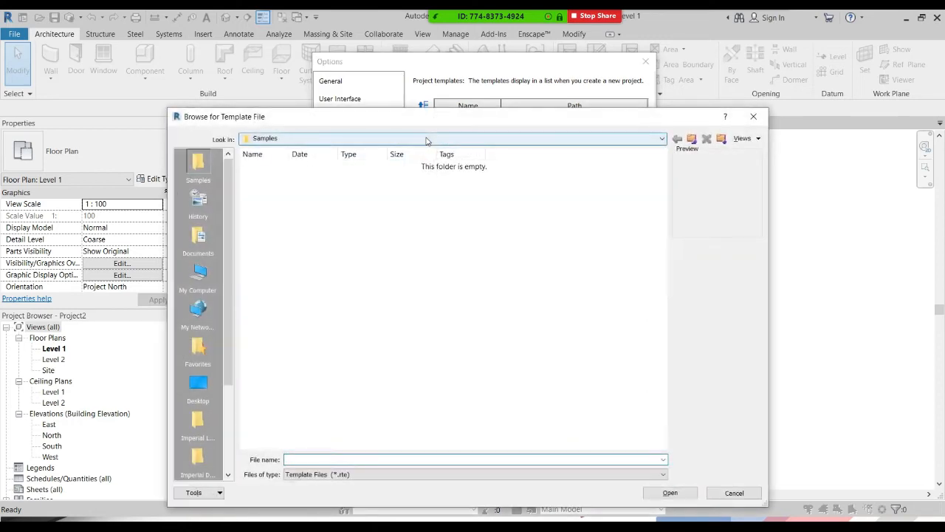
{"action": "left_click", "coordinate": [415, 140]}
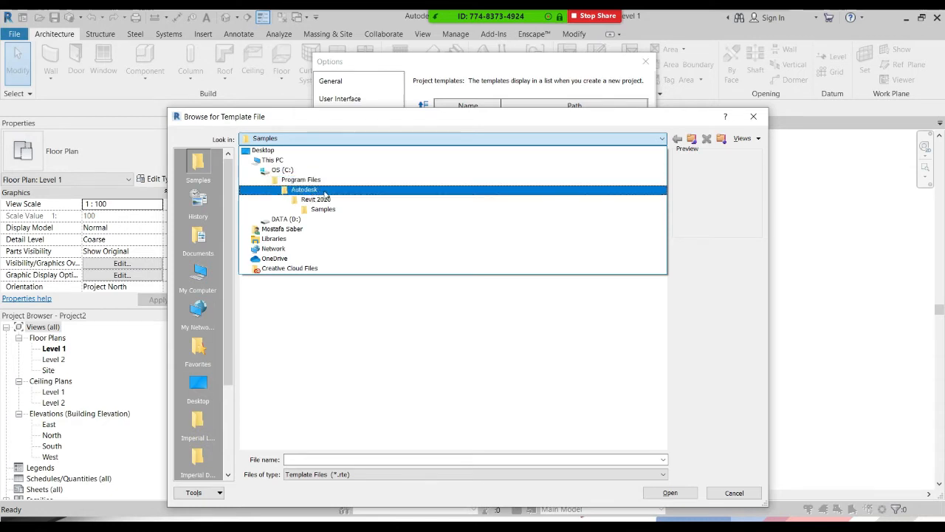
{"action": "left_click", "coordinate": [228, 371]}
{"action": "left_click", "coordinate": [228, 474]}
{"action": "left_click", "coordinate": [198, 382]}
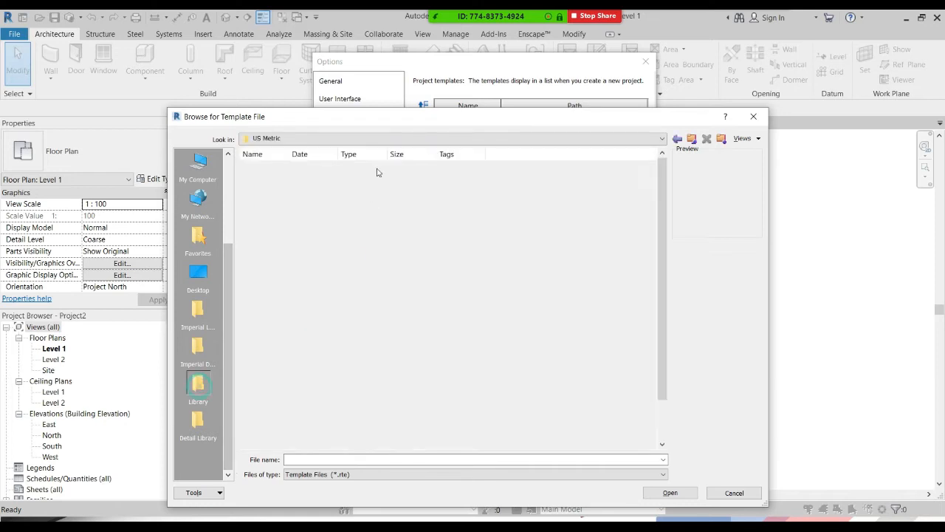
{"action": "left_click", "coordinate": [380, 138]}
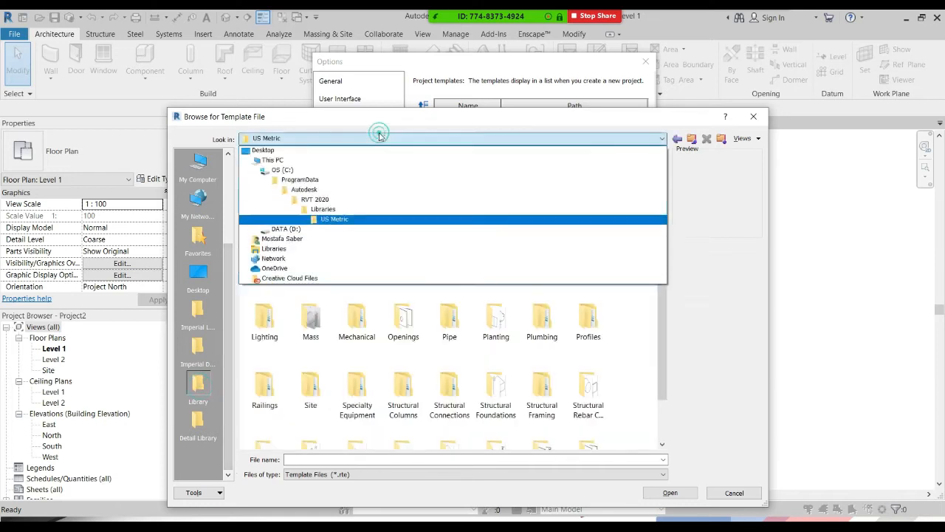
{"action": "left_click", "coordinate": [340, 199]}
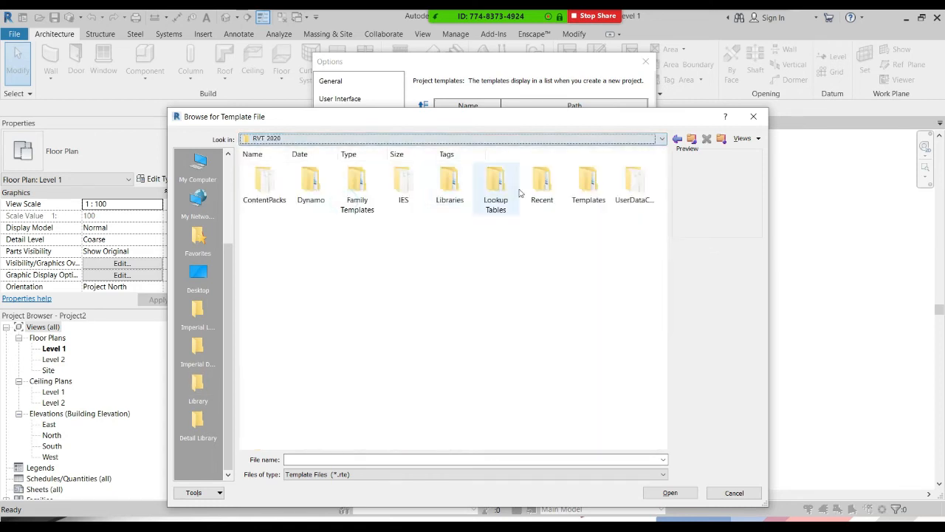
Add Electrical-Default_Metric.rte from the US Metric folder within Templates to the project templates list
{"action": "double_click", "coordinate": [448, 179]}
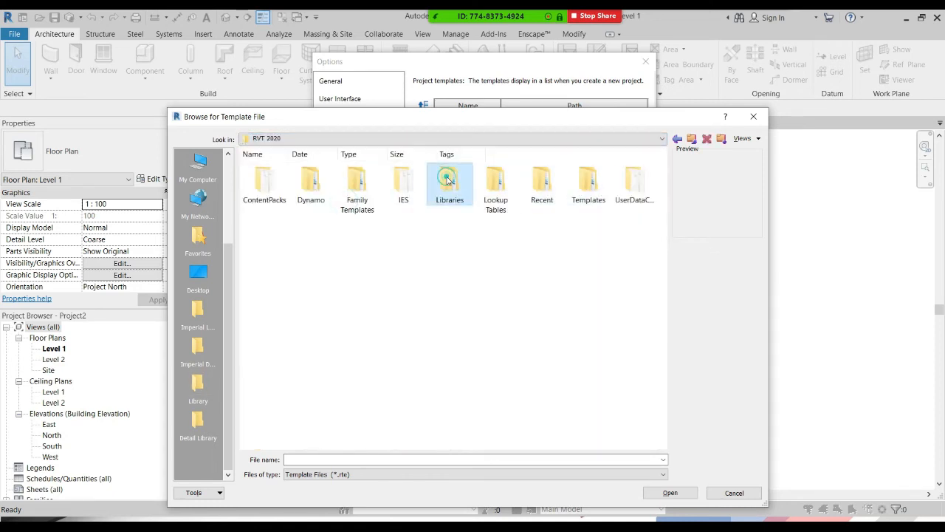
{"action": "double_click", "coordinate": [591, 184]}
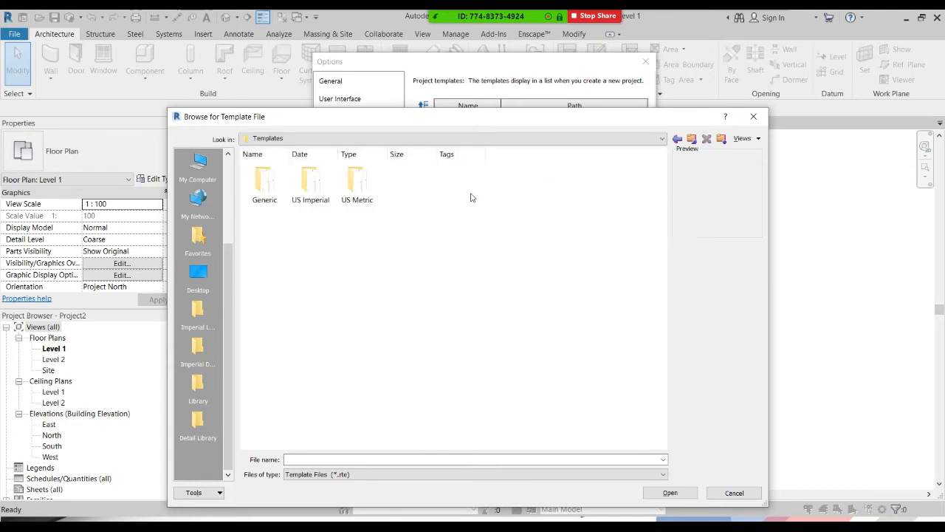
{"action": "double_click", "coordinate": [367, 177]}
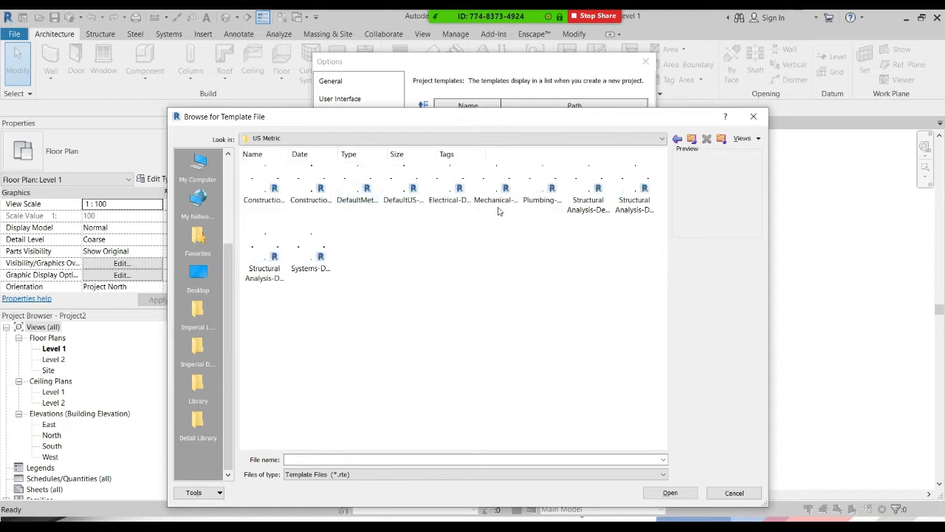
{"action": "left_click", "coordinate": [458, 194]}
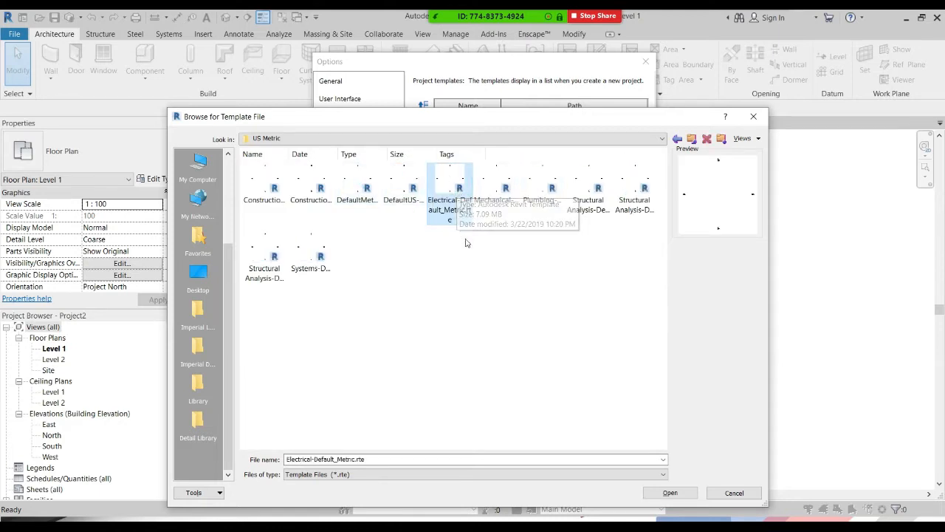
{"action": "left_click", "coordinate": [668, 492]}
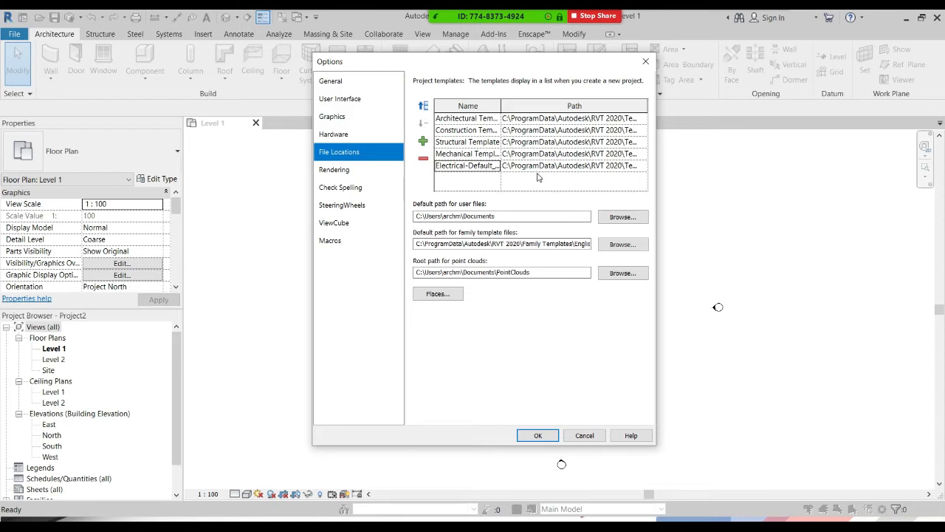
Examine the Library entry's path in the Places settings and close them without changes
{"action": "left_click", "coordinate": [450, 297]}
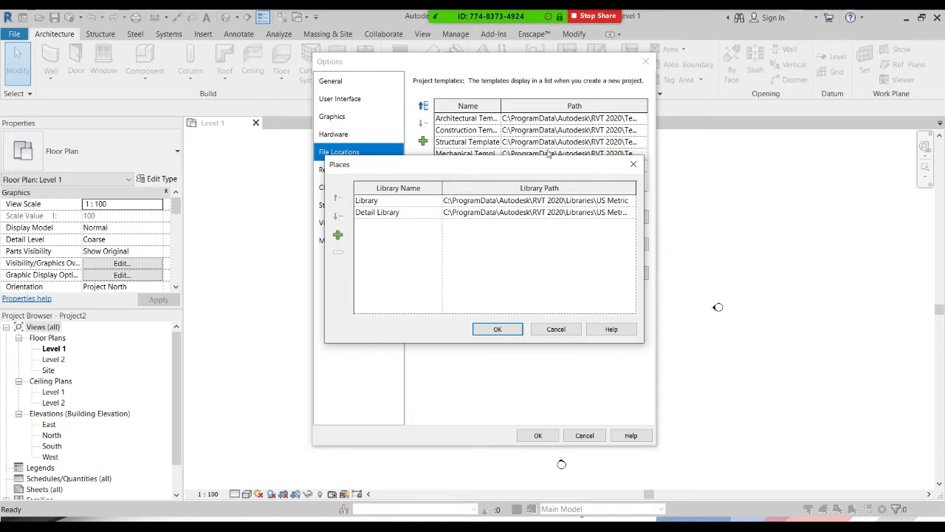
{"action": "left_click", "coordinate": [558, 204]}
{"action": "left_click_drag", "start_coordinate": [485, 200], "coordinate": [667, 211]}
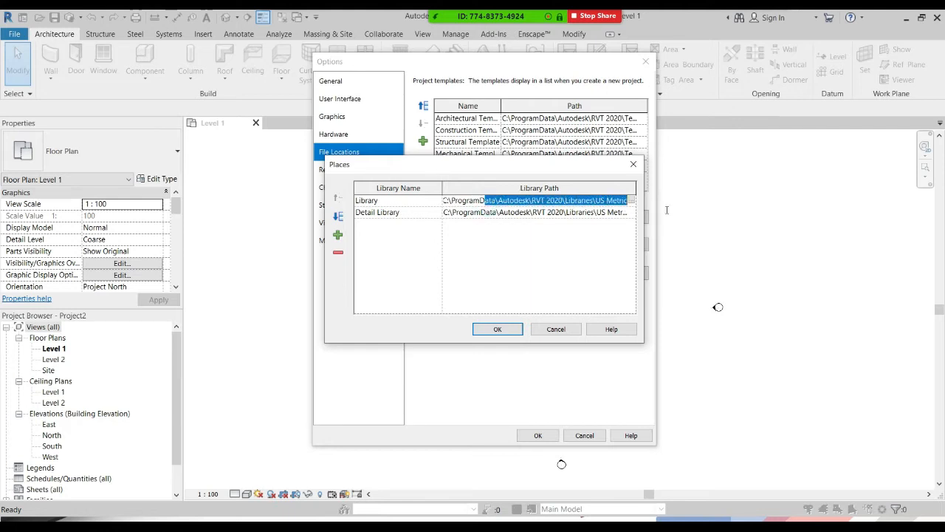
{"action": "left_click", "coordinate": [596, 206]}
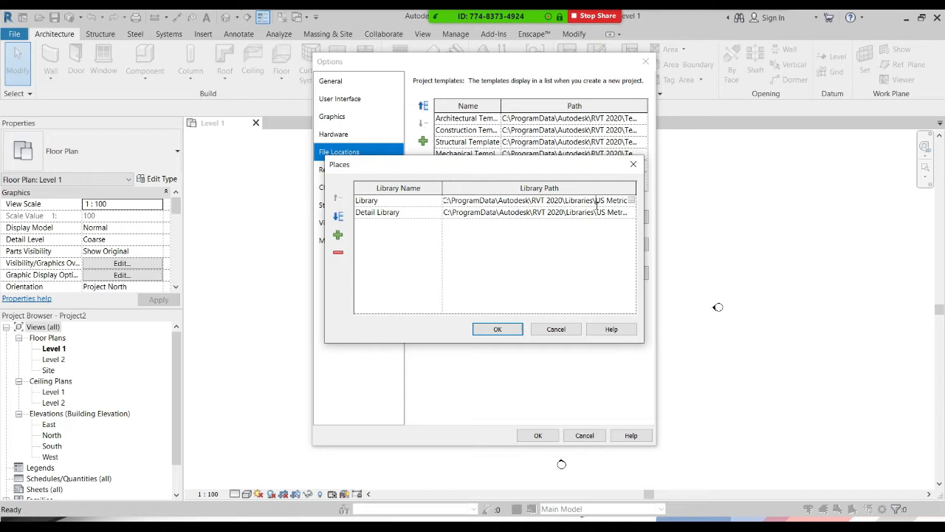
{"action": "left_click", "coordinate": [632, 164]}
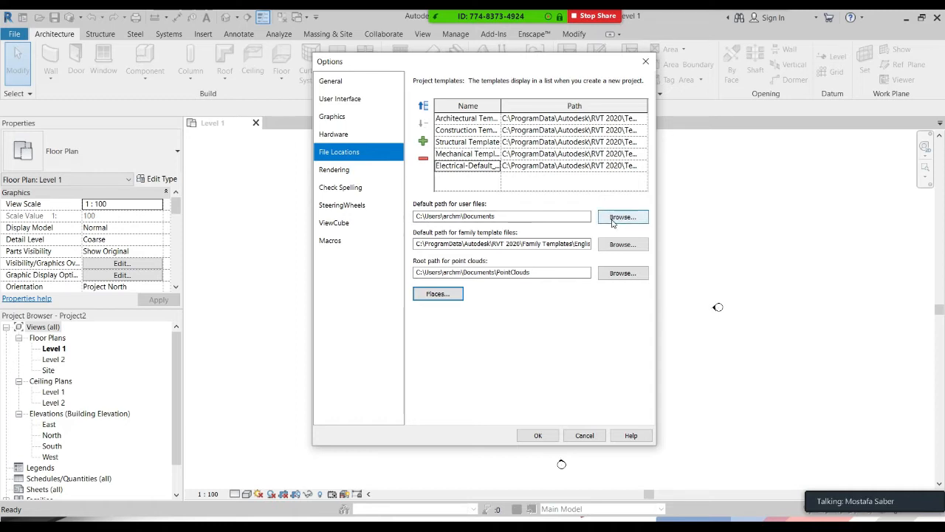
Open the Places settings, fit the column widths to reveal the full library paths, and examine the Library entry's path
{"action": "left_click", "coordinate": [437, 294]}
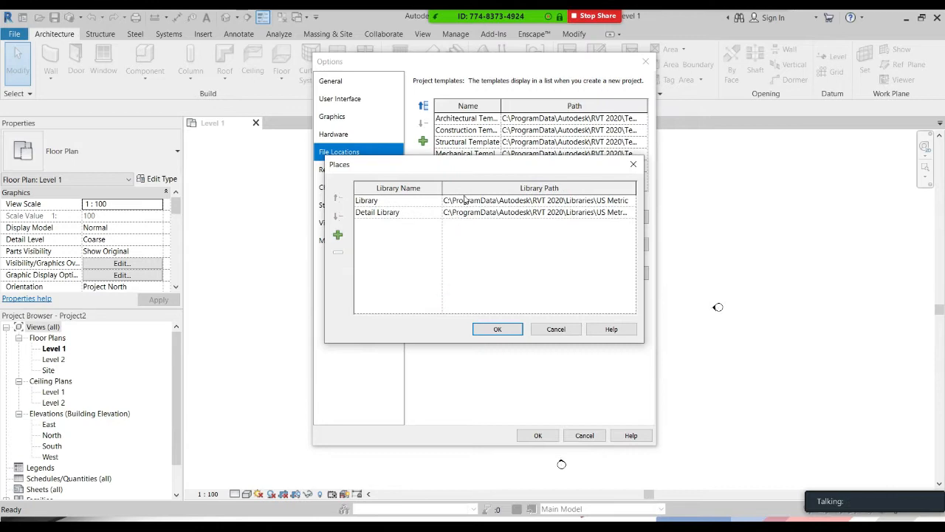
{"action": "left_click_drag", "start_coordinate": [473, 175], "coordinate": [556, 211]}
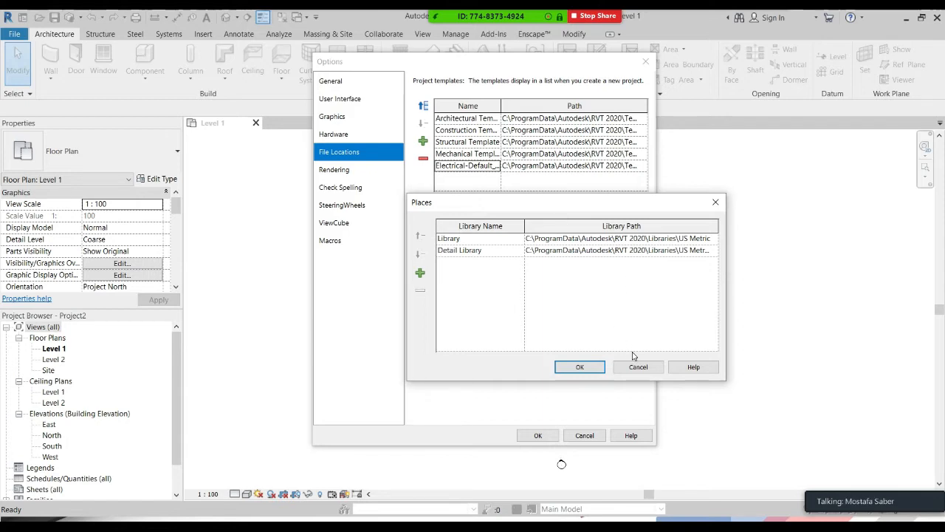
{"action": "double_click", "coordinate": [524, 225]}
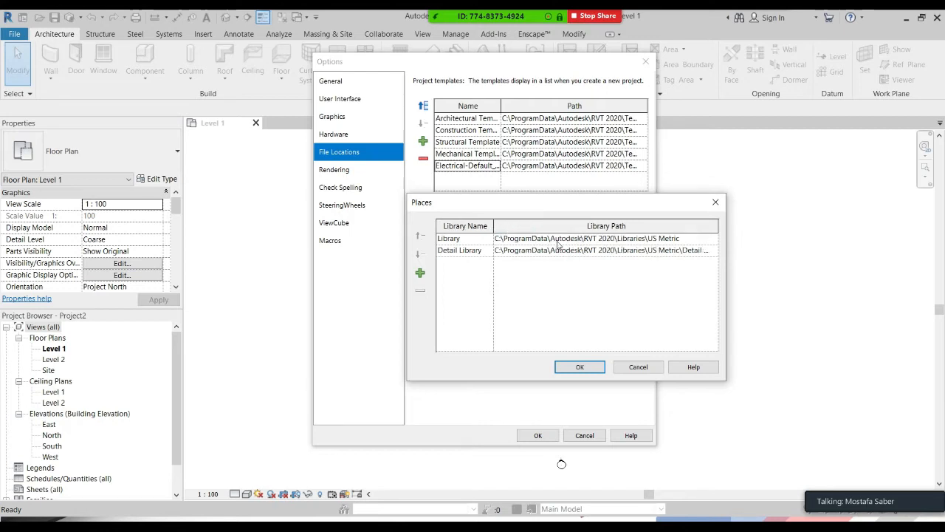
{"action": "left_click", "coordinate": [688, 243]}
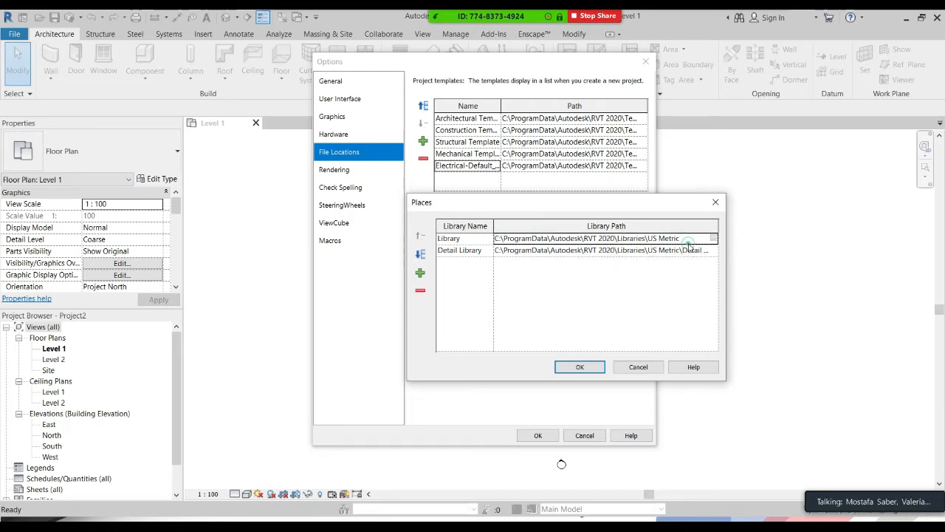
{"action": "left_click", "coordinate": [688, 243]}
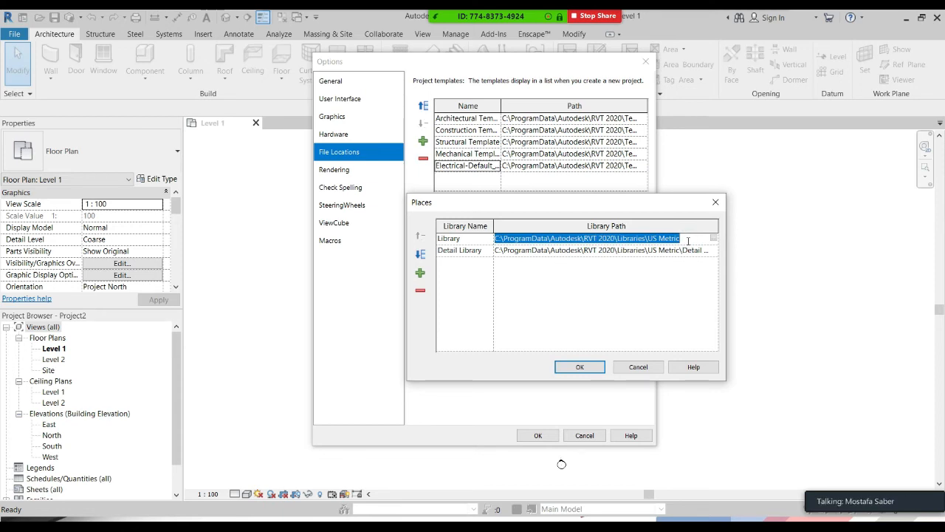
Browse the Library path up to Libraries and into US Imperial, cancel the folder choice, and accept the Places and Options settings
{"action": "left_click", "coordinate": [714, 238]}
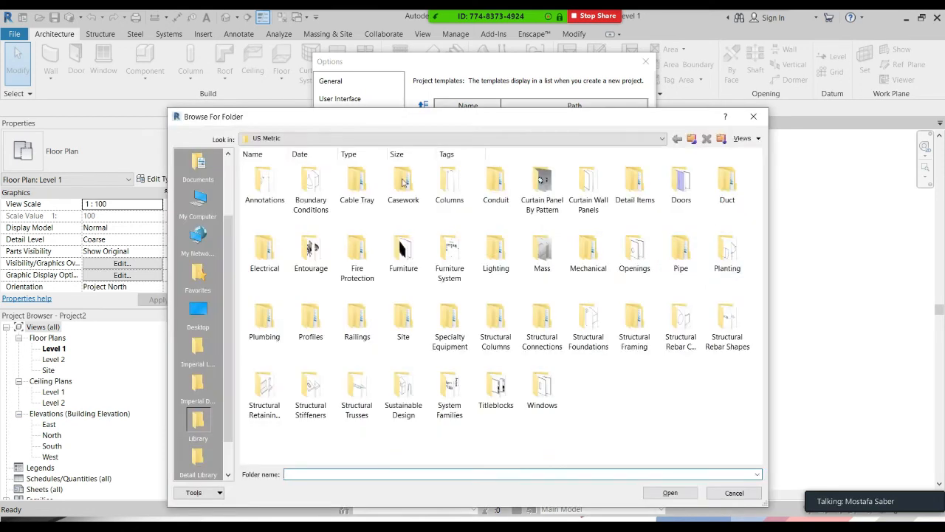
{"action": "left_click", "coordinate": [691, 139]}
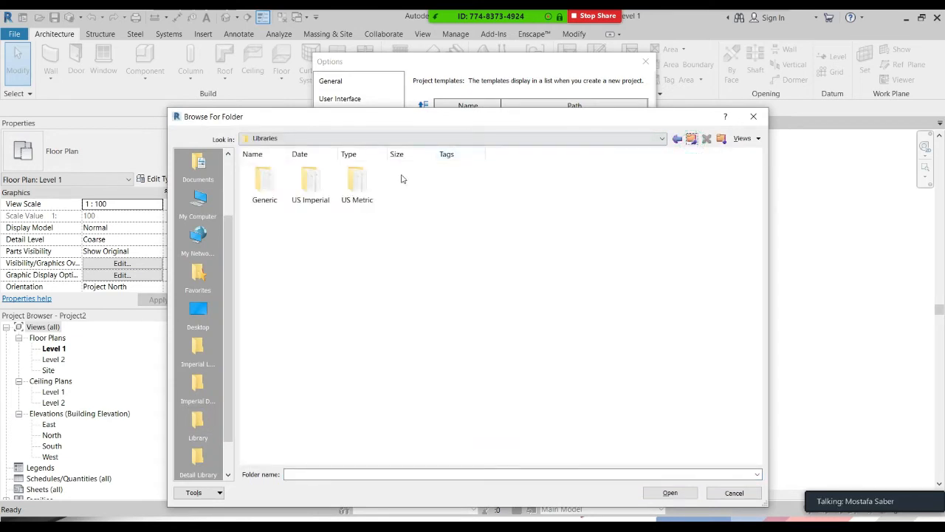
{"action": "double_click", "coordinate": [307, 184]}
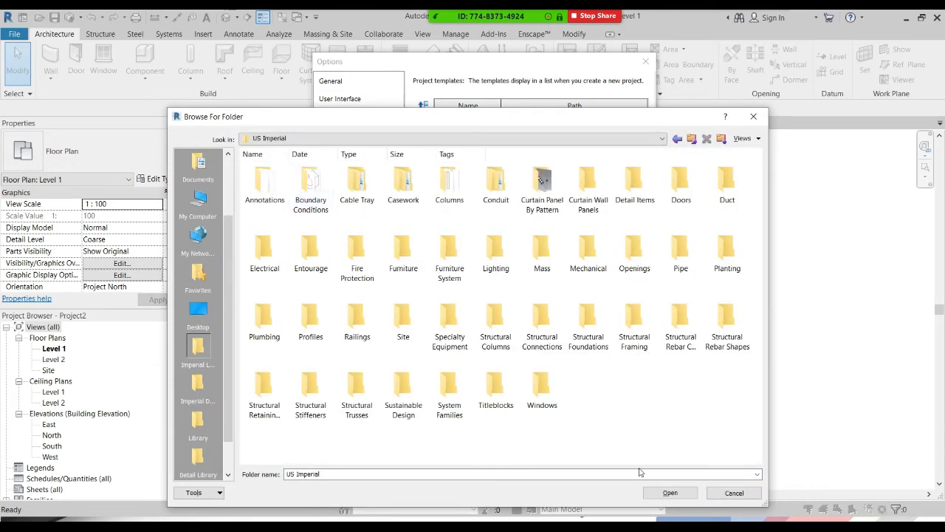
{"action": "left_click", "coordinate": [733, 493]}
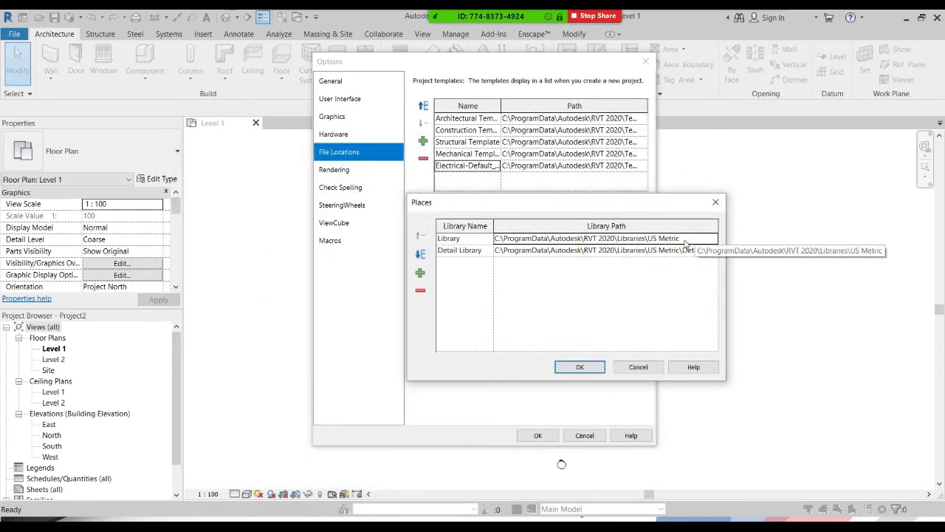
{"action": "left_click", "coordinate": [591, 370]}
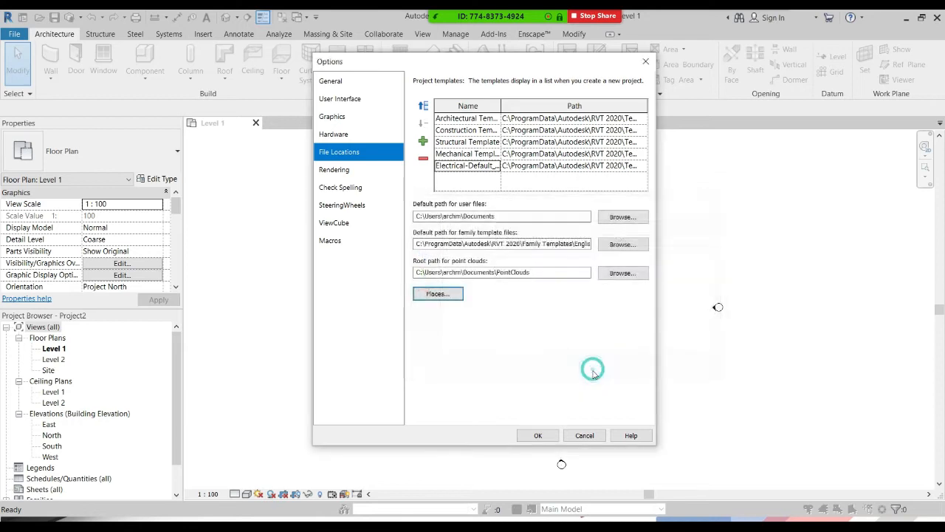
{"action": "left_click", "coordinate": [550, 437]}
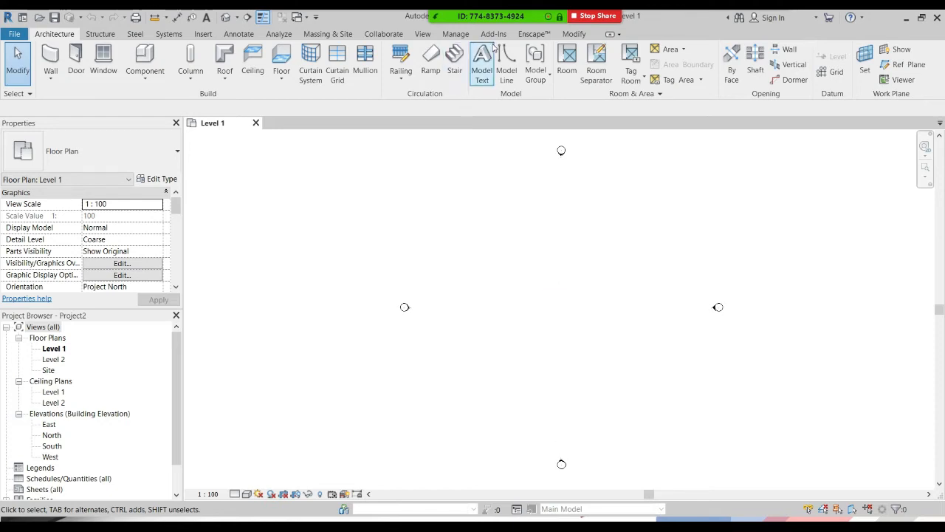
Reopen the File Locations options, review the project template paths, and cancel without changes
{"action": "left_click", "coordinate": [369, 216]}
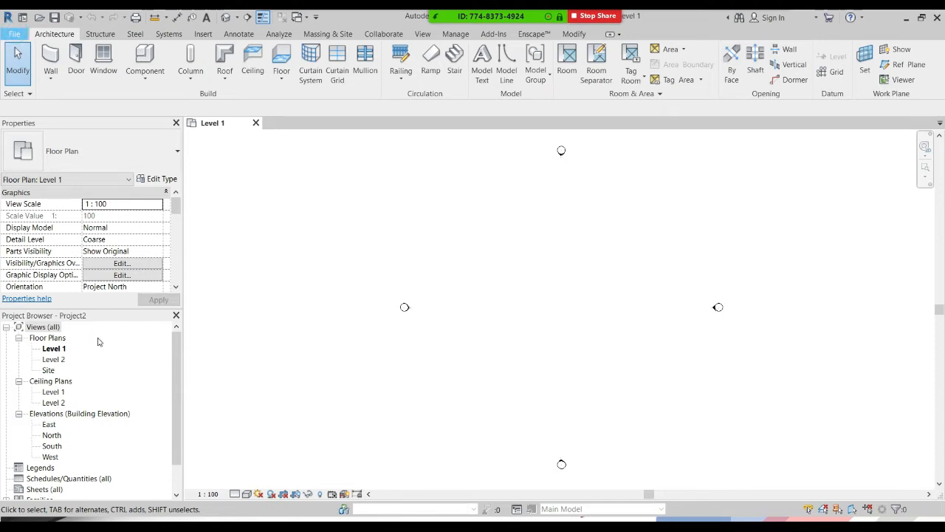
{"action": "left_click", "coordinate": [188, 345]}
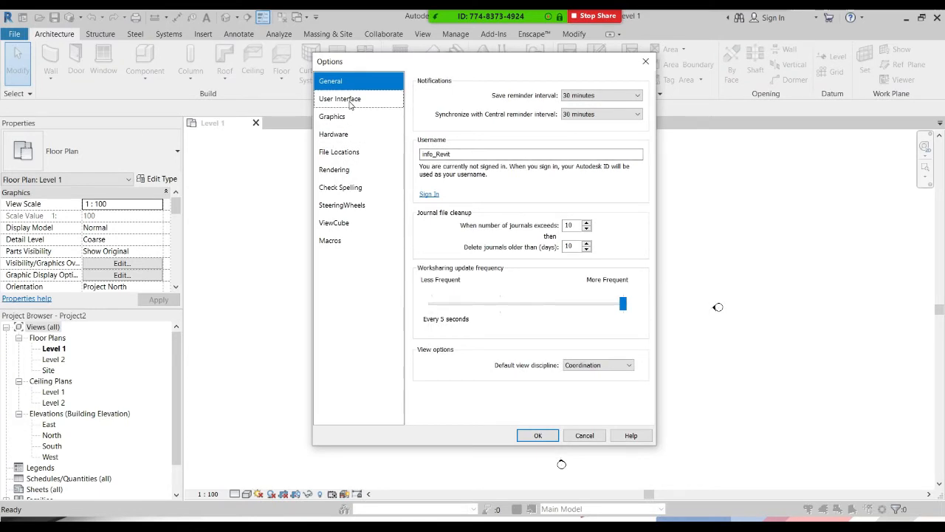
{"action": "left_click", "coordinate": [339, 151]}
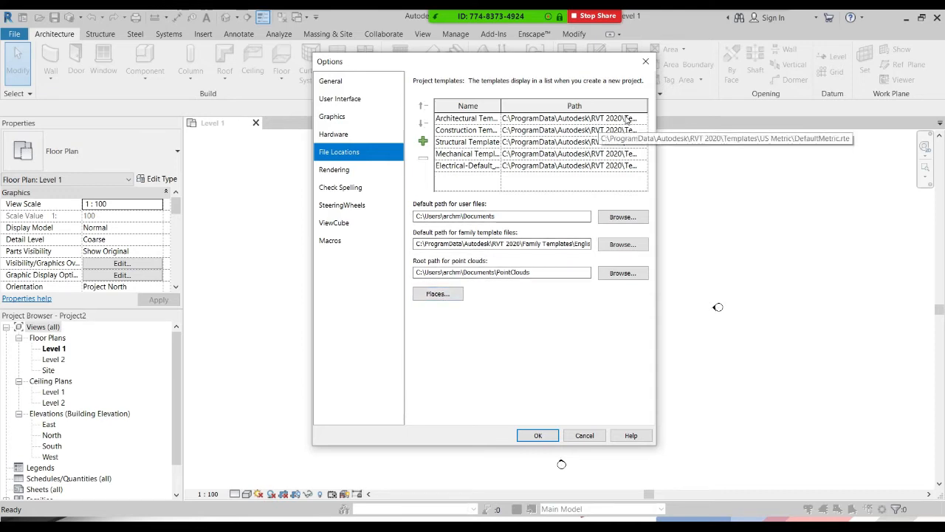
{"action": "left_click", "coordinate": [583, 435]}
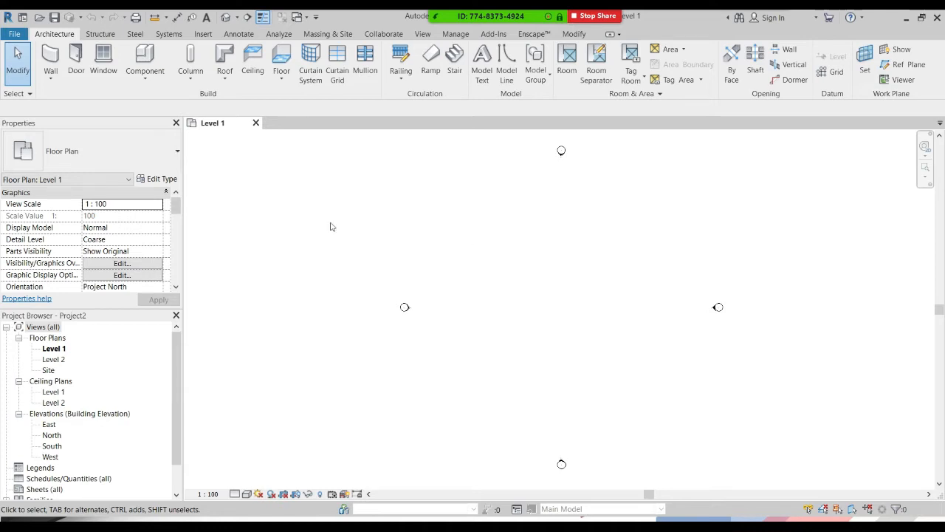
Return to the File Locations options and examine the full path of the Architectural Template entry
{"action": "left_click", "coordinate": [14, 34]}
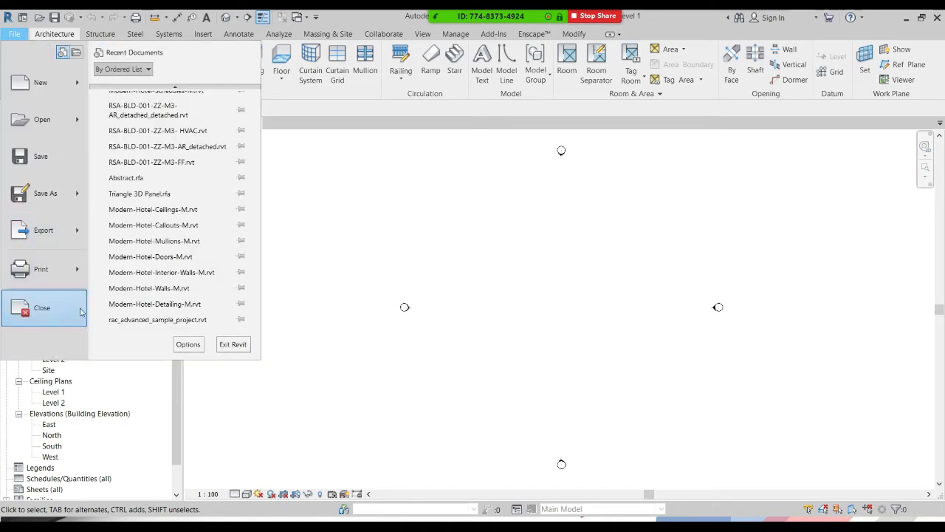
{"action": "left_click", "coordinate": [185, 343]}
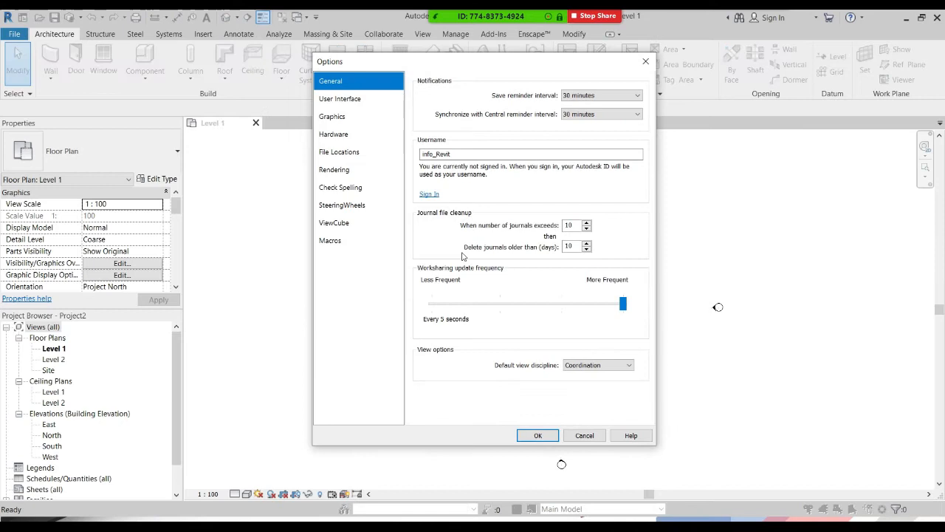
{"action": "left_click", "coordinate": [353, 156]}
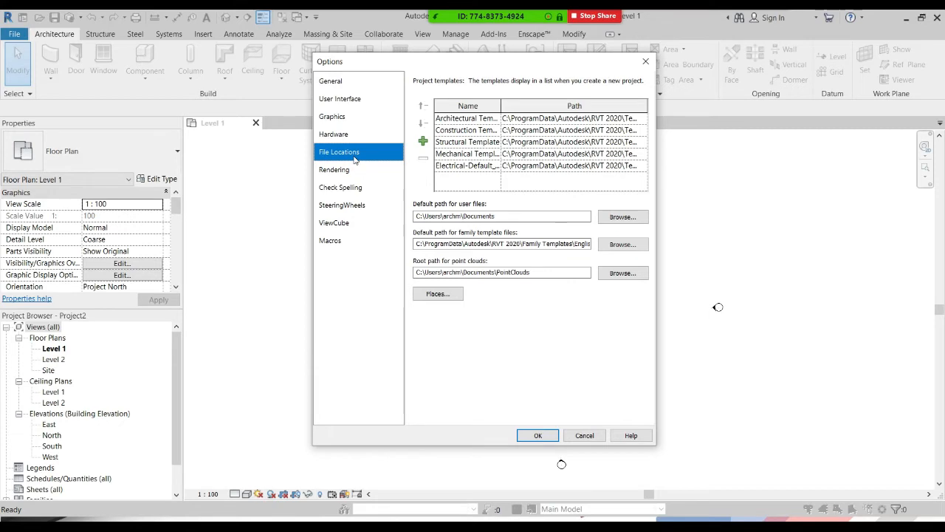
{"action": "left_click", "coordinate": [624, 119]}
{"action": "left_click_drag", "start_coordinate": [510, 118], "coordinate": [653, 128]}
{"action": "left_click", "coordinate": [598, 118]}
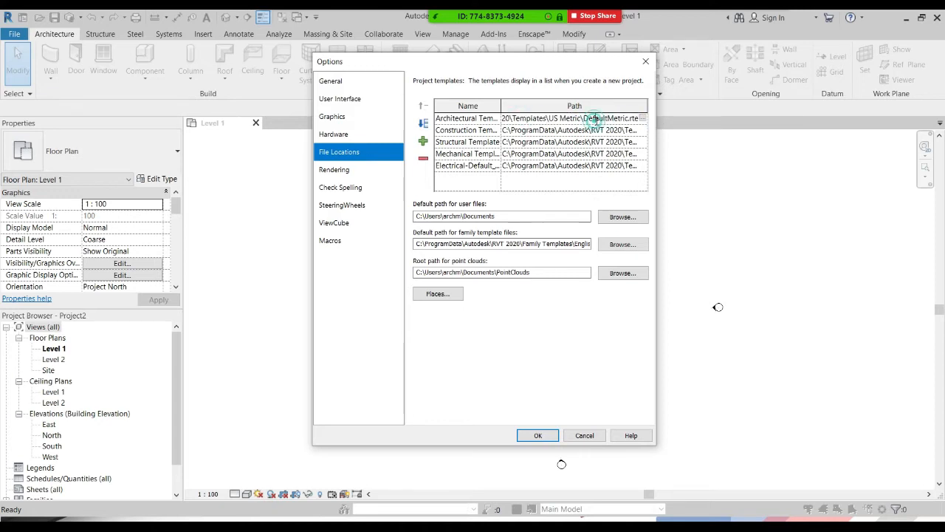
Browse for the Architectural Template's file from US Metric up to Templates and back into US Metric, and cancel the selection
{"action": "left_click", "coordinate": [643, 122]}
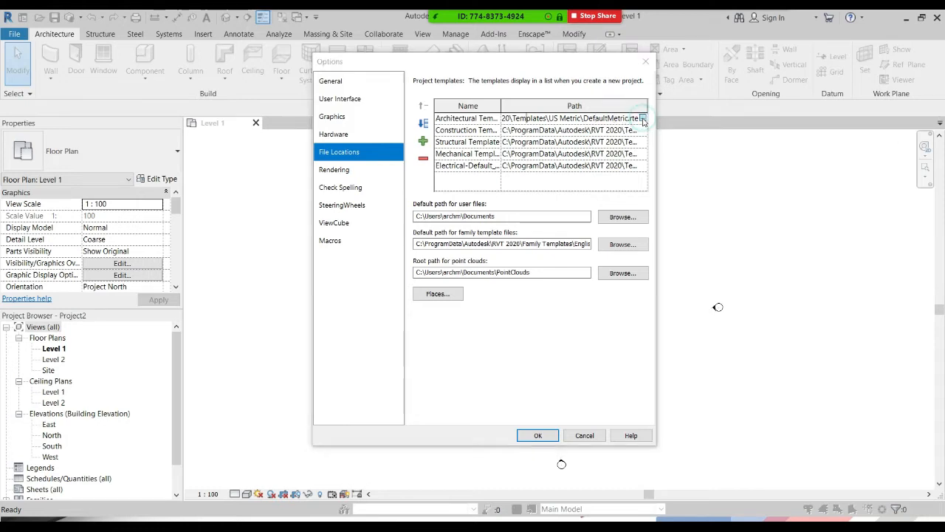
{"action": "left_click", "coordinate": [385, 139]}
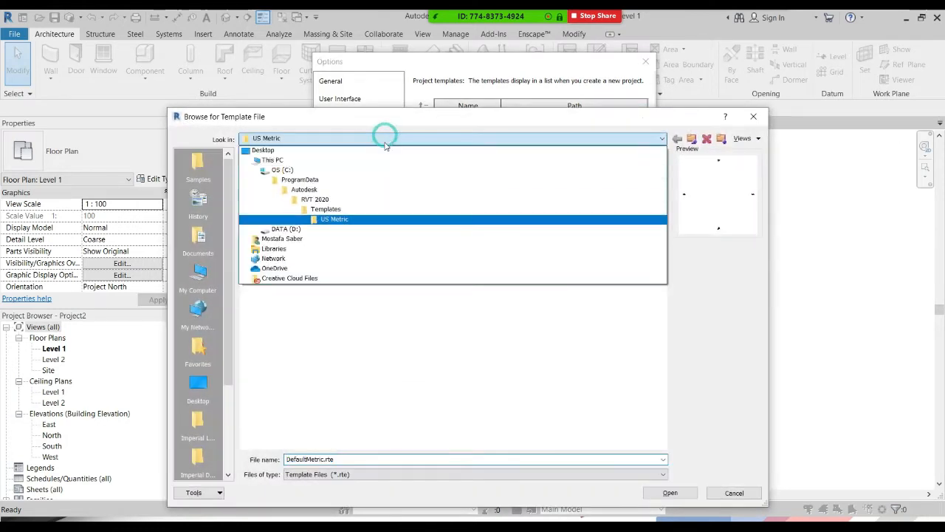
{"action": "left_click", "coordinate": [336, 209]}
{"action": "left_click", "coordinate": [315, 184]}
{"action": "left_click", "coordinate": [357, 183]}
{"action": "left_click", "coordinate": [300, 186]}
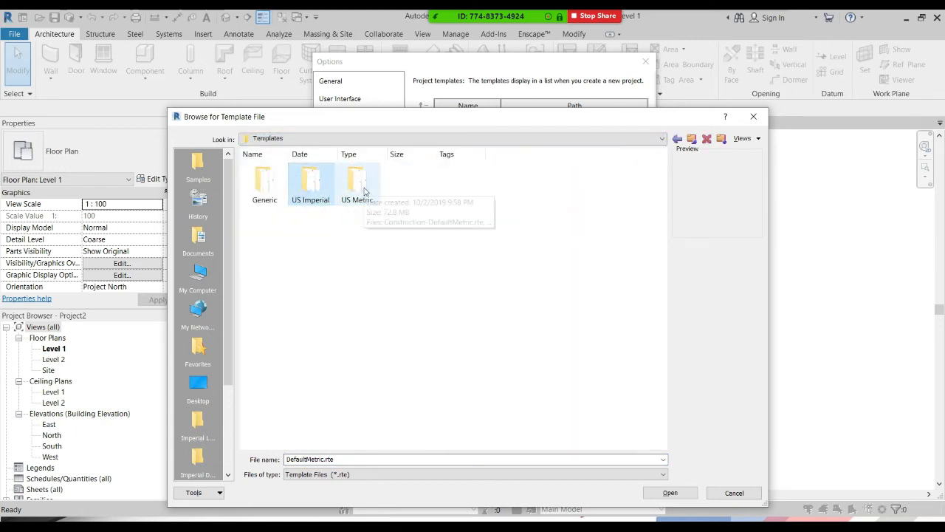
{"action": "double_click", "coordinate": [363, 186]}
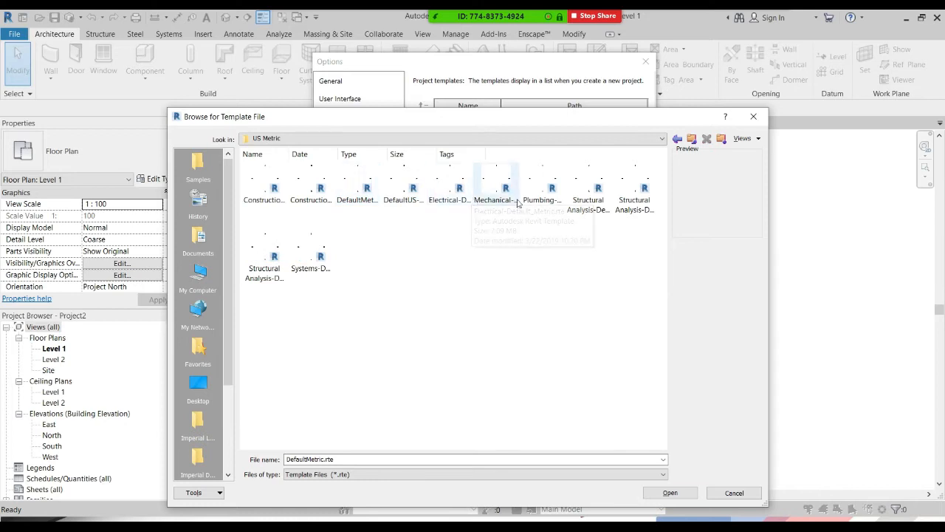
{"action": "left_click", "coordinate": [734, 492]}
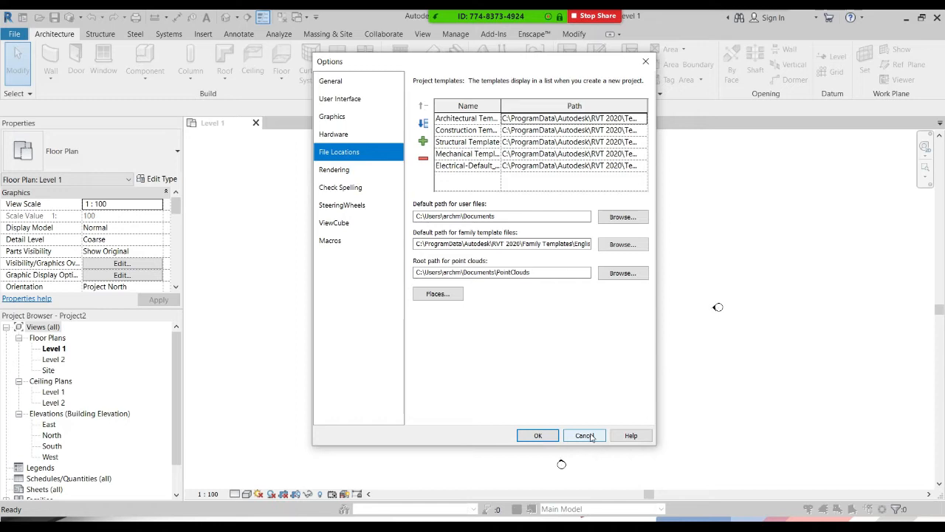
Start adding a project template, inspect DefaultUS-Canada.rte and its US Metric folder location, and cancel both the file selection and the options
{"action": "left_click", "coordinate": [423, 142]}
{"action": "left_click", "coordinate": [403, 189]}
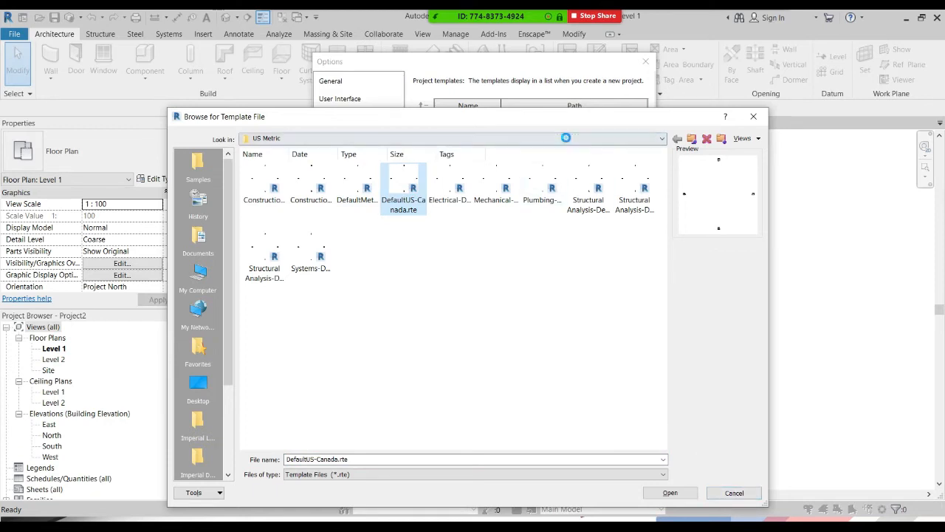
{"action": "left_click", "coordinate": [568, 140]}
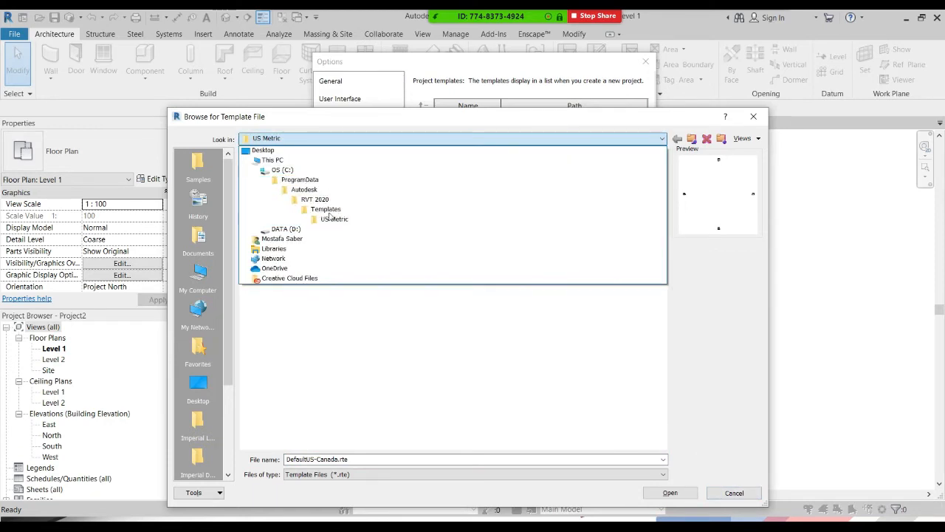
{"action": "left_click", "coordinate": [711, 467]}
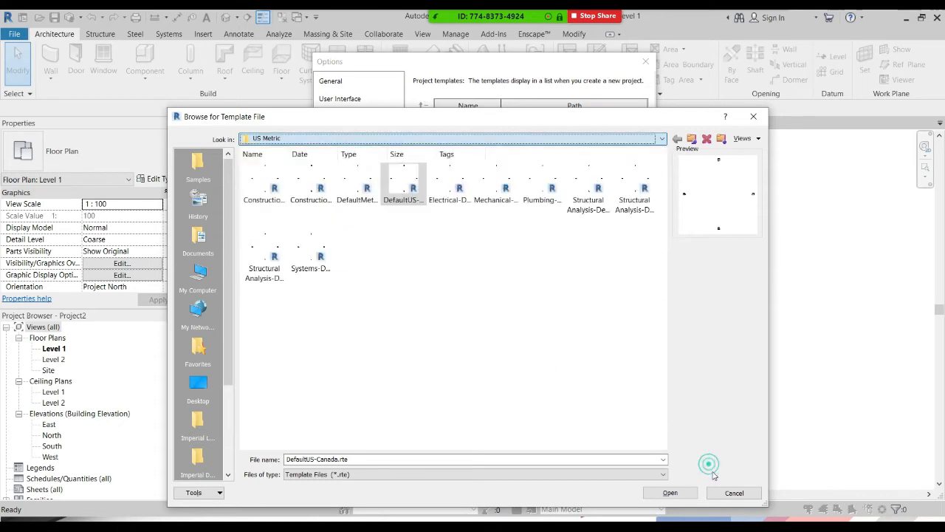
{"action": "left_click", "coordinate": [733, 492]}
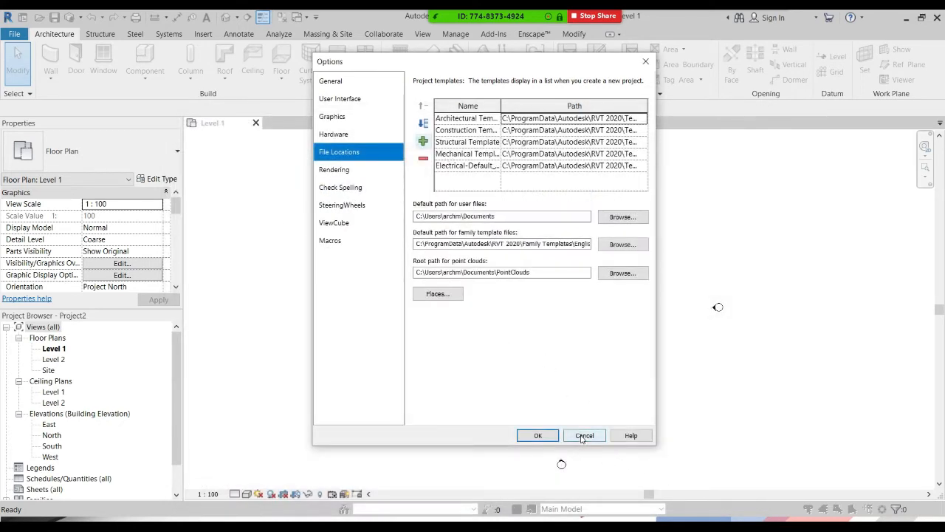
{"action": "left_click", "coordinate": [584, 435]}
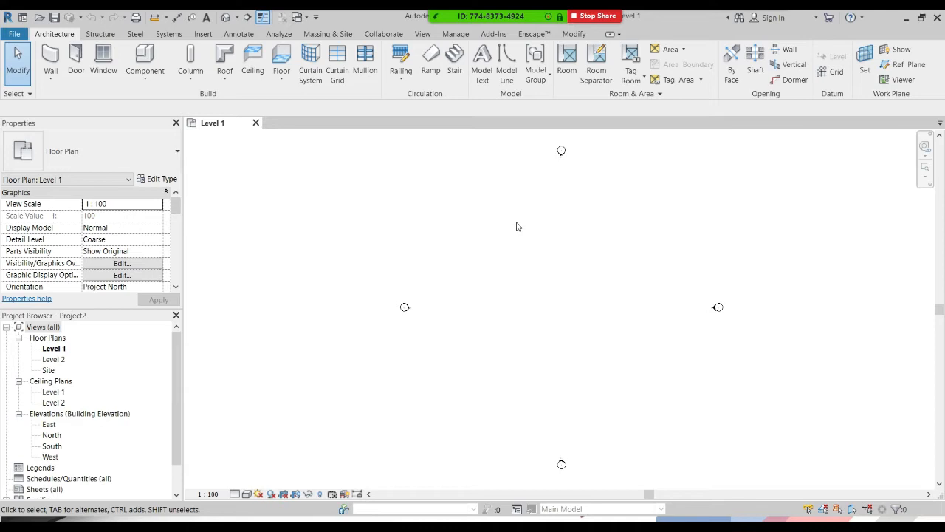
Review the unit formats for the Common discipline in Project Units and close the settings without changes
{"action": "left_click", "coordinate": [452, 32]}
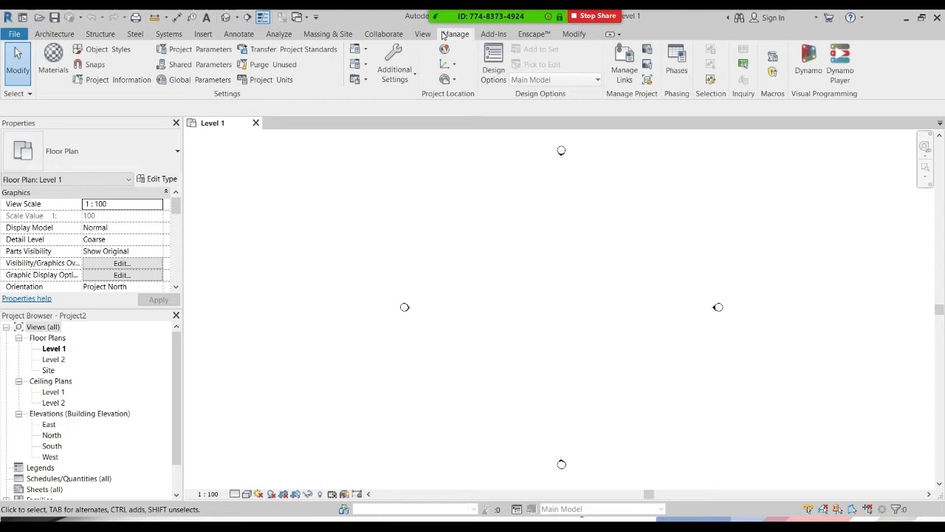
{"action": "key", "text": "u"}
{"action": "key", "text": "n"}
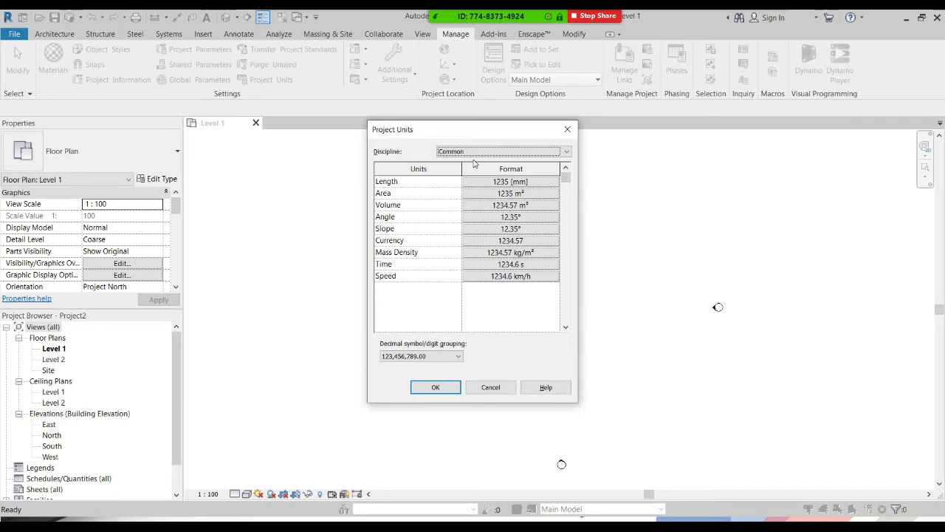
{"action": "key", "text": "Escape"}
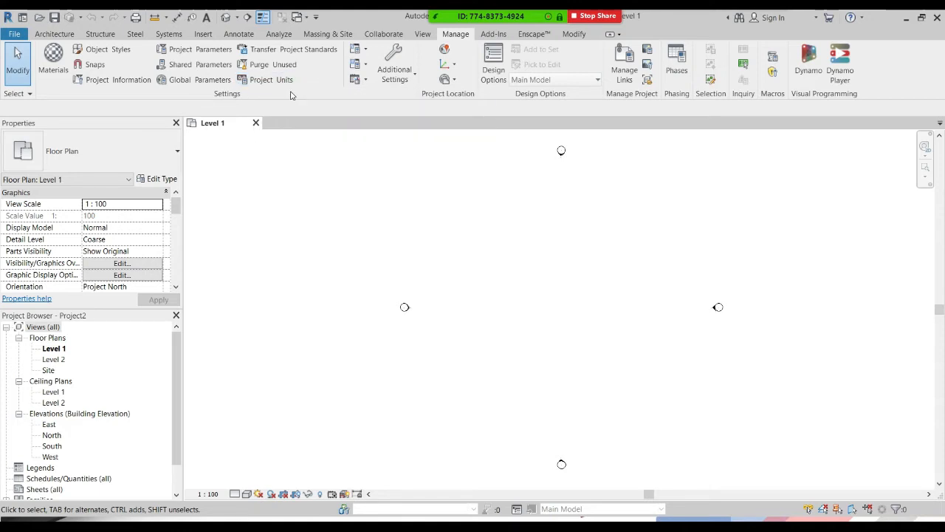
{"action": "left_click", "coordinate": [287, 82]}
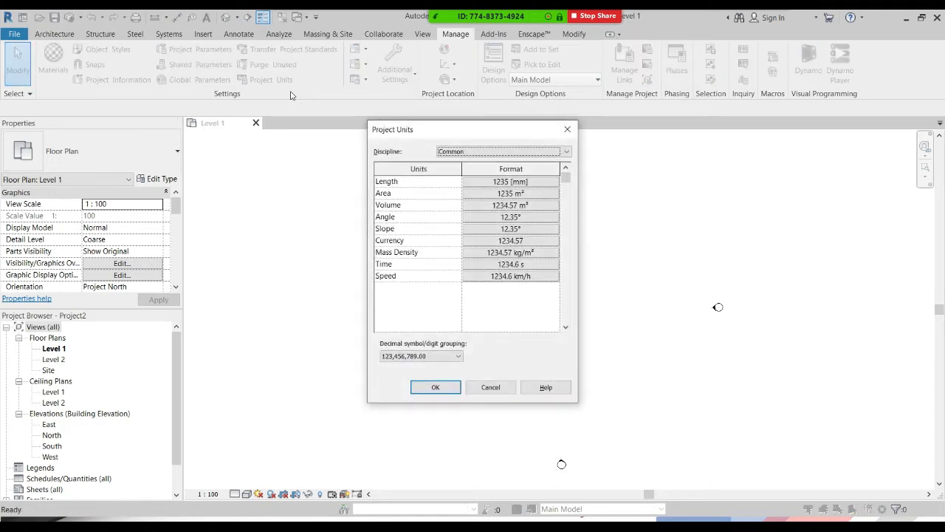
{"action": "key", "text": "Escape"}
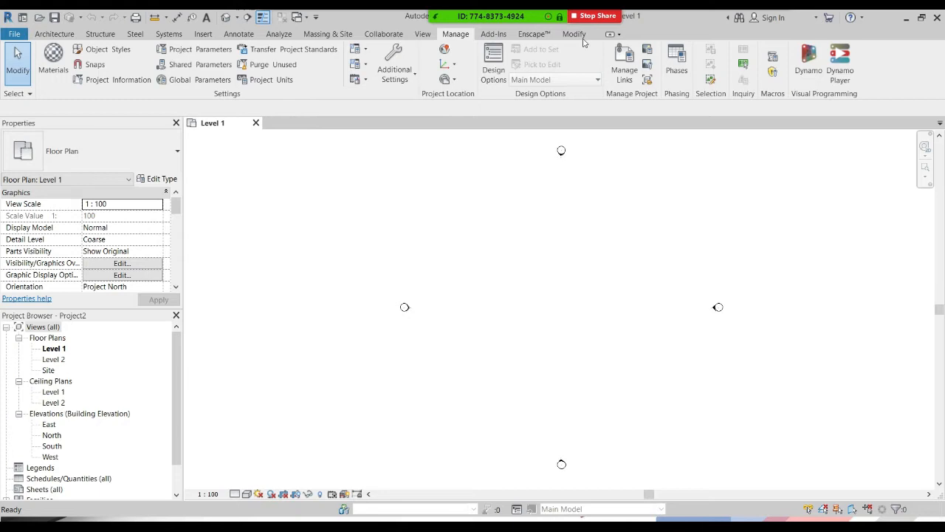
{"action": "mouse_move", "coordinate": [584, 42]}
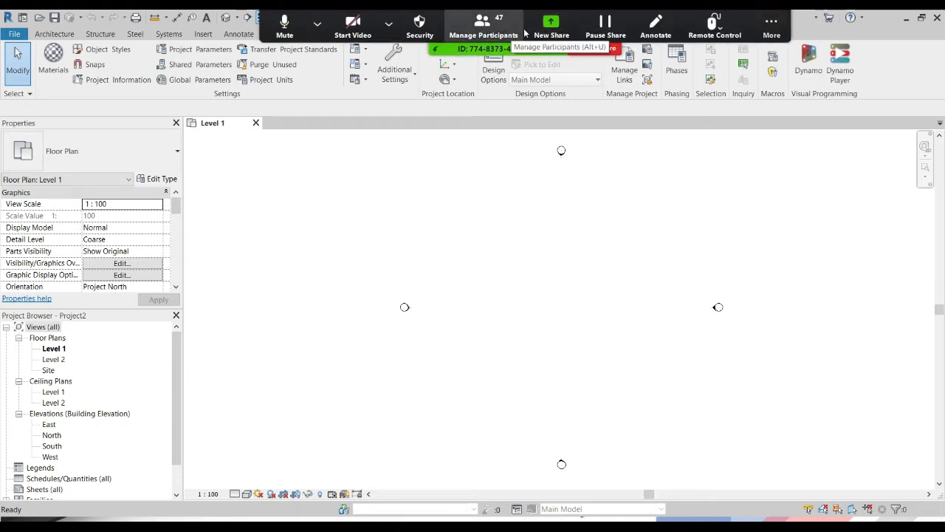
Switch the Zoom meeting's screen share from the Revit window to the entire screen
{"action": "left_click", "coordinate": [551, 26]}
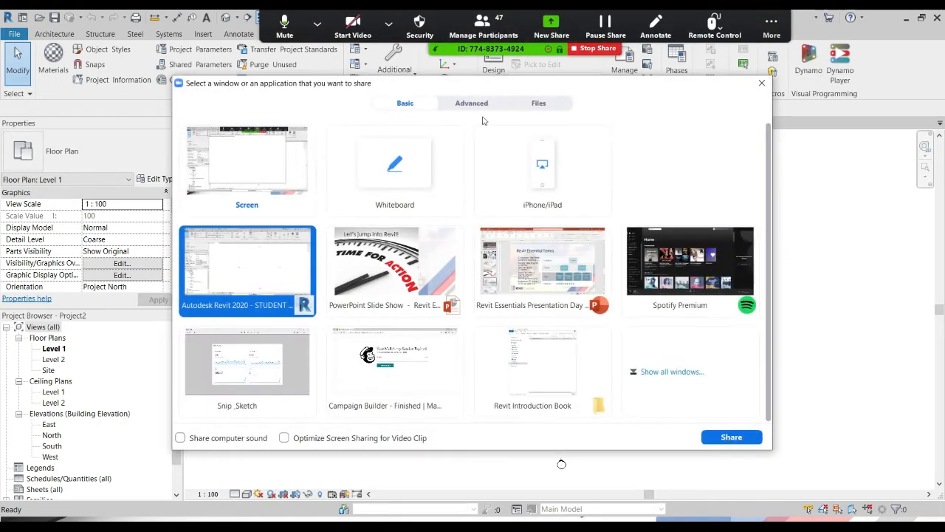
{"action": "left_click", "coordinate": [259, 172]}
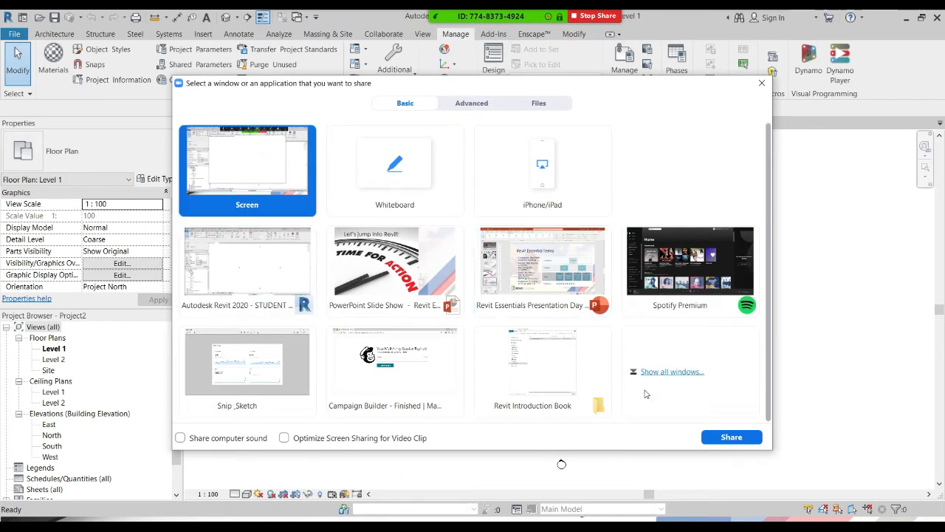
{"action": "left_click", "coordinate": [720, 438]}
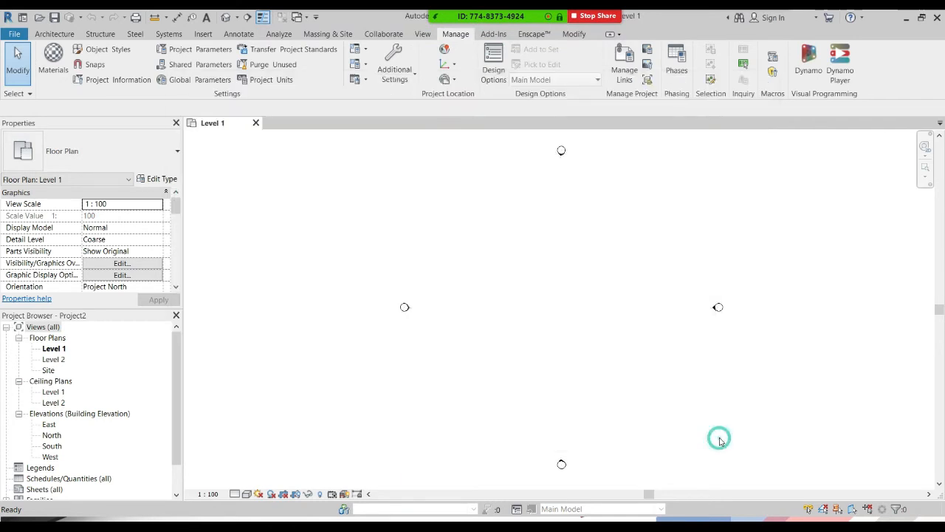
Try a length format of Meters with 2 decimal places in Project Units, check the unit symbol choices, and cancel the changes
{"action": "left_click", "coordinate": [280, 82]}
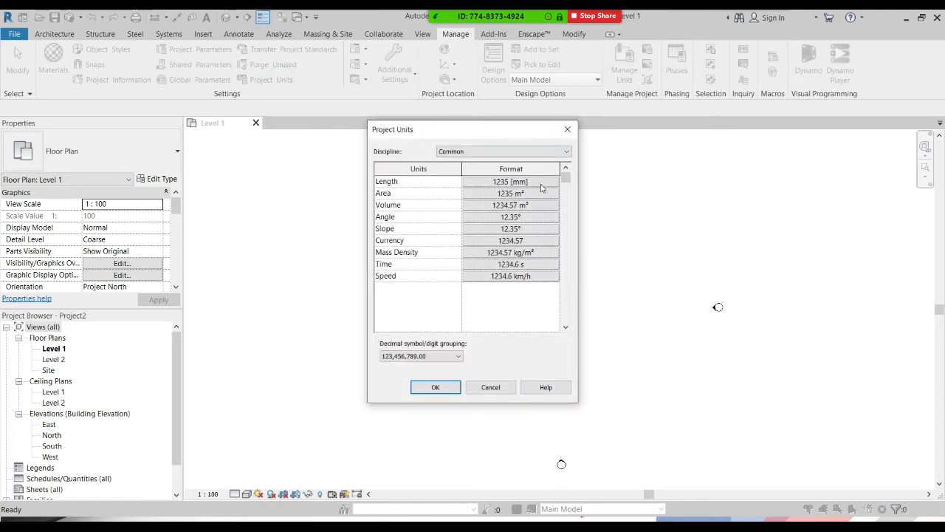
{"action": "left_click", "coordinate": [487, 181]}
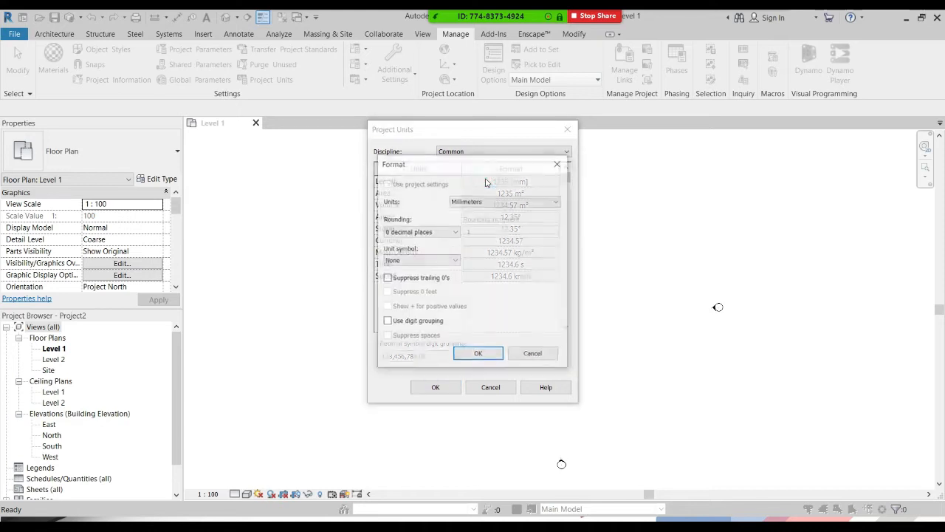
{"action": "left_click", "coordinate": [478, 201]}
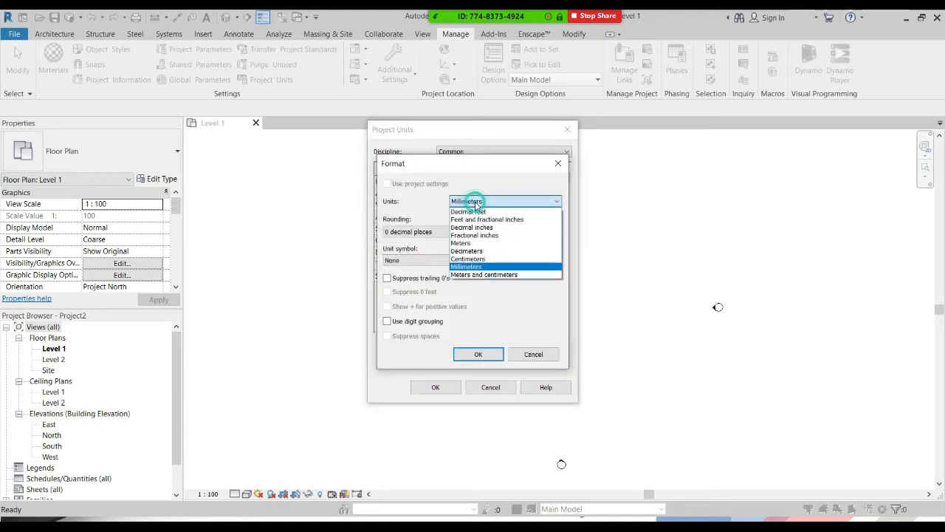
{"action": "left_click", "coordinate": [472, 244]}
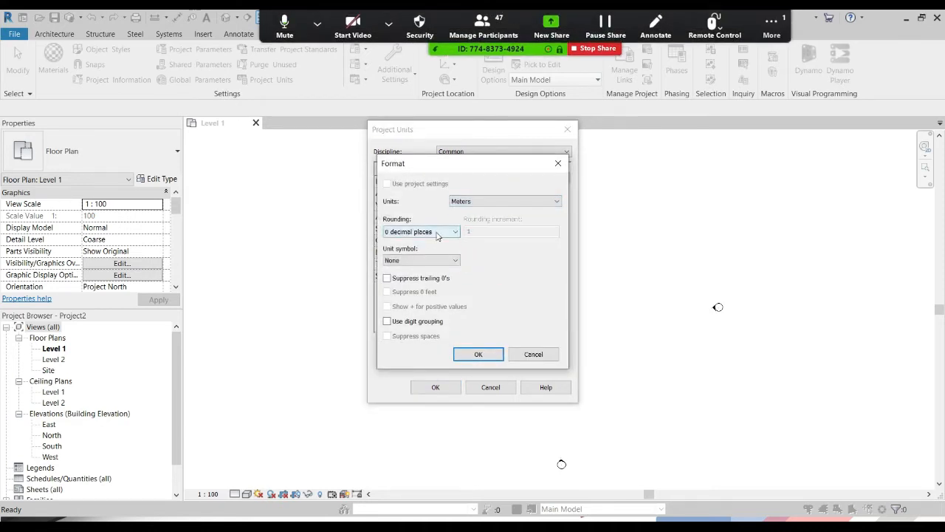
{"action": "left_click", "coordinate": [439, 234]}
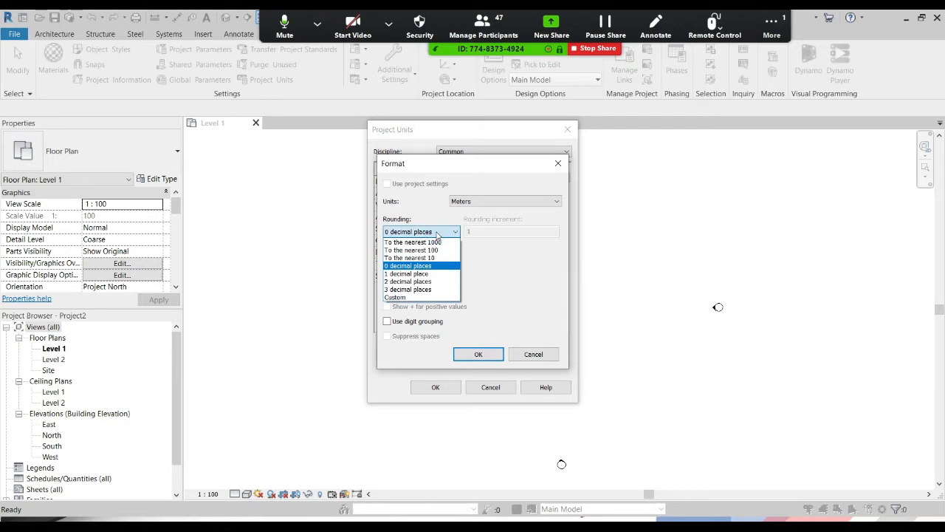
{"action": "left_click", "coordinate": [429, 284]}
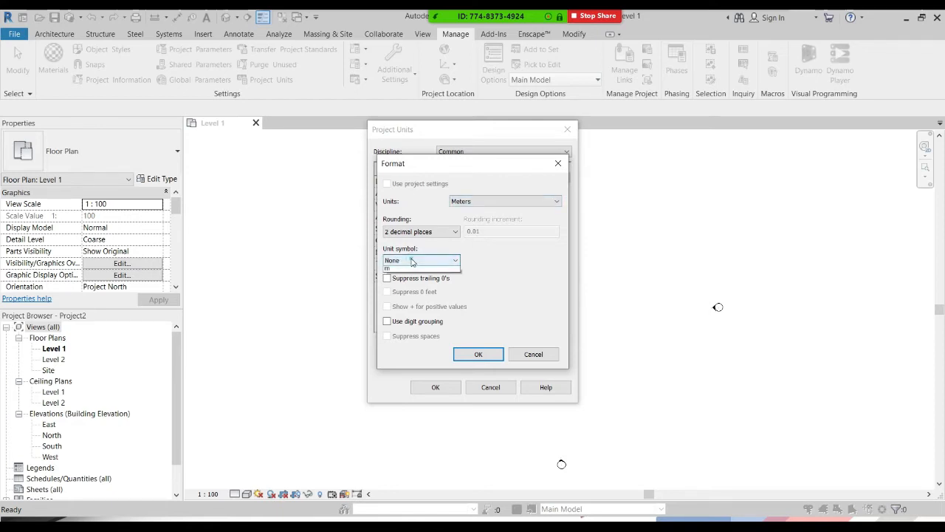
{"action": "left_click", "coordinate": [416, 259]}
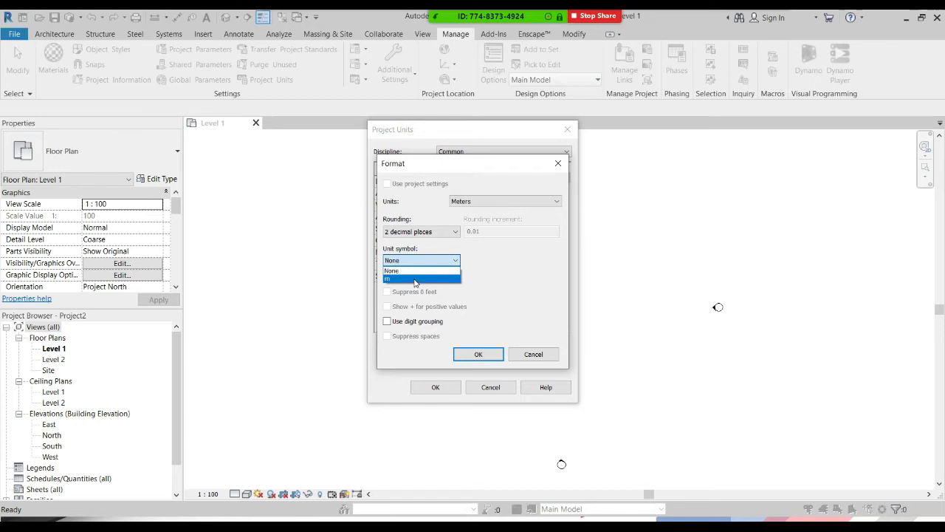
{"action": "left_click", "coordinate": [498, 253]}
{"action": "left_click", "coordinate": [533, 354]}
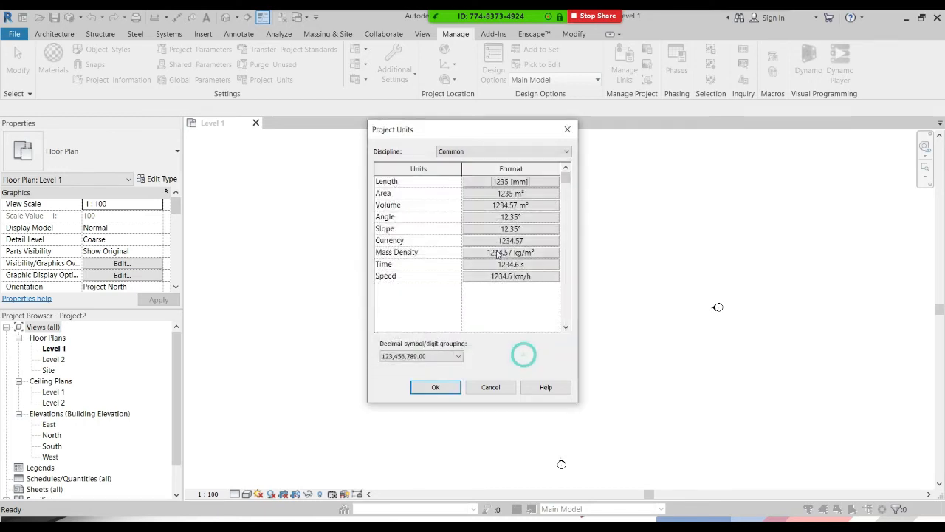
{"action": "left_click", "coordinate": [565, 130]}
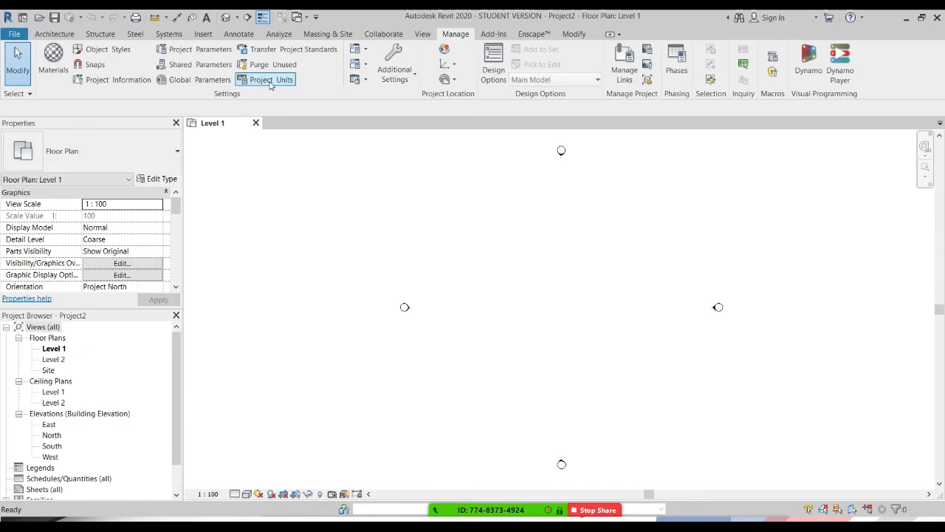
Review the length format in Project Units and close the settings without changes
{"action": "left_click", "coordinate": [270, 82]}
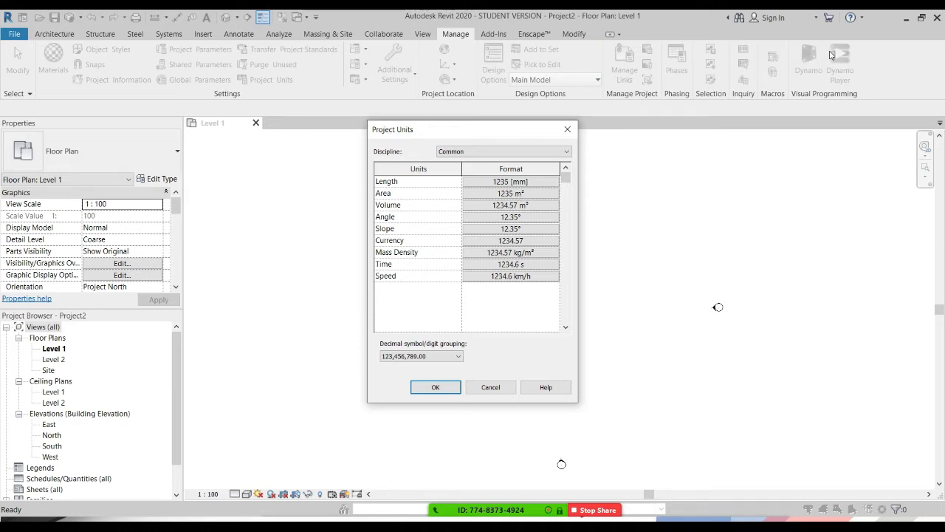
{"action": "mouse_move", "coordinate": [517, 508]}
{"action": "left_click", "coordinate": [505, 182]}
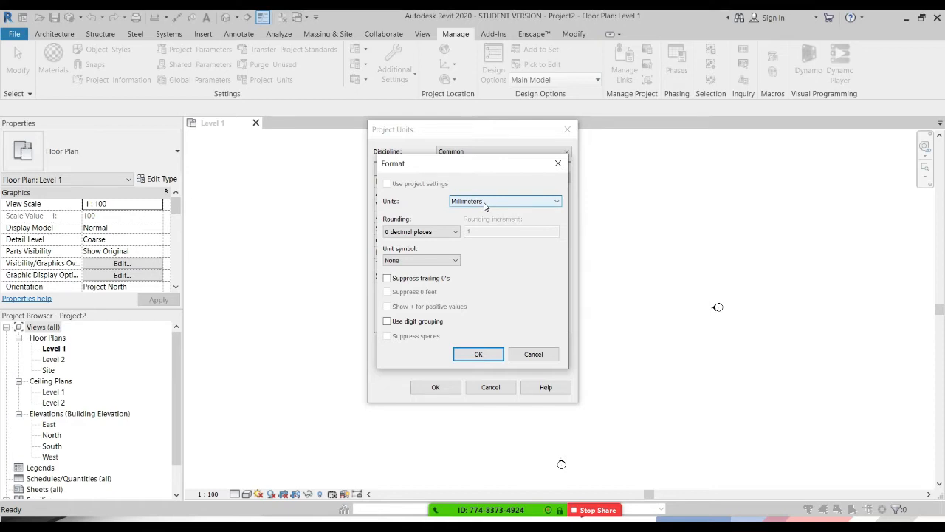
{"action": "key", "text": "Return"}
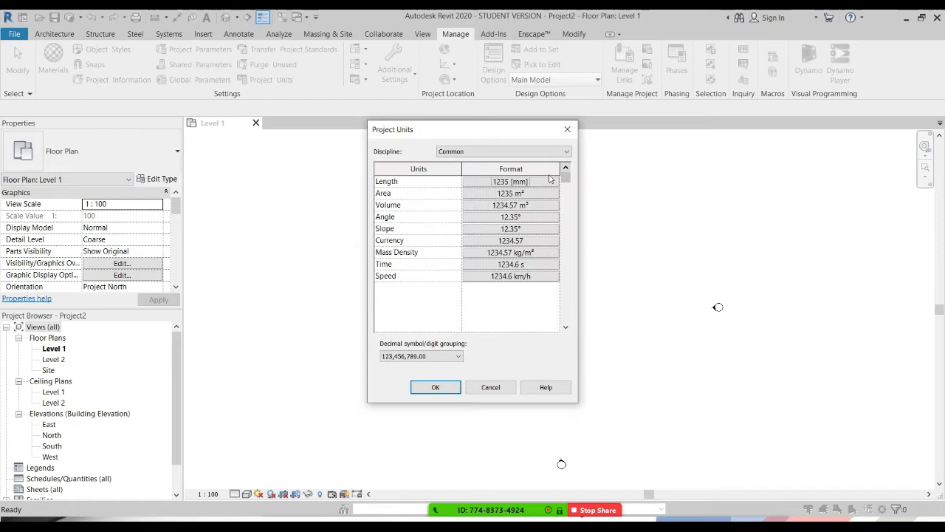
{"action": "left_click", "coordinate": [490, 387]}
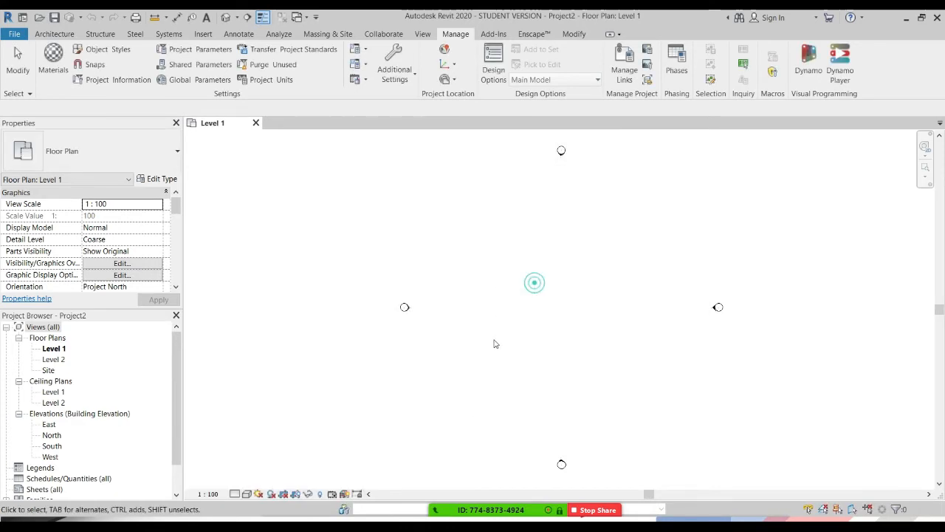
Draw a horizontal Generic - 200mm wall 6000 mm long between the elevation markers on Level 1
{"action": "middle_click_drag", "start_coordinate": [537, 302], "coordinate": [521, 298]}
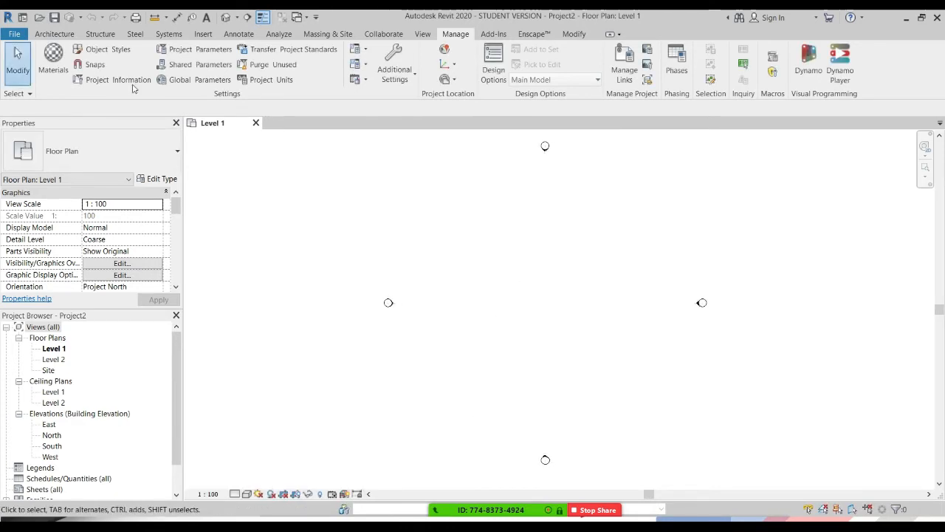
{"action": "left_click", "coordinate": [54, 34]}
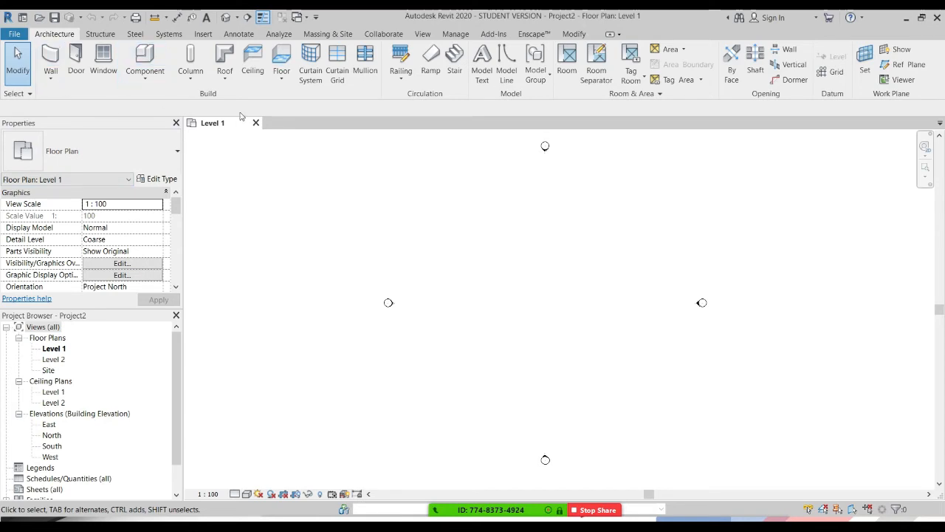
{"action": "left_click", "coordinate": [50, 60]}
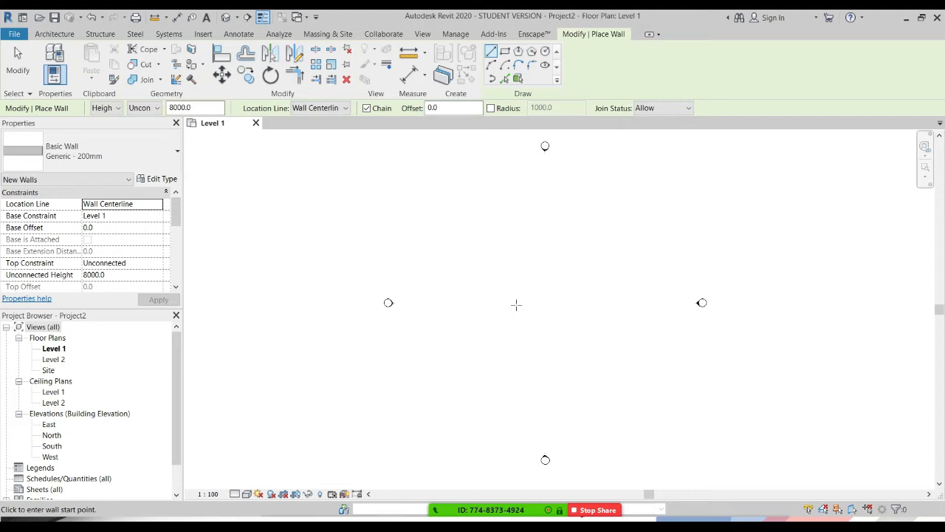
{"action": "left_click", "coordinate": [497, 305]}
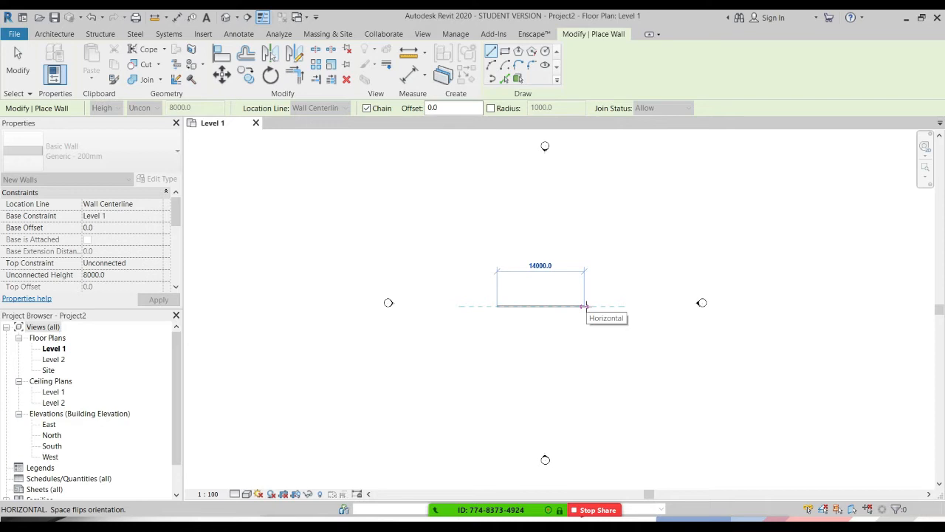
{"action": "type", "text": "6000"}
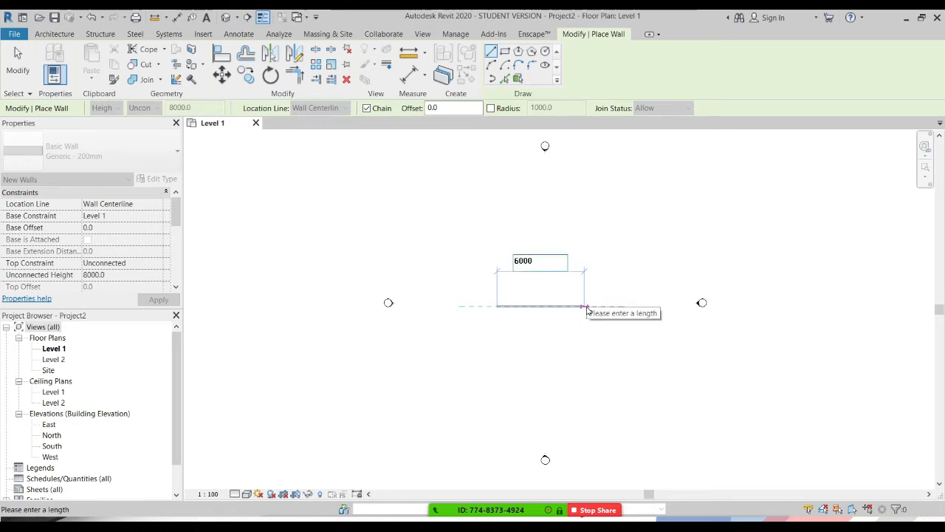
{"action": "key", "text": "Return"}
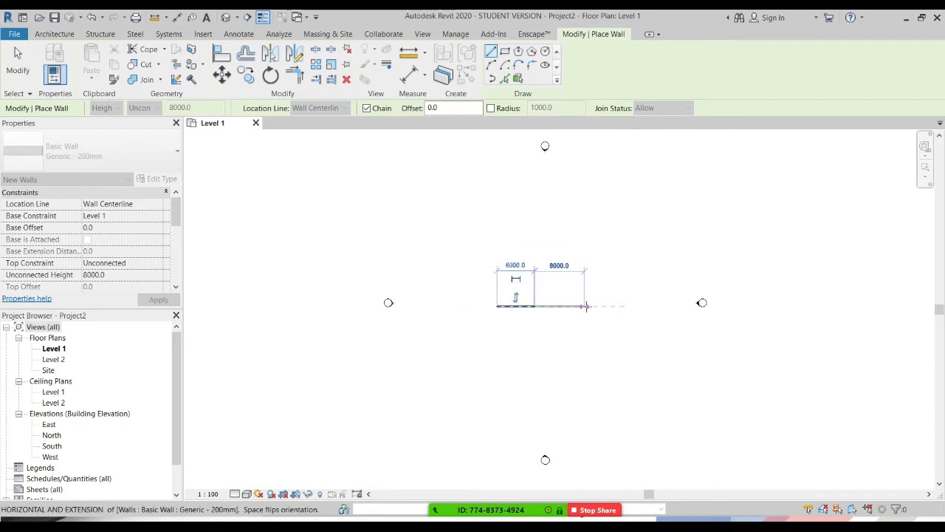
Continue the wall chain 4600 mm downward, back level with the first wall's start, and up to it to close the rectangular room
{"action": "scroll", "coordinate": [538, 310], "scroll_direction": "up", "scroll_amount": 2}
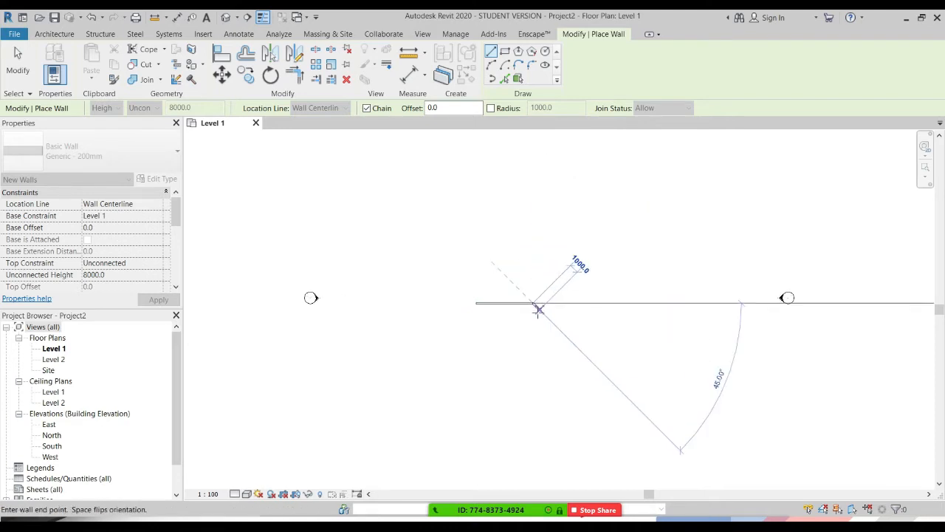
{"action": "middle_click_drag", "start_coordinate": [534, 339], "coordinate": [499, 204]}
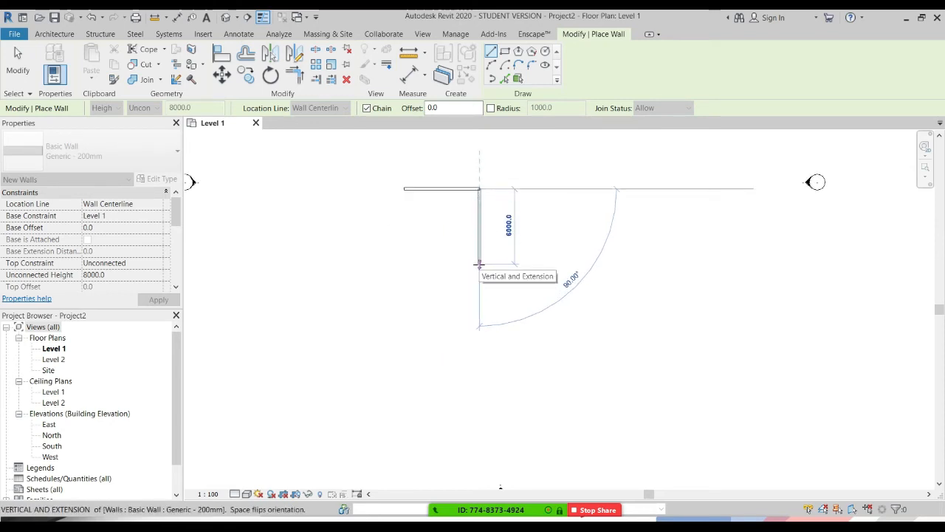
{"action": "type", "text": "4600"}
{"action": "key", "text": "Return"}
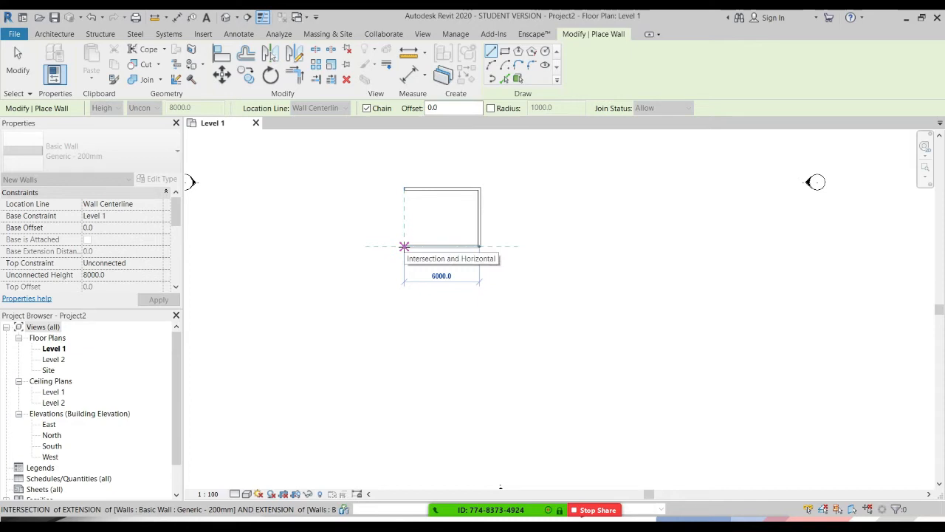
{"action": "left_click", "coordinate": [404, 246]}
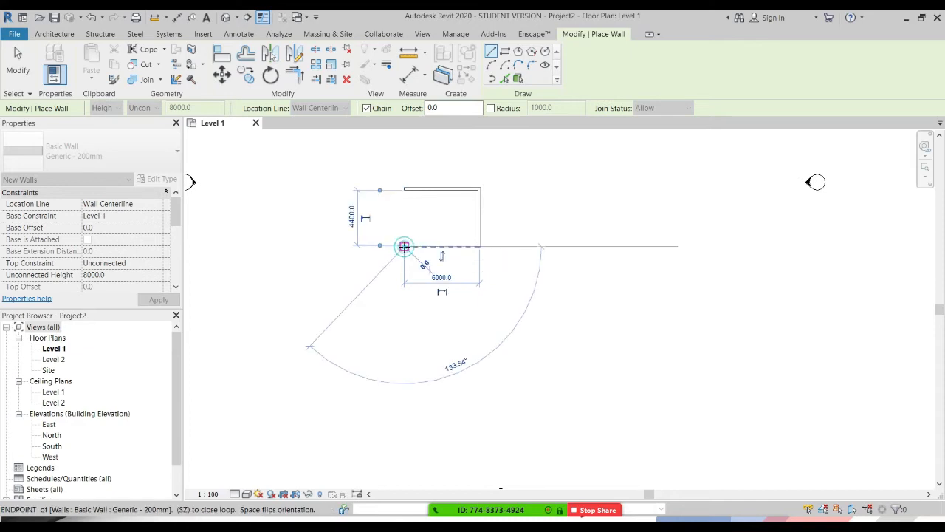
{"action": "left_click", "coordinate": [404, 189]}
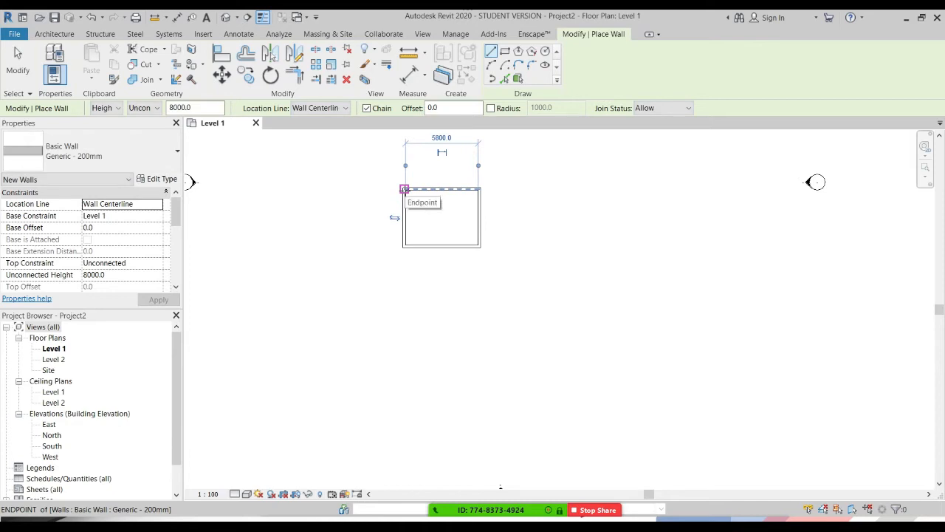
Draw a second closed rectangle of walls, about 10100 by 4600 mm, to the right of the first room and aligned with it
{"action": "middle_click_drag", "start_coordinate": [451, 223], "coordinate": [442, 242]}
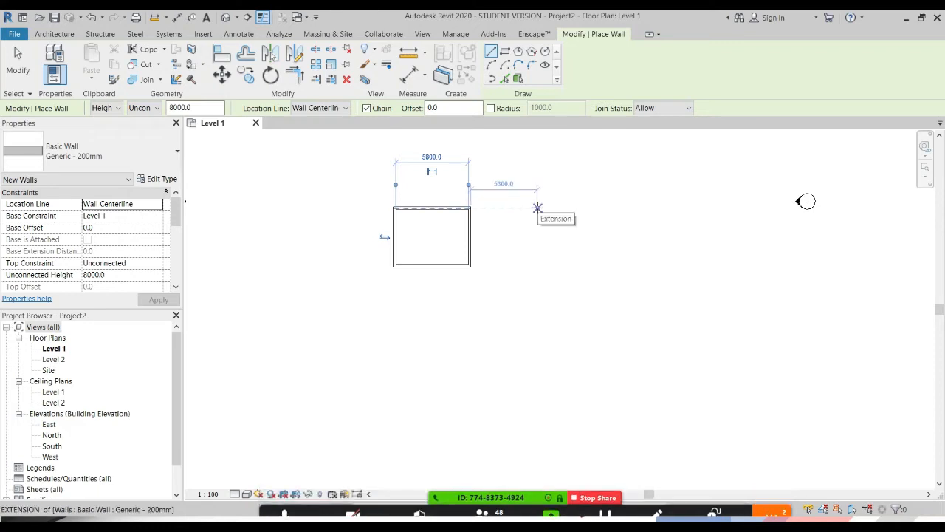
{"action": "left_click", "coordinate": [538, 207]}
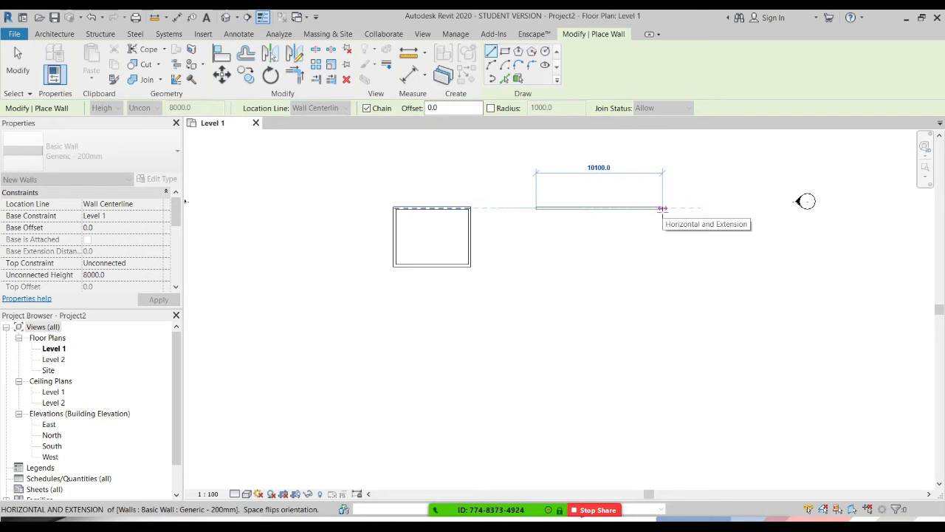
{"action": "left_click", "coordinate": [663, 207]}
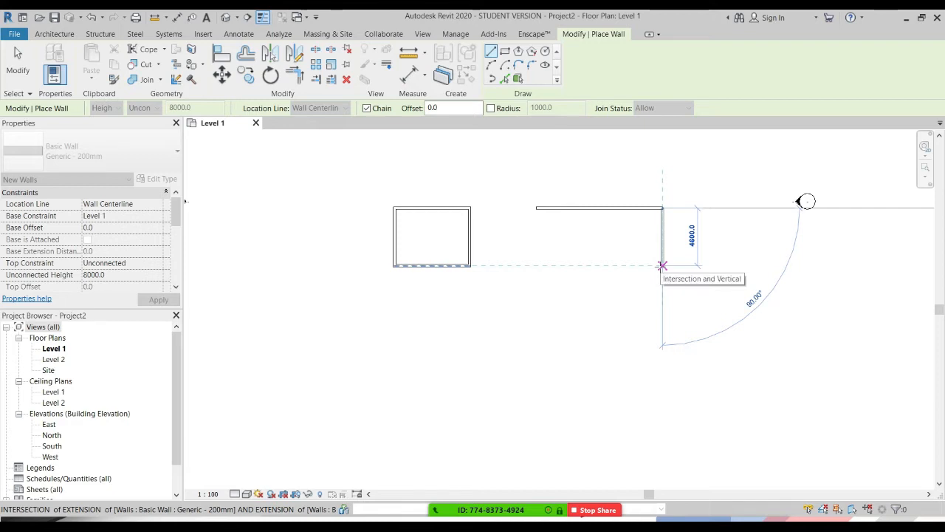
{"action": "left_click", "coordinate": [662, 265]}
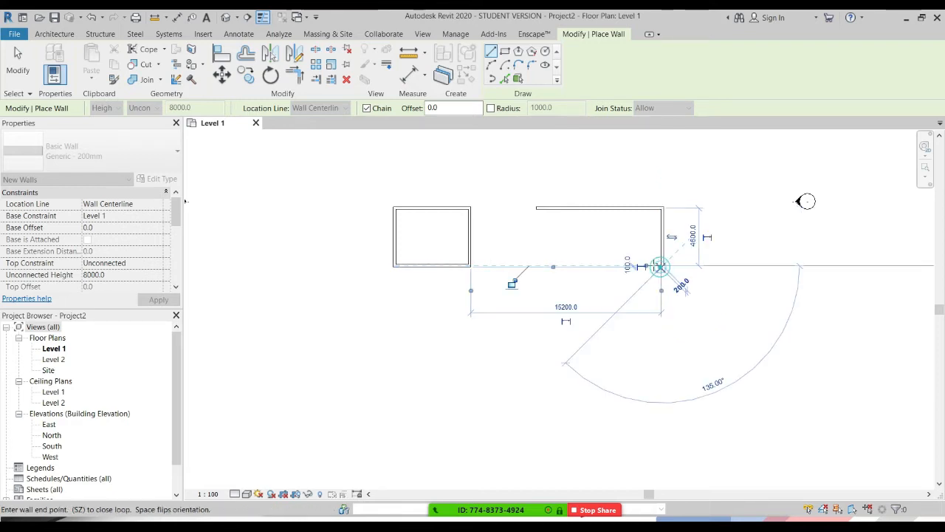
{"action": "left_click", "coordinate": [536, 265]}
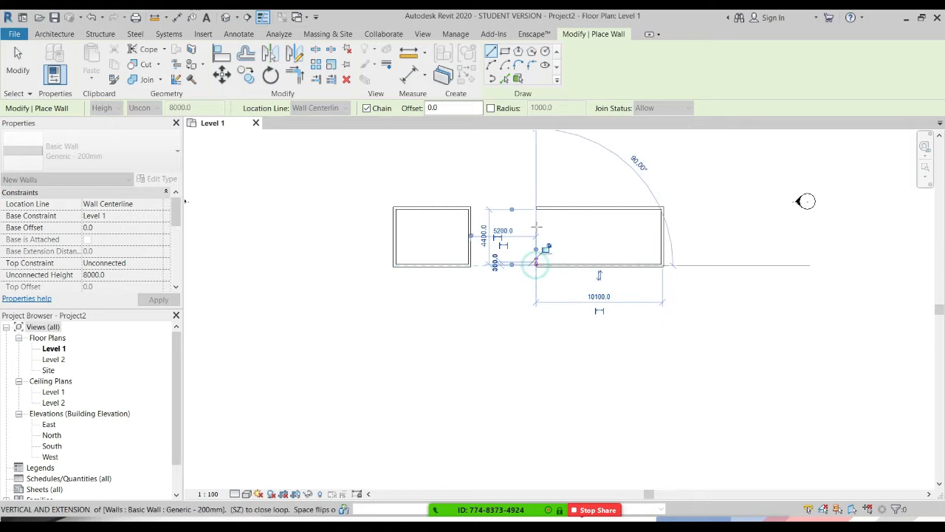
{"action": "left_click", "coordinate": [537, 210]}
{"action": "middle_click_drag", "start_coordinate": [589, 253], "coordinate": [582, 273]}
{"action": "key", "text": "Escape"}
{"action": "key", "text": "Escape"}
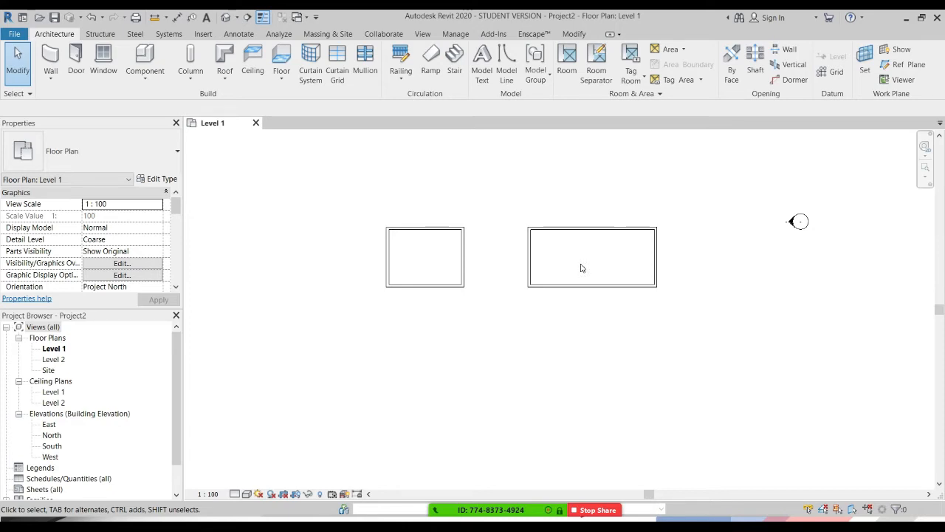
{"action": "key", "text": "w"}
{"action": "key", "text": "a"}
{"action": "middle_click_drag", "start_coordinate": [584, 254], "coordinate": [584, 258]}
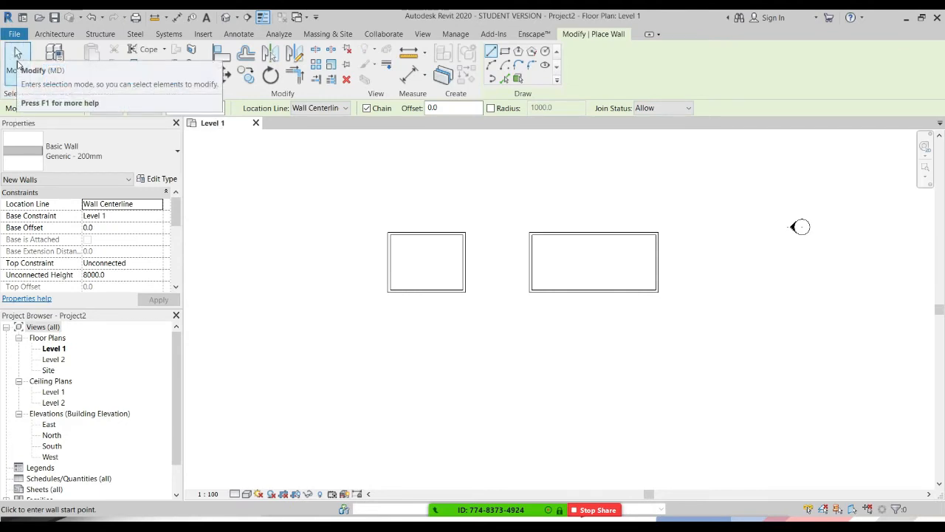
{"action": "left_click", "coordinate": [18, 59]}
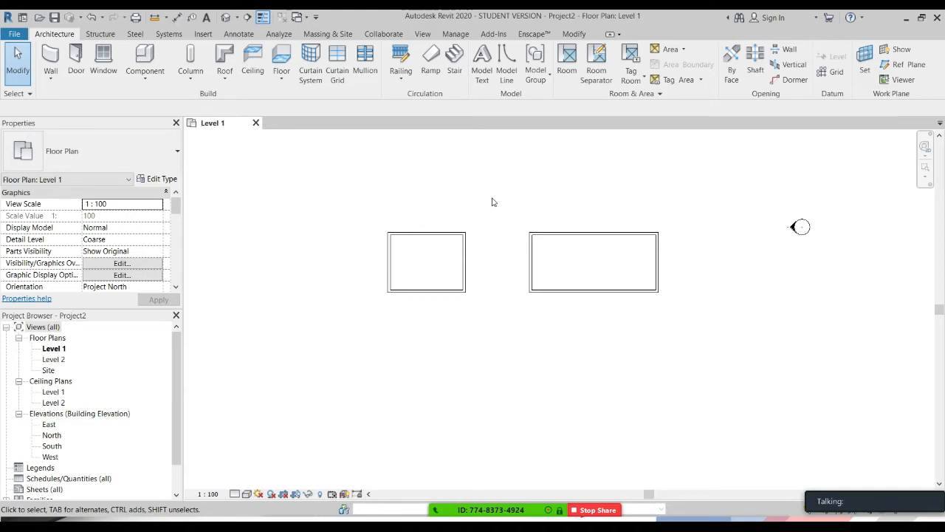
Set the clear distance between the larger room's lower and upper walls to 5200 mm by moving the lower wall
{"action": "left_click", "coordinate": [574, 291]}
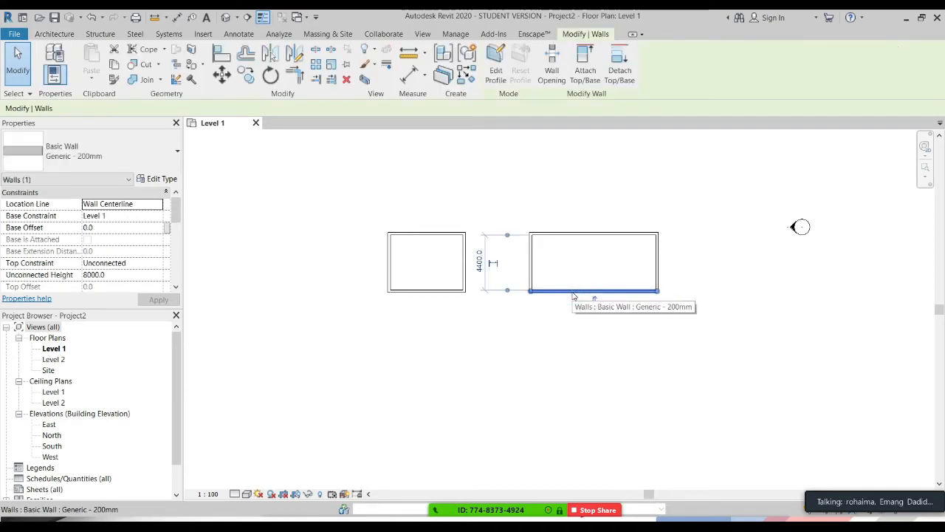
{"action": "left_click", "coordinate": [546, 327]}
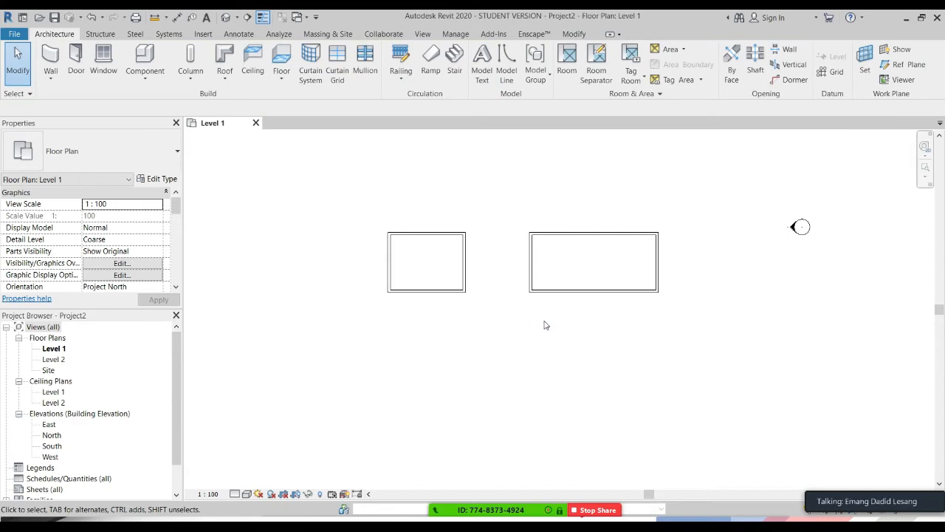
{"action": "left_click", "coordinate": [567, 291]}
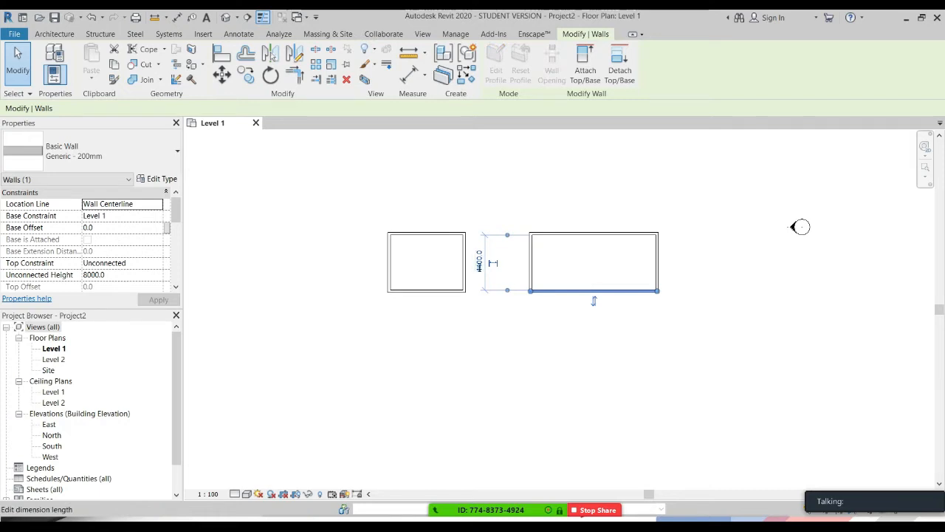
{"action": "left_click", "coordinate": [480, 262]}
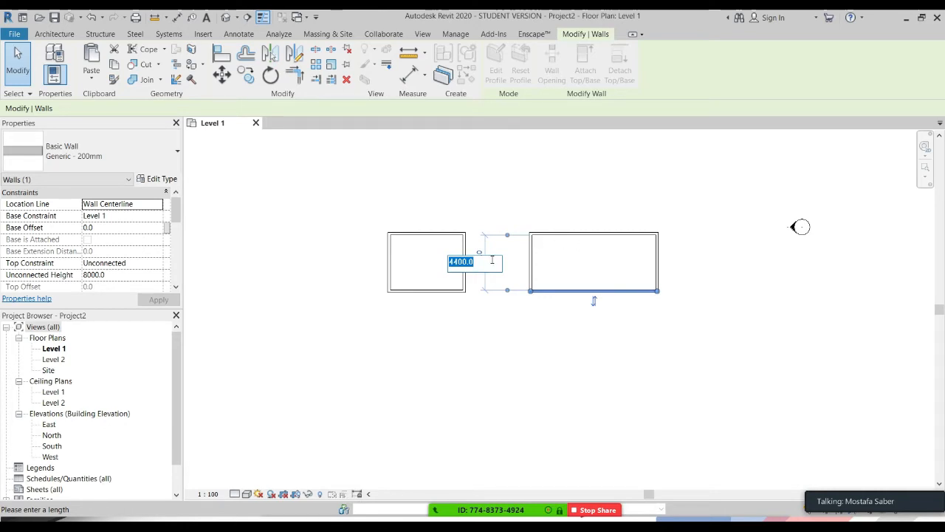
{"action": "type", "text": "5200"}
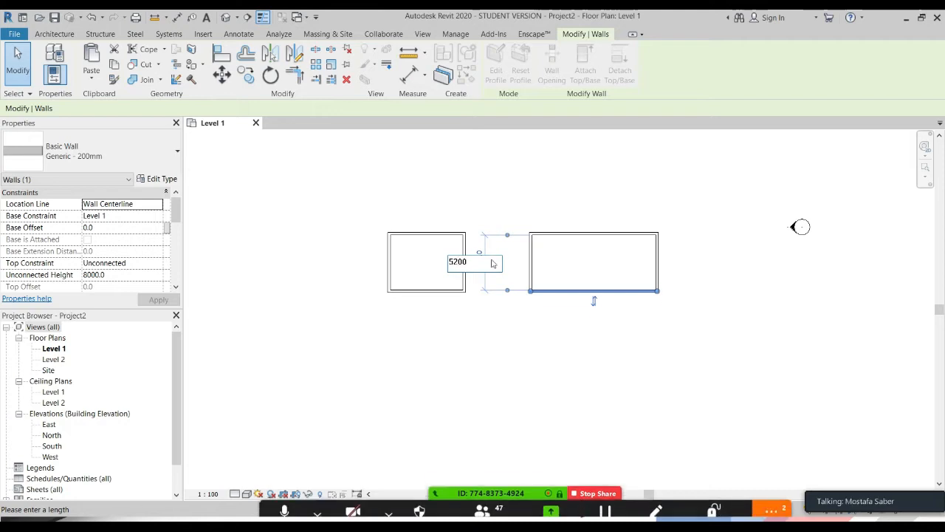
{"action": "key", "text": "Return"}
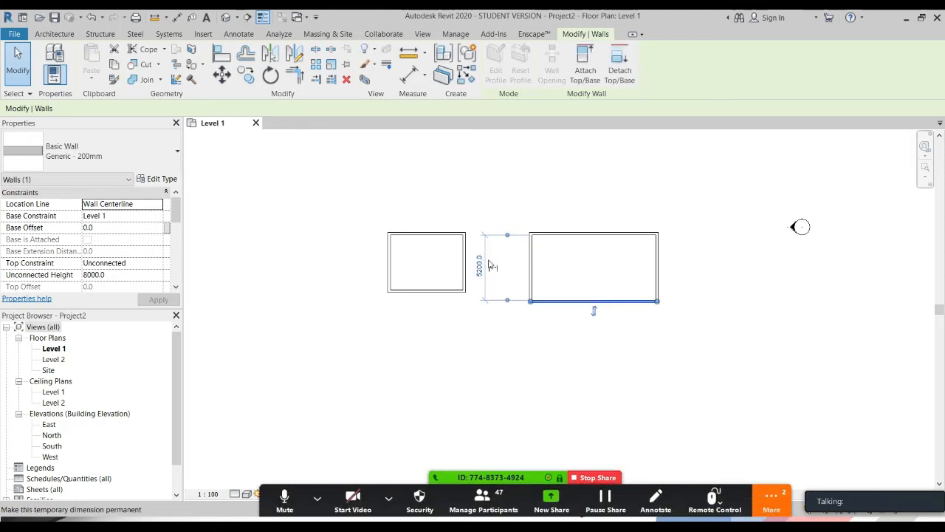
Convert the larger room's temporary 5200 mm dimension into a permanent dimension
{"action": "left_click", "coordinate": [565, 264]}
{"action": "left_click", "coordinate": [547, 299]}
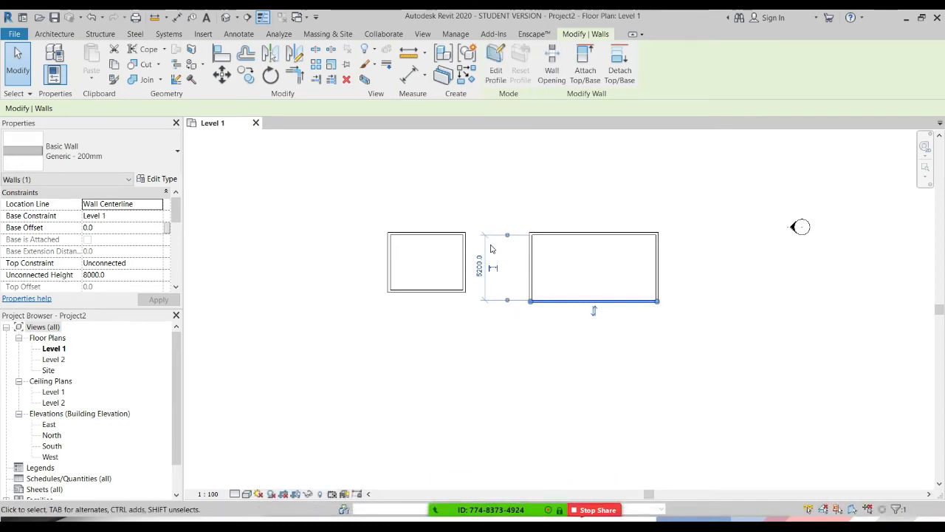
{"action": "left_click", "coordinate": [480, 266]}
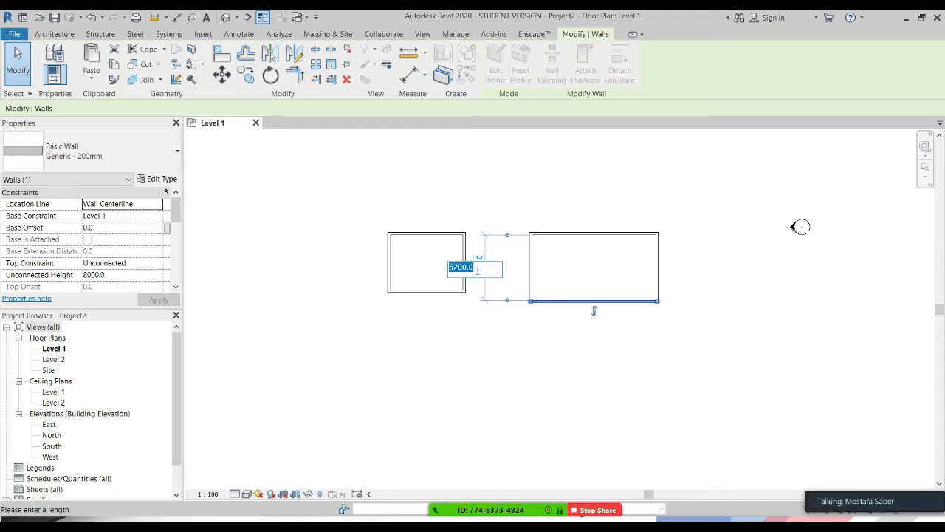
{"action": "left_click", "coordinate": [616, 355]}
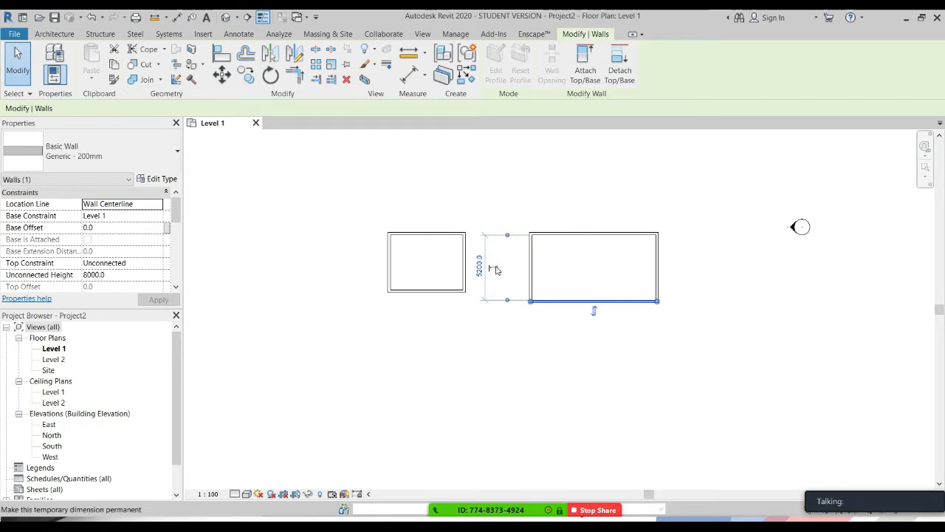
{"action": "left_click", "coordinate": [494, 269]}
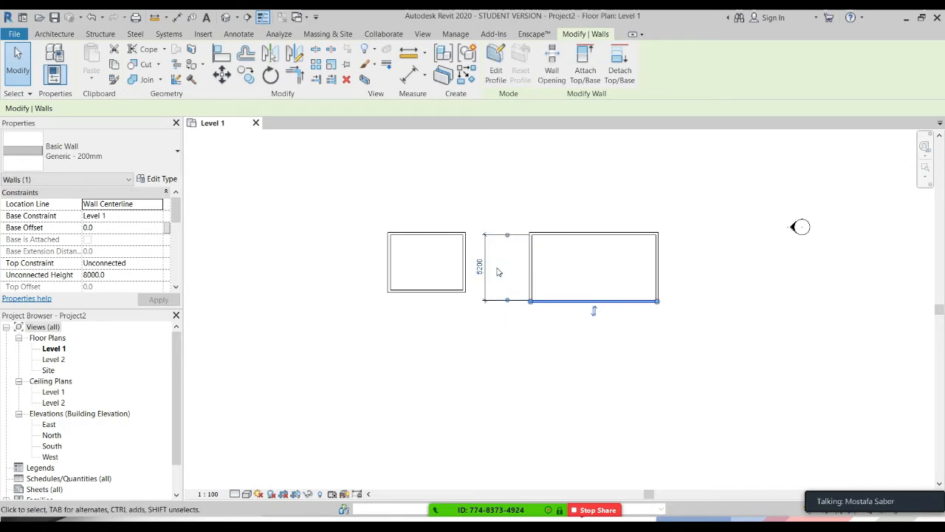
{"action": "left_click", "coordinate": [571, 199]}
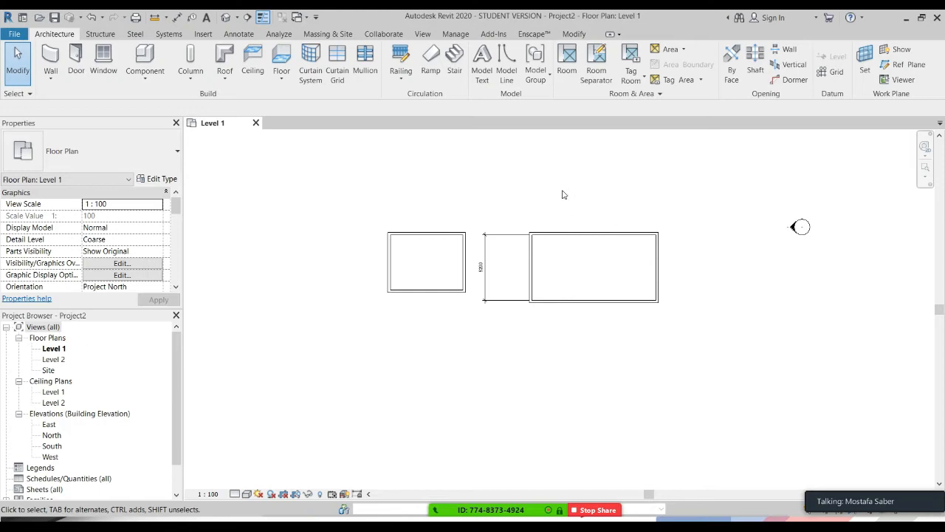
{"action": "left_click", "coordinate": [487, 251]}
{"action": "scroll", "coordinate": [491, 253], "scroll_direction": "up", "scroll_amount": 2}
{"action": "scroll", "coordinate": [553, 271], "scroll_direction": "up", "scroll_amount": 3}
{"action": "left_click", "coordinate": [556, 297]}
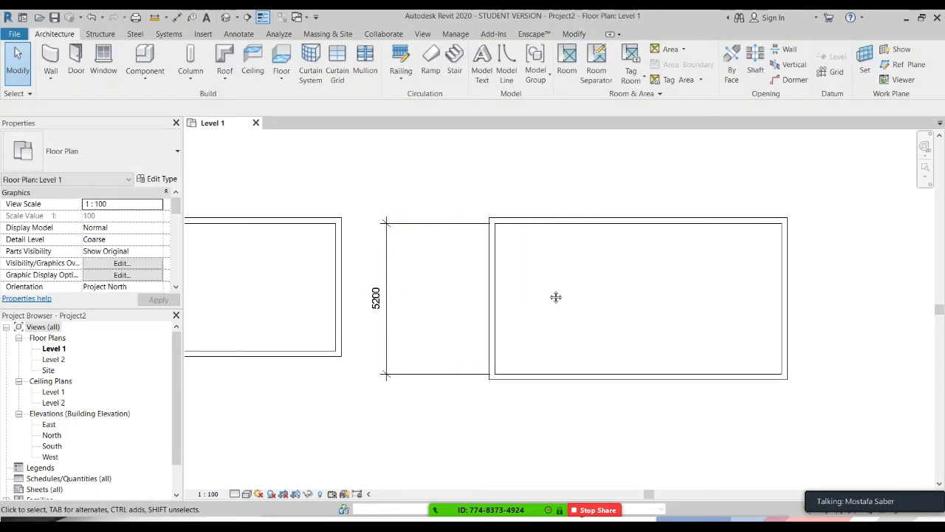
{"action": "middle_click_drag", "start_coordinate": [556, 297], "coordinate": [587, 290]}
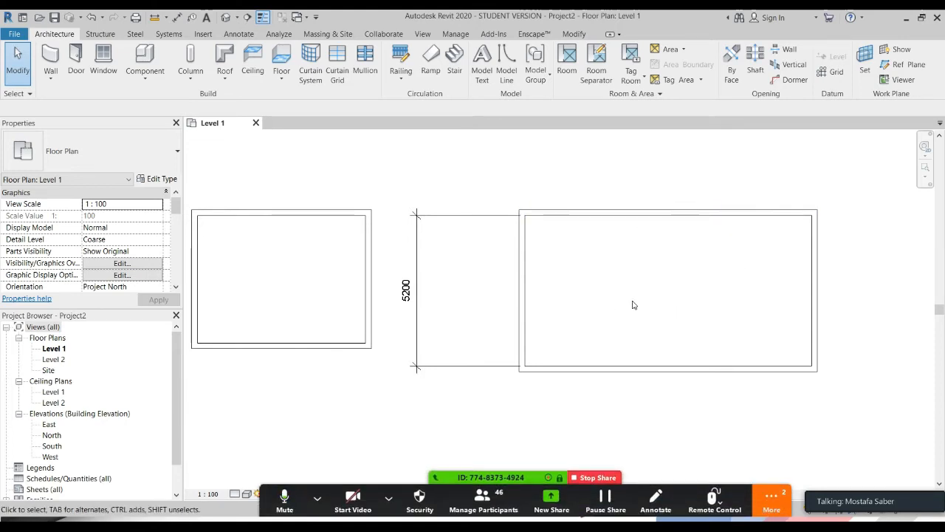
{"action": "middle_click_drag", "start_coordinate": [633, 304], "coordinate": [644, 309]}
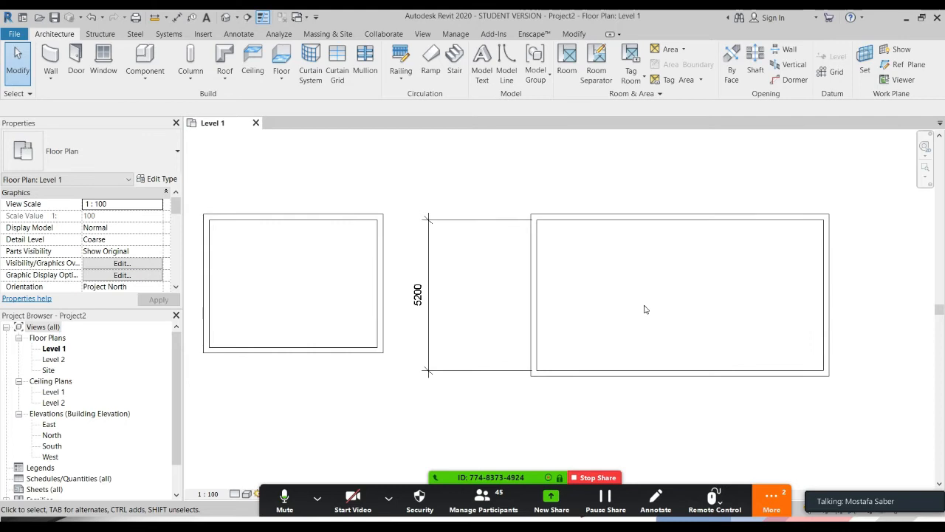
Check the Zoom group chat messages and minimise the chat window
{"action": "left_click", "coordinate": [774, 499]}
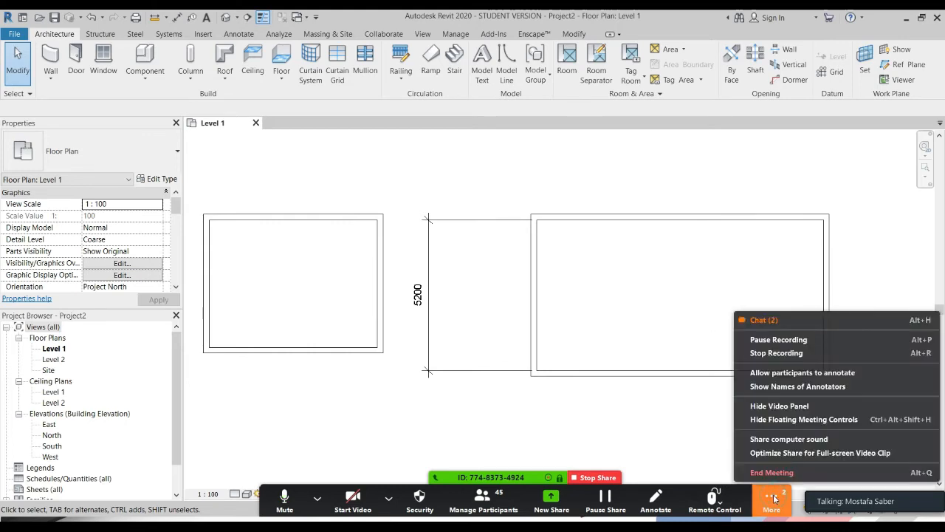
{"action": "left_click", "coordinate": [767, 323]}
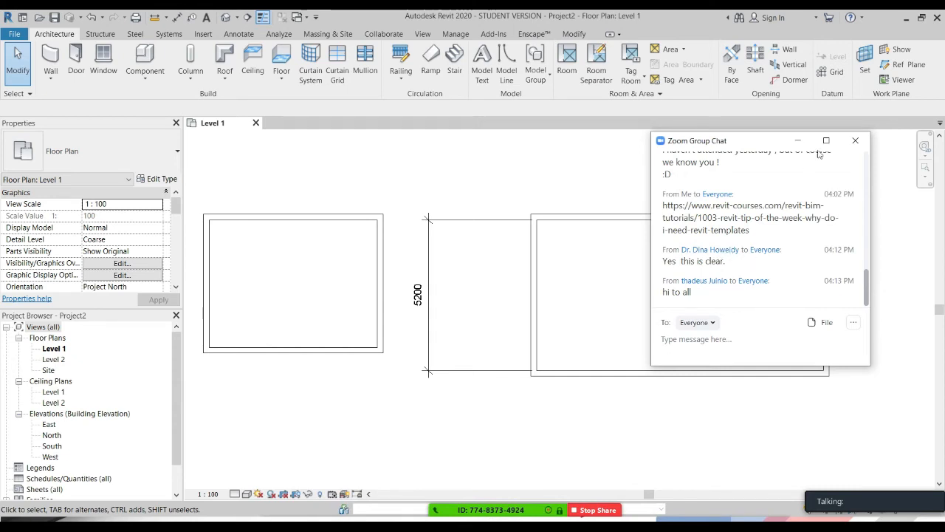
{"action": "left_click", "coordinate": [798, 141]}
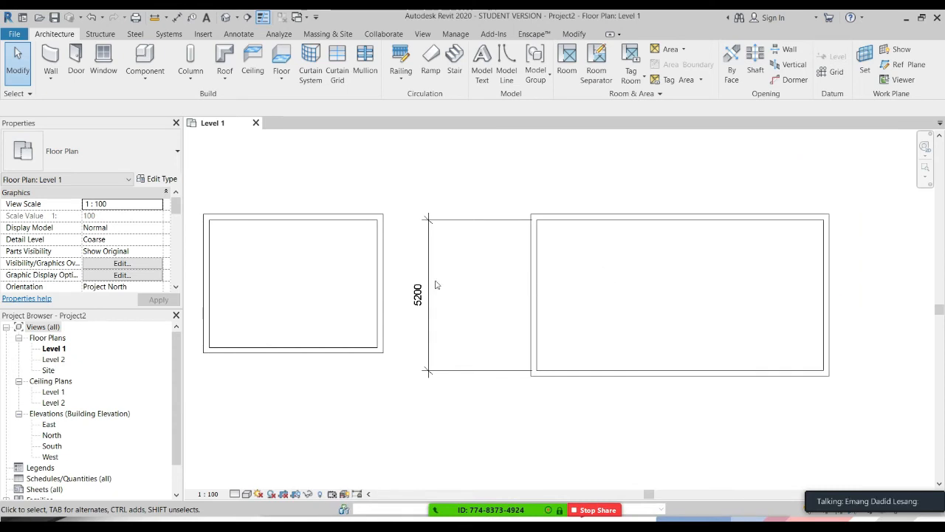
Move the permanent 5200 dimension line closer to the larger room's left wall
{"action": "left_click_drag", "start_coordinate": [427, 257], "coordinate": [508, 260]}
{"action": "left_click", "coordinate": [598, 274]}
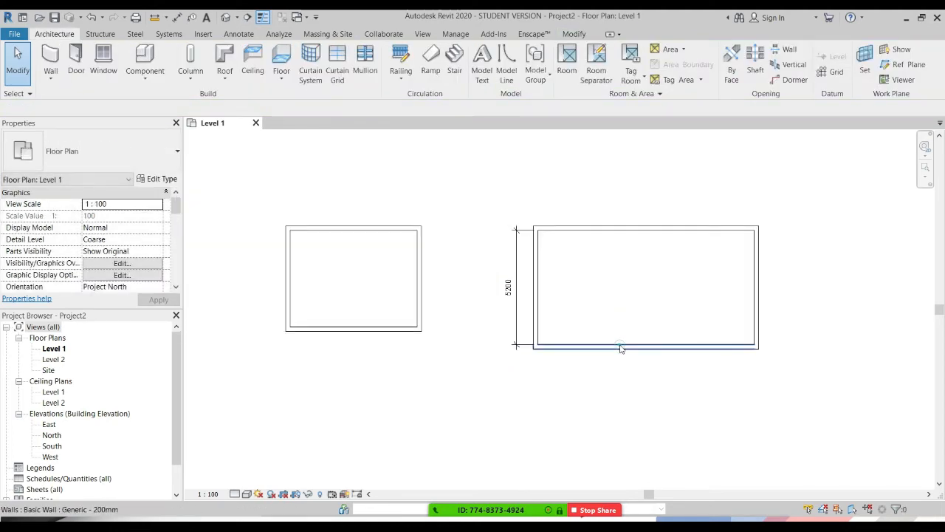
{"action": "left_click", "coordinate": [620, 346]}
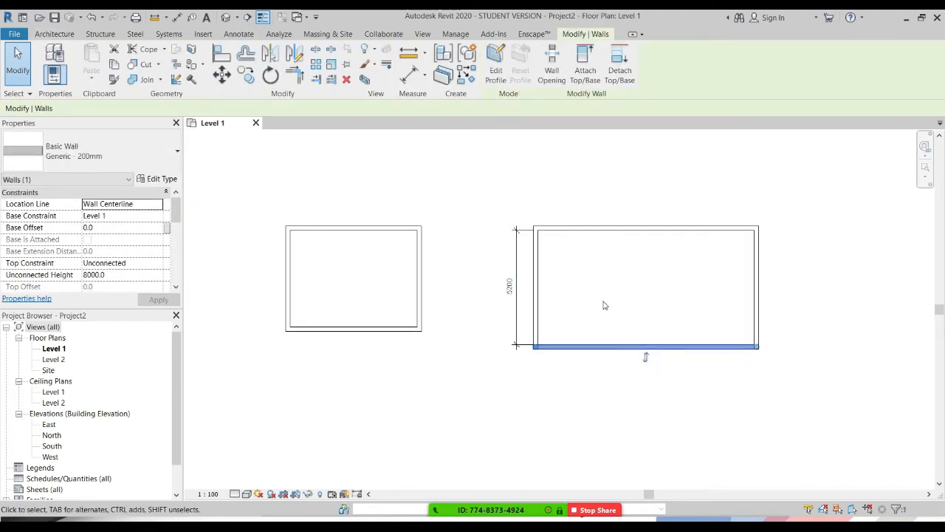
{"action": "middle_click_drag", "start_coordinate": [622, 294], "coordinate": [591, 296]}
{"action": "left_click", "coordinate": [625, 271]}
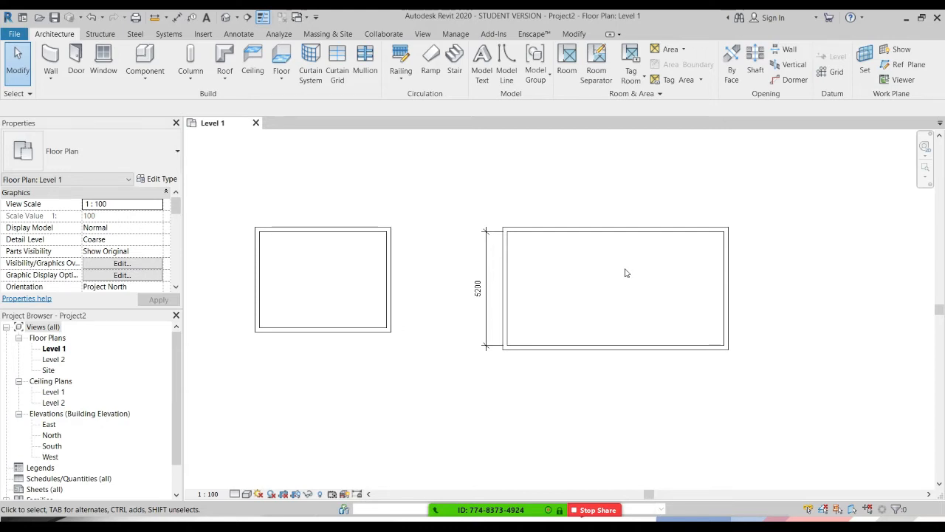
Build a selection of all four walls of the larger room, starting with the lower wall
{"action": "left_click", "coordinate": [650, 349]}
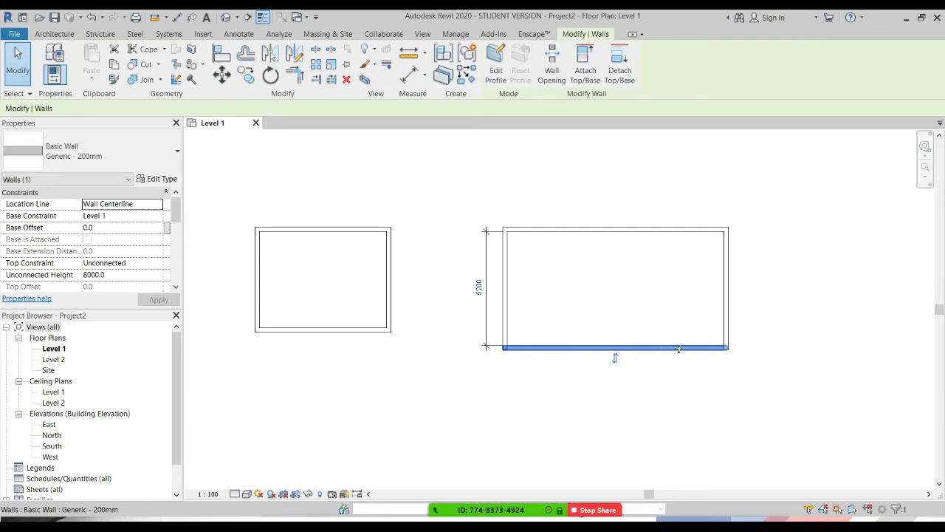
{"action": "middle_click_drag", "start_coordinate": [687, 356], "coordinate": [671, 371]}
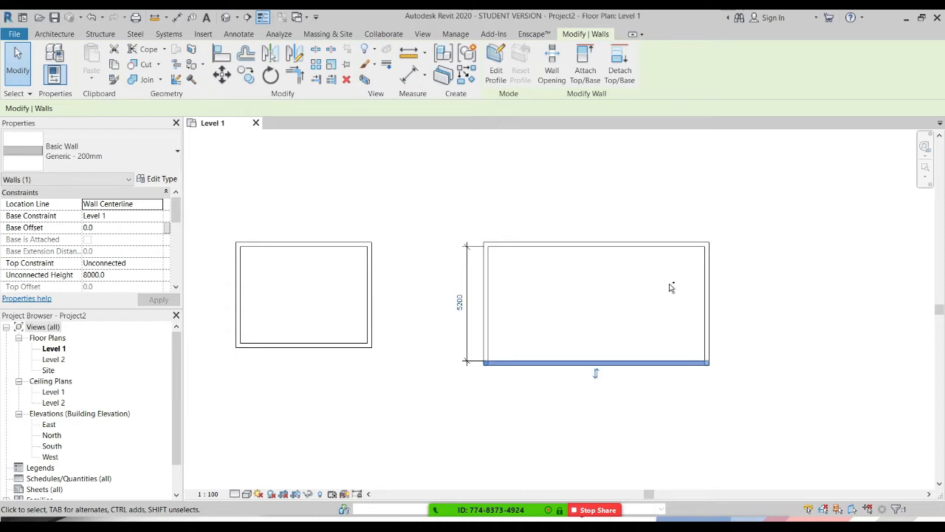
{"action": "left_click", "coordinate": [708, 299], "text": "ctrl"}
{"action": "left_click", "coordinate": [630, 245], "text": "ctrl"}
{"action": "left_click", "coordinate": [486, 283], "text": "ctrl"}
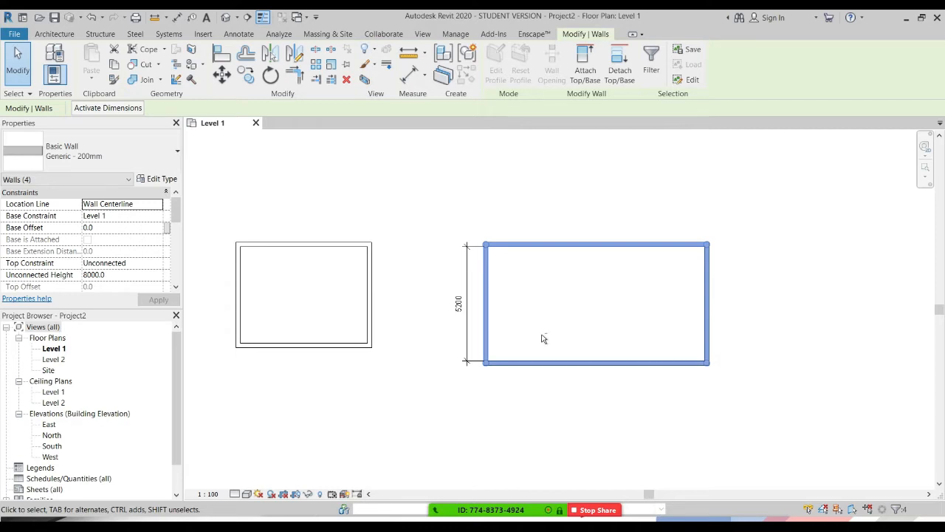
Remove the larger room's upper and right walls from the selection and clear the rest of it
{"action": "left_click", "coordinate": [583, 245], "text": "shift"}
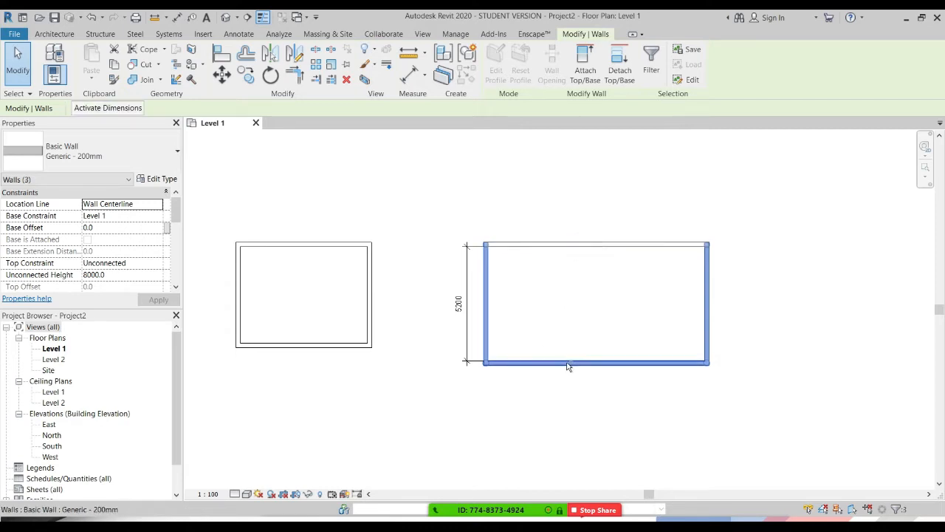
{"action": "left_click", "coordinate": [706, 304], "text": "shift"}
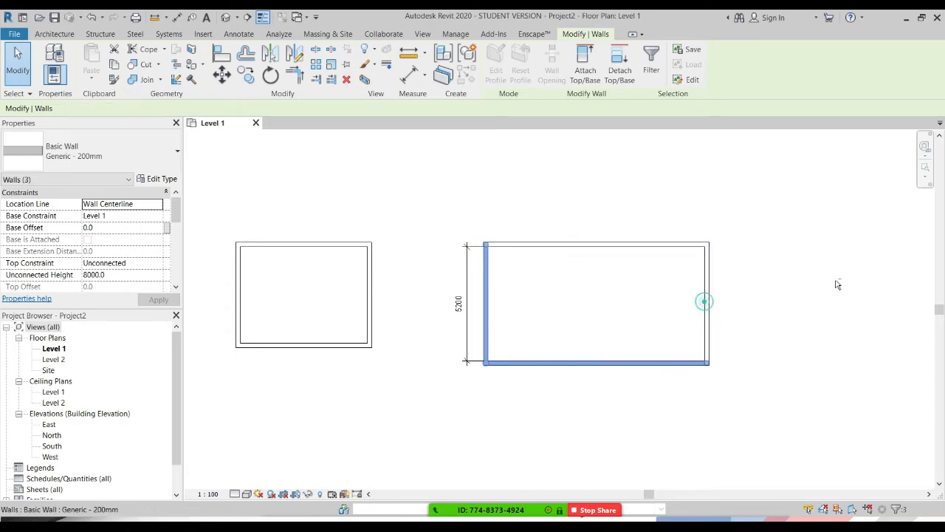
{"action": "left_click", "coordinate": [764, 257]}
{"action": "scroll", "coordinate": [751, 291], "scroll_direction": "down", "scroll_amount": 2}
{"action": "middle_click_drag", "start_coordinate": [753, 314], "coordinate": [733, 287]}
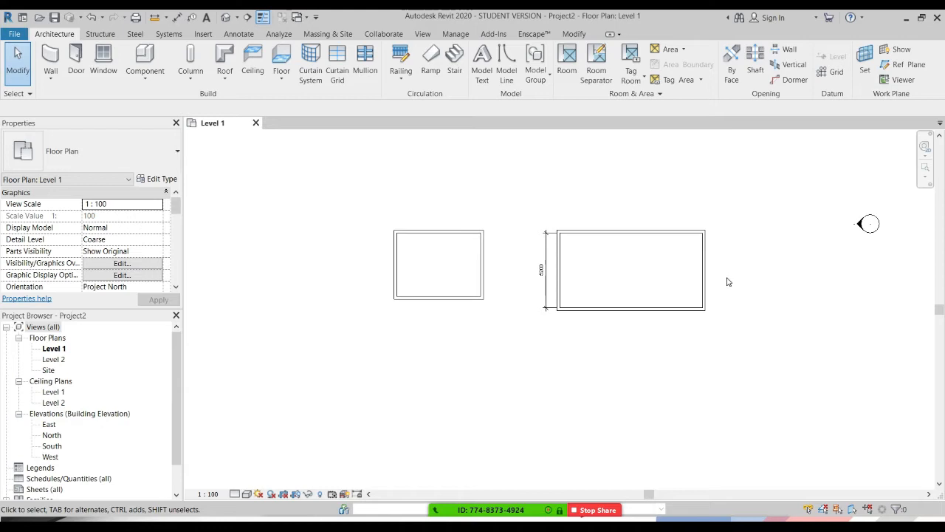
Window-select both rooms together with the 5200 dimension and clear the selection
{"action": "key", "text": "alt"}
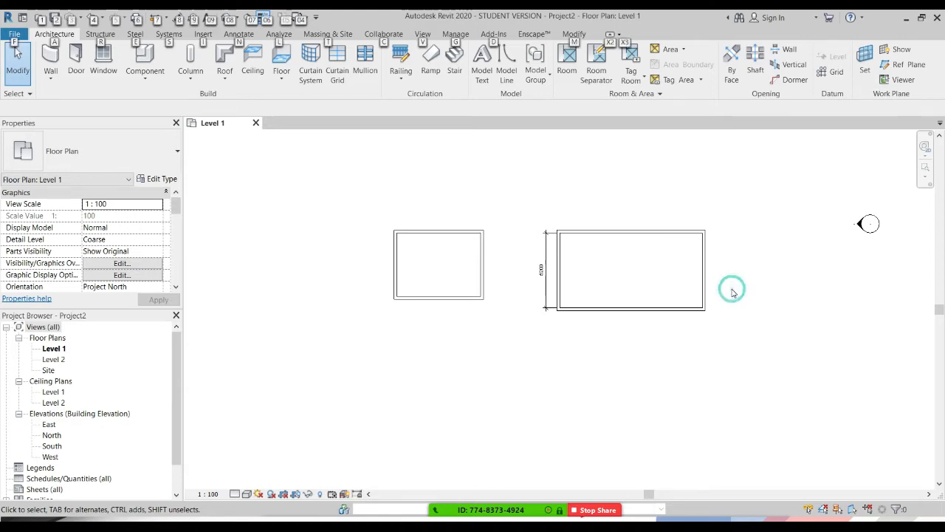
{"action": "middle_click_drag", "start_coordinate": [744, 280], "coordinate": [734, 268]}
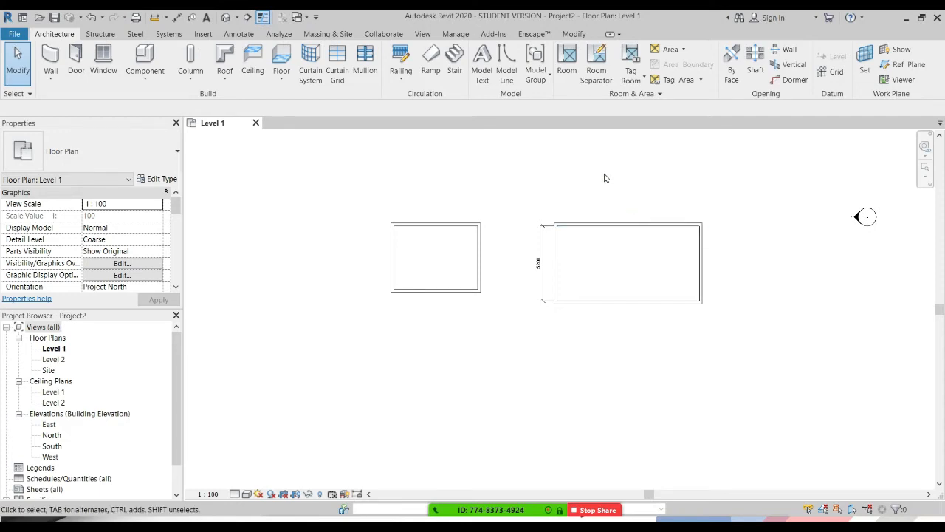
{"action": "left_click", "coordinate": [775, 153]}
{"action": "left_click_drag", "start_coordinate": [774, 153], "coordinate": [703, 222]}
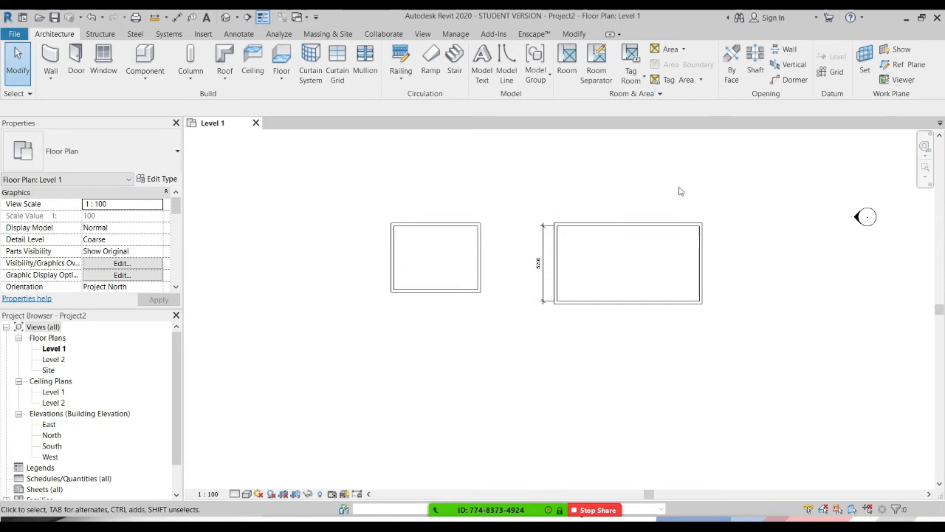
{"action": "left_click_drag", "start_coordinate": [319, 151], "coordinate": [755, 345]}
{"action": "left_click", "coordinate": [345, 155]}
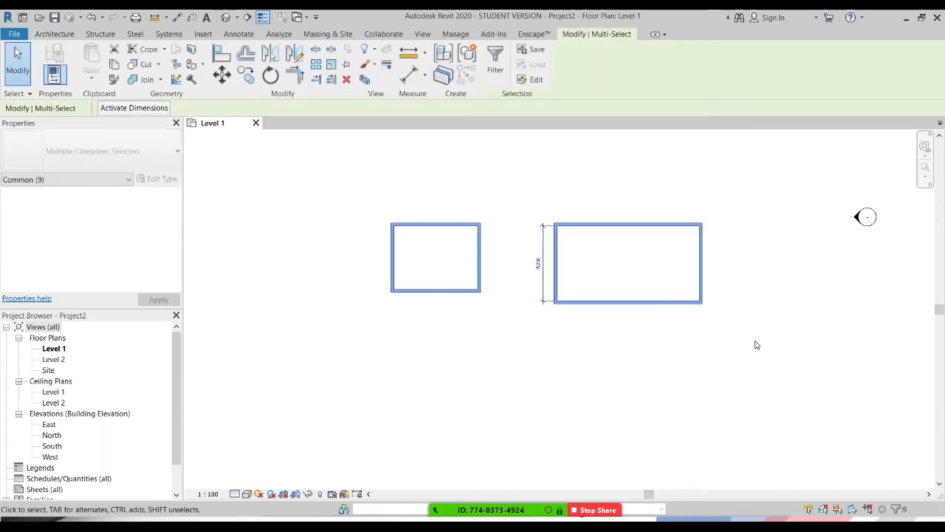
{"action": "left_click", "coordinate": [754, 341]}
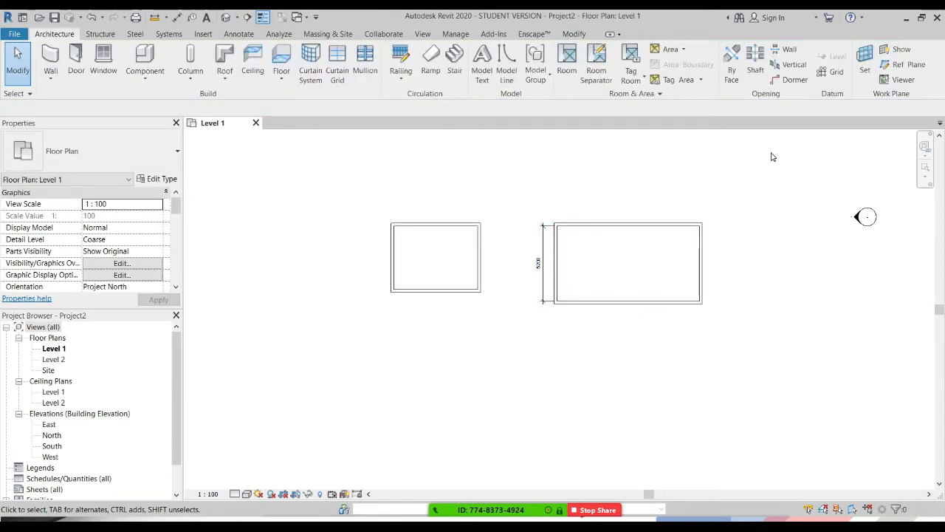
Crossing-select the larger room's upper, lower and right walls, and window-select the smaller room, dimension and larger room's left wall, clearing each selection
{"action": "left_click_drag", "start_coordinate": [771, 156], "coordinate": [633, 346]}
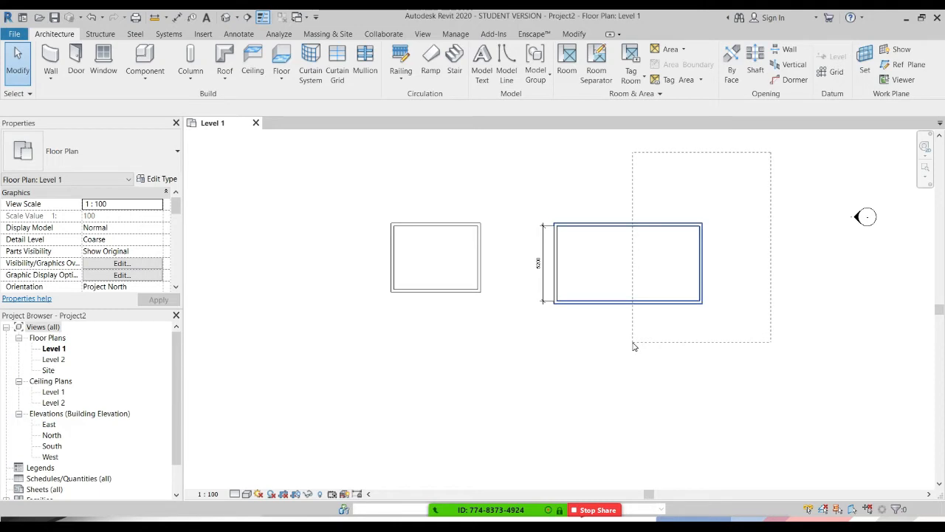
{"action": "left_click_drag", "start_coordinate": [633, 346], "coordinate": [678, 336]}
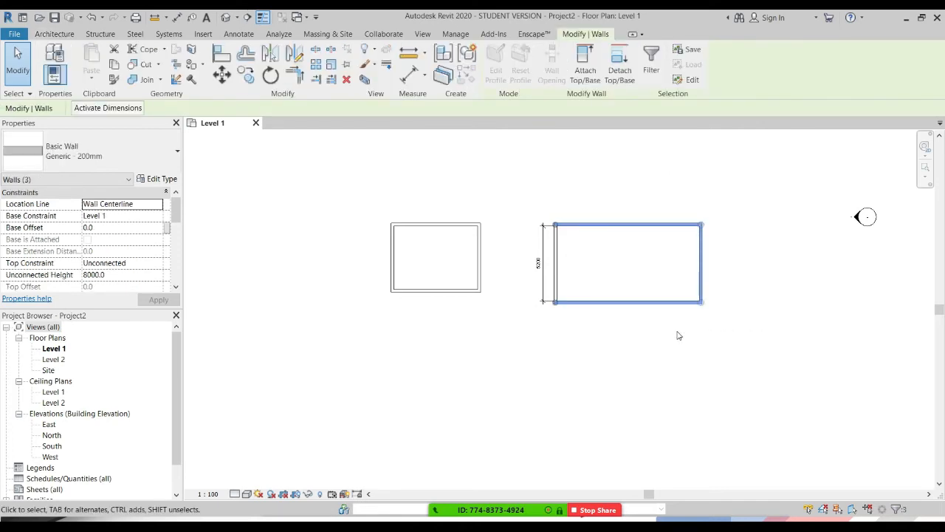
{"action": "left_click", "coordinate": [676, 332]}
{"action": "left_click_drag", "start_coordinate": [332, 148], "coordinate": [633, 378]}
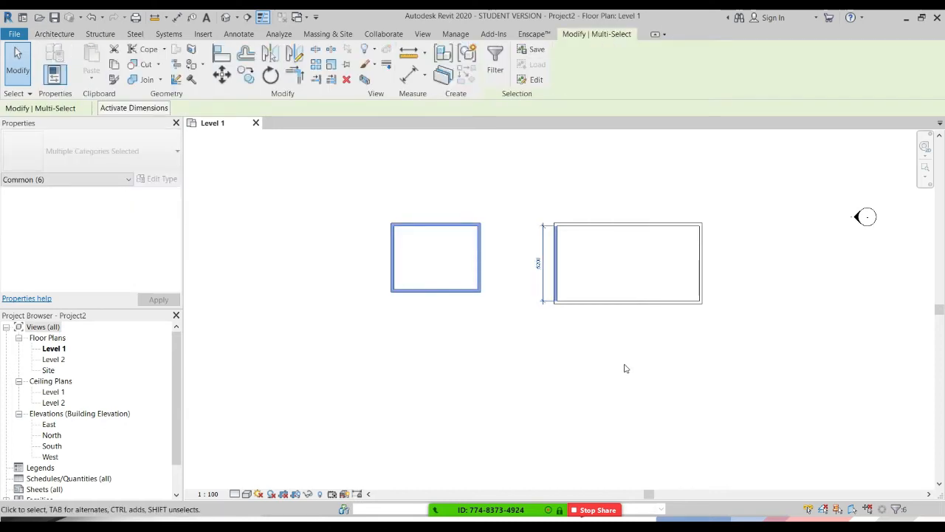
{"action": "left_click", "coordinate": [624, 368]}
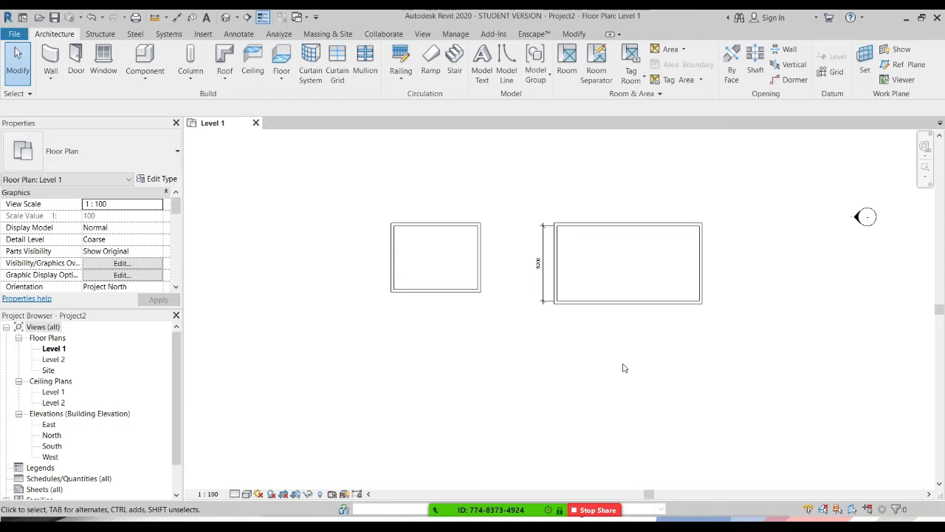
Try window and crossing selections across the two rooms, then select only the larger room's upper wall and clear the selection
{"action": "middle_click_drag", "start_coordinate": [561, 352], "coordinate": [544, 352]}
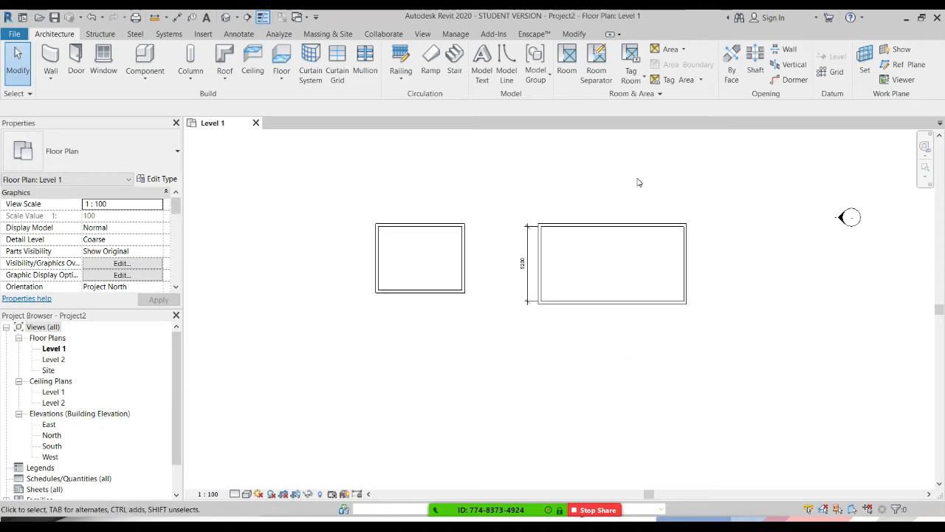
{"action": "left_click", "coordinate": [632, 201]}
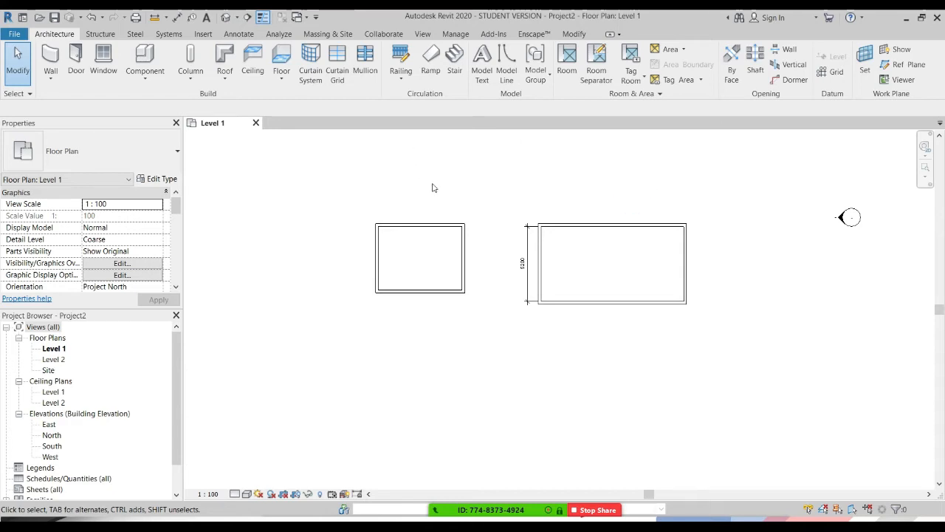
{"action": "middle_click_drag", "start_coordinate": [370, 190], "coordinate": [372, 209]}
{"action": "left_click_drag", "start_coordinate": [329, 162], "coordinate": [682, 390]}
{"action": "left_click_drag", "start_coordinate": [736, 194], "coordinate": [549, 376]}
{"action": "left_click", "coordinate": [629, 281]}
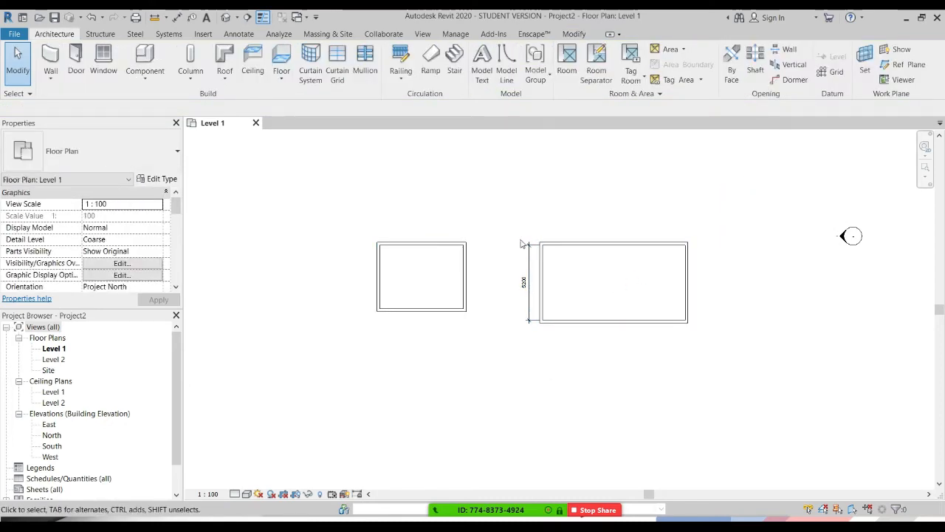
{"action": "left_click", "coordinate": [580, 242]}
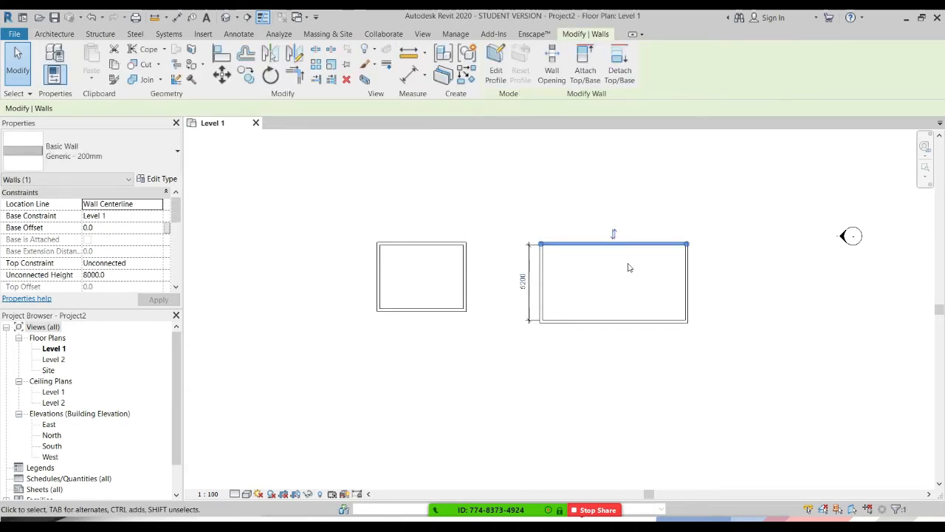
{"action": "left_click", "coordinate": [629, 270]}
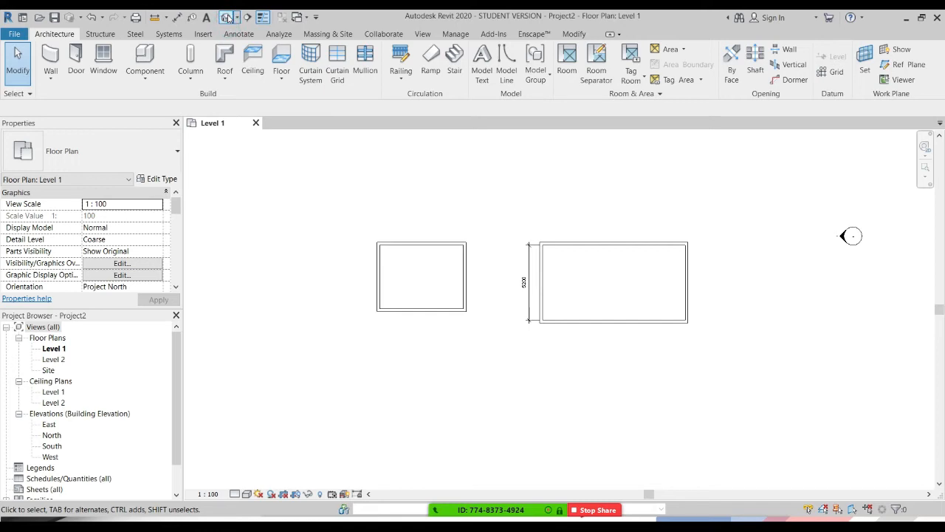
Open the default 3D view, orbit around both rooms, and switch back and forth between it and the Level 1 floor plan
{"action": "left_click", "coordinate": [229, 18]}
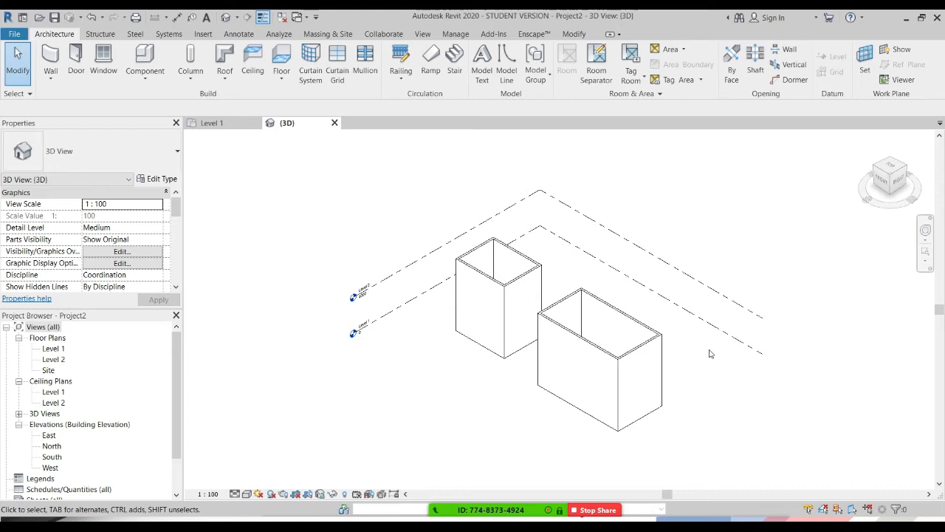
{"action": "middle_click_drag", "start_coordinate": [715, 331], "coordinate": [855, 397], "text": "shift"}
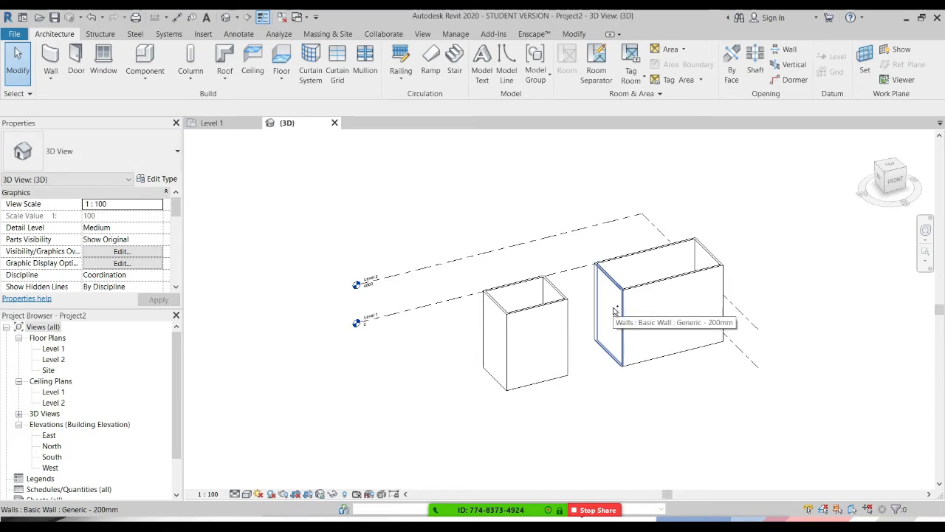
{"action": "key", "text": "ctrl+Tab"}
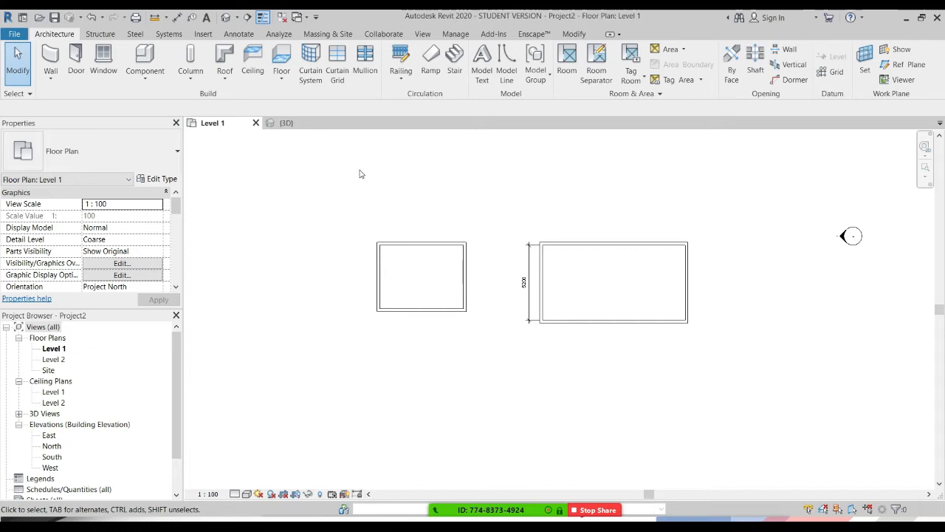
{"action": "left_click", "coordinate": [287, 124]}
{"action": "left_click", "coordinate": [214, 122]}
{"action": "left_click", "coordinate": [288, 123]}
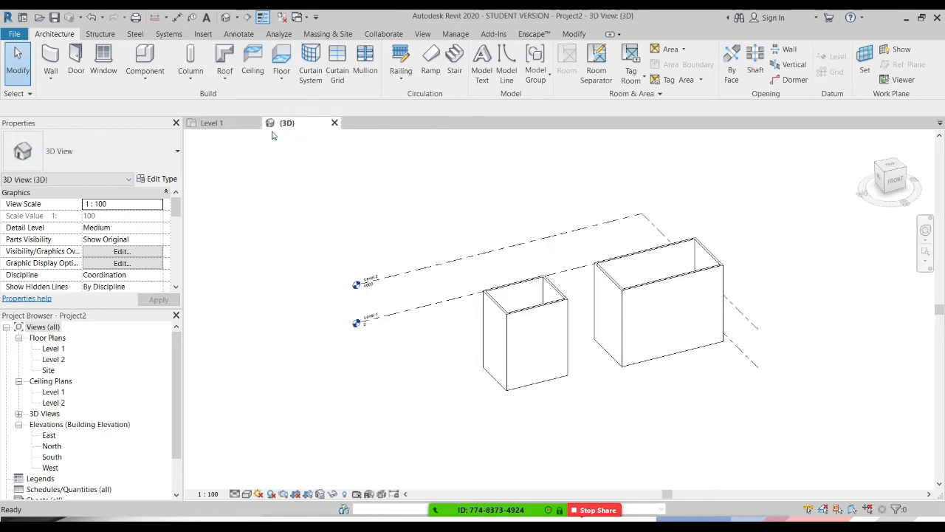
{"action": "left_click", "coordinate": [239, 119]}
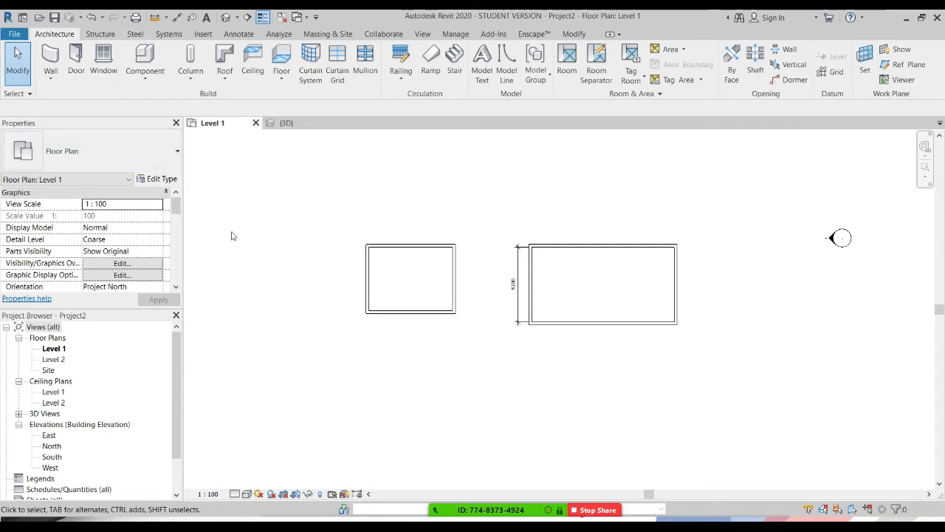
Return to the 3D view and examine the wall heights against Level 1 and Level 2 from the side and from above
{"action": "middle_click_drag", "start_coordinate": [588, 253], "coordinate": [560, 257]}
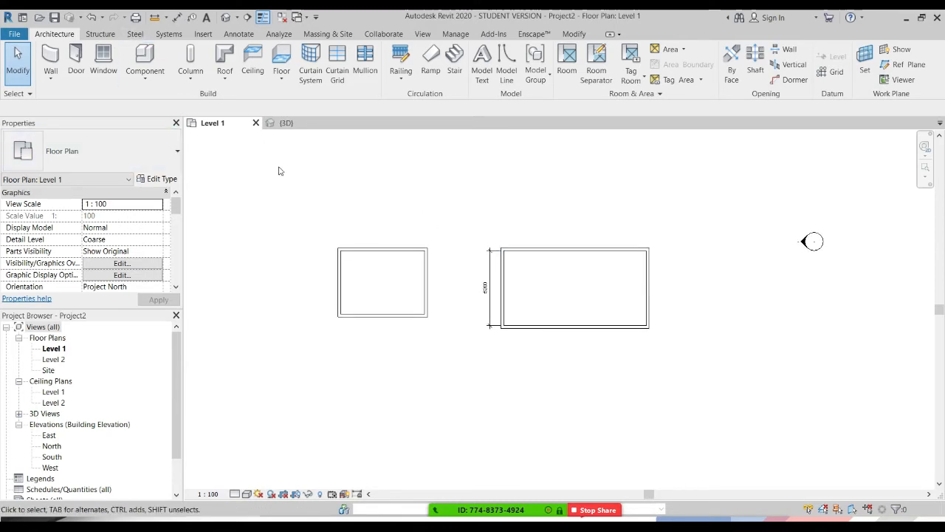
{"action": "left_click", "coordinate": [279, 123]}
{"action": "middle_click_drag", "start_coordinate": [506, 307], "coordinate": [675, 289], "text": "shift"}
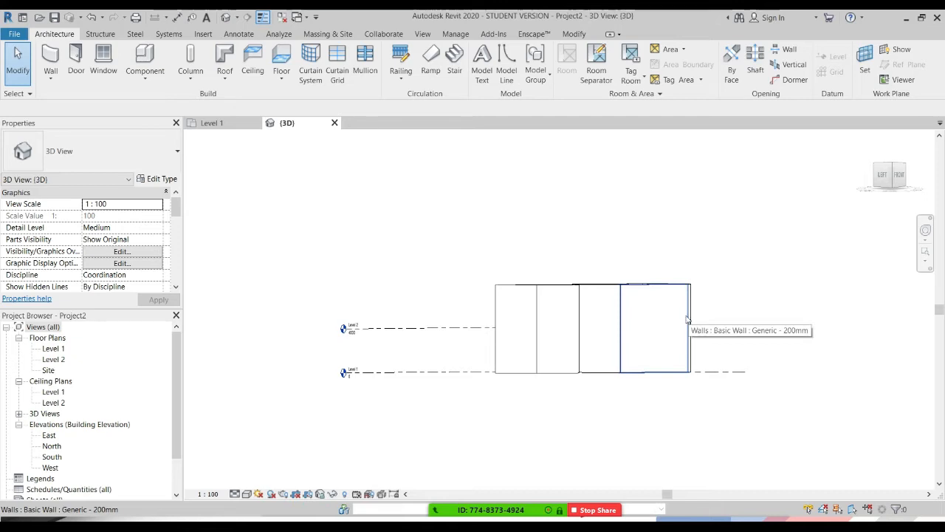
{"action": "middle_click_drag", "start_coordinate": [511, 341], "coordinate": [468, 418], "text": "shift"}
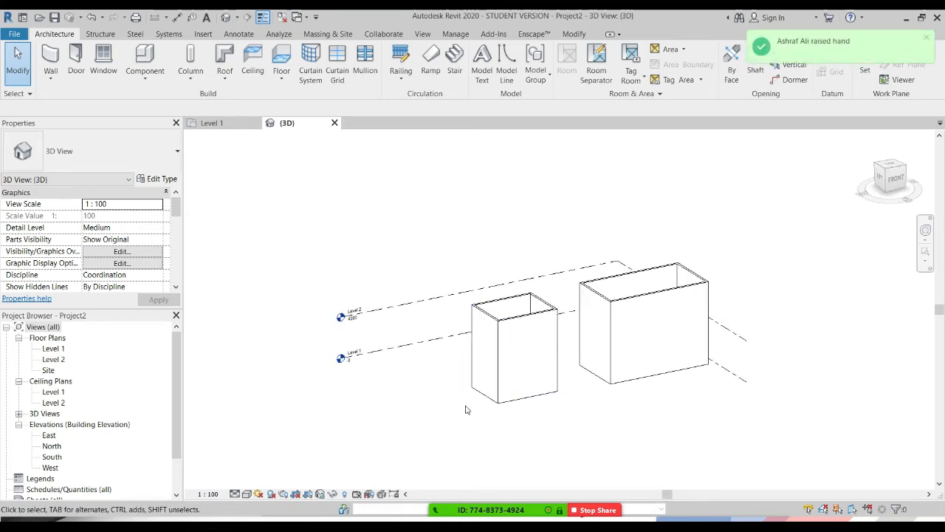
Reopen the Level 1 floor plan, window-select the smaller room's four walls and go to their Base Constraint
{"action": "double_click", "coordinate": [50, 349]}
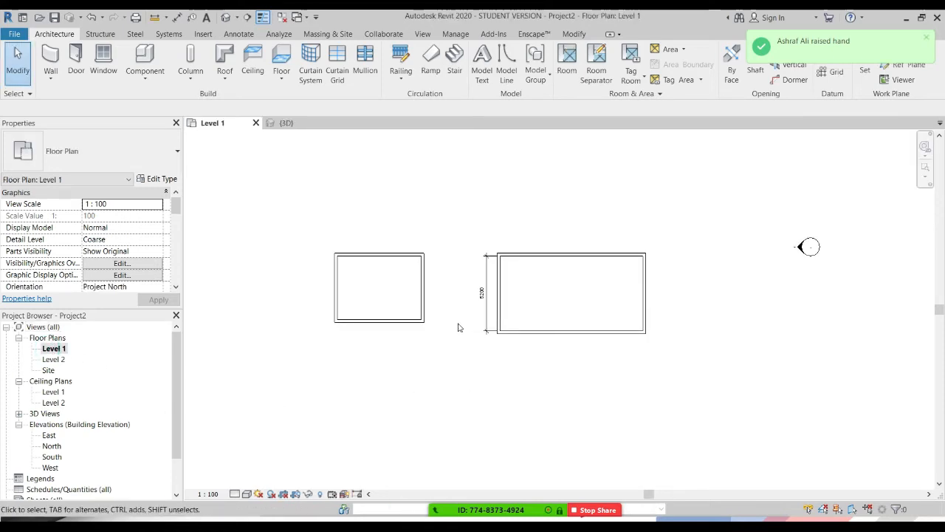
{"action": "left_click_drag", "start_coordinate": [303, 222], "coordinate": [436, 367]}
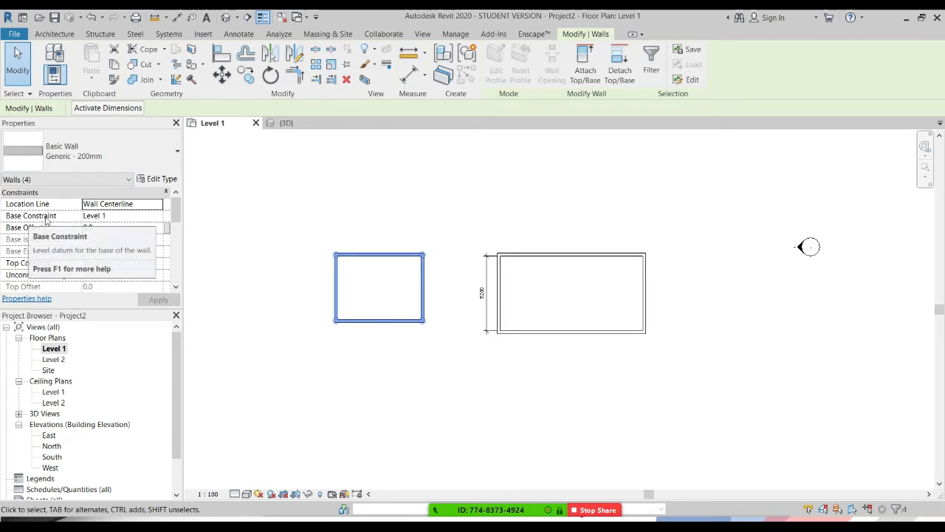
{"action": "left_click", "coordinate": [131, 216]}
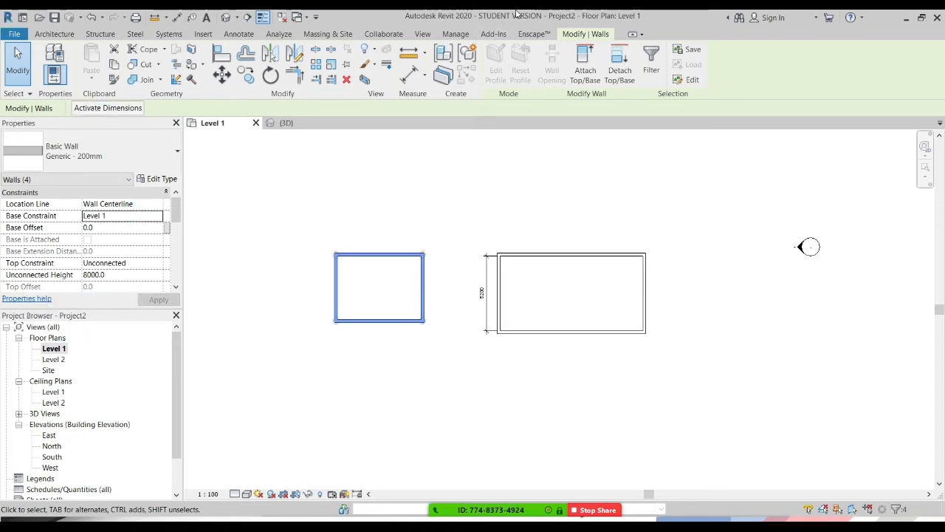
Switch to Zoom, mute all participants while letting them unmute themselves, and minimise the participants list
{"action": "mouse_move", "coordinate": [520, 510]}
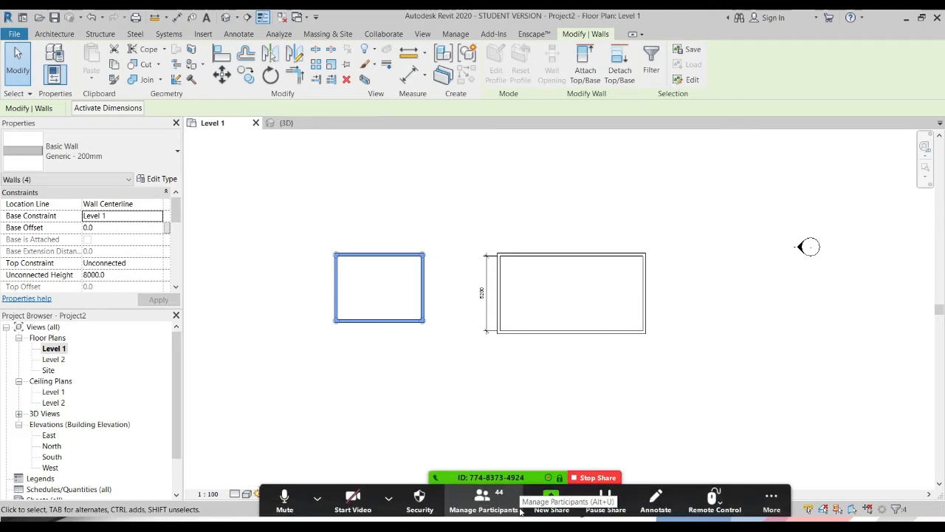
{"action": "left_click", "coordinate": [484, 502]}
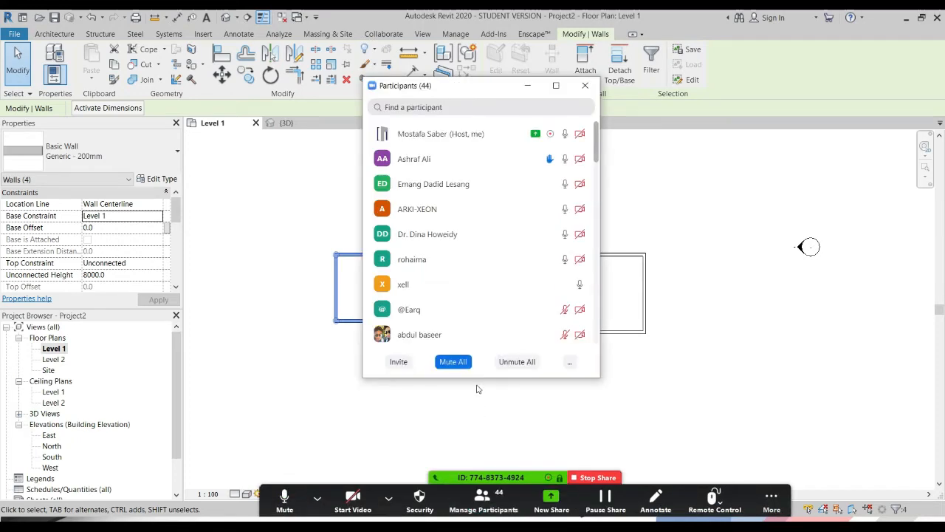
{"action": "left_click", "coordinate": [453, 361]}
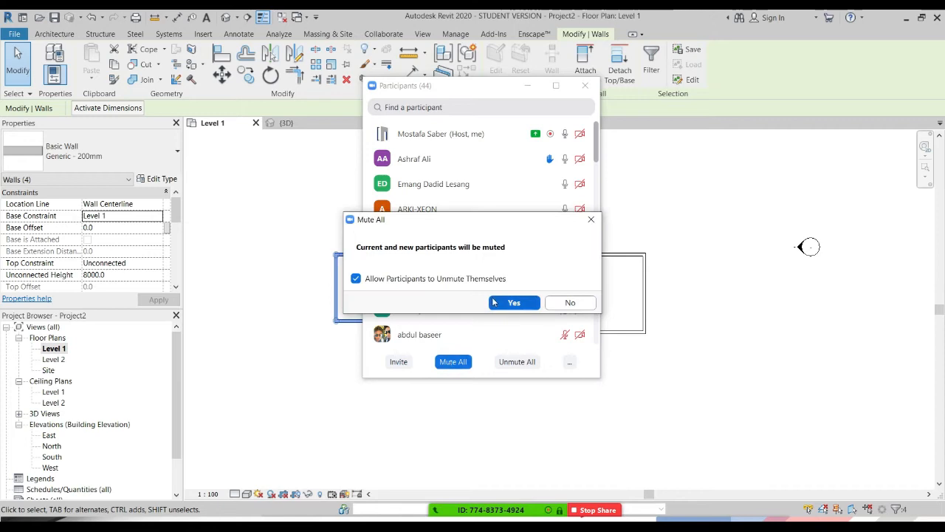
{"action": "left_click", "coordinate": [500, 304]}
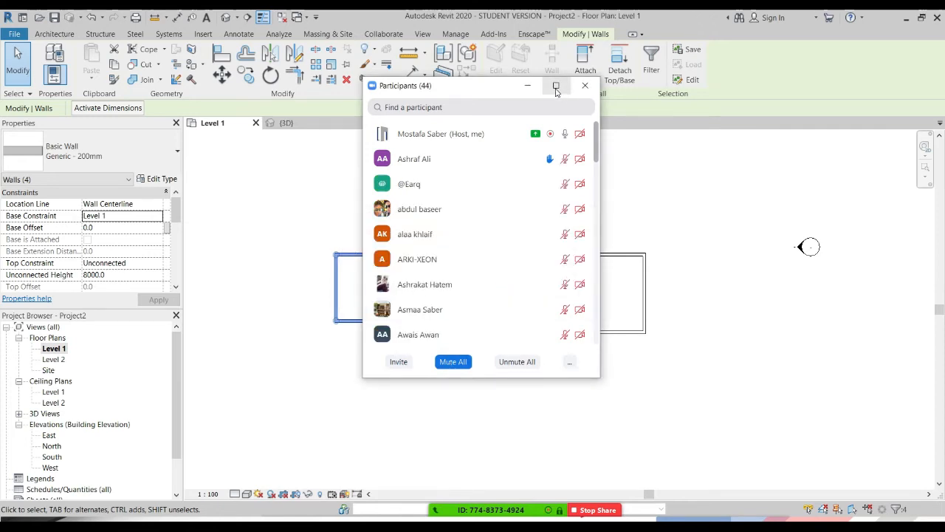
{"action": "left_click", "coordinate": [556, 85]}
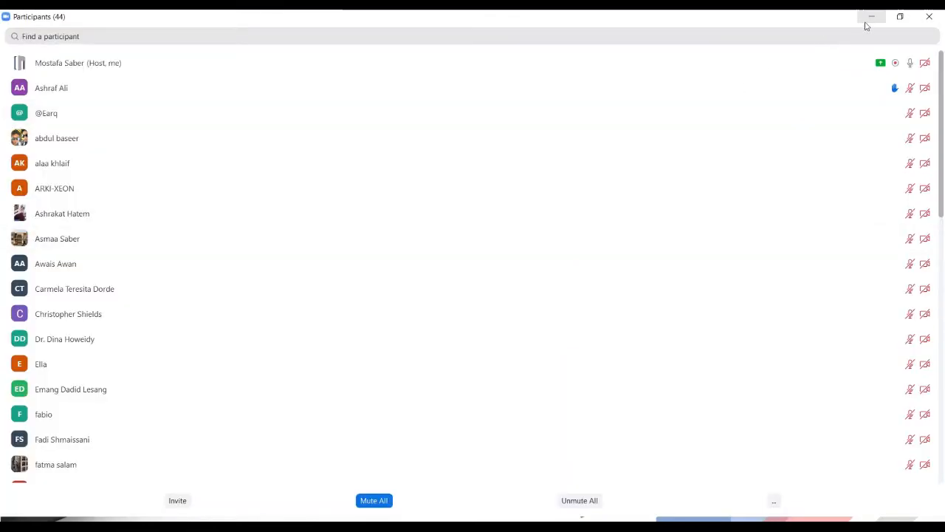
{"action": "left_click", "coordinate": [869, 25]}
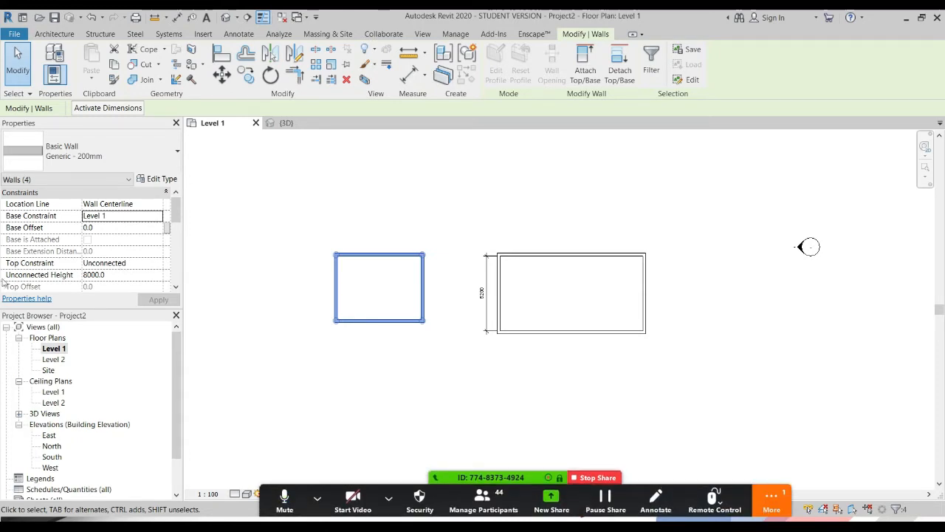
Set the Top Constraint of the smaller room's four walls to Up to level: Level 2 and clear the selection
{"action": "left_click", "coordinate": [146, 264]}
{"action": "left_click", "coordinate": [157, 265]}
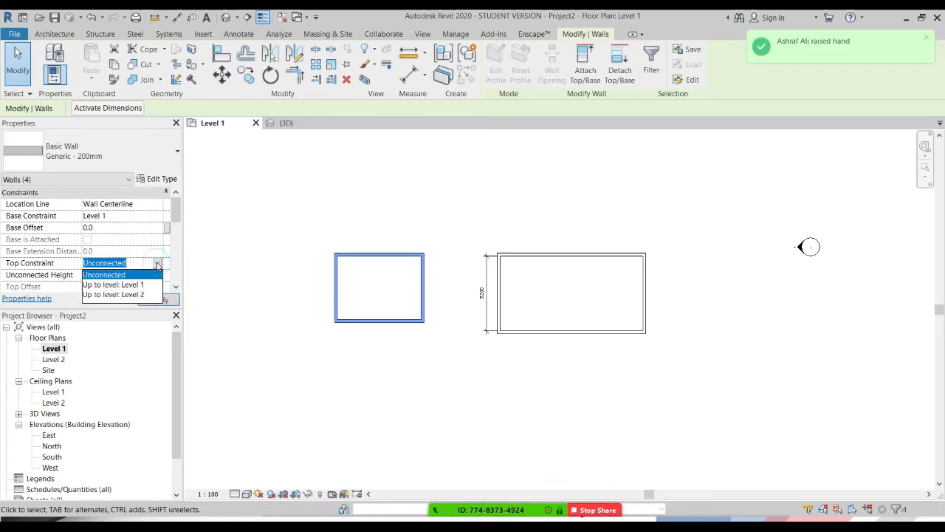
{"action": "left_click", "coordinate": [137, 295]}
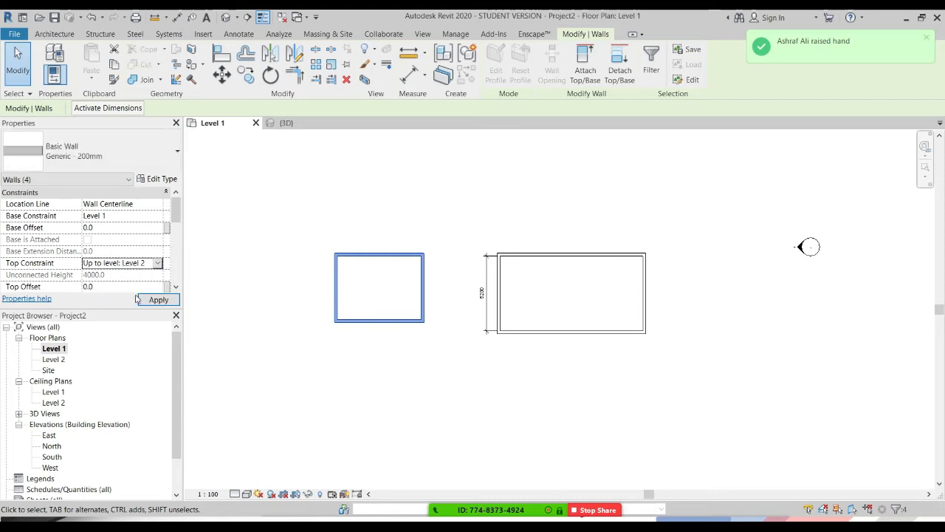
{"action": "left_click", "coordinate": [293, 344]}
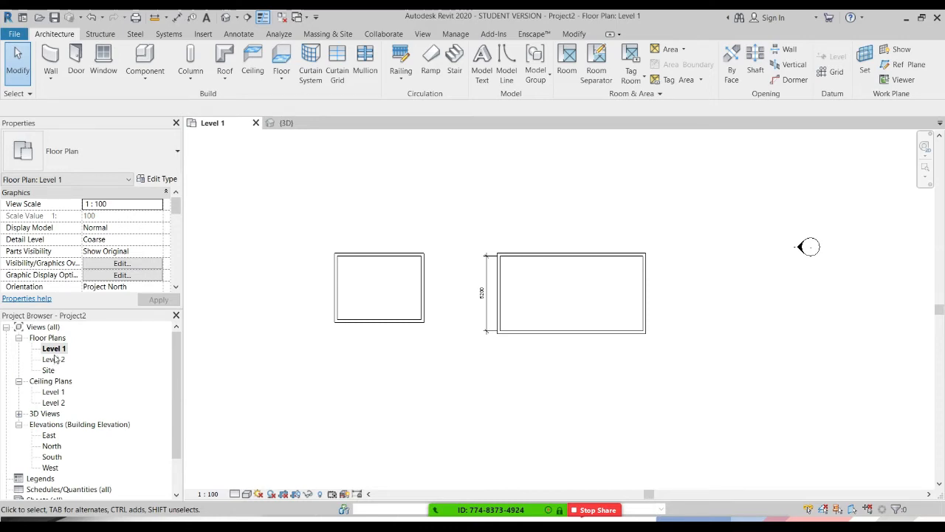
Window-select and release the smaller room on the plan, then compare both rooms' heights in the 3D view
{"action": "middle_click_drag", "start_coordinate": [562, 395], "coordinate": [561, 397]}
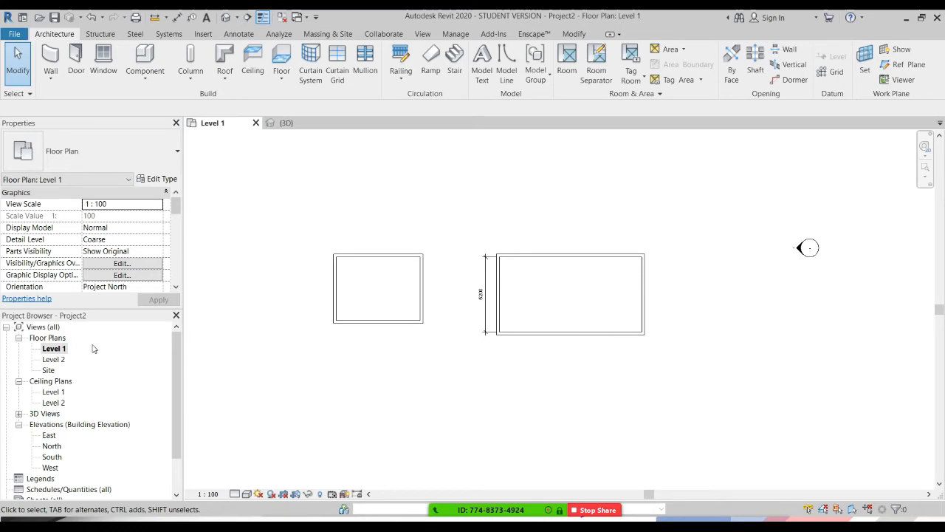
{"action": "middle_click_drag", "start_coordinate": [394, 351], "coordinate": [390, 362]}
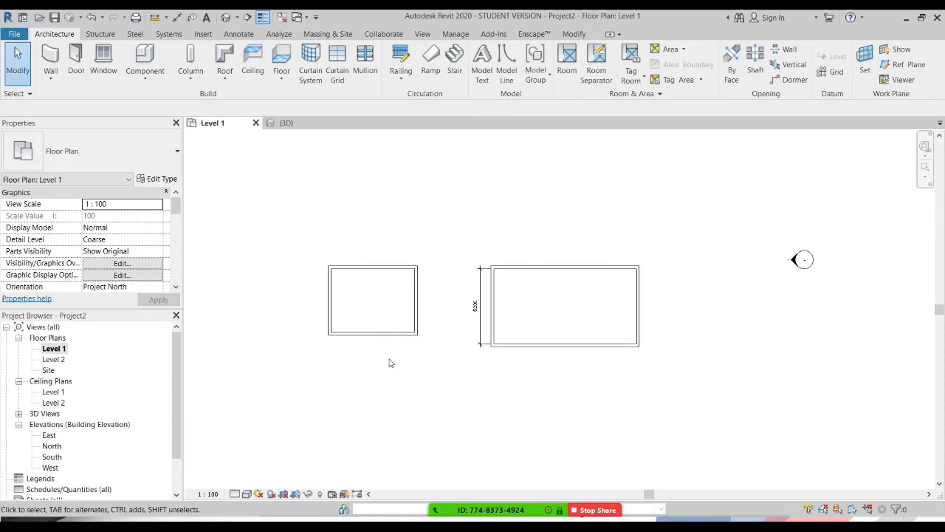
{"action": "left_click_drag", "start_coordinate": [249, 197], "coordinate": [428, 373]}
{"action": "left_click", "coordinate": [429, 367]}
{"action": "left_click", "coordinate": [285, 122]}
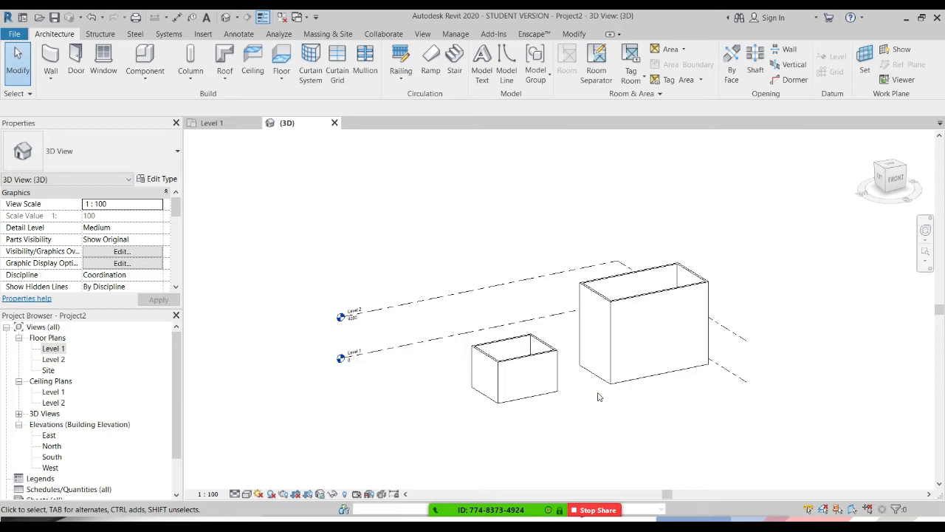
{"action": "middle_click_drag", "start_coordinate": [603, 418], "coordinate": [487, 405]}
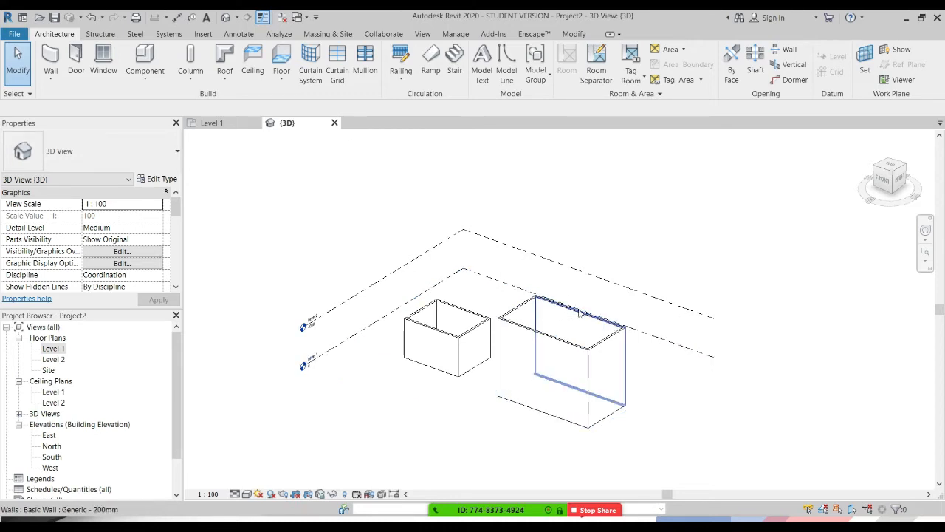
{"action": "middle_click_drag", "start_coordinate": [451, 383], "coordinate": [436, 376], "text": "shift"}
Select the smaller room's four walls in 3D, reapply the Top Constraint Up to level: Level 2, and clear the selection
{"action": "left_click_drag", "start_coordinate": [365, 245], "coordinate": [497, 422]}
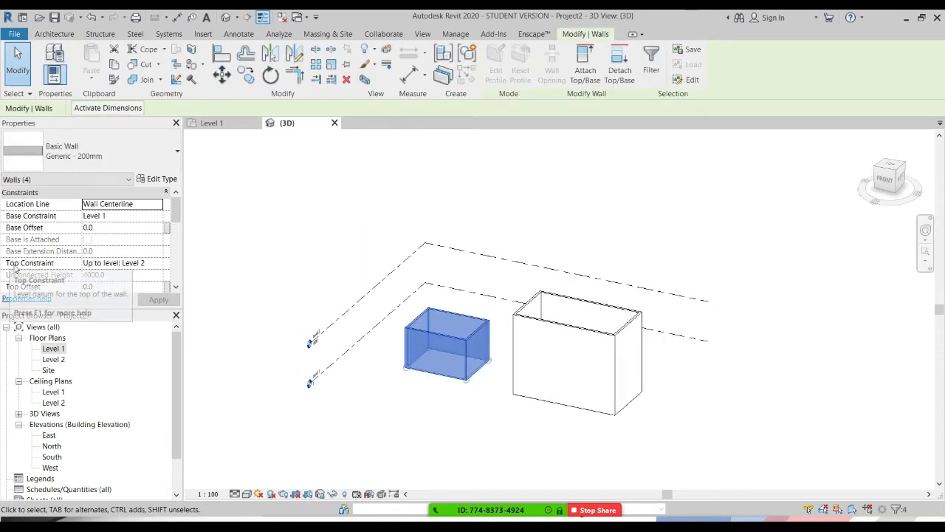
{"action": "left_click", "coordinate": [147, 266]}
{"action": "left_click", "coordinate": [152, 264]}
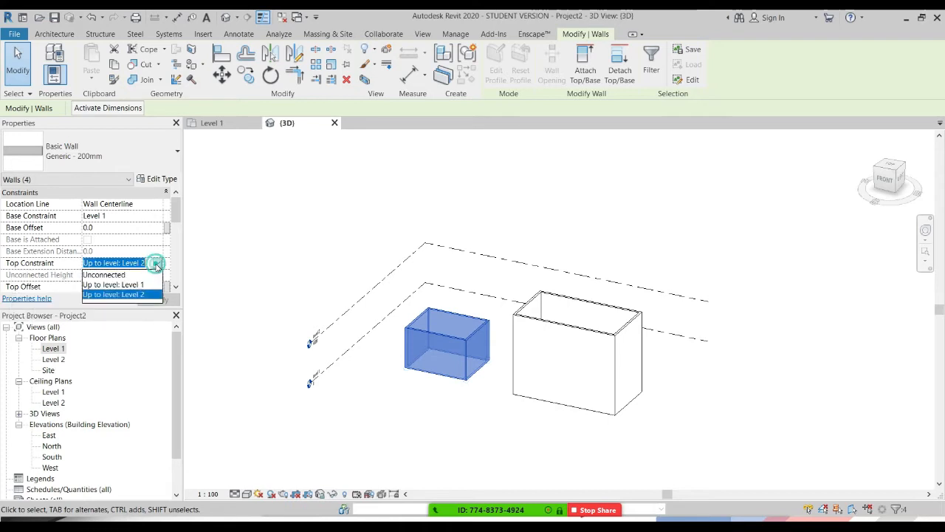
{"action": "left_click", "coordinate": [116, 295]}
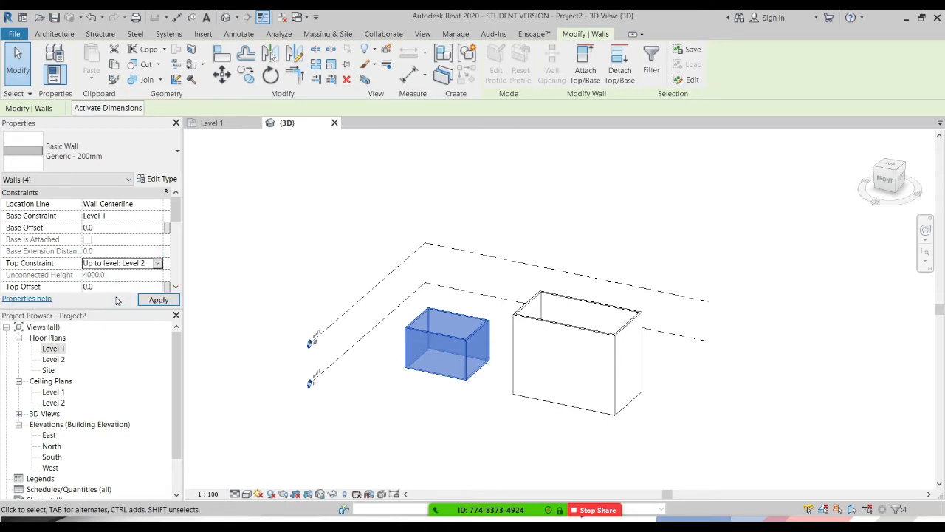
{"action": "left_click", "coordinate": [161, 302]}
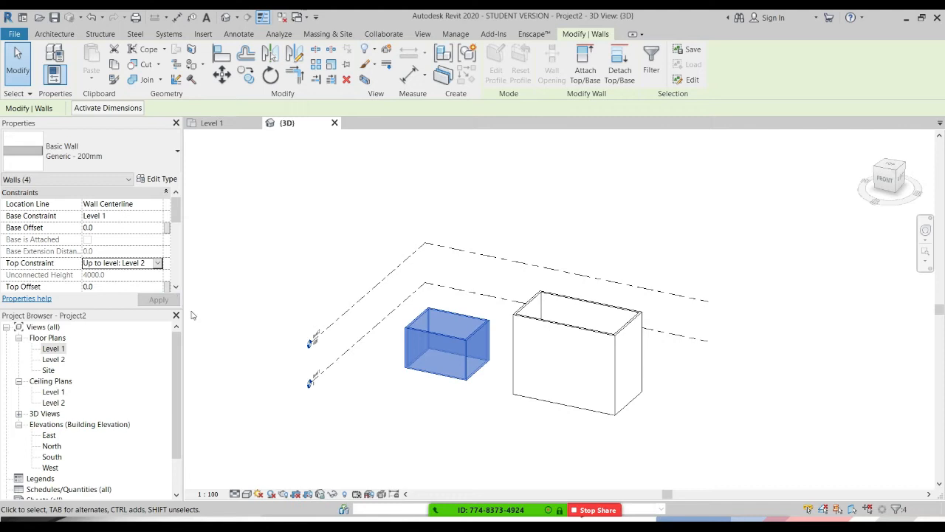
{"action": "middle_click_drag", "start_coordinate": [387, 384], "coordinate": [385, 279], "text": "shift"}
{"action": "middle_click_drag", "start_coordinate": [394, 323], "coordinate": [390, 364], "text": "shift"}
{"action": "left_click", "coordinate": [366, 408]}
Inspect both rooms from another angle in 3D and return to the Level 1 floor plan
{"action": "middle_click_drag", "start_coordinate": [362, 405], "coordinate": [492, 244], "text": "shift"}
{"action": "left_click_drag", "start_coordinate": [481, 201], "coordinate": [651, 254]}
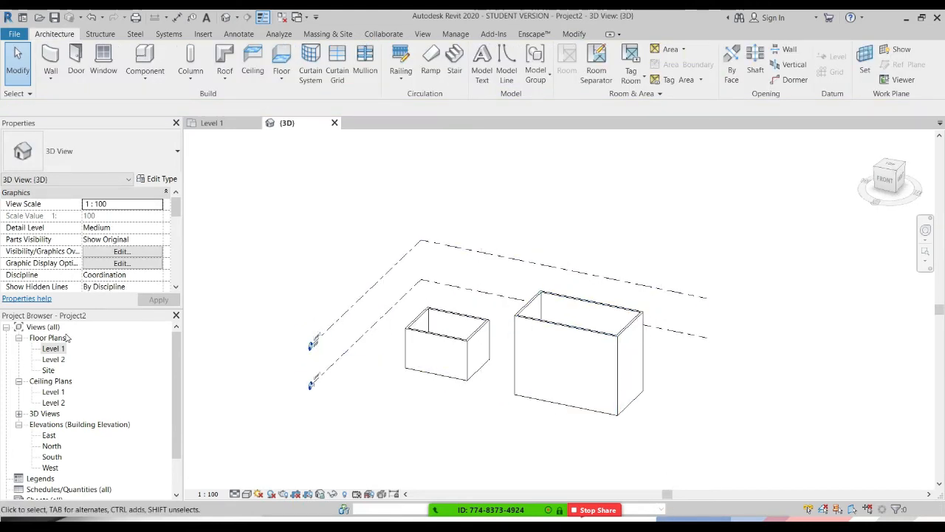
{"action": "double_click", "coordinate": [53, 348]}
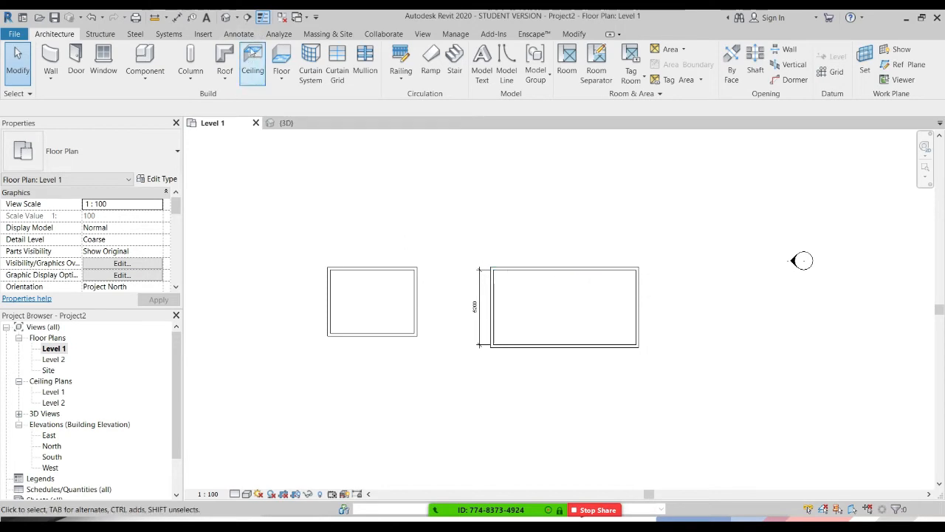
Select the larger room's connected walls as one chain on the Level 1 plan and release the selection
{"action": "left_click", "coordinate": [423, 34]}
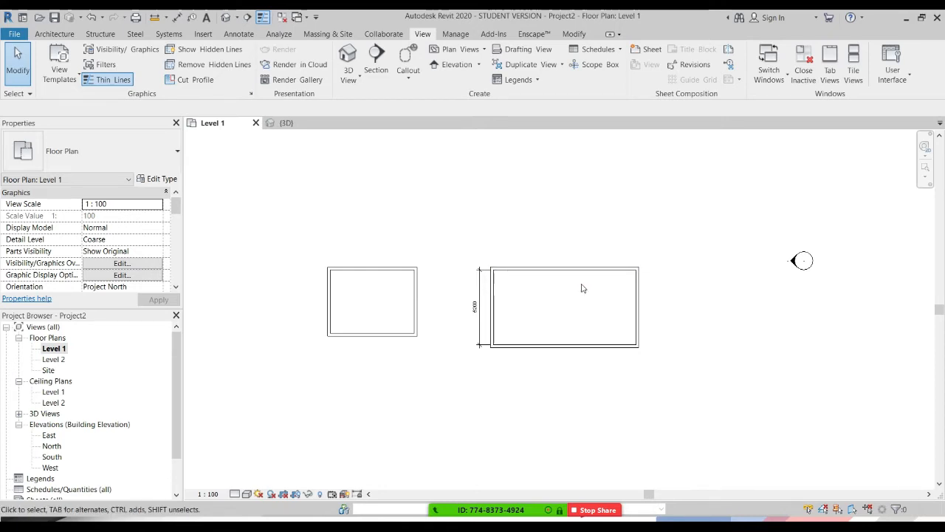
{"action": "scroll", "coordinate": [583, 279], "scroll_direction": "up", "scroll_amount": 2}
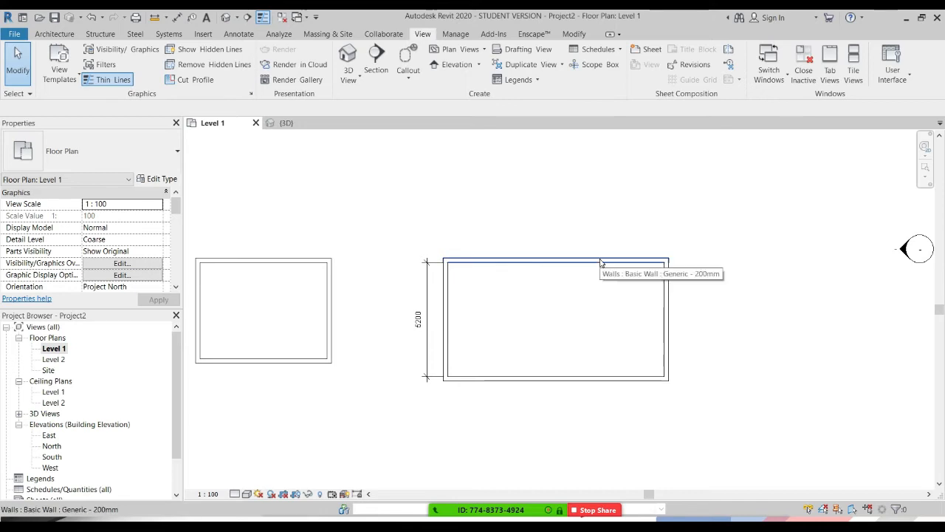
{"action": "key", "text": "Tab"}
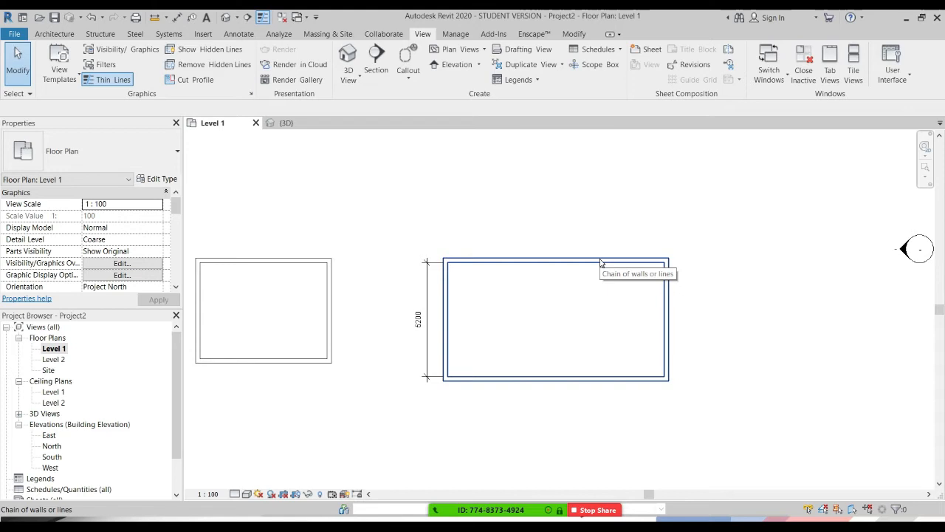
{"action": "left_click", "coordinate": [599, 260]}
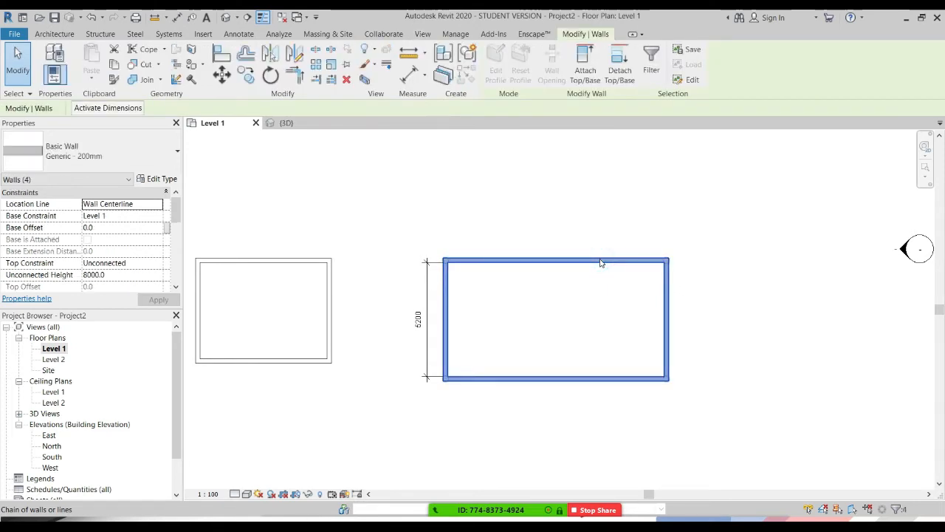
{"action": "left_click", "coordinate": [766, 272]}
Draw an open, stepped chain of ten Generic - 200mm walls around the two rooms, ending with a wall about 9500 mm long
{"action": "scroll", "coordinate": [711, 287], "scroll_direction": "down", "scroll_amount": 2}
{"action": "key", "text": "w"}
{"action": "key", "text": "a"}
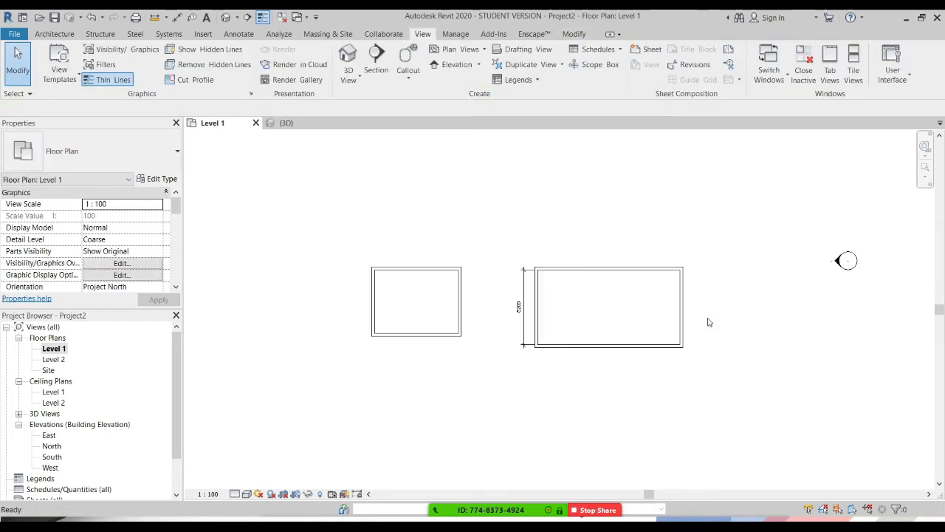
{"action": "left_click", "coordinate": [674, 327]}
{"action": "left_click", "coordinate": [673, 245]}
{"action": "left_click", "coordinate": [593, 244]}
{"action": "left_click", "coordinate": [593, 183]}
{"action": "left_click", "coordinate": [500, 183]}
{"action": "left_click", "coordinate": [500, 227]}
{"action": "left_click", "coordinate": [375, 228]}
{"action": "left_click", "coordinate": [375, 285]}
{"action": "left_click", "coordinate": [456, 286]}
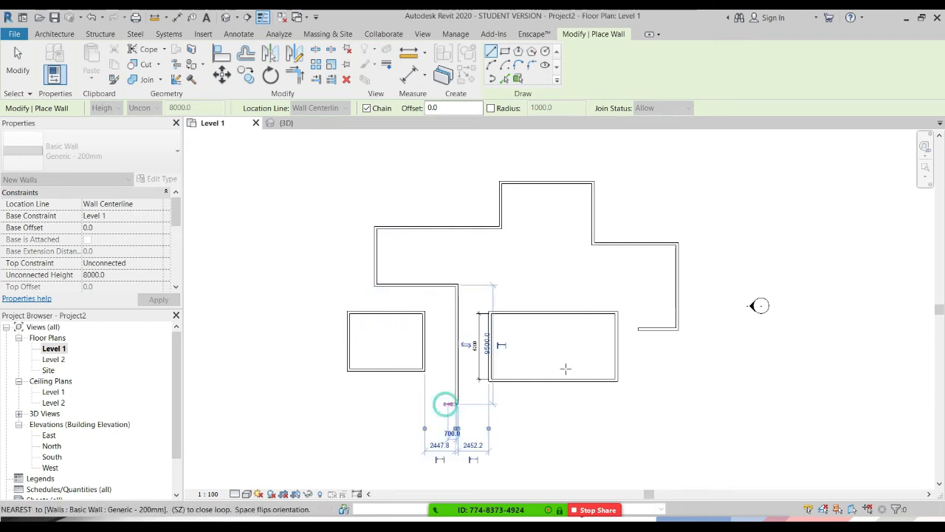
{"action": "left_click", "coordinate": [452, 402]}
{"action": "key", "text": "Escape"}
{"action": "key", "text": "Escape"}
Select the whole stepped wall chain, set its Top Constraint to Up to level: Level 2, and clear the selection
{"action": "key", "text": "Tab"}
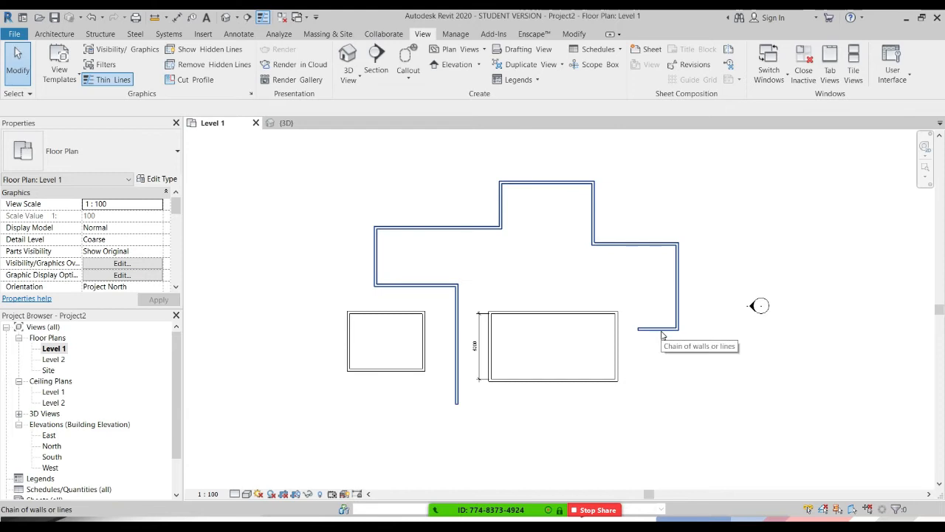
{"action": "left_click", "coordinate": [662, 335]}
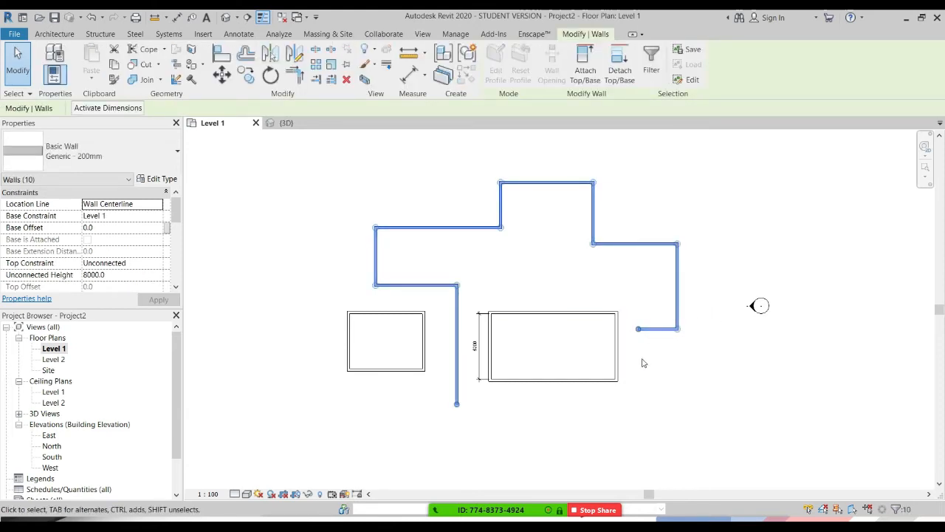
{"action": "left_click", "coordinate": [159, 263]}
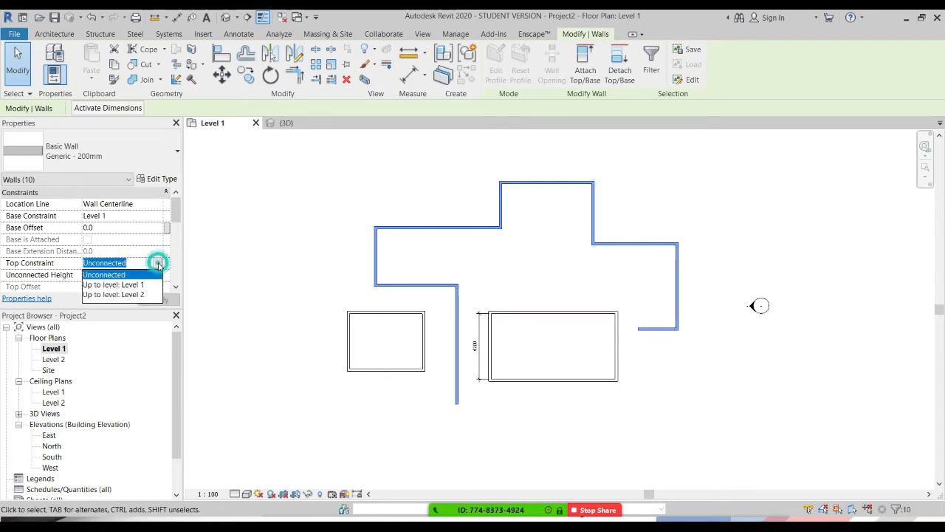
{"action": "left_click", "coordinate": [138, 294]}
{"action": "left_click", "coordinate": [273, 285]}
Set the Top Constraint of the larger room's four walls to Up to level: Level 2 and clear the selection
{"action": "middle_click_drag", "start_coordinate": [413, 361], "coordinate": [424, 411]}
{"action": "key", "text": "Tab"}
{"action": "left_click", "coordinate": [514, 366]}
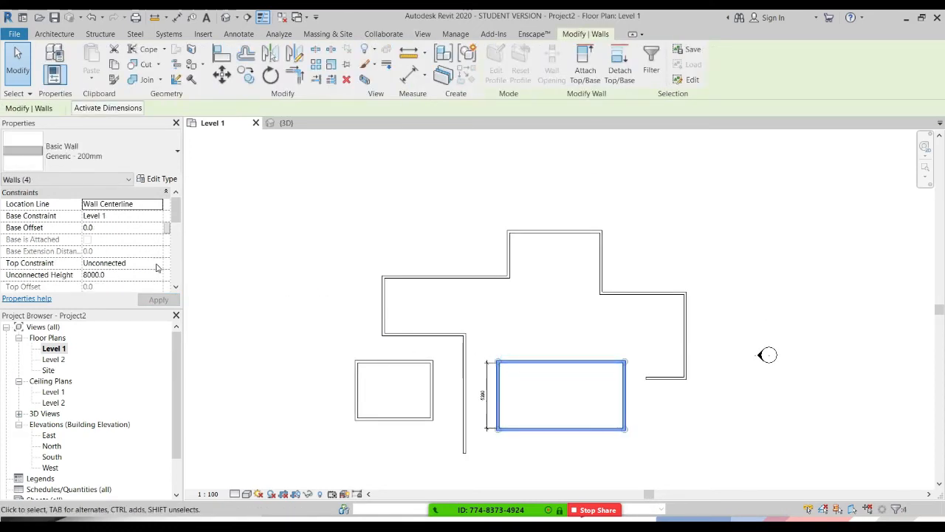
{"action": "left_click", "coordinate": [156, 267]}
{"action": "left_click", "coordinate": [136, 293]}
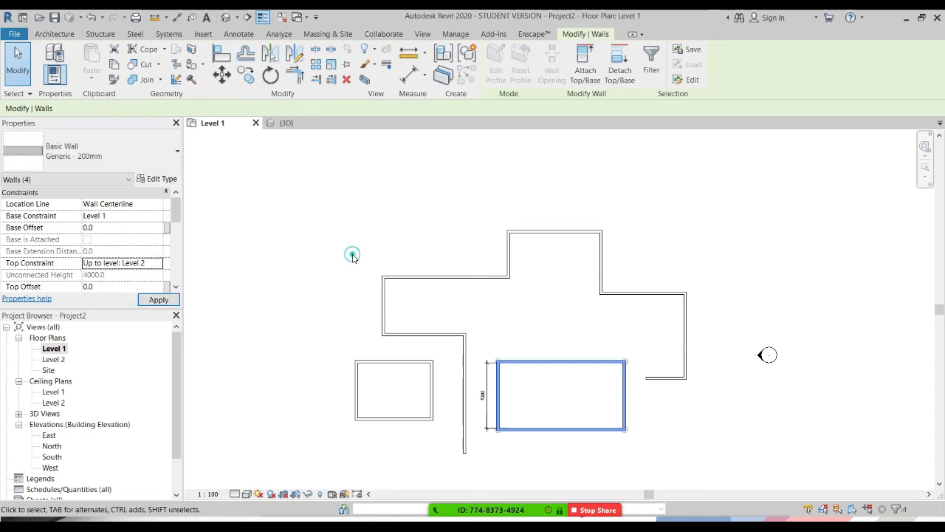
{"action": "left_click", "coordinate": [352, 256]}
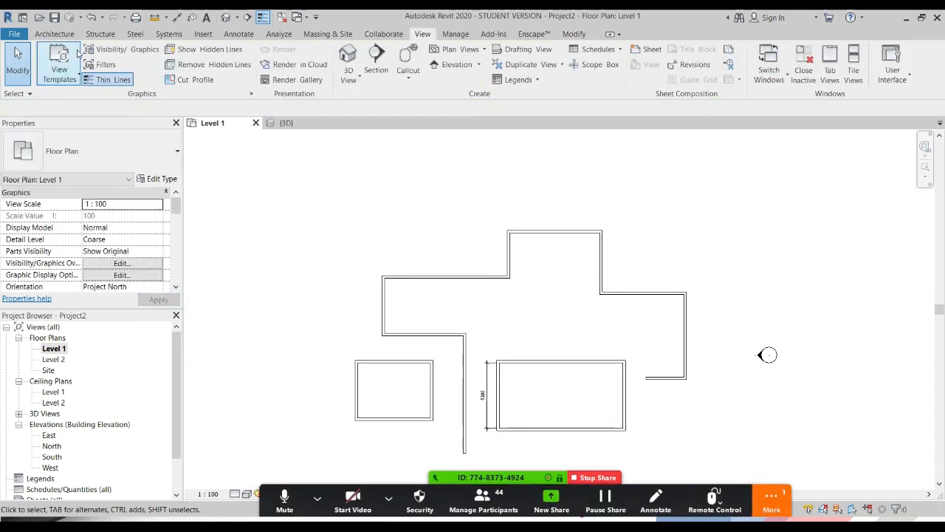
Draw a small closed rectangular room about 3100 mm deep above the larger room, with the wall height set to Level 2
{"action": "left_click", "coordinate": [54, 34]}
{"action": "left_click", "coordinate": [50, 59]}
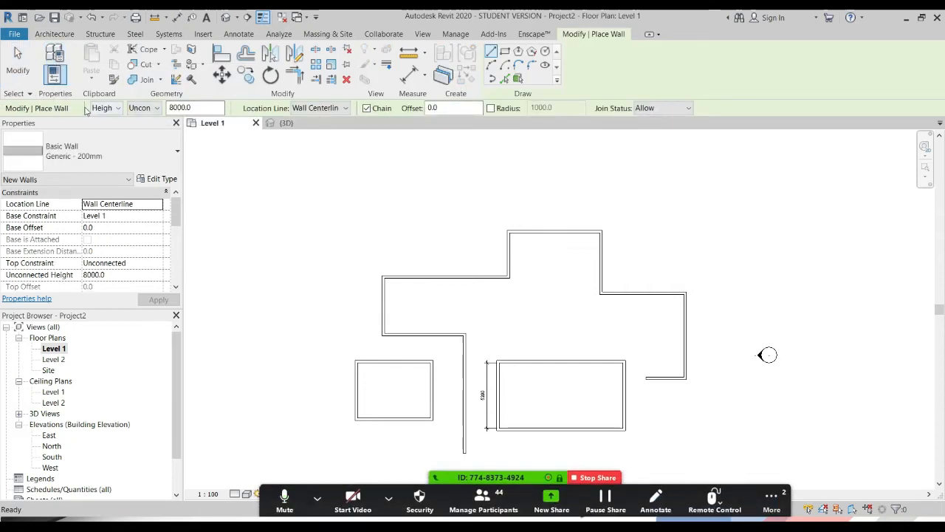
{"action": "left_click", "coordinate": [158, 108]}
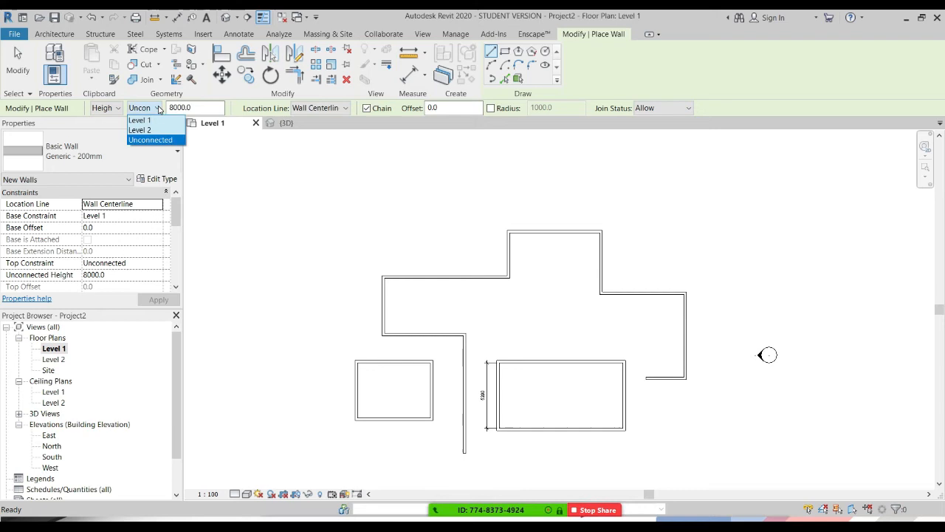
{"action": "left_click", "coordinate": [139, 130]}
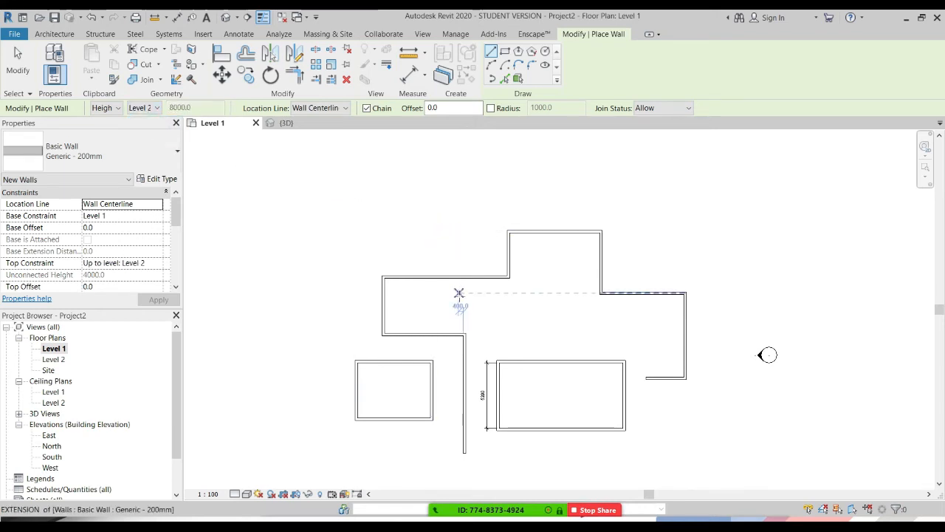
{"action": "left_click", "coordinate": [515, 334]}
{"action": "left_click", "coordinate": [514, 294]}
{"action": "left_click", "coordinate": [569, 294]}
{"action": "left_click", "coordinate": [568, 334]}
{"action": "left_click", "coordinate": [514, 335]}
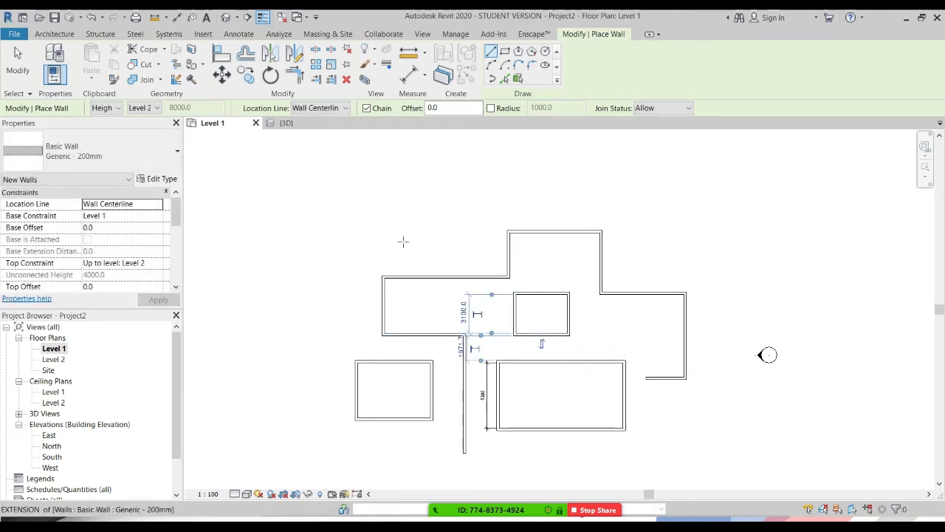
{"action": "key", "text": "Escape"}
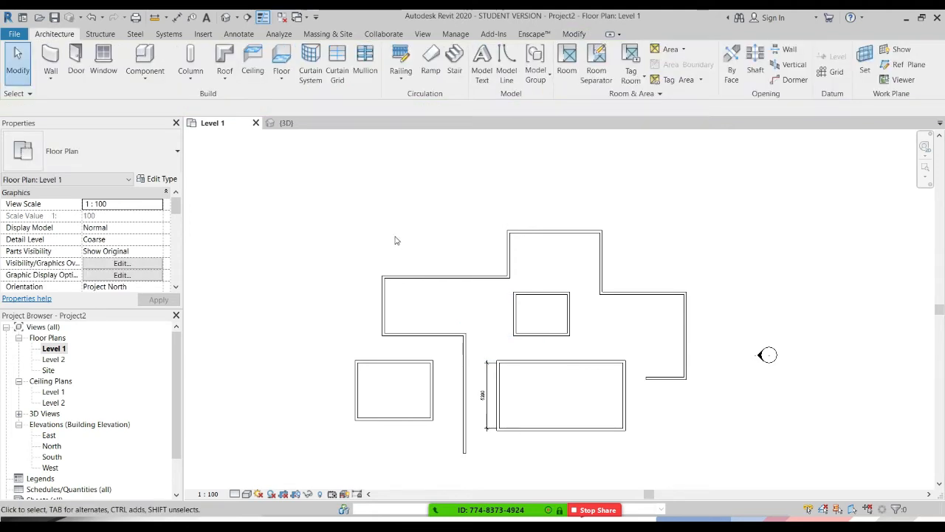
Compare the placement options of the Wall and Door commands and view the Location Line choices for new walls
{"action": "left_click", "coordinate": [55, 58]}
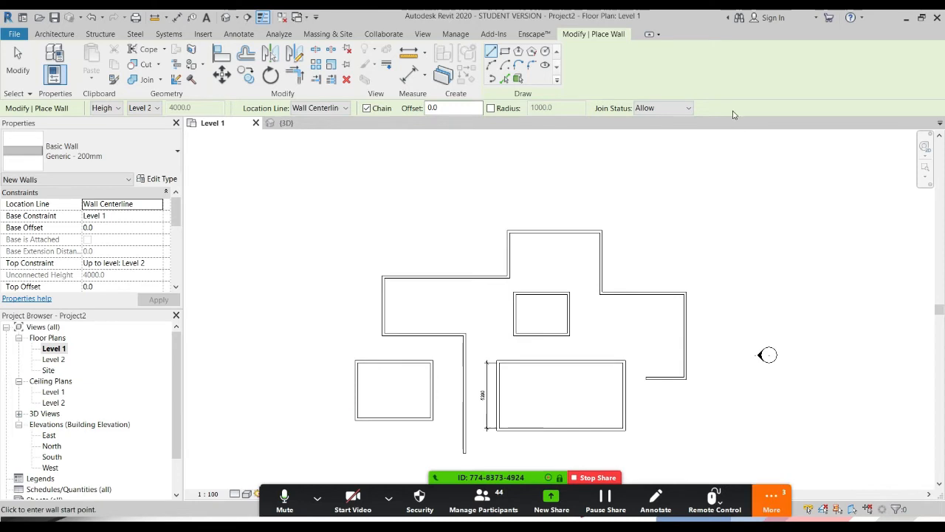
{"action": "left_click", "coordinate": [53, 35]}
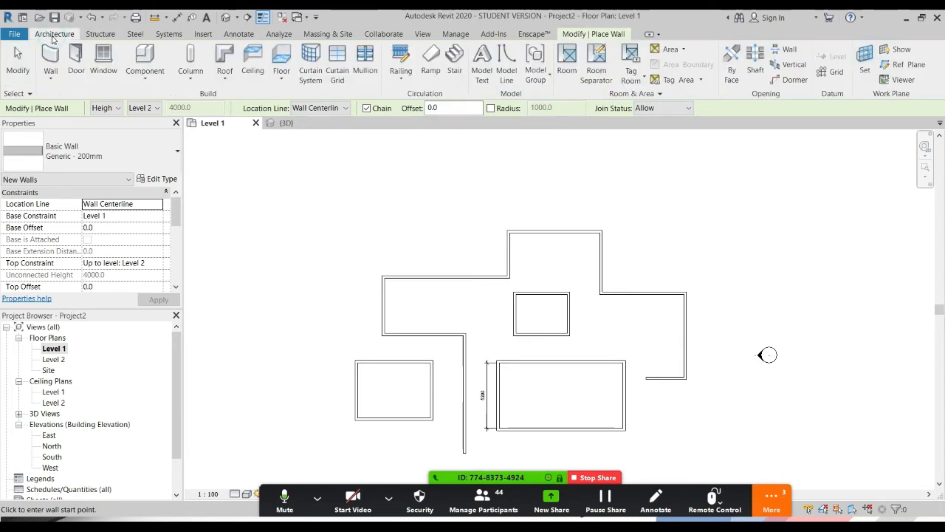
{"action": "left_click", "coordinate": [76, 63]}
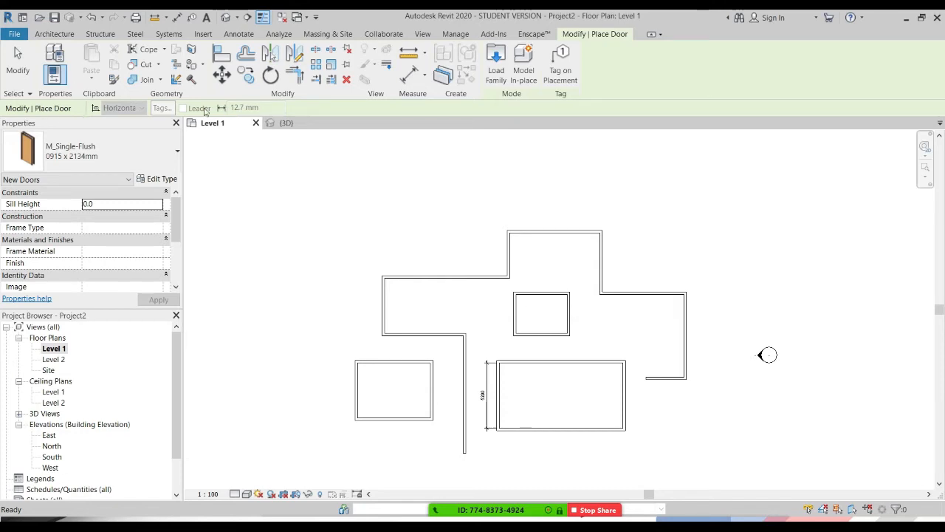
{"action": "left_click", "coordinate": [54, 34]}
{"action": "left_click", "coordinate": [47, 63]}
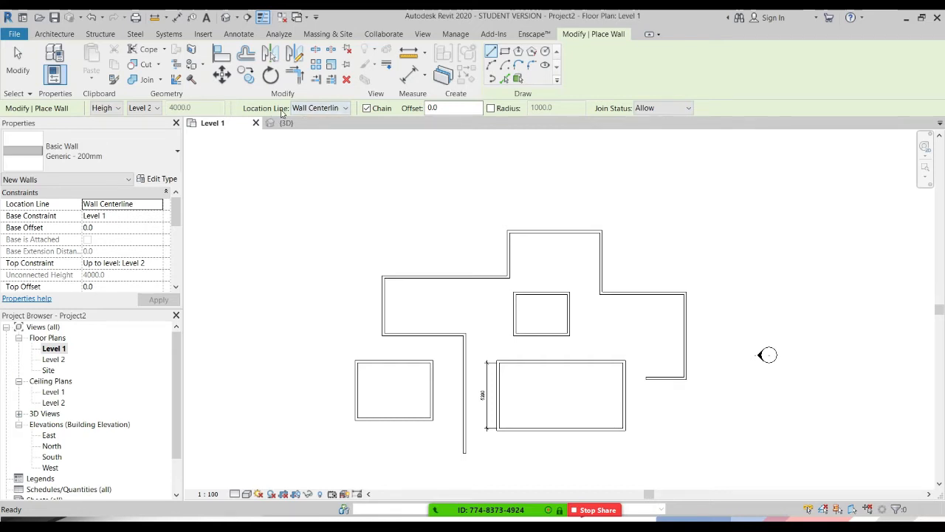
{"action": "scroll", "coordinate": [488, 310], "scroll_direction": "up", "scroll_amount": 5}
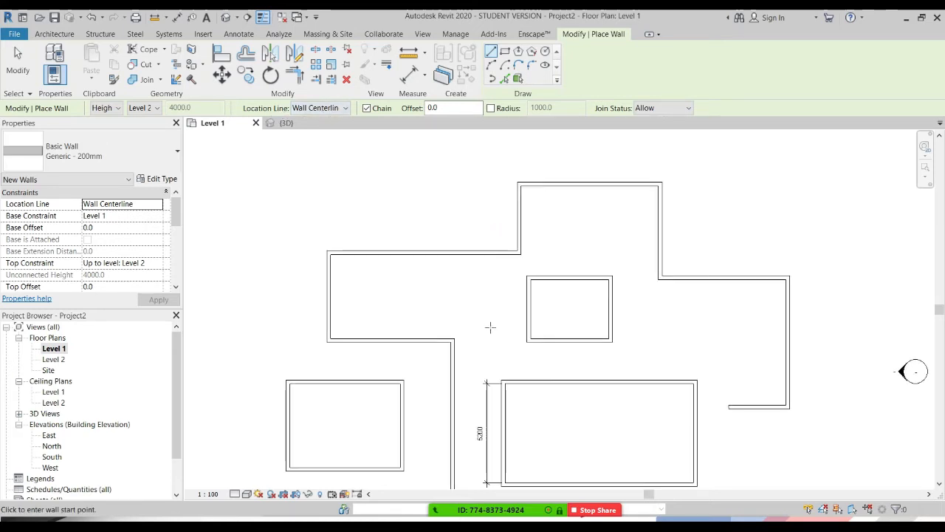
{"action": "scroll", "coordinate": [435, 248], "scroll_direction": "up", "scroll_amount": 1}
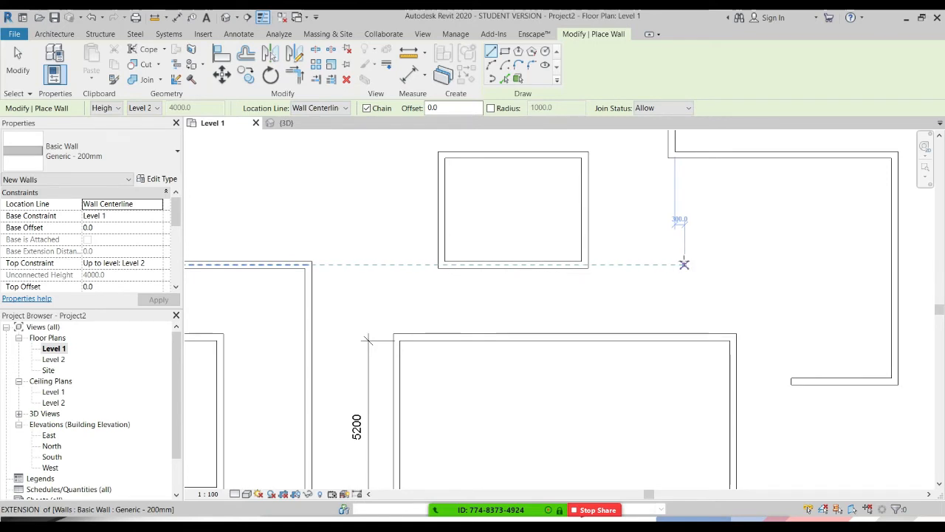
{"action": "left_click", "coordinate": [325, 108]}
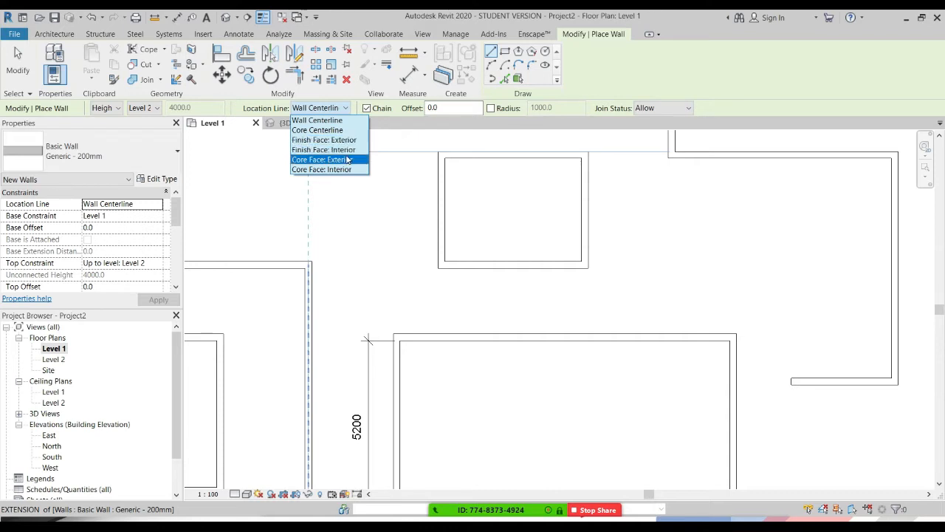
{"action": "left_click", "coordinate": [709, 227]}
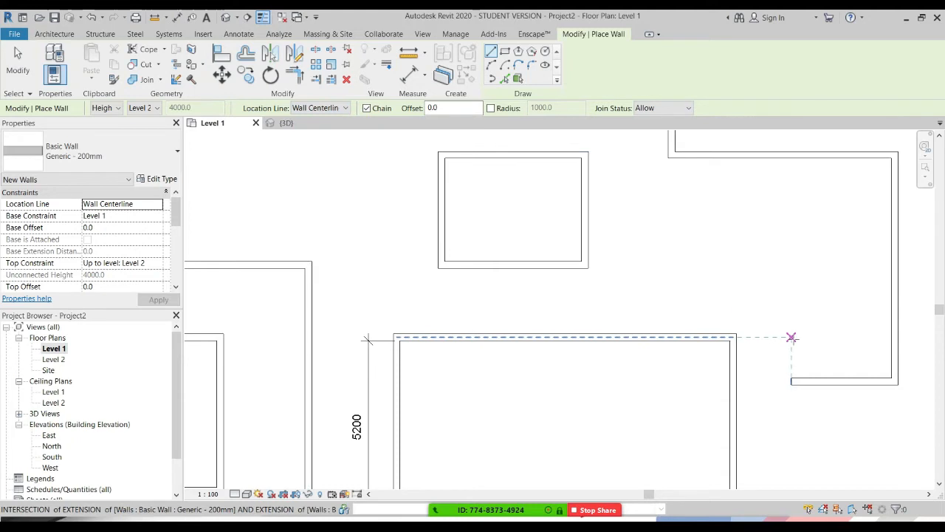
Place an M_Single-Flush 0915 x 2134mm door opening inward in the larger room's lower wall, about 200 mm from the right corner
{"action": "left_click", "coordinate": [53, 33]}
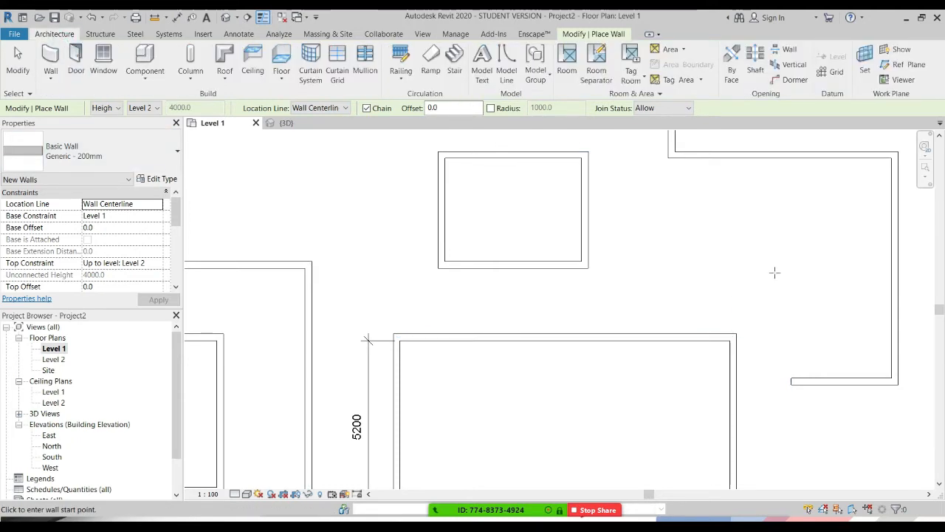
{"action": "middle_click_drag", "start_coordinate": [774, 273], "coordinate": [761, 273]}
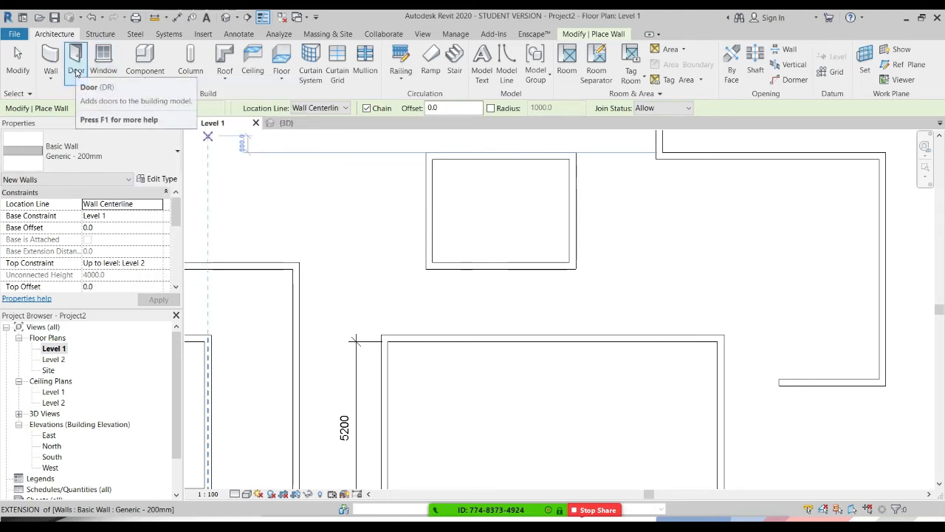
{"action": "left_click", "coordinate": [76, 72]}
{"action": "middle_click_drag", "start_coordinate": [733, 299], "coordinate": [645, 219]}
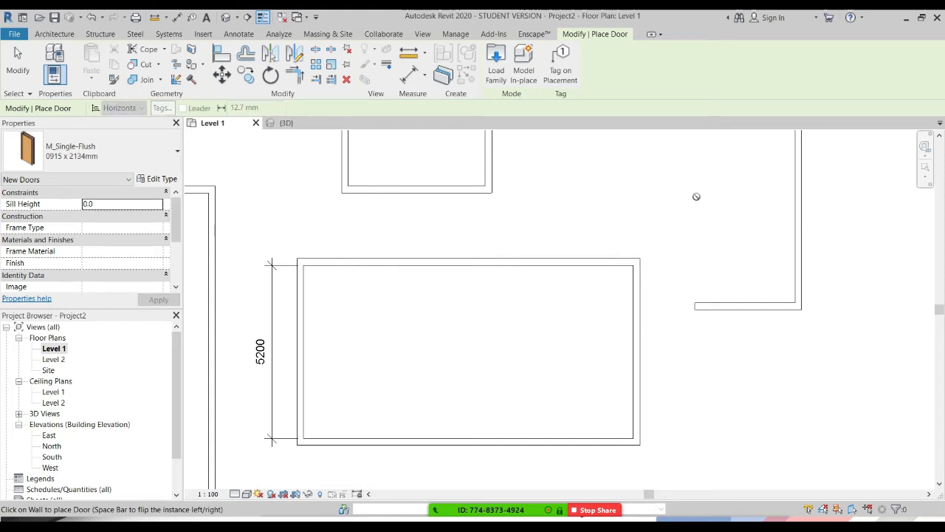
{"action": "left_click", "coordinate": [612, 439]}
Try flipping the door's swing, then place a second door opening outward in the same wall, about 200 mm from the left corner
{"action": "middle_click_drag", "start_coordinate": [611, 439], "coordinate": [623, 277]}
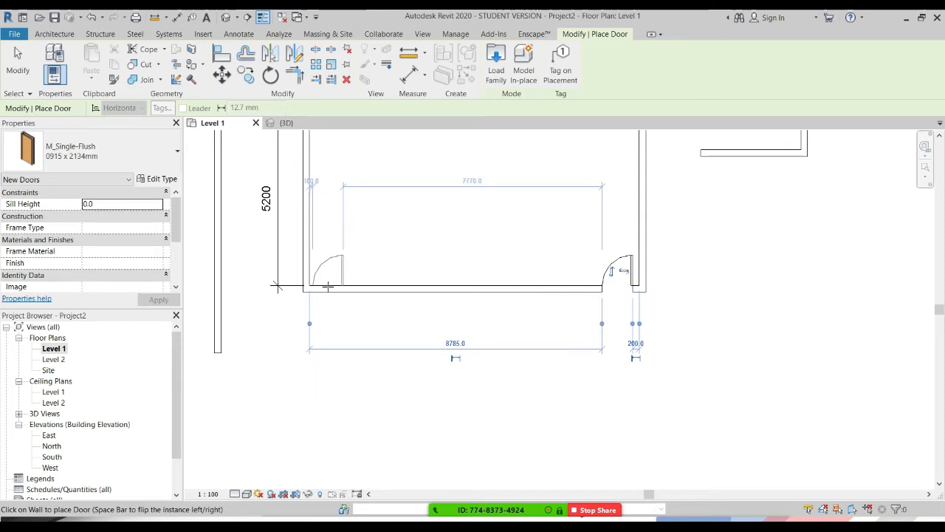
{"action": "middle_click_drag", "start_coordinate": [330, 286], "coordinate": [360, 314]}
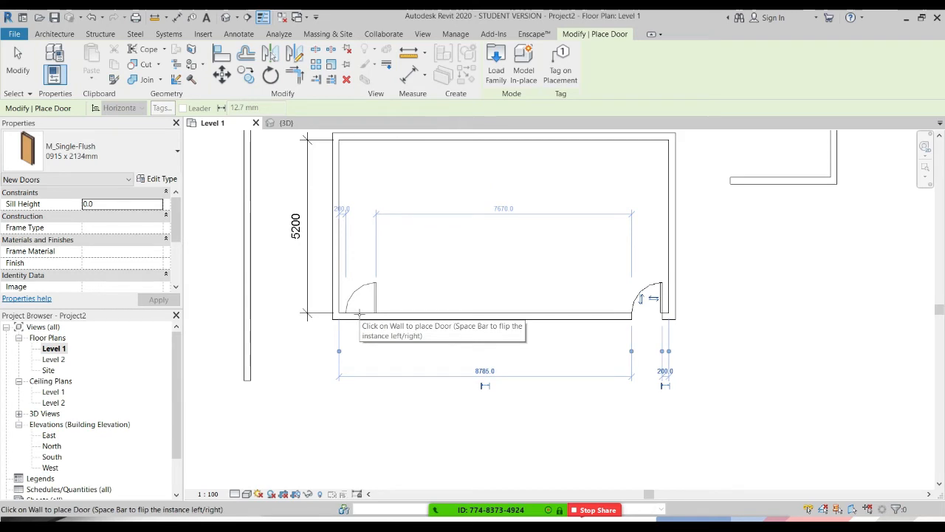
{"action": "key", "text": "space"}
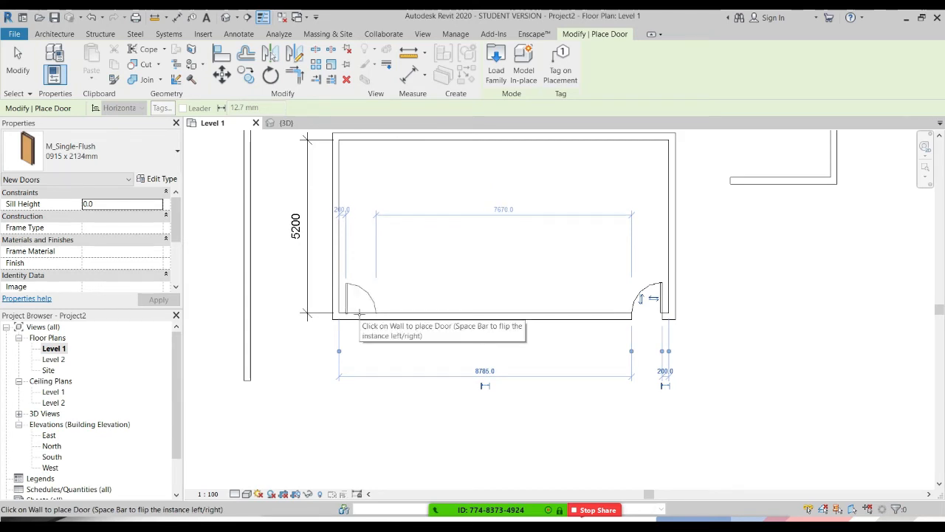
{"action": "key", "text": "space"}
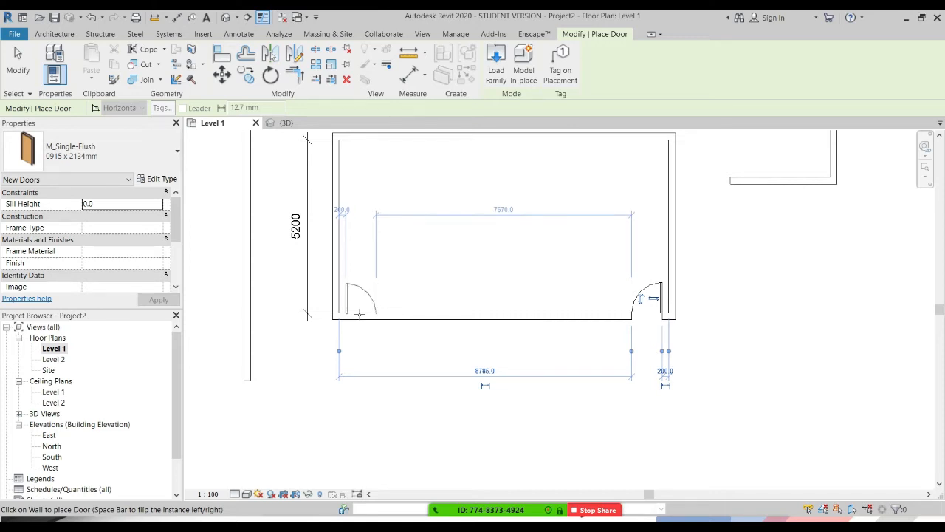
{"action": "key", "text": "space"}
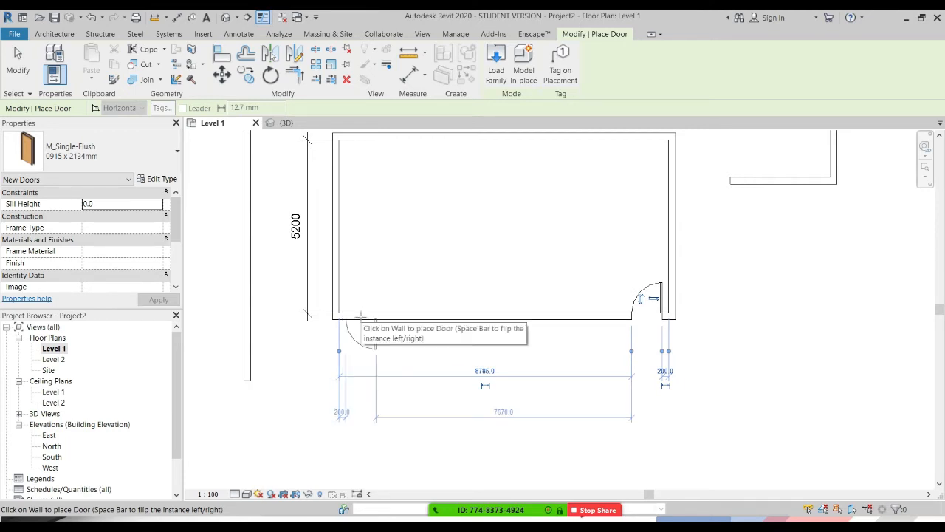
{"action": "left_click", "coordinate": [361, 318]}
{"action": "key", "text": "Escape"}
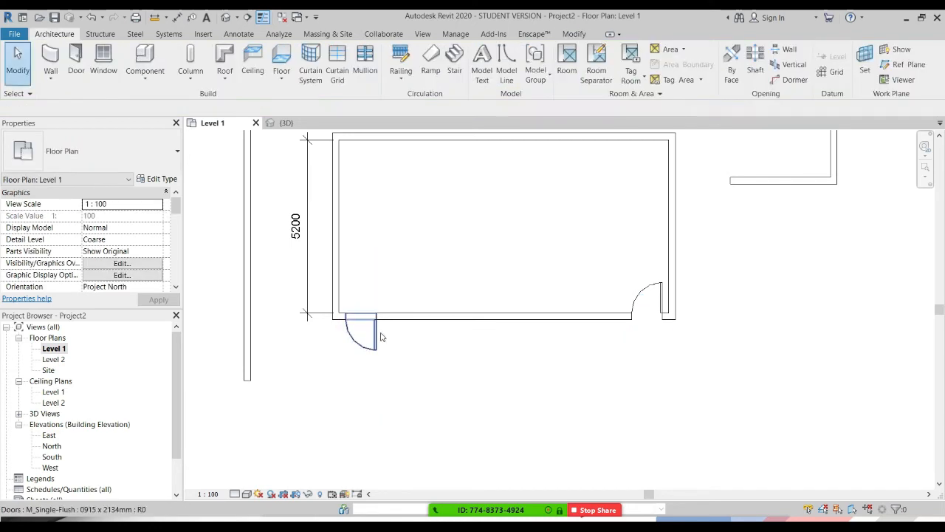
{"action": "left_click", "coordinate": [607, 403]}
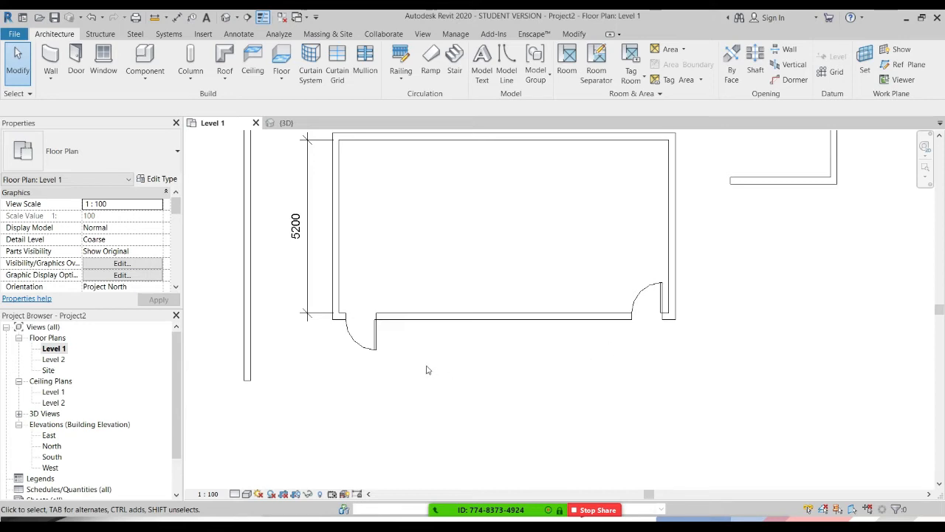
Flip the left door's hand and facing so it opens into the larger room with its hinge toward the left corner
{"action": "left_click", "coordinate": [375, 345]}
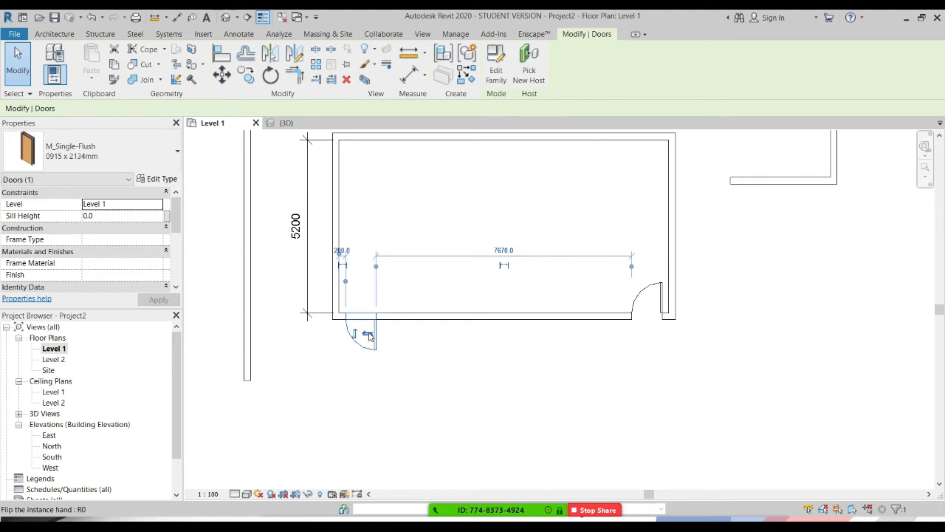
{"action": "left_click", "coordinate": [368, 334]}
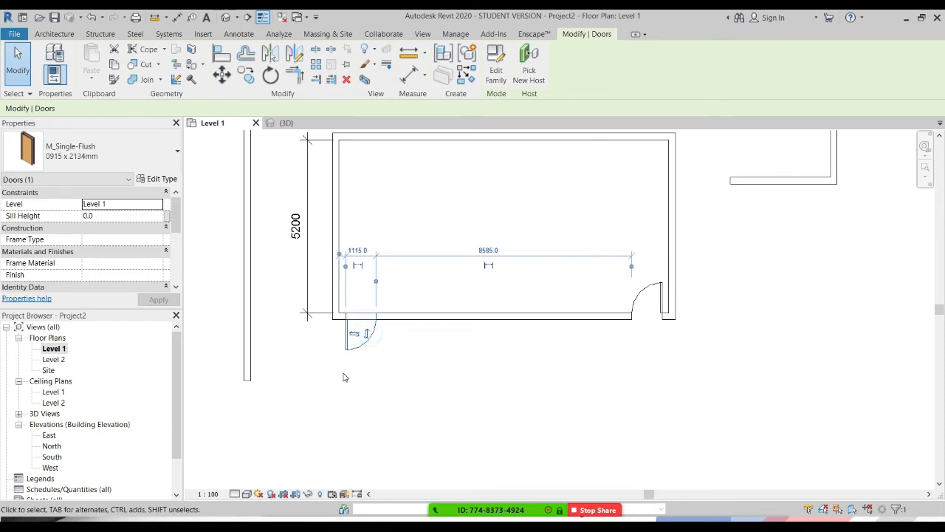
{"action": "left_click", "coordinate": [365, 336]}
{"action": "left_click", "coordinate": [382, 384]}
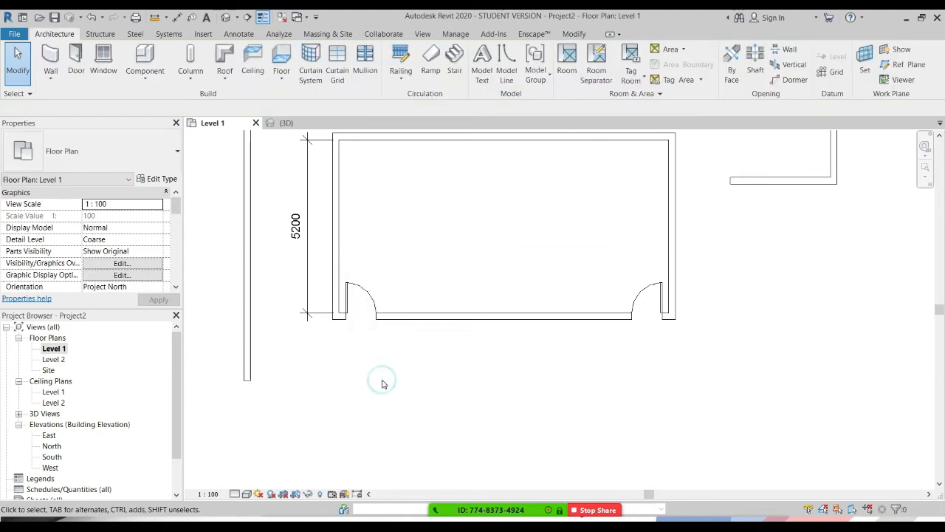
Inspect both doors in the larger room's front wall up close in the 3D view
{"action": "left_click", "coordinate": [233, 16]}
{"action": "middle_click_drag", "start_coordinate": [559, 332], "coordinate": [590, 318], "text": "shift"}
{"action": "scroll", "coordinate": [579, 305], "scroll_direction": "up", "scroll_amount": 3}
{"action": "scroll", "coordinate": [580, 305], "scroll_direction": "up", "scroll_amount": 1}
{"action": "middle_click_drag", "start_coordinate": [672, 377], "coordinate": [734, 414]}
{"action": "scroll", "coordinate": [645, 367], "scroll_direction": "up", "scroll_amount": 2}
{"action": "middle_click_drag", "start_coordinate": [637, 375], "coordinate": [743, 364], "text": "shift"}
{"action": "scroll", "coordinate": [665, 351], "scroll_direction": "up", "scroll_amount": 2}
{"action": "scroll", "coordinate": [652, 367], "scroll_direction": "up", "scroll_amount": 1}
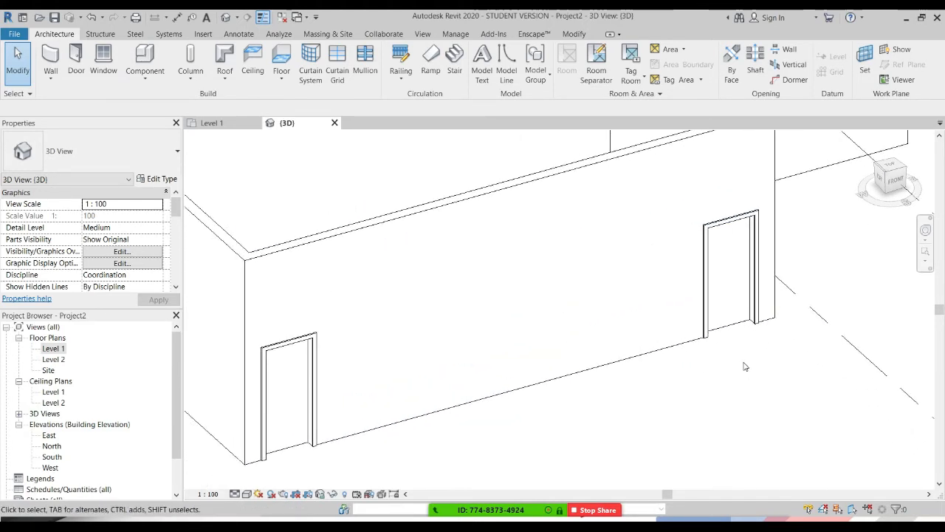
Compare the Level 1 floor plan with the 3D view of the whole model and its levels, ending on the plan
{"action": "double_click", "coordinate": [51, 349]}
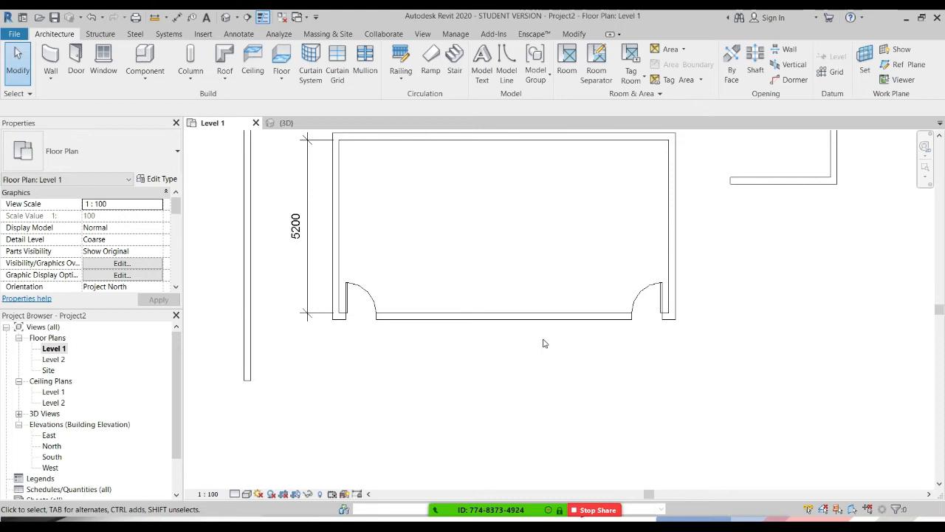
{"action": "left_click", "coordinate": [284, 123]}
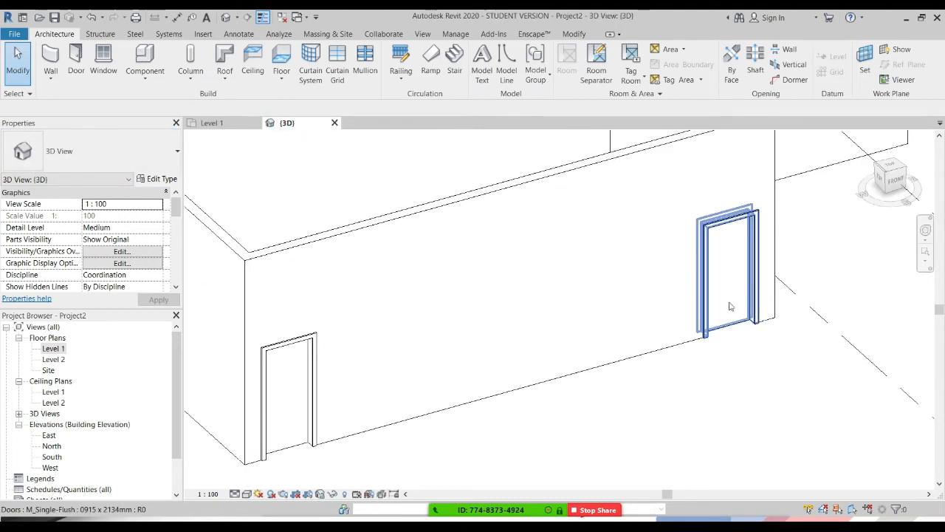
{"action": "scroll", "coordinate": [731, 380], "scroll_direction": "down", "scroll_amount": 8}
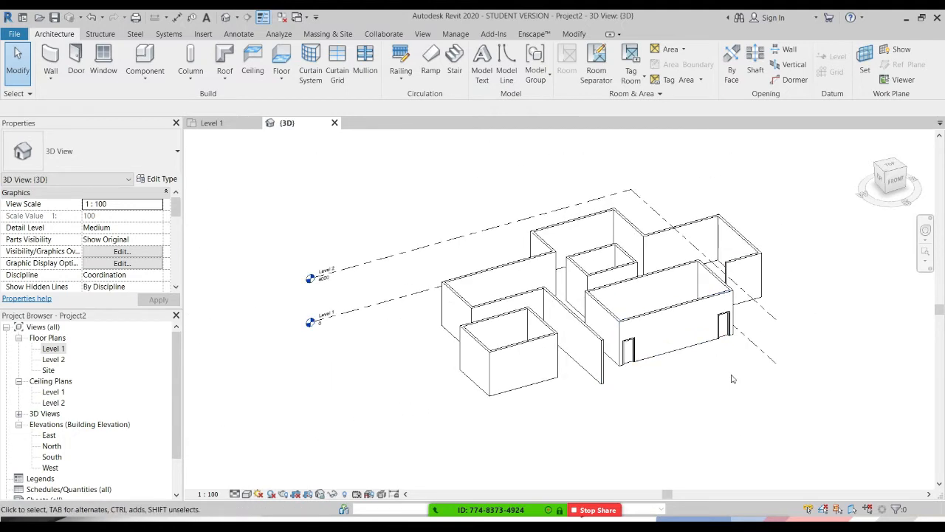
{"action": "middle_click_drag", "start_coordinate": [736, 375], "coordinate": [736, 355], "text": "shift"}
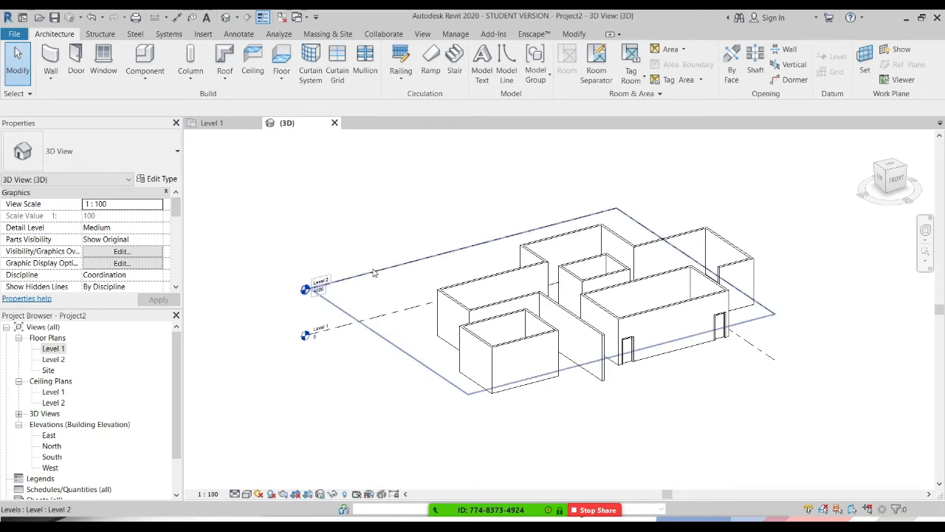
{"action": "double_click", "coordinate": [53, 348]}
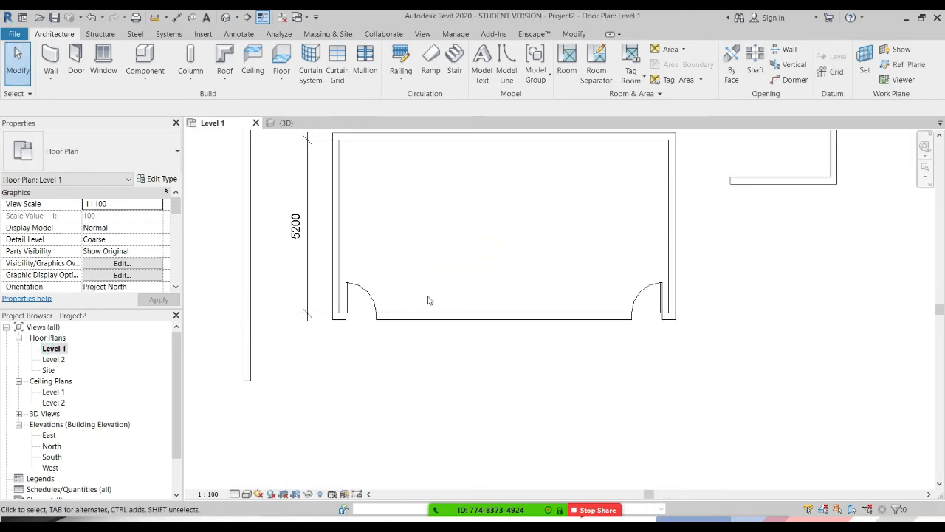
{"action": "scroll", "coordinate": [431, 302], "scroll_direction": "down", "scroll_amount": 2}
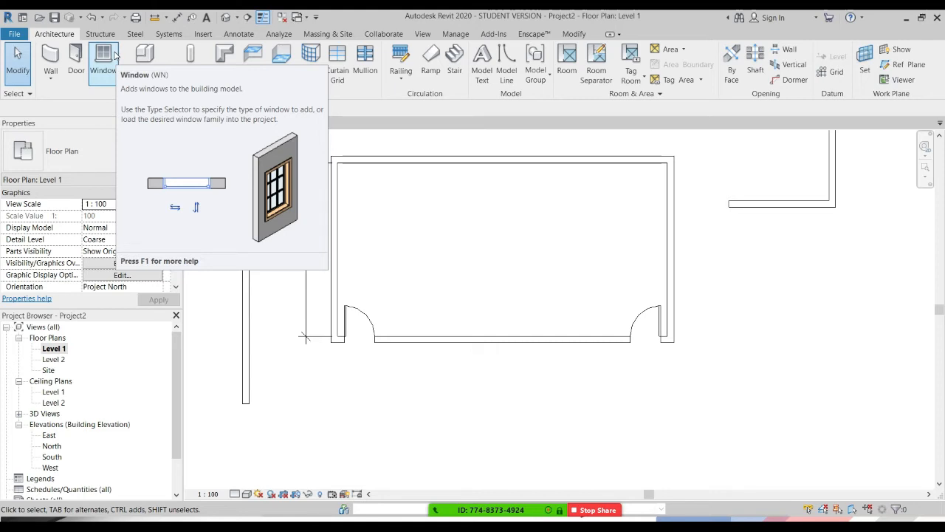
Set the 3D view's visual style to Shaded
{"action": "left_click", "coordinate": [225, 16]}
{"action": "scroll", "coordinate": [721, 328], "scroll_direction": "up", "scroll_amount": 8}
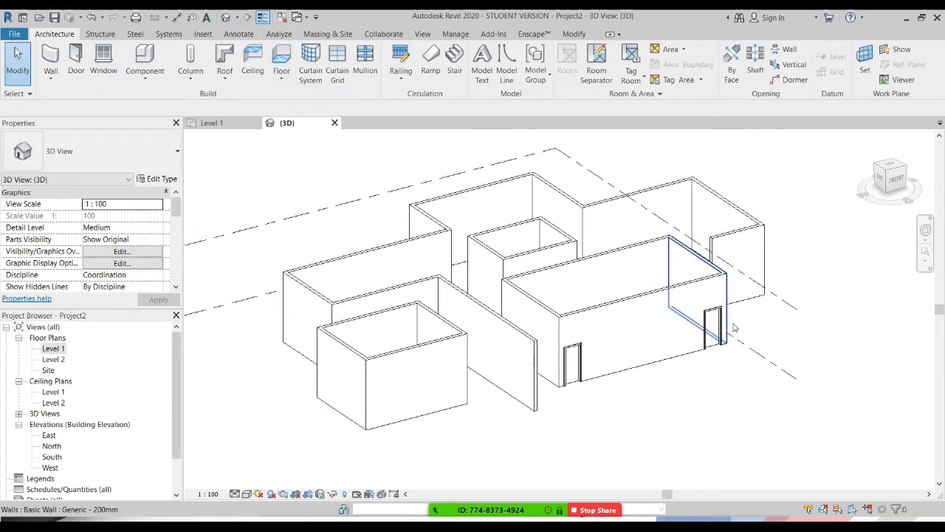
{"action": "middle_click_drag", "start_coordinate": [721, 328], "coordinate": [675, 420]}
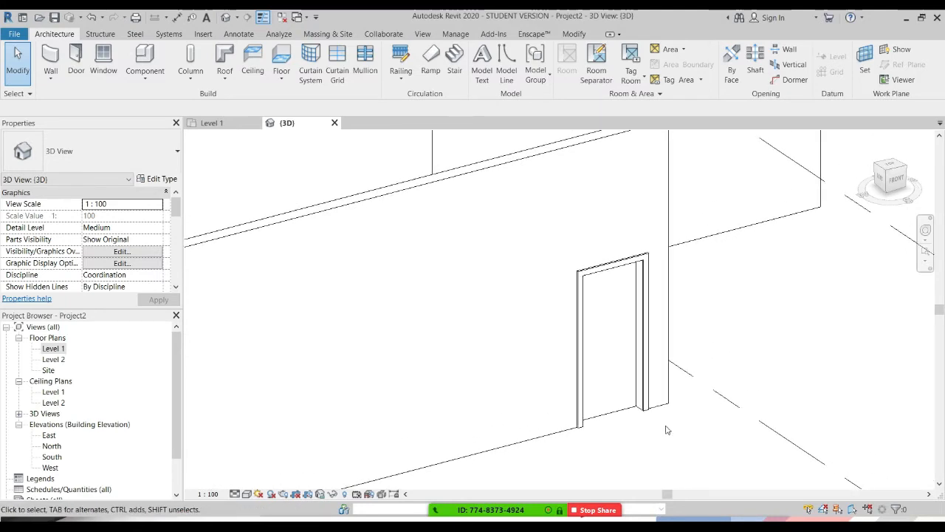
{"action": "middle_click_drag", "start_coordinate": [611, 419], "coordinate": [623, 353]}
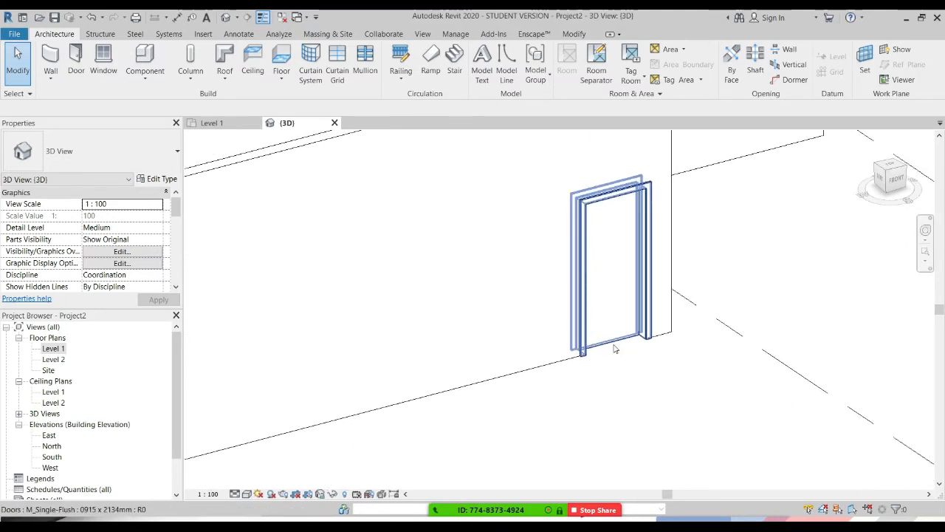
{"action": "left_click", "coordinate": [246, 495]}
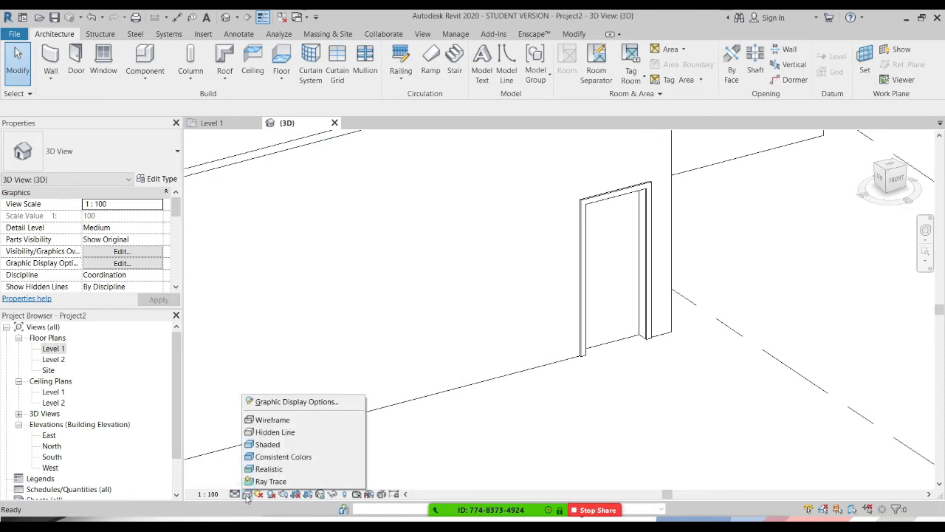
{"action": "left_click", "coordinate": [266, 444]}
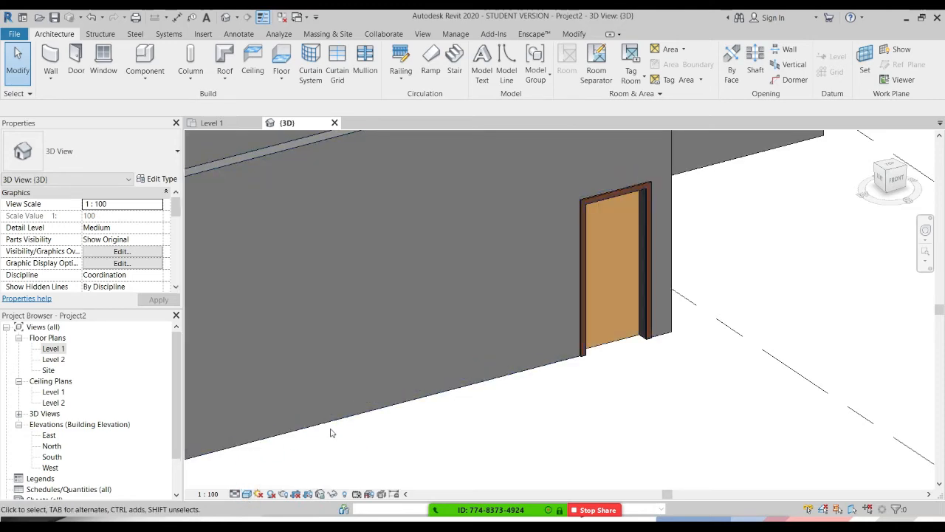
Place an M_Fixed 0406 x 0610mm window in the larger room's front wall in 3D, about 1100 mm from the left door
{"action": "middle_click_drag", "start_coordinate": [631, 411], "coordinate": [556, 466]}
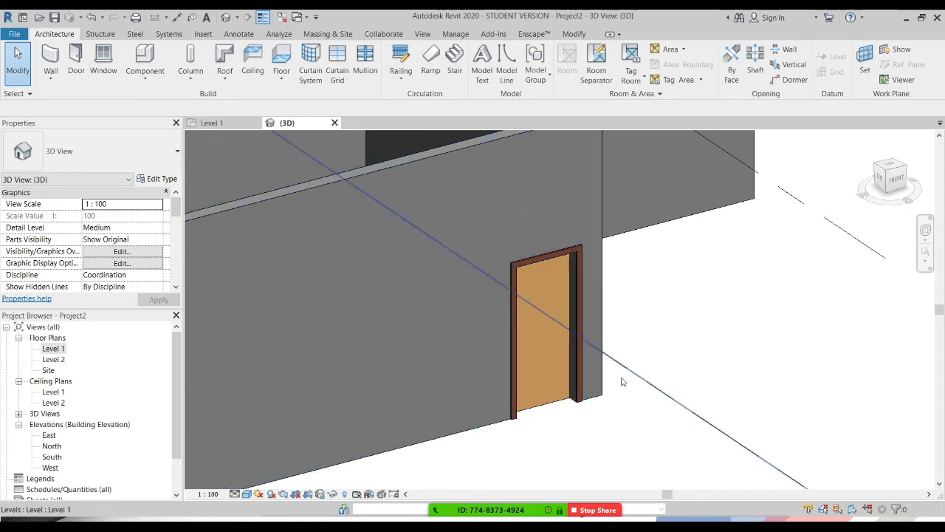
{"action": "scroll", "coordinate": [626, 400], "scroll_direction": "down", "scroll_amount": 3}
{"action": "scroll", "coordinate": [626, 399], "scroll_direction": "down", "scroll_amount": 1}
{"action": "middle_click_drag", "start_coordinate": [597, 448], "coordinate": [666, 364]}
{"action": "left_click", "coordinate": [371, 378]}
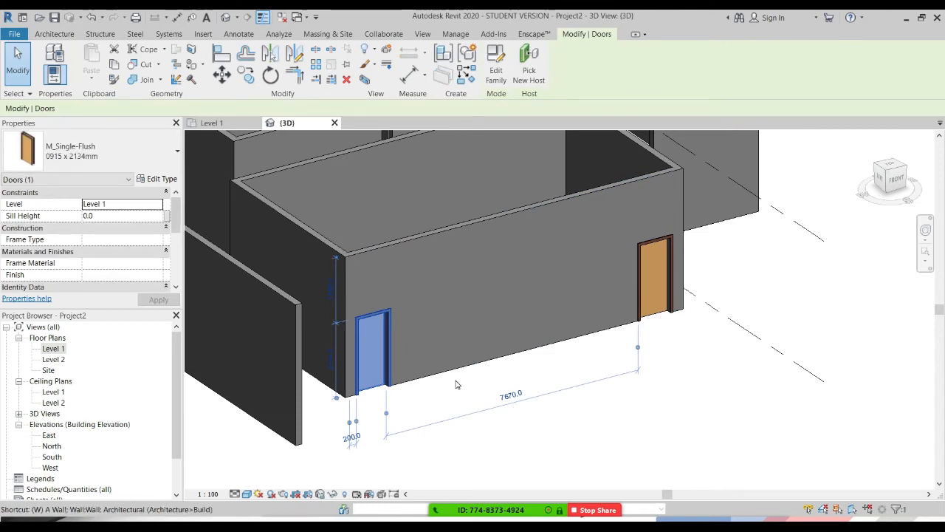
{"action": "key", "text": "w"}
{"action": "key", "text": "n"}
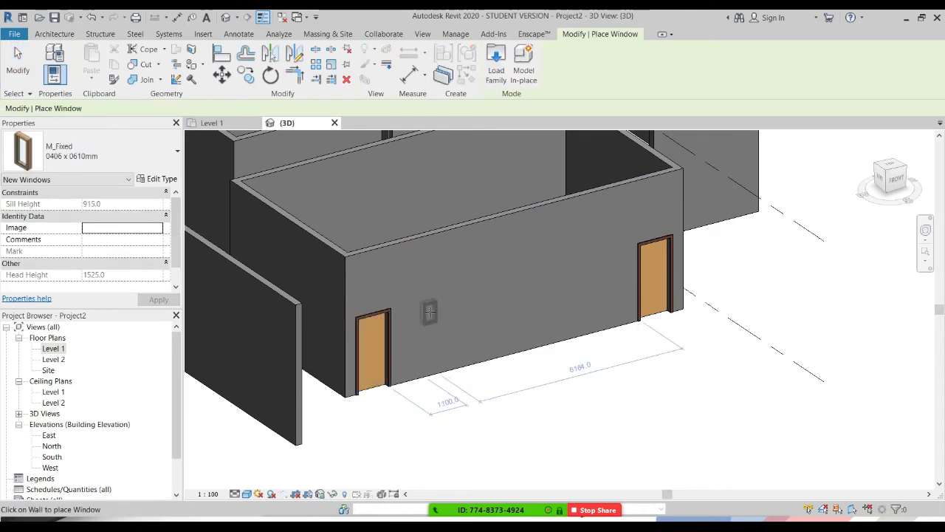
{"action": "left_click", "coordinate": [430, 314]}
{"action": "key", "text": "Escape"}
{"action": "key", "text": "Escape"}
Examine the placed window from both sides of the wall, and return to the Level 1 floor plan
{"action": "scroll", "coordinate": [432, 321], "scroll_direction": "up", "scroll_amount": 5}
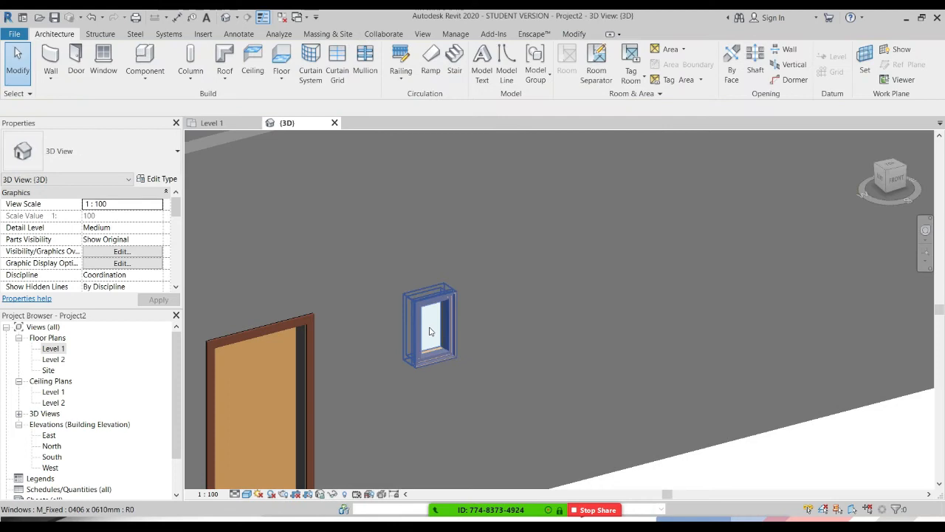
{"action": "left_click", "coordinate": [429, 327]}
{"action": "middle_click_drag", "start_coordinate": [493, 383], "coordinate": [363, 377], "text": "shift"}
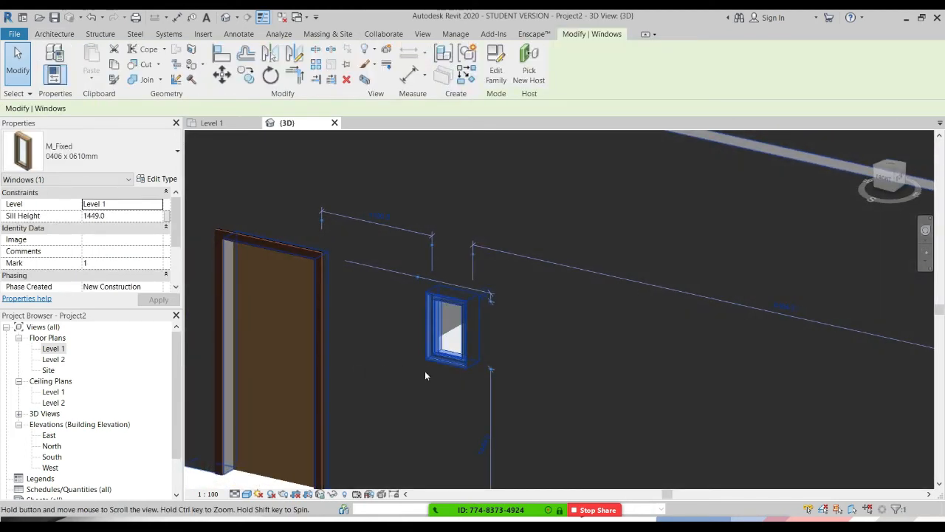
{"action": "key", "text": "Escape"}
{"action": "middle_click_drag", "start_coordinate": [480, 369], "coordinate": [521, 359], "text": "shift"}
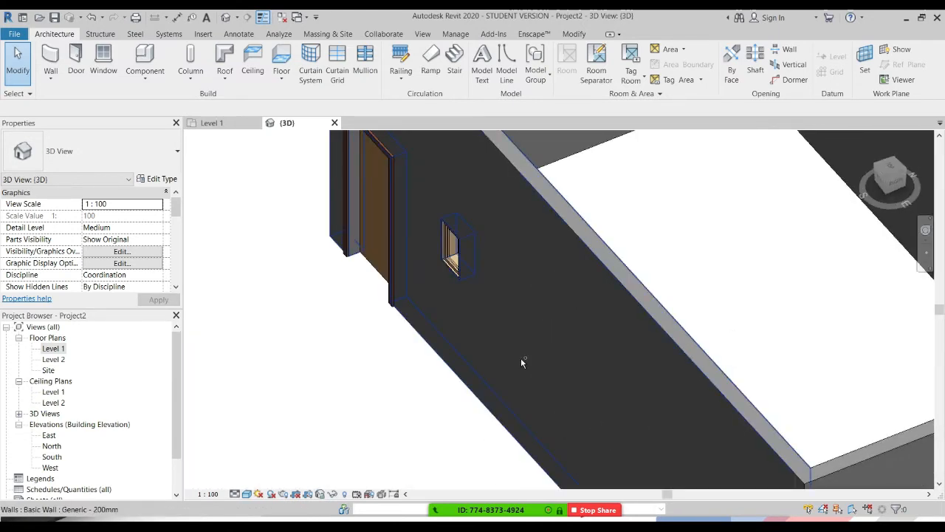
{"action": "key", "text": "ctrl+Tab"}
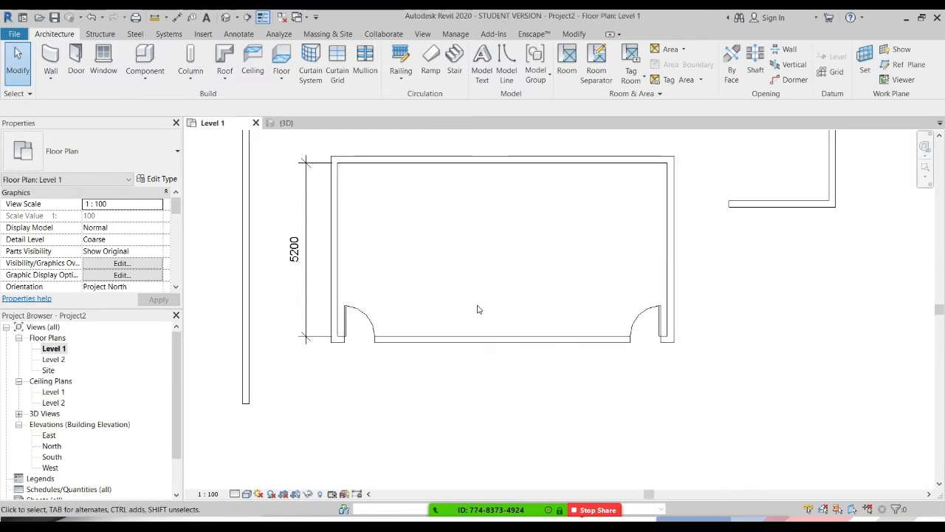
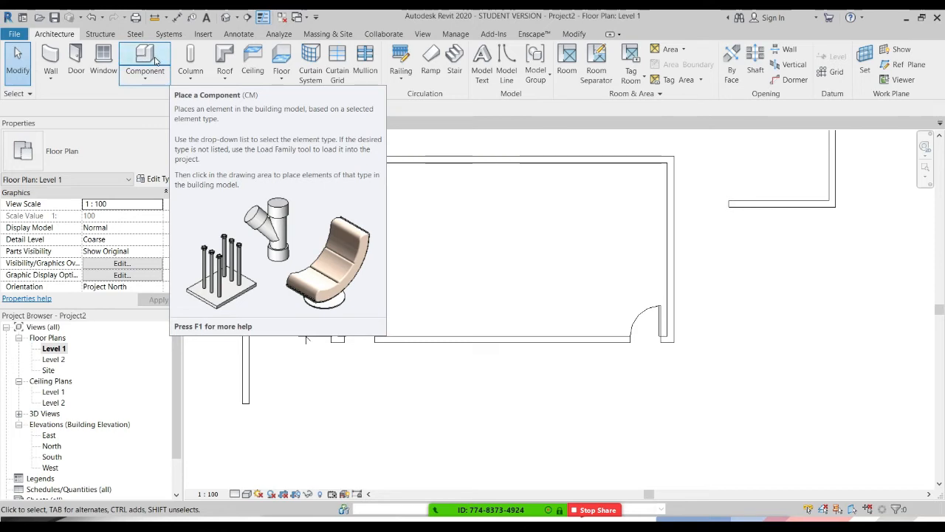
Browse the component types available for placement, such as desks, parking spaces and trees, without placing any
{"action": "left_click", "coordinate": [147, 65]}
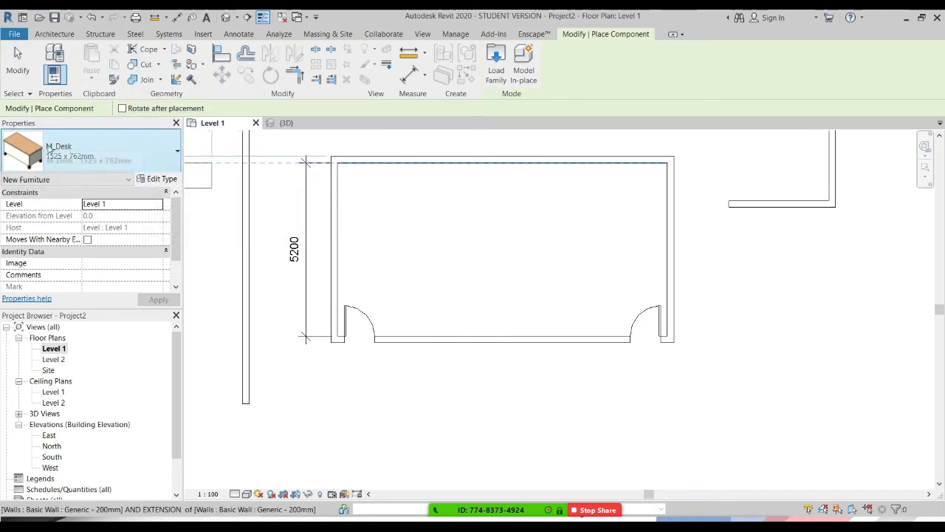
{"action": "left_click", "coordinate": [141, 154]}
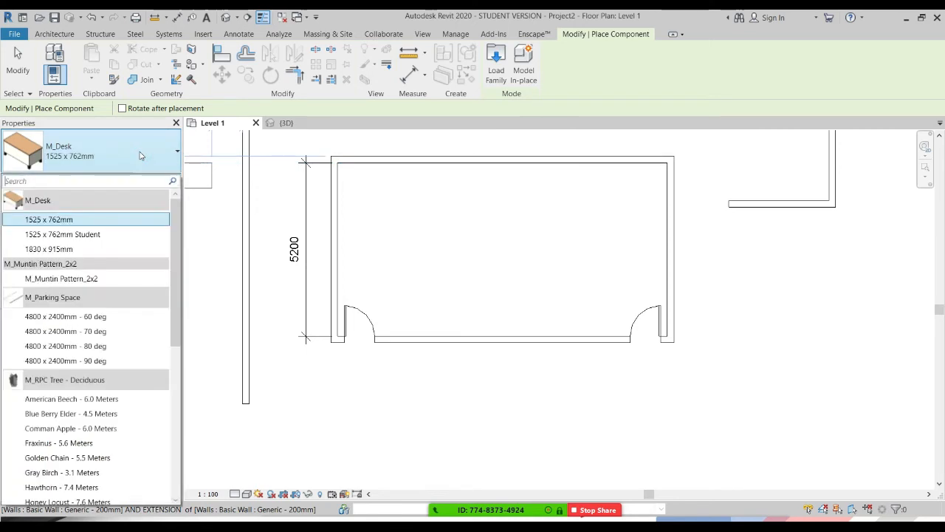
{"action": "left_click", "coordinate": [141, 153]}
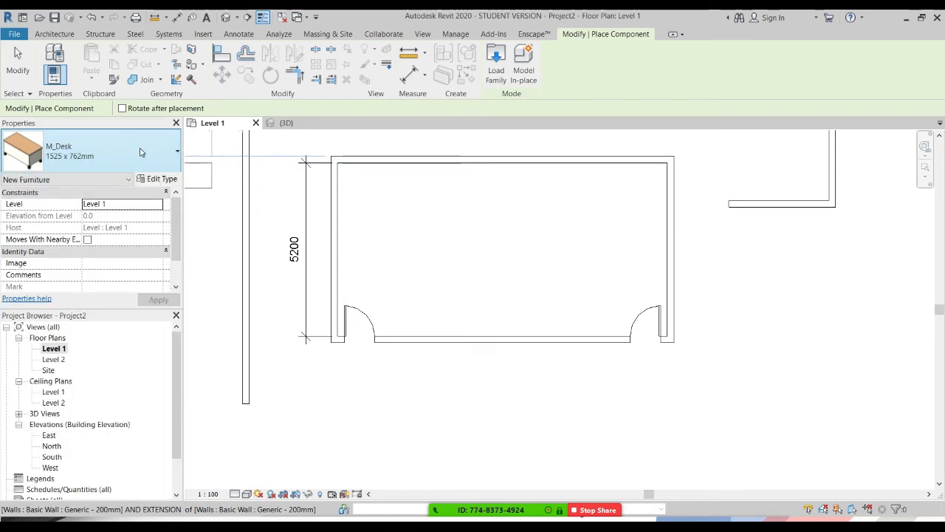
{"action": "left_click", "coordinate": [103, 155]}
{"action": "mouse_move", "coordinate": [174, 210]}
{"action": "left_mouse_down"}
{"action": "mouse_move", "coordinate": [177, 372]}
{"action": "mouse_move", "coordinate": [175, 196]}
{"action": "left_mouse_up"}
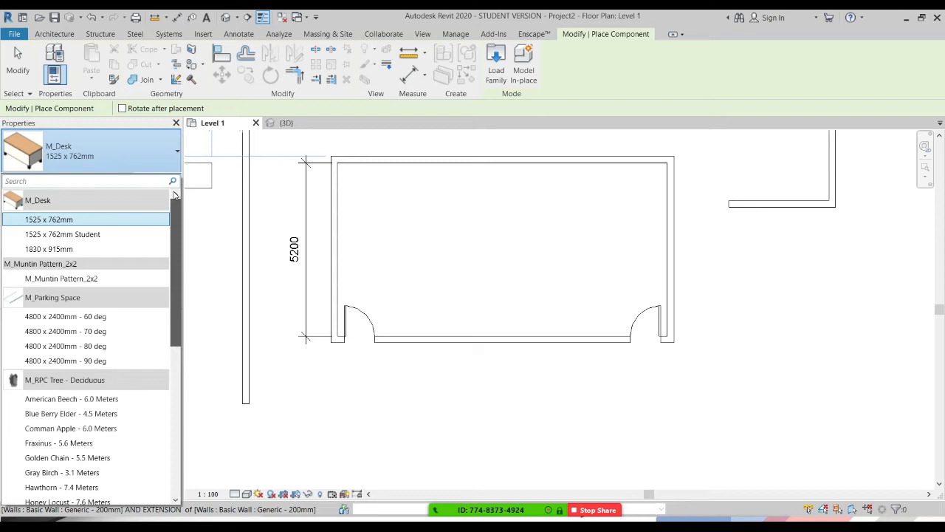
{"action": "left_click", "coordinate": [115, 159]}
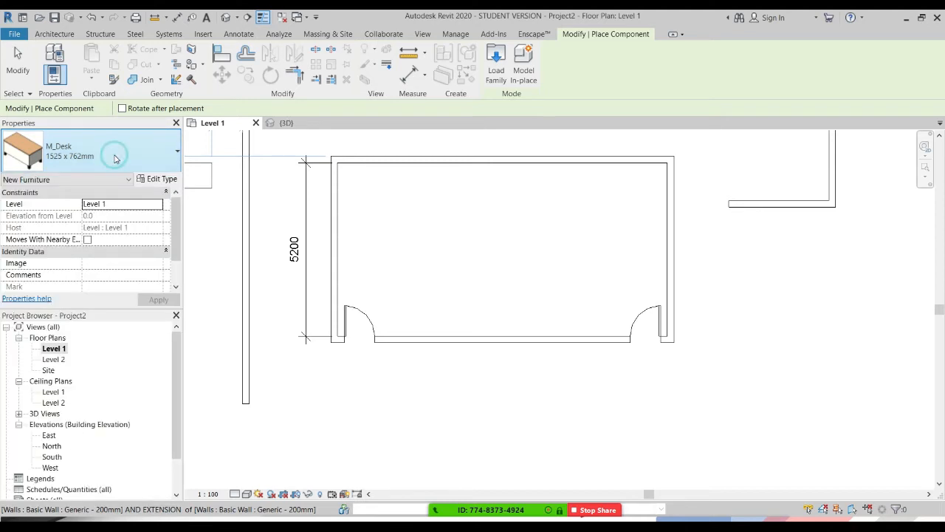
{"action": "key", "text": "Escape"}
{"action": "key", "text": "Escape"}
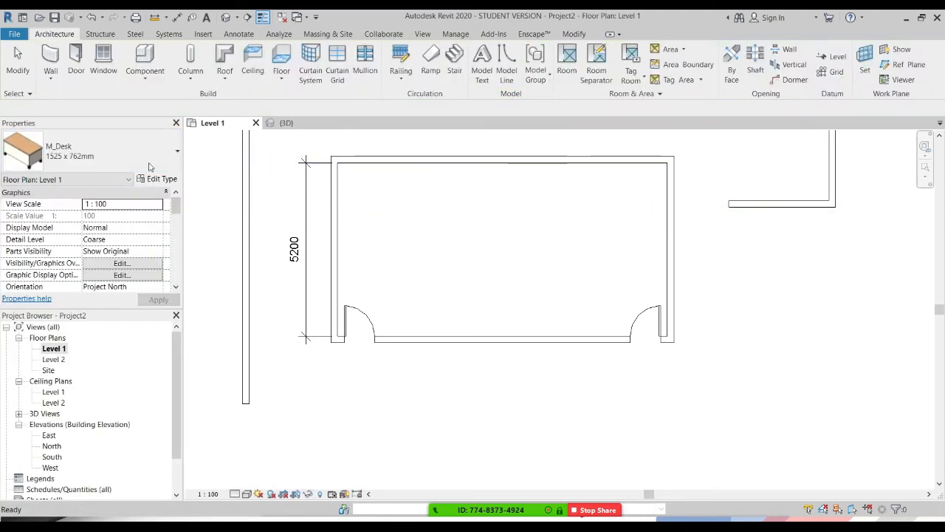
Close the Properties palette and the Project Browser, and bring the Properties palette back
{"action": "left_click", "coordinate": [176, 122]}
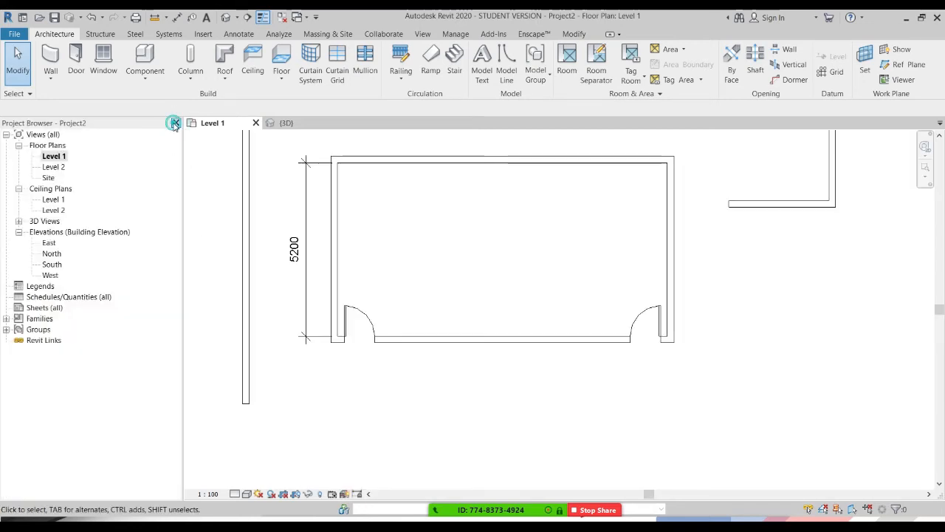
{"action": "left_click", "coordinate": [175, 124]}
{"action": "right_click", "coordinate": [591, 269]}
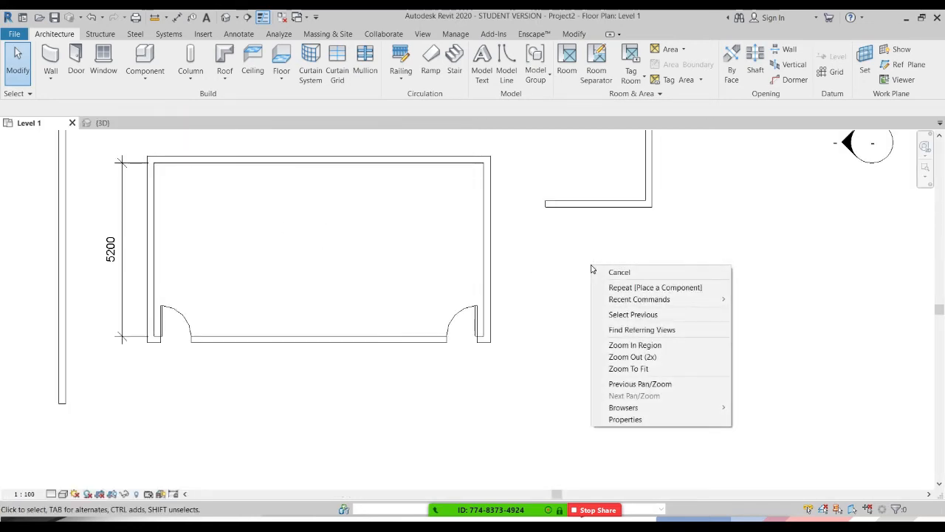
{"action": "left_click", "coordinate": [644, 419]}
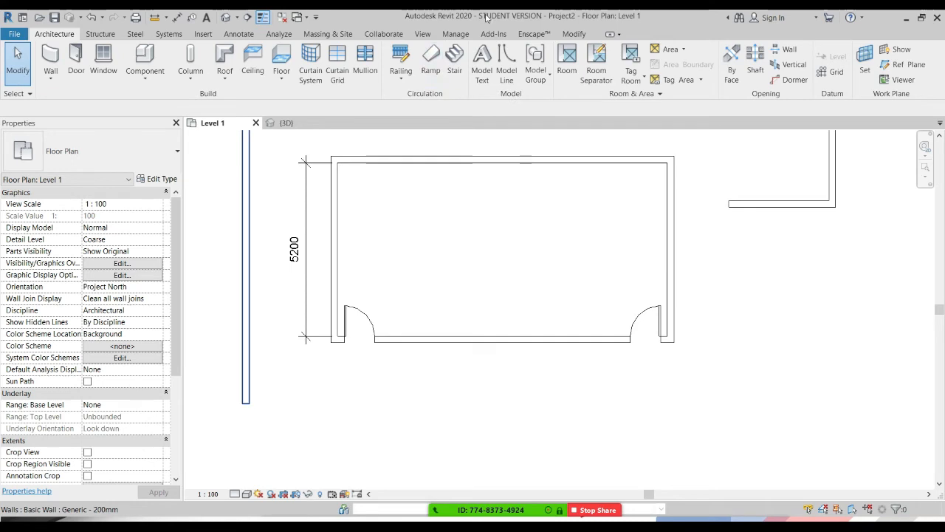
Restore the closed Project Browser through the user interface display options
{"action": "left_click", "coordinate": [421, 34]}
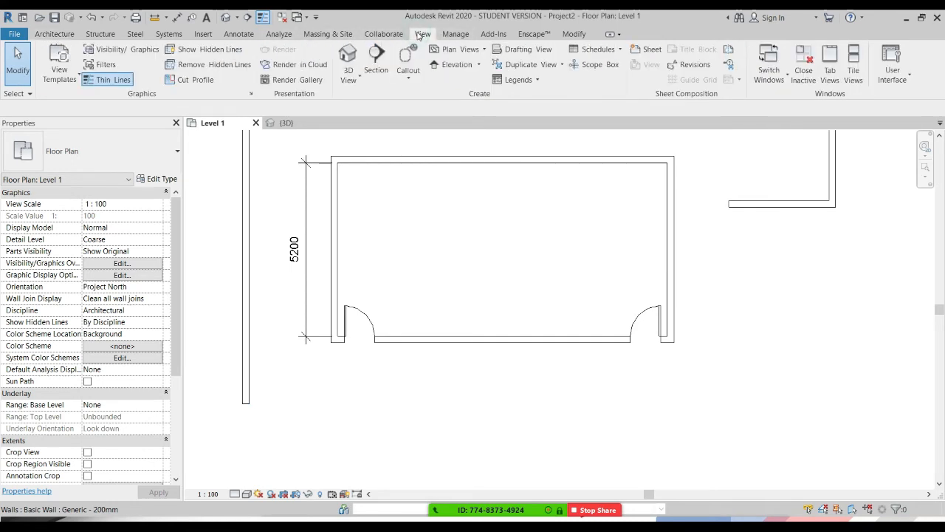
{"action": "left_click", "coordinate": [420, 35]}
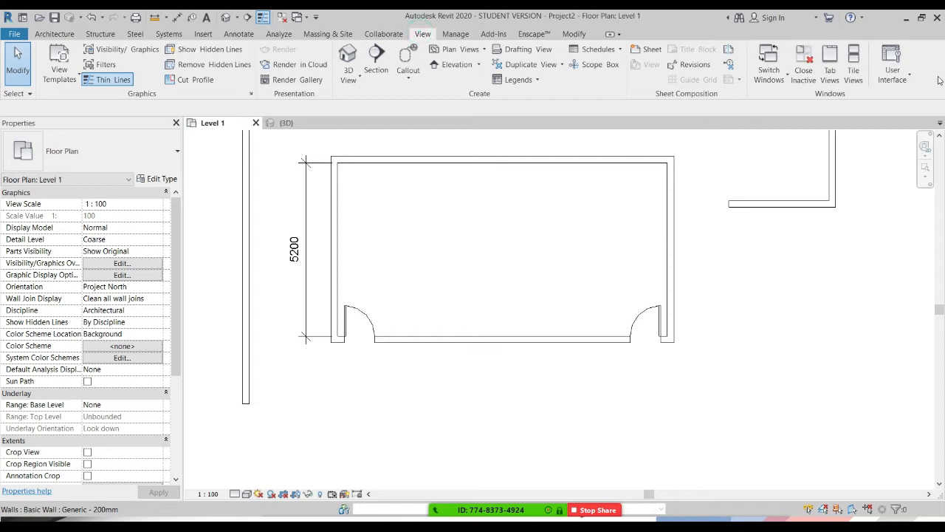
{"action": "left_click", "coordinate": [890, 70]}
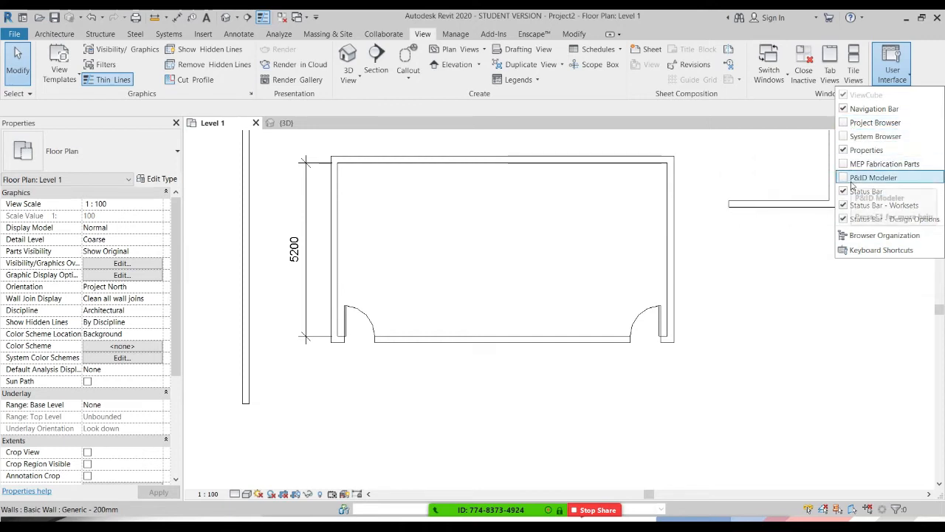
{"action": "left_click", "coordinate": [844, 122]}
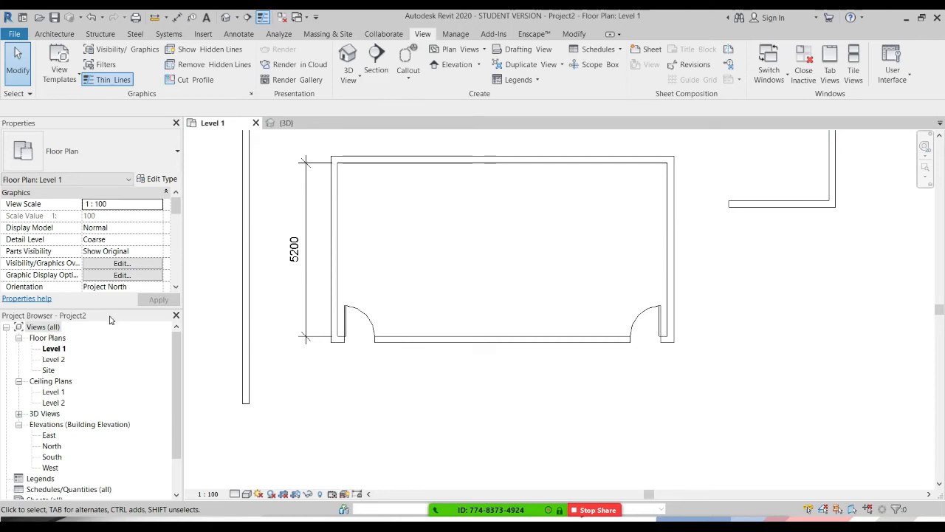
Detach the Project Browser from beneath the Properties palette and dock it along the right edge of the drawing area
{"action": "left_click_drag", "start_coordinate": [110, 319], "coordinate": [712, 160]}
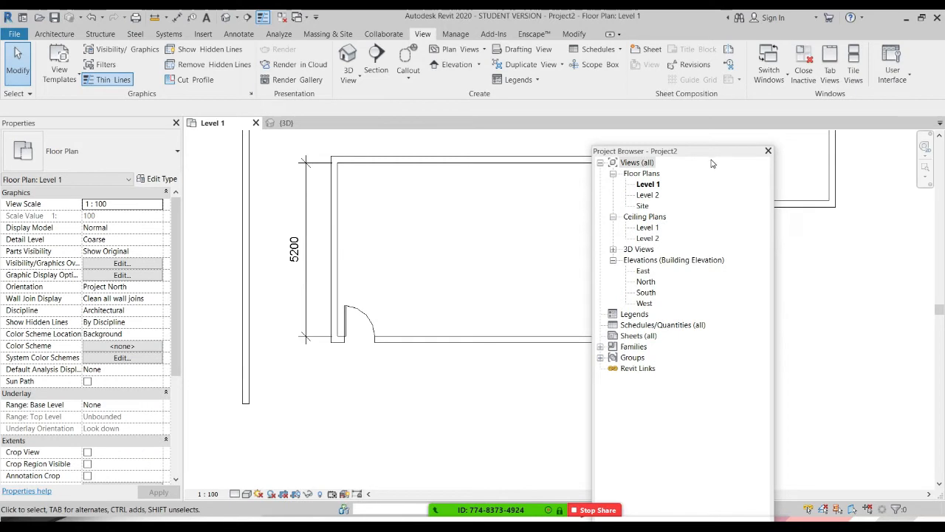
{"action": "left_click_drag", "start_coordinate": [671, 151], "coordinate": [655, 179]}
{"action": "left_click_drag", "start_coordinate": [652, 189], "coordinate": [943, 258]}
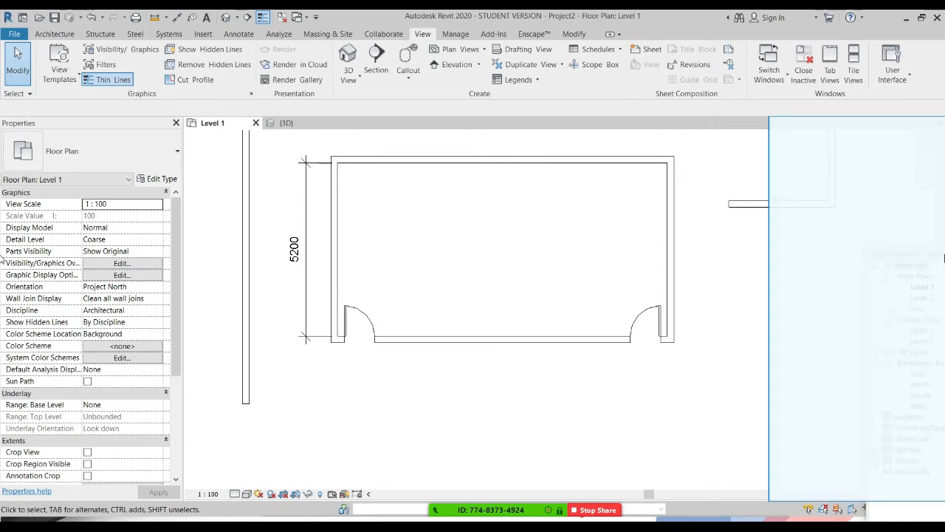
{"action": "left_click_drag", "start_coordinate": [943, 258], "coordinate": [944, 258]}
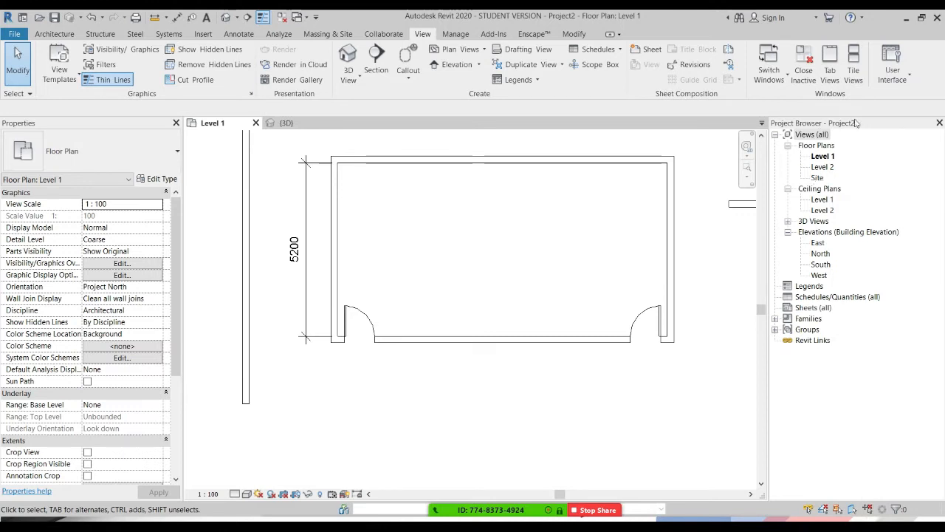
Move the Project Browser back to the left side, dock it beneath the Properties palette, and narrow the shared palette column
{"action": "left_click_drag", "start_coordinate": [855, 127], "coordinate": [1, 494]}
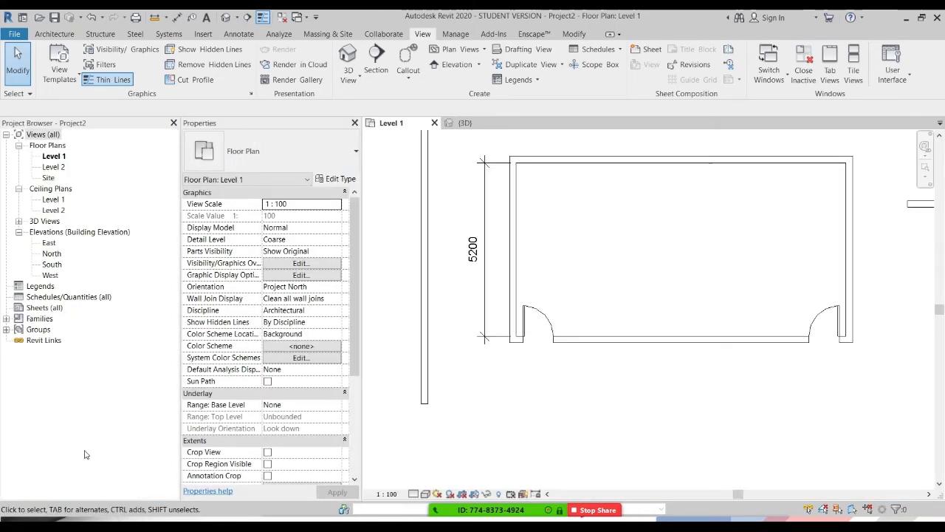
{"action": "left_click_drag", "start_coordinate": [362, 270], "coordinate": [310, 270]}
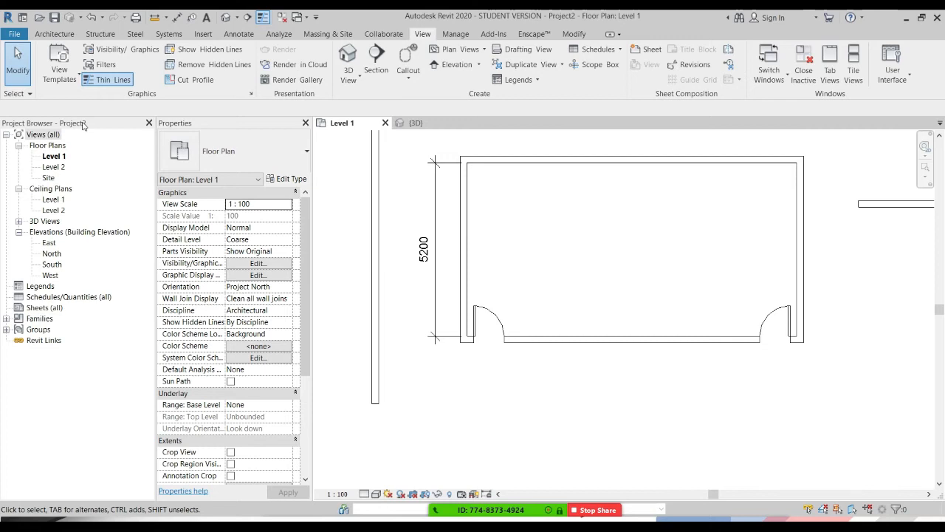
{"action": "left_click_drag", "start_coordinate": [71, 126], "coordinate": [23, 500]}
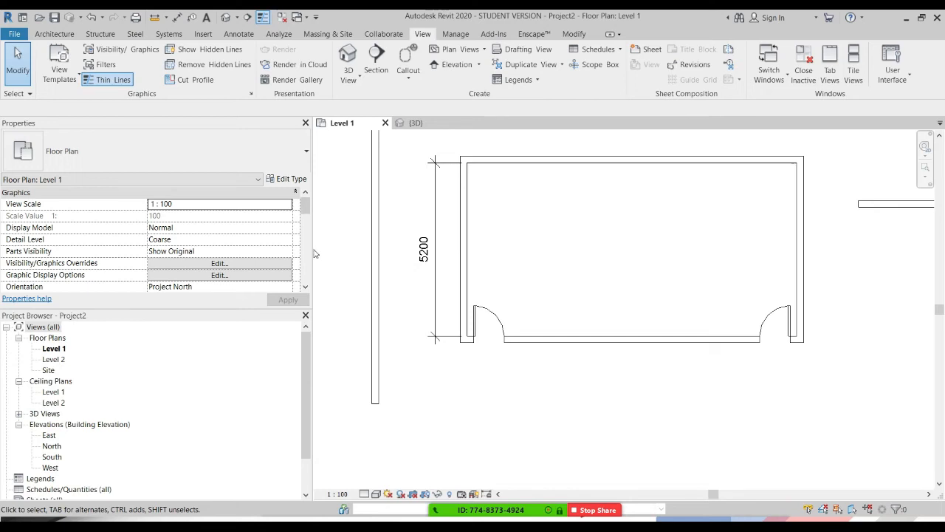
{"action": "left_click_drag", "start_coordinate": [312, 249], "coordinate": [160, 257]}
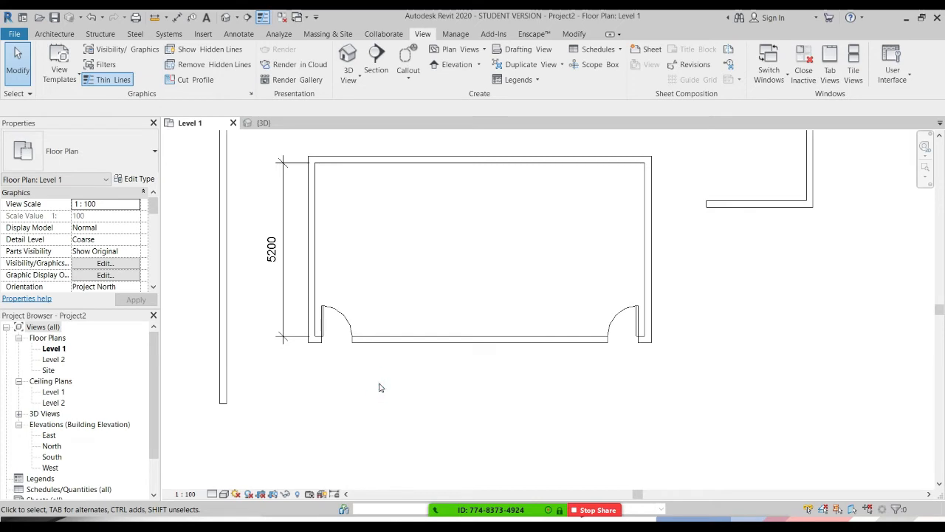
Start placing a component and look through the whole list of available component types
{"action": "left_click", "coordinate": [66, 34]}
{"action": "left_click", "coordinate": [154, 59]}
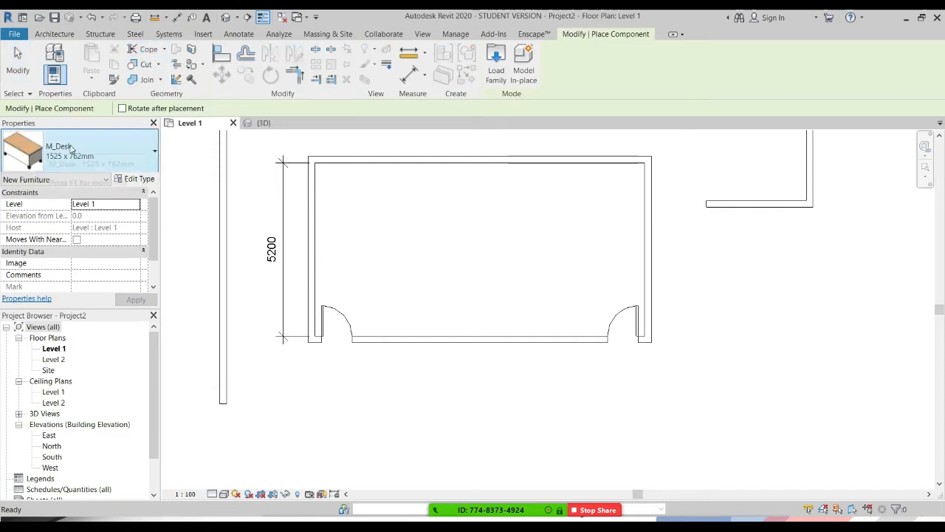
{"action": "left_click", "coordinate": [85, 155]}
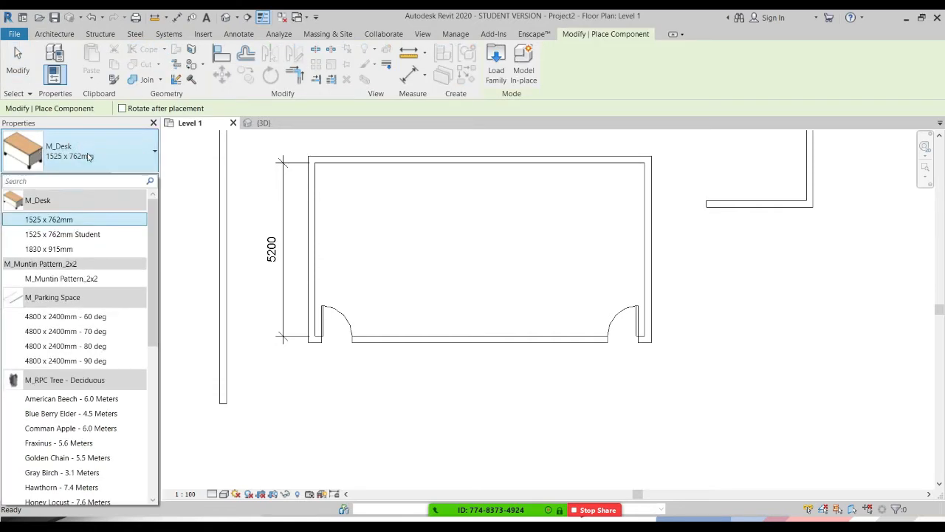
{"action": "left_click_drag", "start_coordinate": [153, 264], "coordinate": [160, 422]}
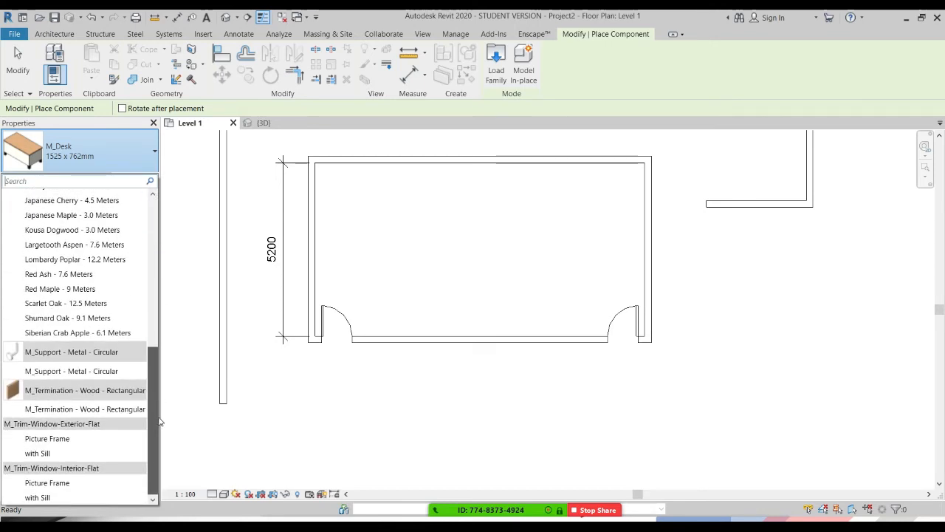
Browse for a loadable family in the Furniture > Tables folder of the US Metric library
{"action": "left_click_drag", "start_coordinate": [161, 422], "coordinate": [164, 230]}
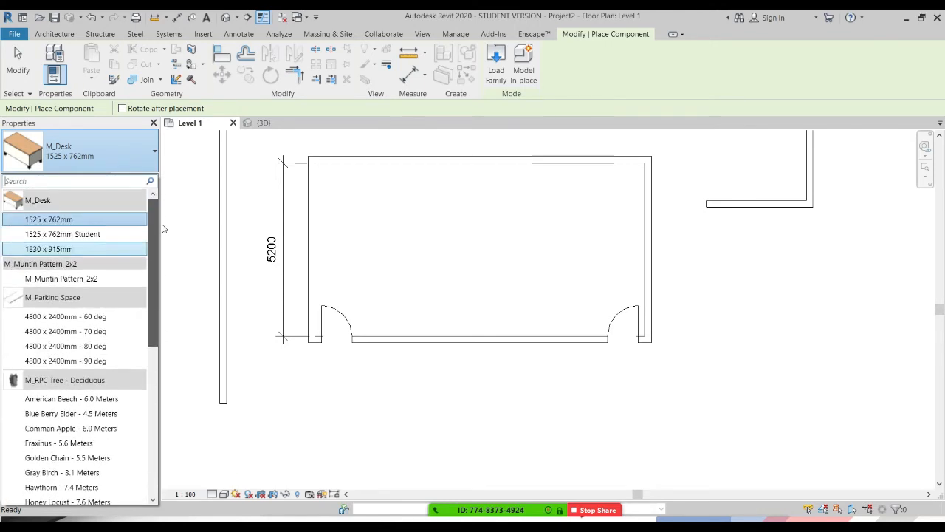
{"action": "left_click", "coordinate": [602, 76]}
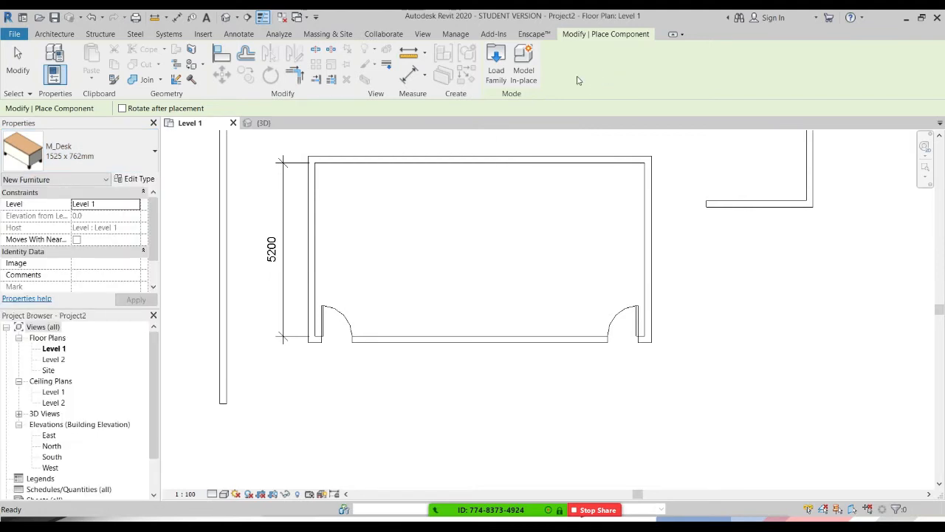
{"action": "left_click", "coordinate": [497, 71]}
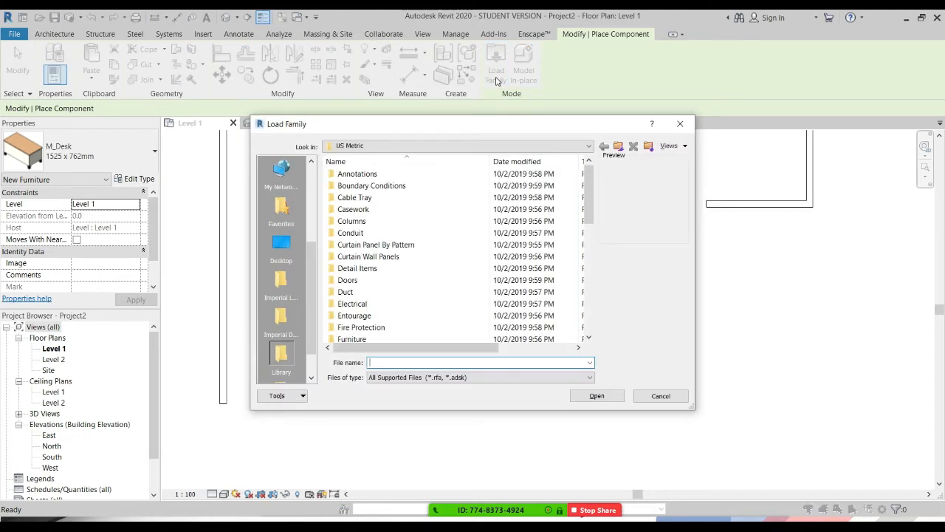
{"action": "left_click", "coordinate": [502, 141]}
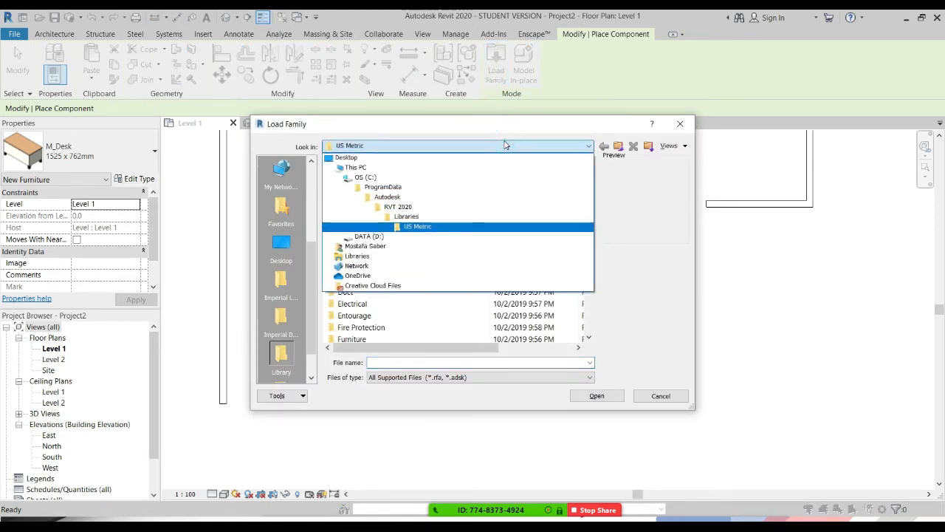
{"action": "left_click", "coordinate": [505, 142]}
{"action": "left_click", "coordinate": [375, 222]}
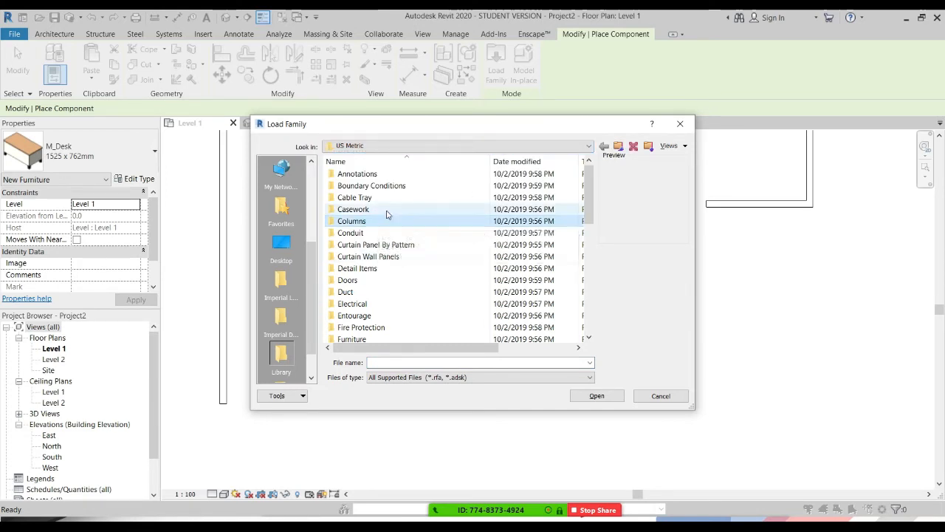
{"action": "key", "text": "f"}
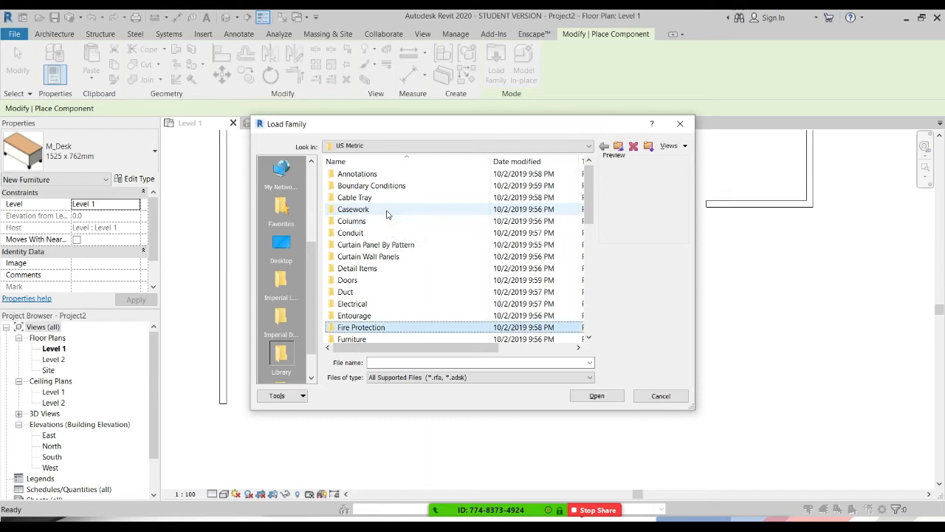
{"action": "double_click", "coordinate": [368, 337]}
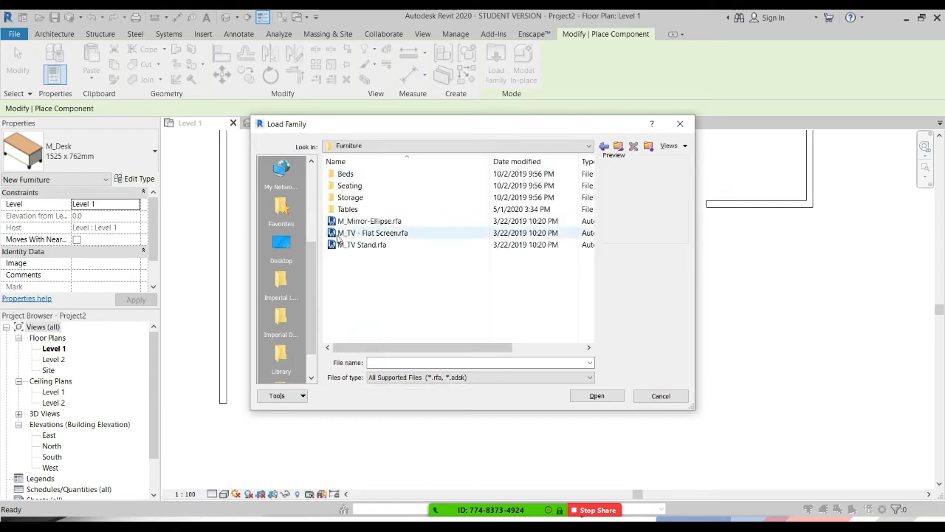
{"action": "double_click", "coordinate": [353, 210]}
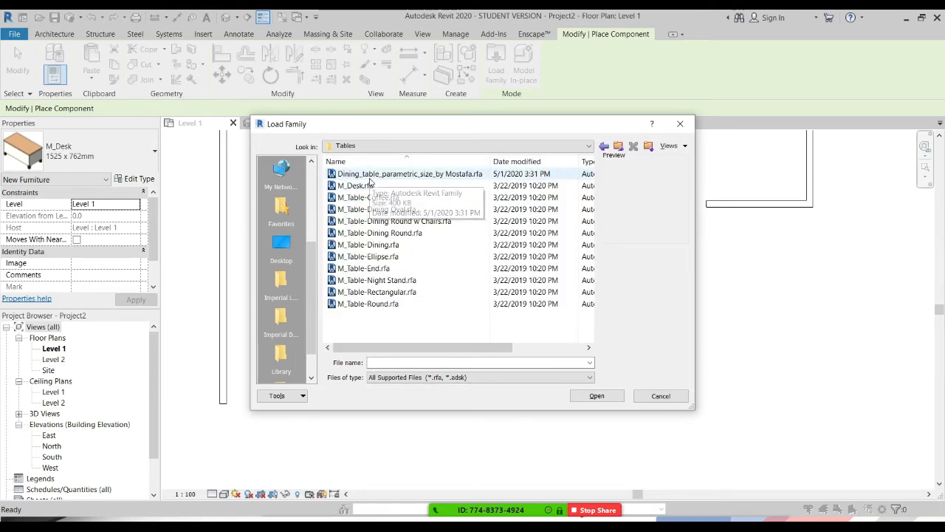
Load the parametric dining table family and place its 2200 x 1200mm (6 Chairs) type in the middle of the room with the two doors
{"action": "left_click", "coordinate": [370, 177]}
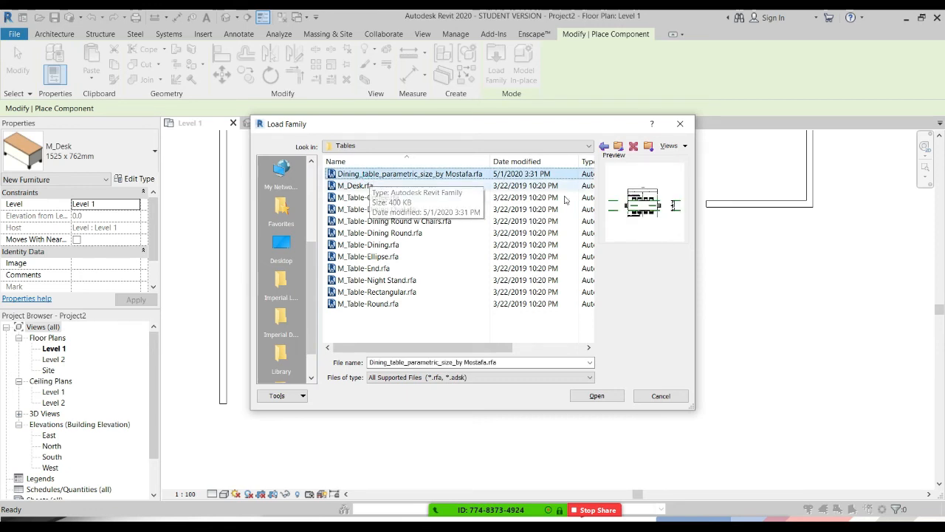
{"action": "left_click", "coordinate": [596, 396]}
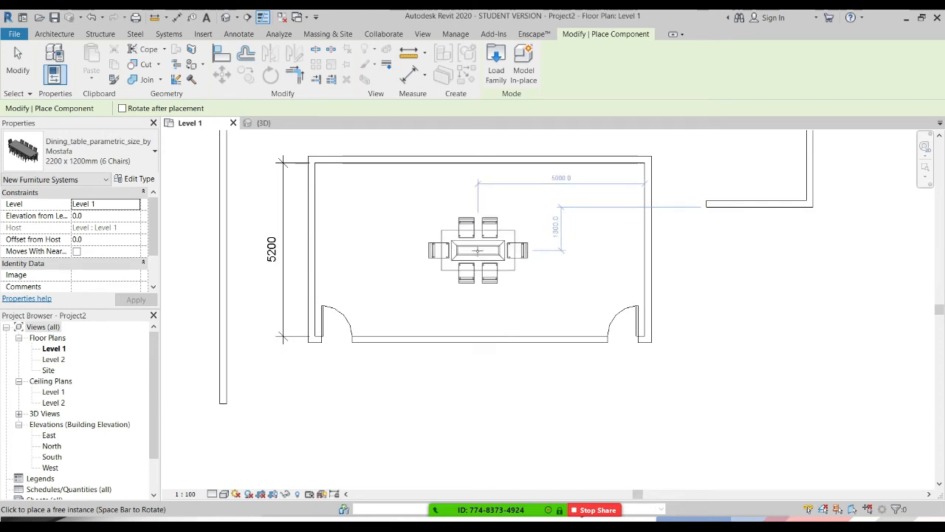
{"action": "left_click", "coordinate": [478, 251]}
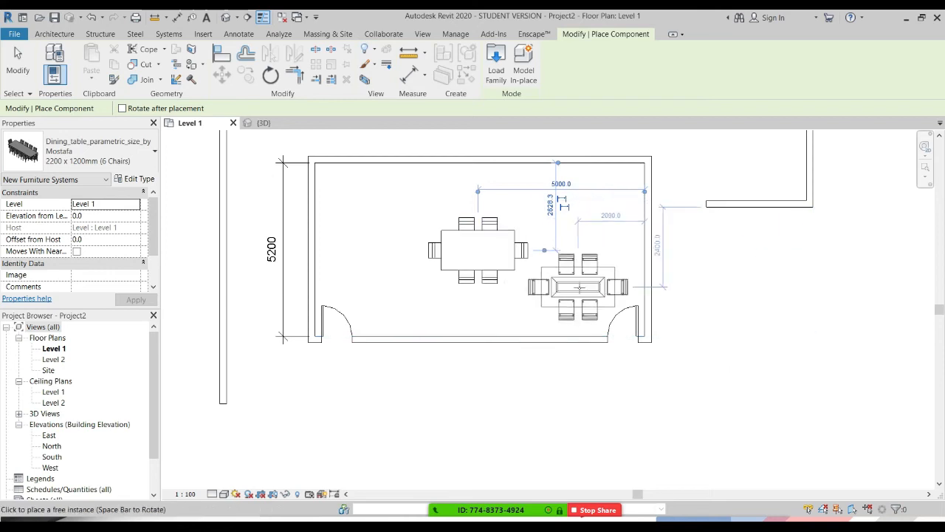
{"action": "left_click", "coordinate": [549, 279]}
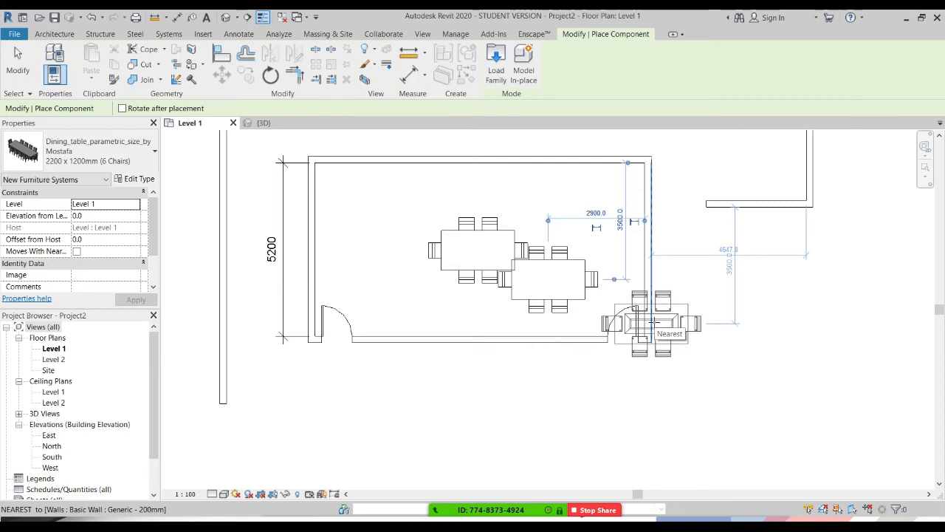
{"action": "key", "text": "ctrl+z"}
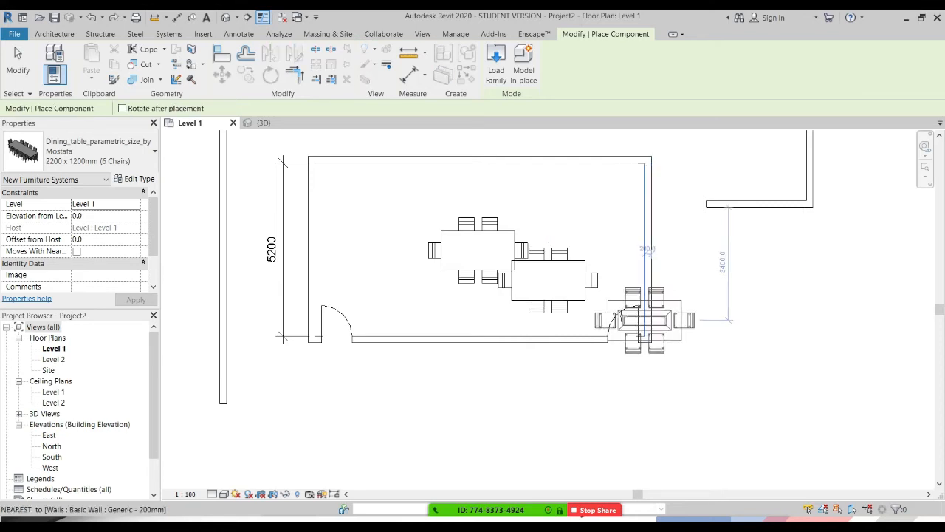
{"action": "key", "text": "ctrl+z"}
{"action": "key", "text": "Escape"}
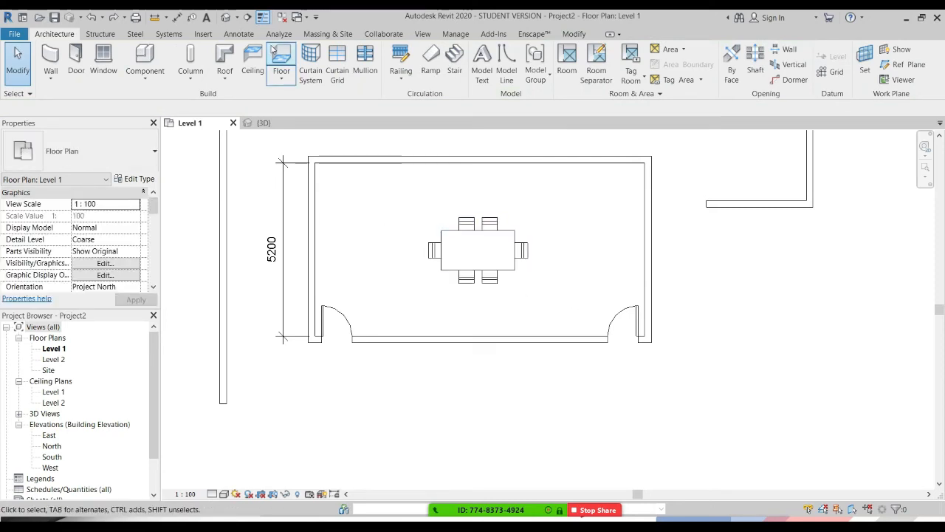
Examine the placed dining table and its chairs in the 3D view
{"action": "left_click", "coordinate": [225, 17]}
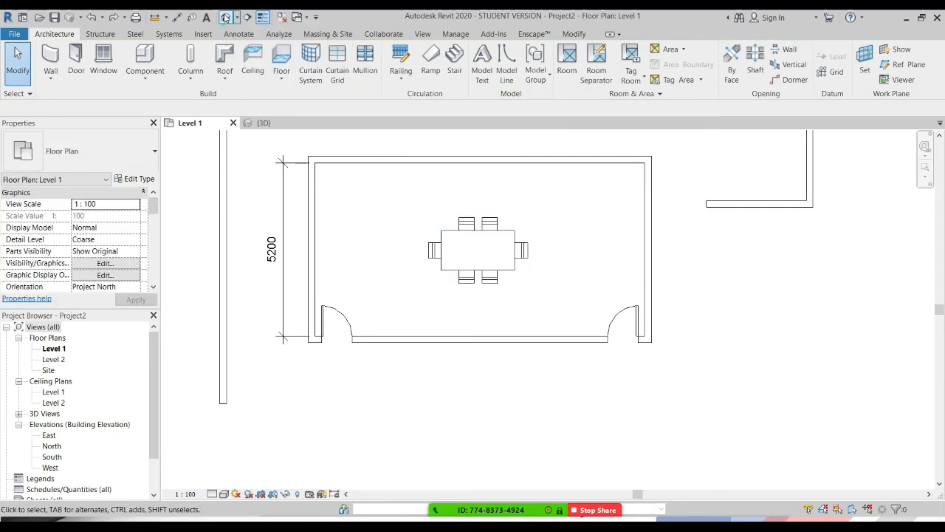
{"action": "middle_click_drag", "start_coordinate": [794, 373], "coordinate": [527, 297]}
{"action": "left_click", "coordinate": [475, 341]}
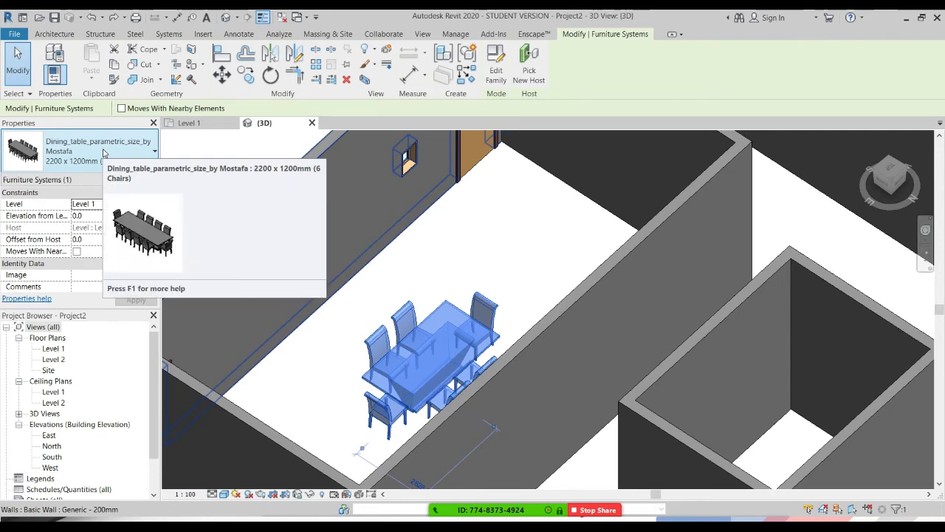
{"action": "left_click", "coordinate": [503, 271]}
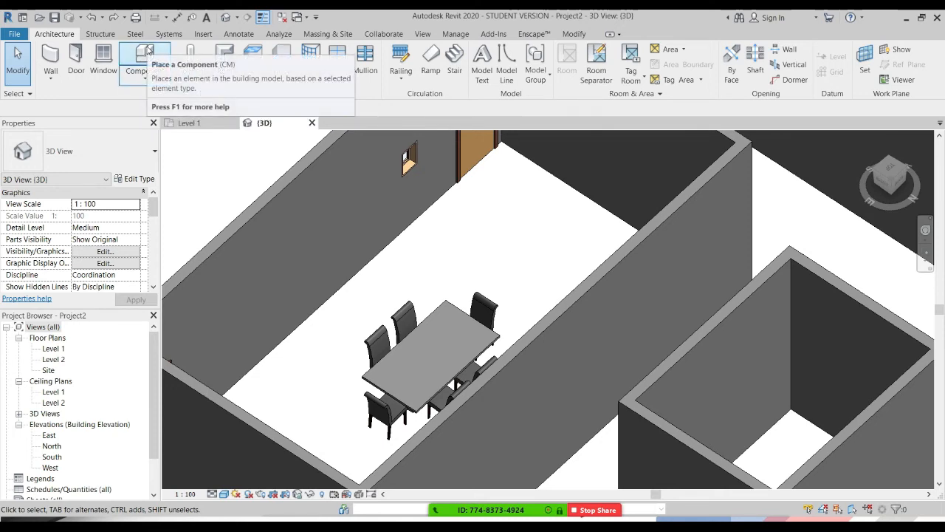
{"action": "left_click", "coordinate": [147, 51]}
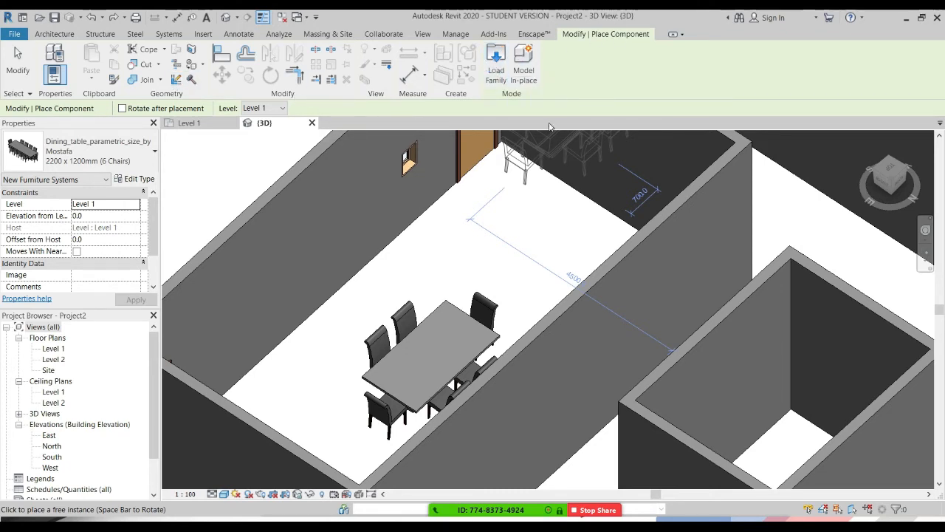
{"action": "key", "text": "Escape"}
{"action": "key", "text": "Escape"}
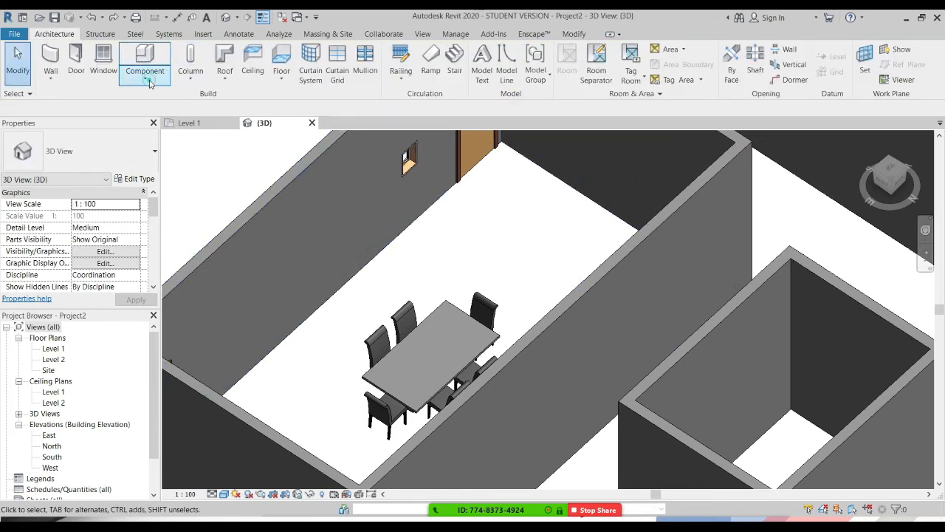
{"action": "left_click", "coordinate": [145, 78]}
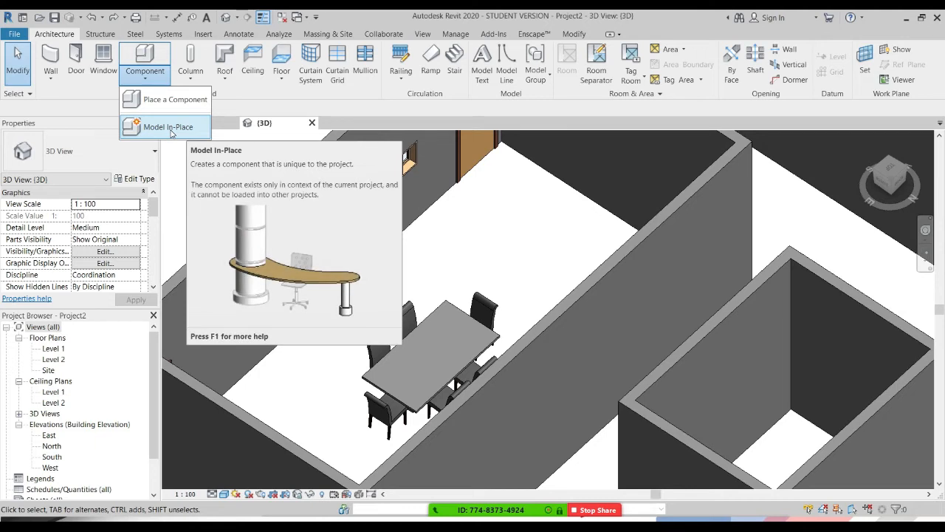
{"action": "left_click", "coordinate": [315, 160]}
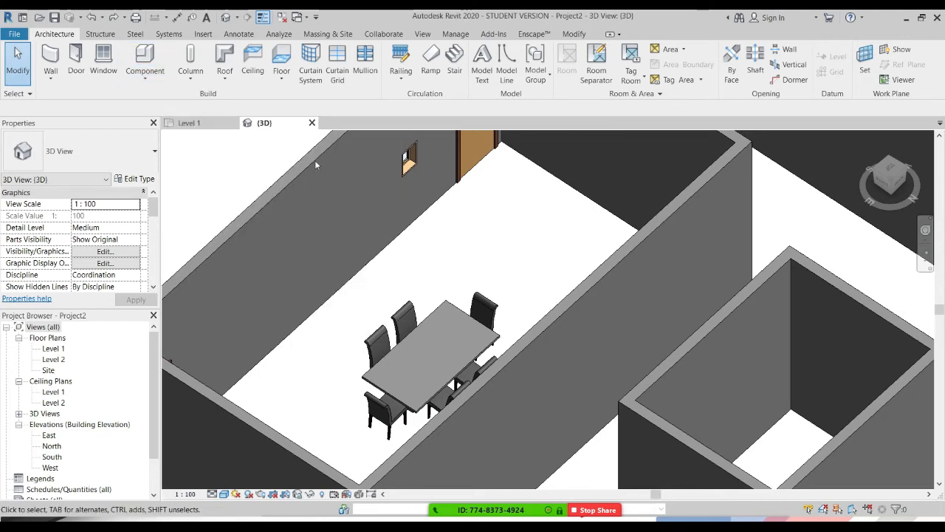
{"action": "middle_click_drag", "start_coordinate": [425, 240], "coordinate": [481, 294]}
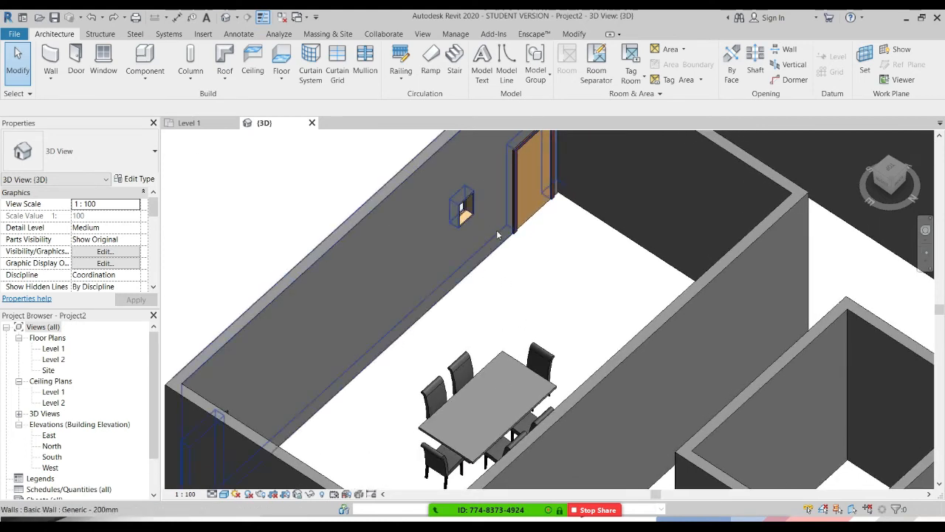
{"action": "left_click", "coordinate": [494, 238]}
{"action": "left_click", "coordinate": [522, 273]}
{"action": "left_click", "coordinate": [485, 238]}
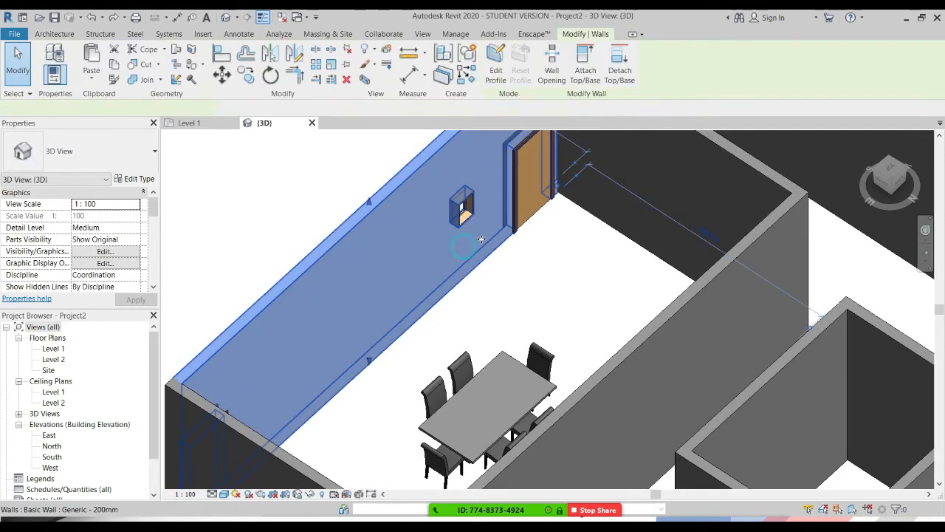
{"action": "left_click", "coordinate": [513, 266]}
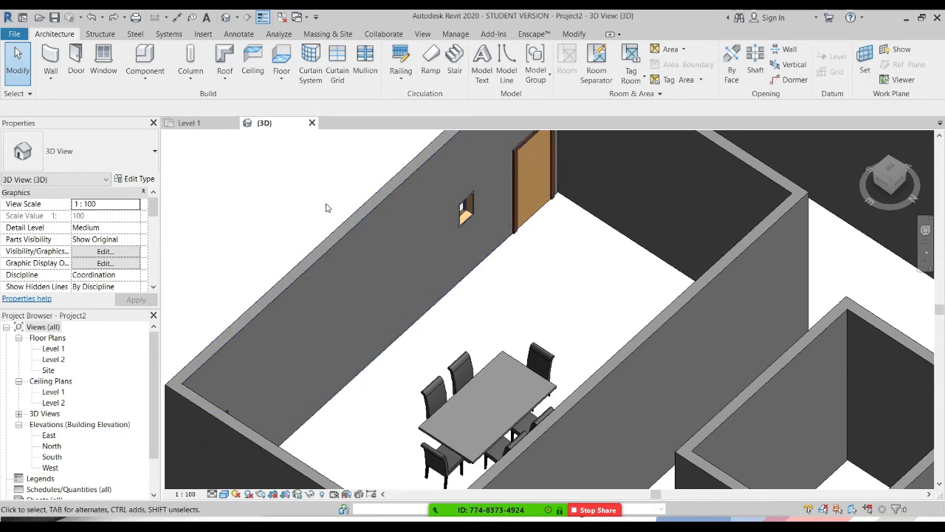
Return to the Level 1 floor plan and switch to the Useful Links.txt file in Notepad
{"action": "double_click", "coordinate": [53, 348]}
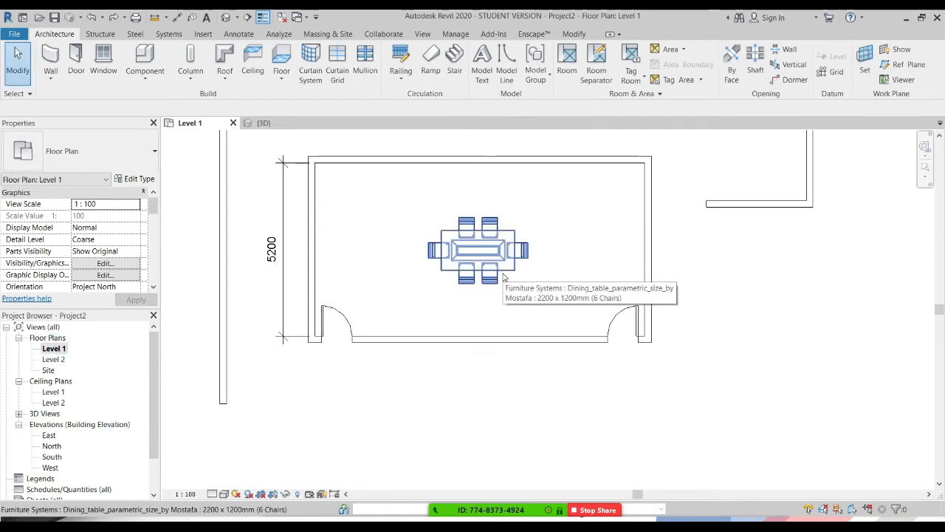
{"action": "key", "text": "alt+Tab"}
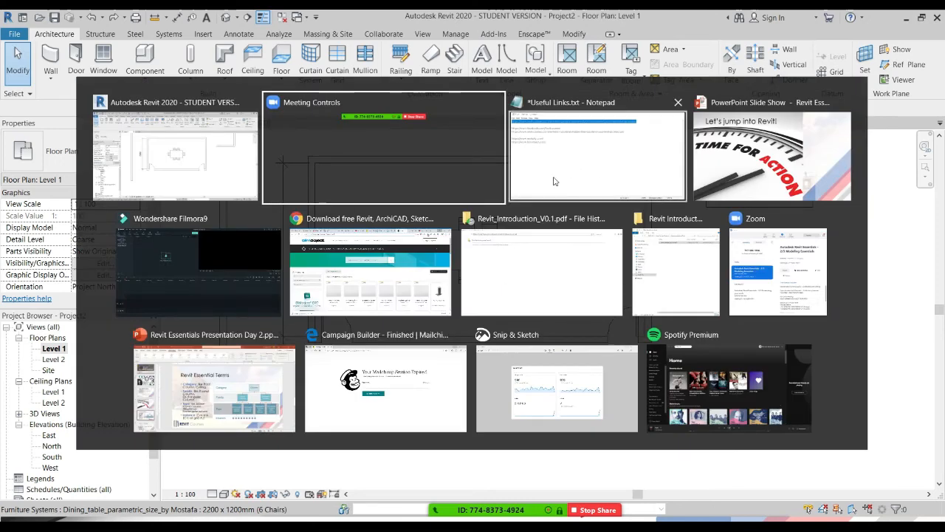
{"action": "left_click", "coordinate": [627, 168]}
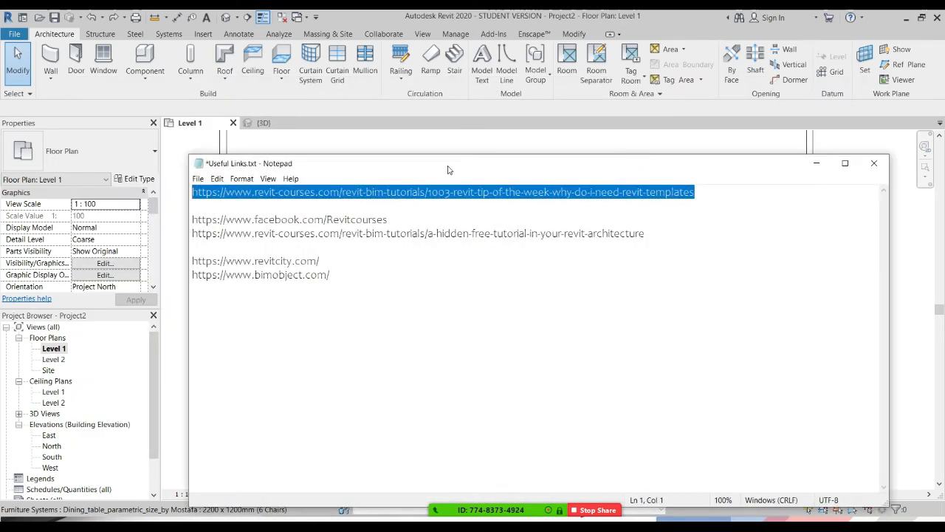
{"action": "left_click_drag", "start_coordinate": [448, 170], "coordinate": [452, 106]}
Copy the revitcity.com and bimobject.com links from the end of the notes
{"action": "left_click", "coordinate": [348, 164]}
{"action": "left_click", "coordinate": [397, 156]}
{"action": "left_click_drag", "start_coordinate": [397, 156], "coordinate": [413, 188]}
{"action": "left_click", "coordinate": [424, 201]}
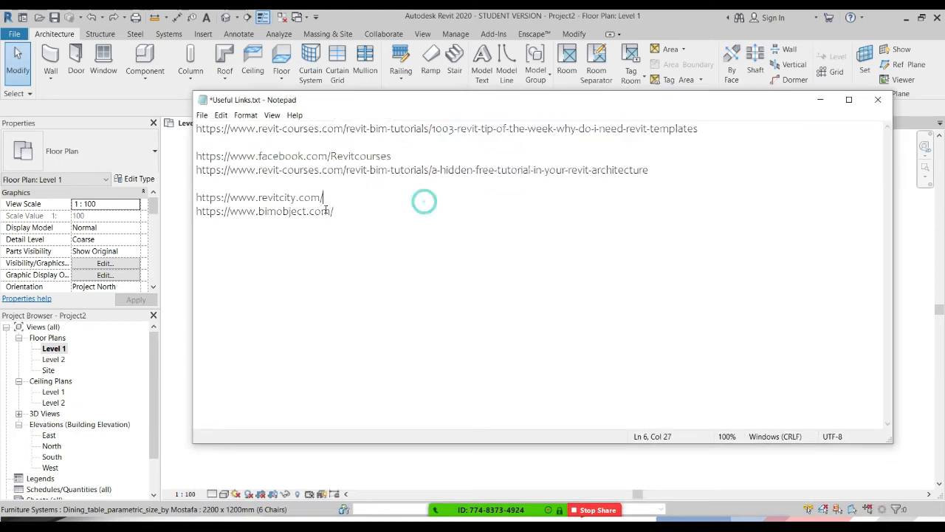
{"action": "left_click_drag", "start_coordinate": [325, 197], "coordinate": [196, 198]}
{"action": "left_click", "coordinate": [355, 207]}
{"action": "left_click_drag", "start_coordinate": [356, 208], "coordinate": [193, 197]}
{"action": "key", "text": "ctrl+c"}
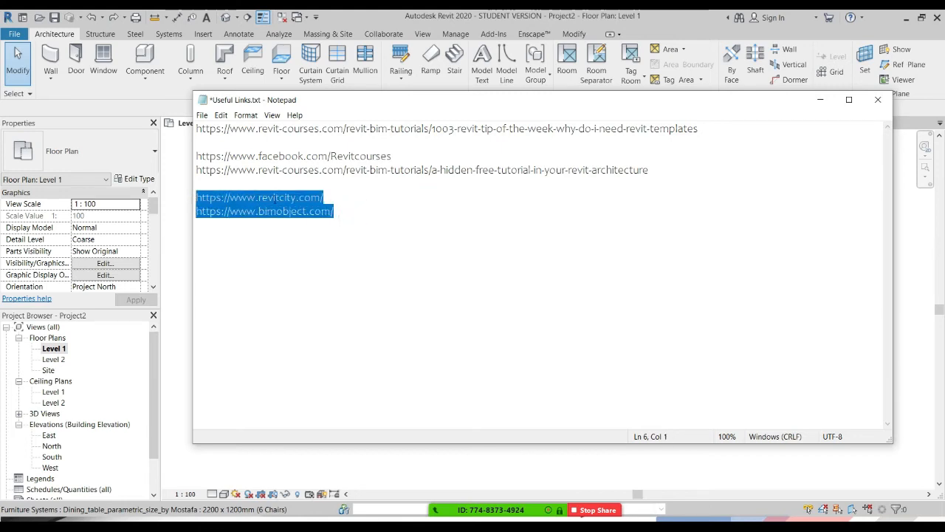
Switch to the Zoom group chat and send the two copied links privately to the preselected participant
{"action": "mouse_move", "coordinate": [512, 511]}
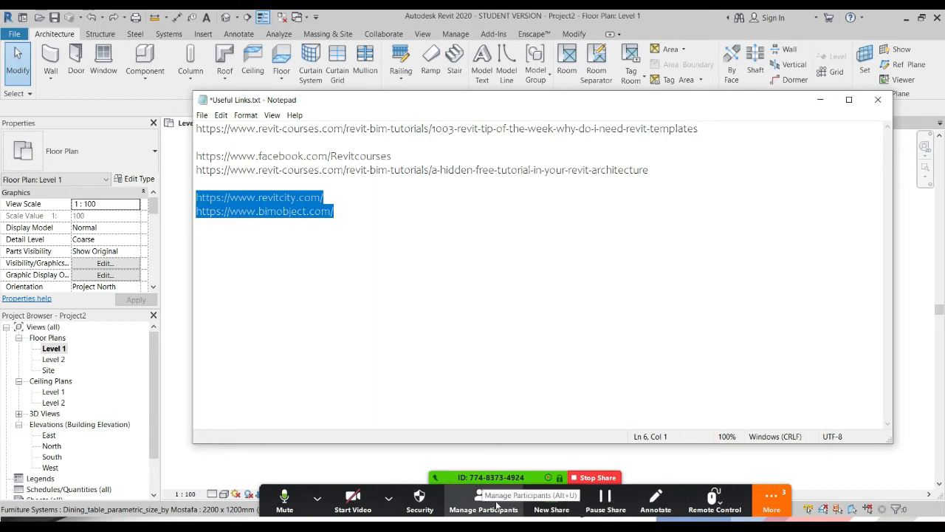
{"action": "left_click", "coordinate": [763, 506]}
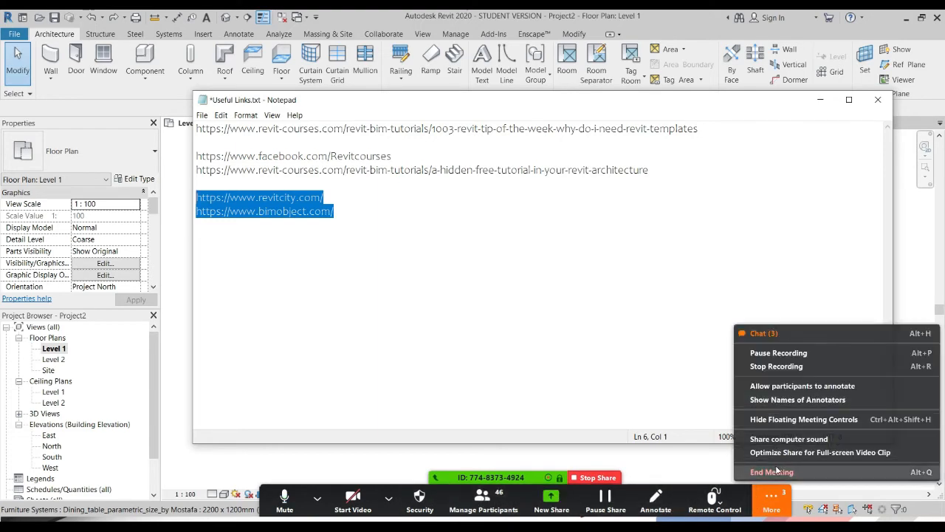
{"action": "left_click", "coordinate": [772, 333]}
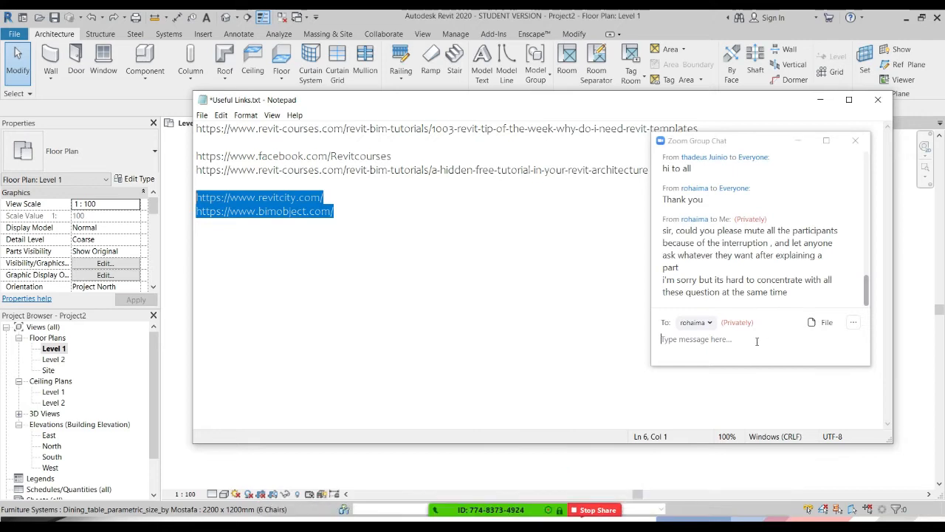
{"action": "left_click", "coordinate": [757, 341]}
{"action": "left_click", "coordinate": [754, 343]}
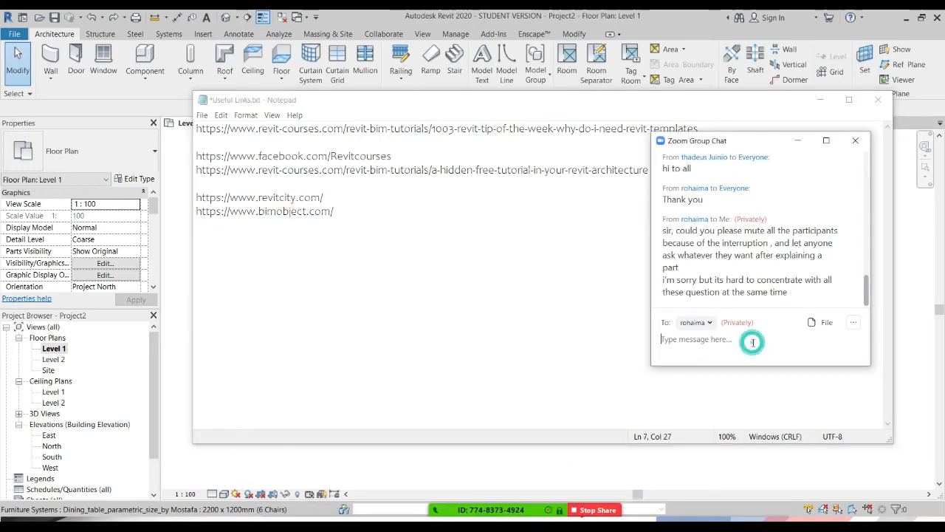
{"action": "key", "text": "ctrl+v"}
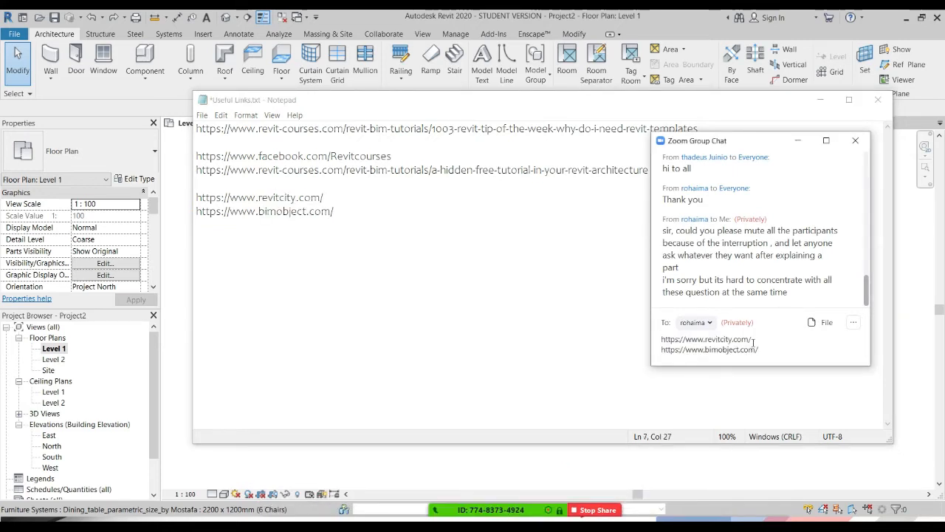
{"action": "key", "text": "Return"}
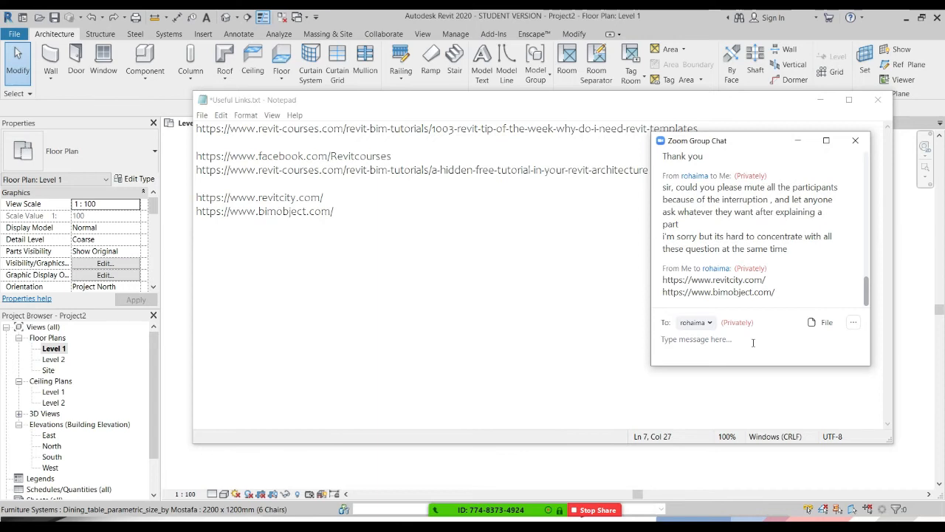
Minimize the Useful Links.txt notes to return to the Level 1 floor plan in Revit
{"action": "left_click", "coordinate": [820, 99]}
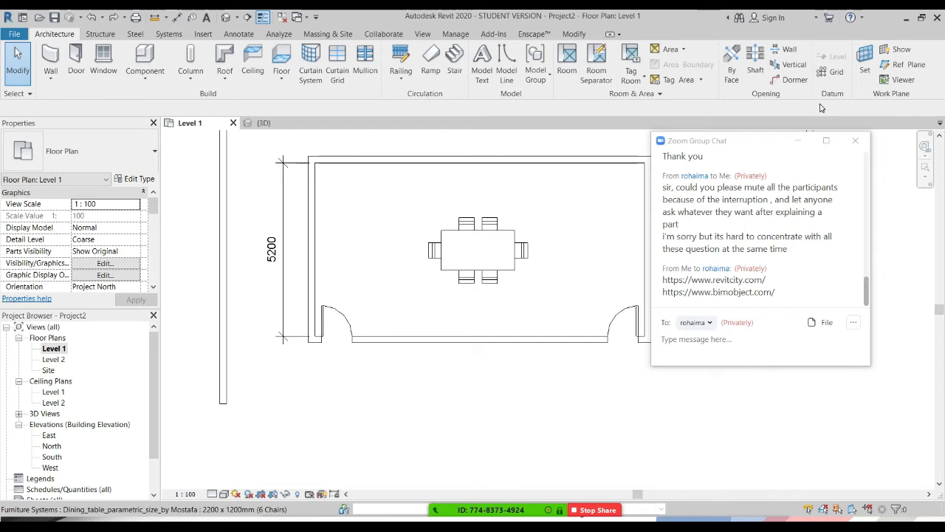
{"action": "left_click", "coordinate": [532, 35]}
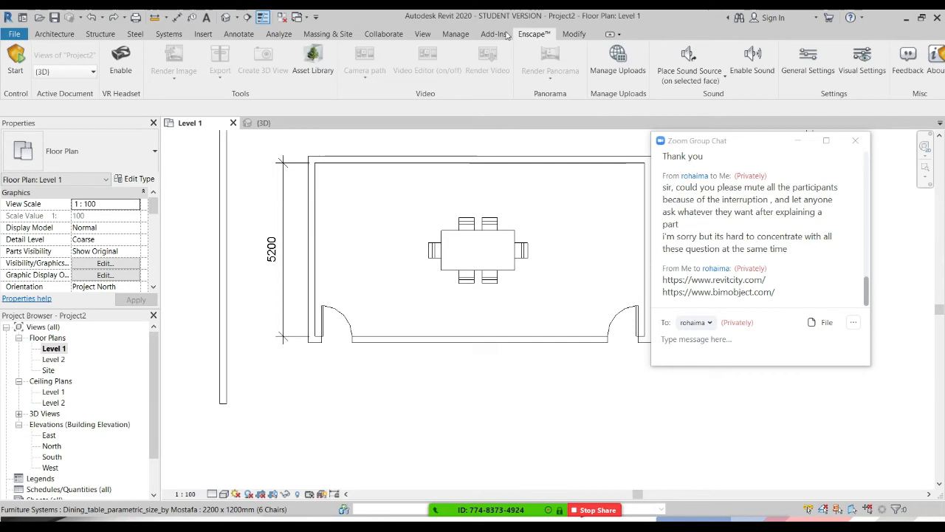
{"action": "left_click", "coordinate": [53, 35]}
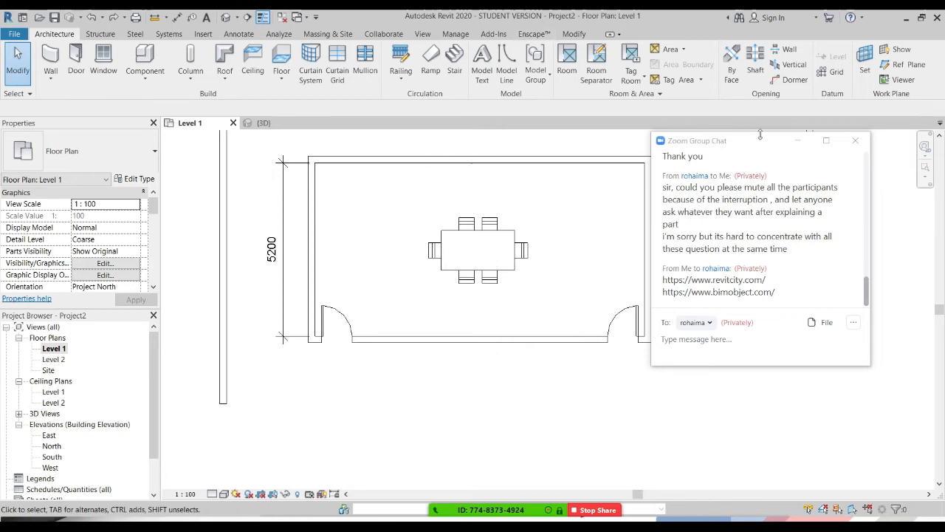
Send the copied revitcity.com and bimobject.com links to Everyone (in Meeting) in the Zoom group chat and minimize the chat
{"action": "left_click", "coordinate": [695, 323]}
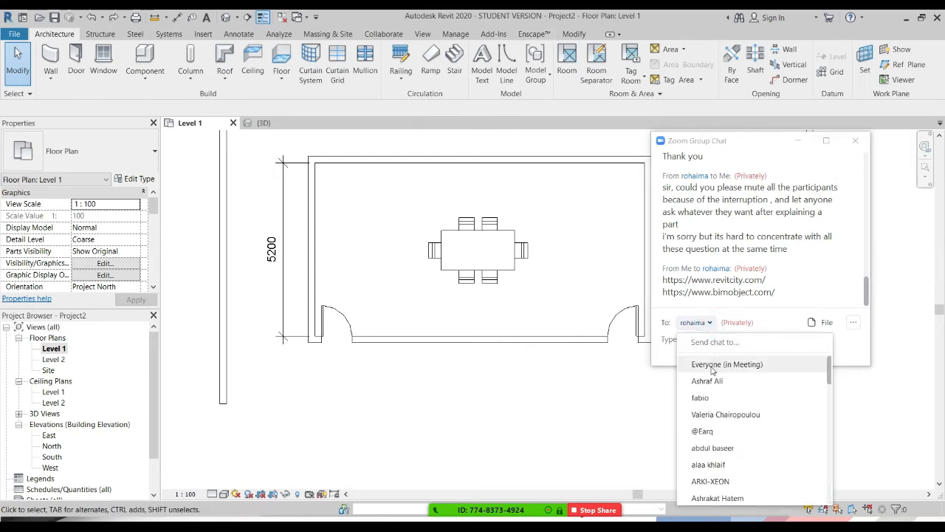
{"action": "left_click", "coordinate": [714, 365]}
{"action": "left_click", "coordinate": [706, 347]}
{"action": "key", "text": "ctrl+v"}
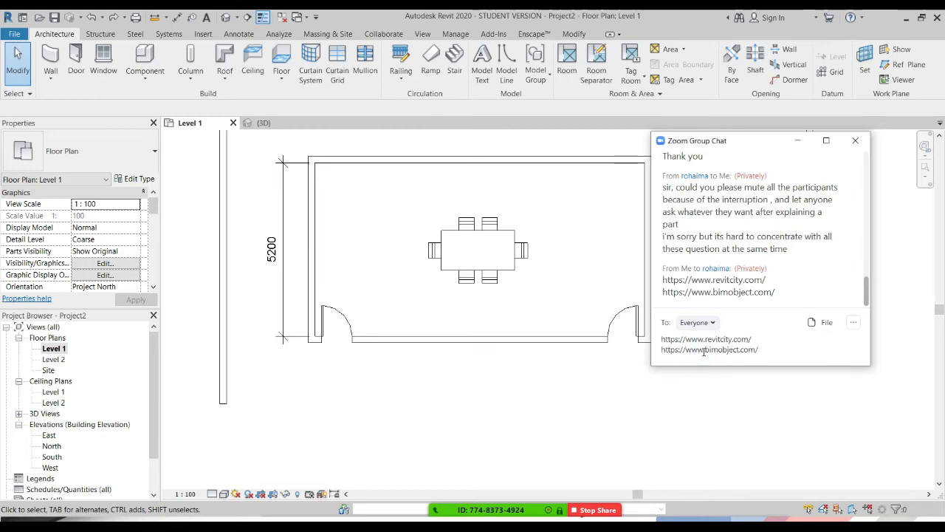
{"action": "key", "text": "Return"}
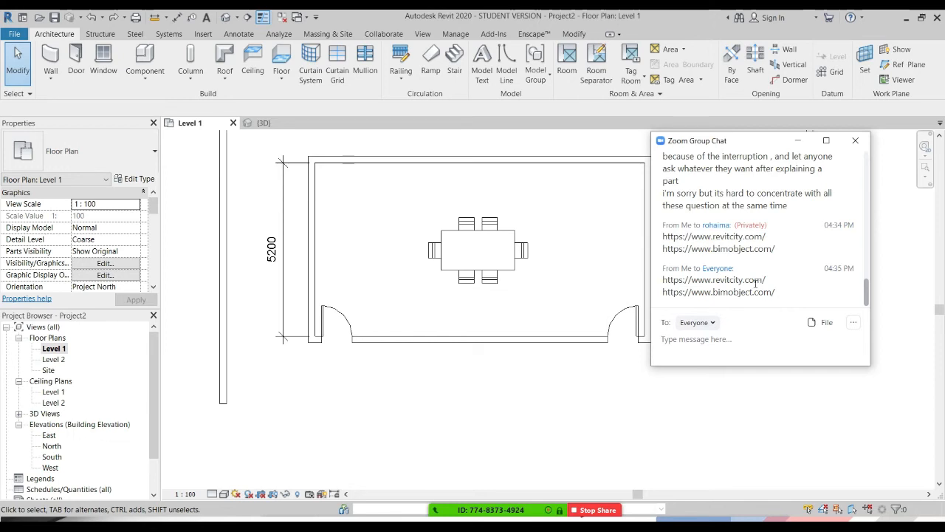
{"action": "scroll", "coordinate": [757, 240], "scroll_direction": "up", "scroll_amount": 2}
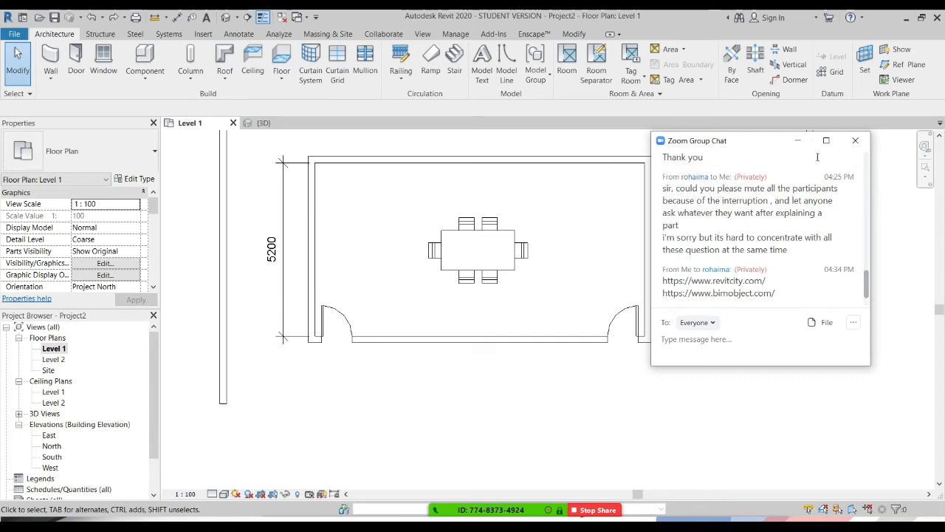
{"action": "left_click", "coordinate": [797, 140]}
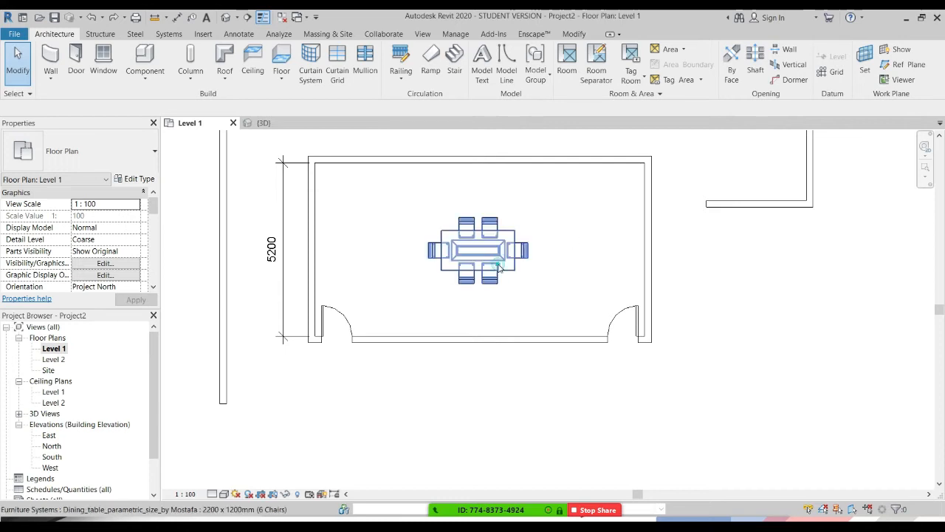
Open the 3D view and try the 2800 x 1200mm (8 Chairs) type for the dining table before applying 3600 x 1200mm (10 Chairs)
{"action": "left_click", "coordinate": [226, 17]}
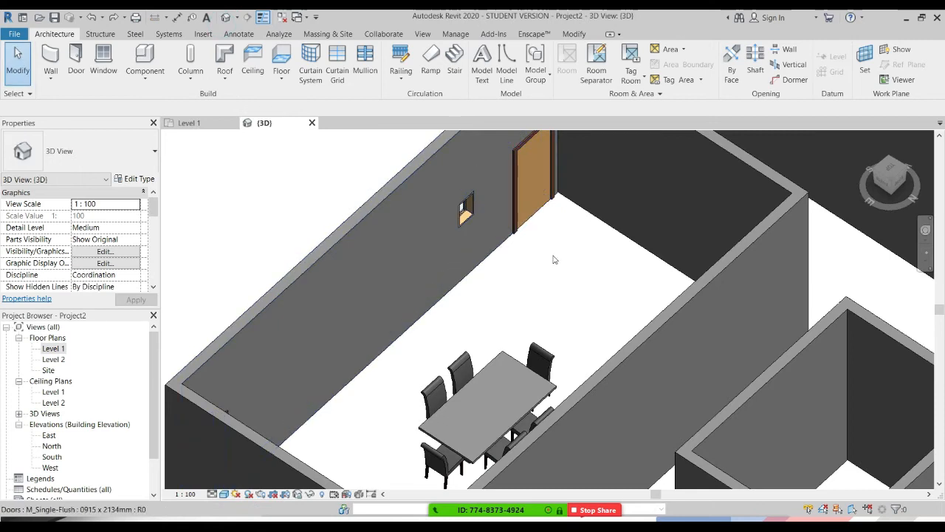
{"action": "left_click", "coordinate": [501, 299]}
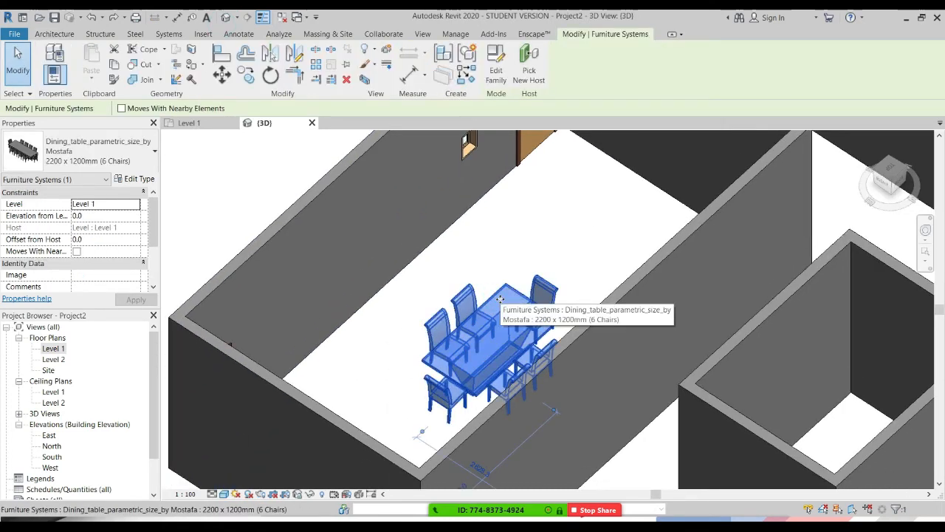
{"action": "middle_click_drag", "start_coordinate": [542, 319], "coordinate": [541, 229]}
{"action": "key", "text": "alt"}
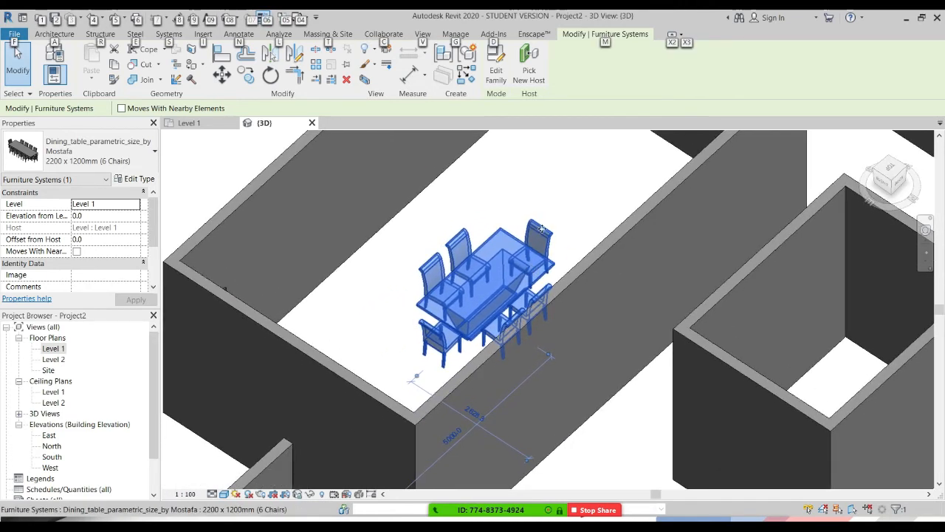
{"action": "left_click", "coordinate": [566, 200]}
{"action": "left_click", "coordinate": [504, 267]}
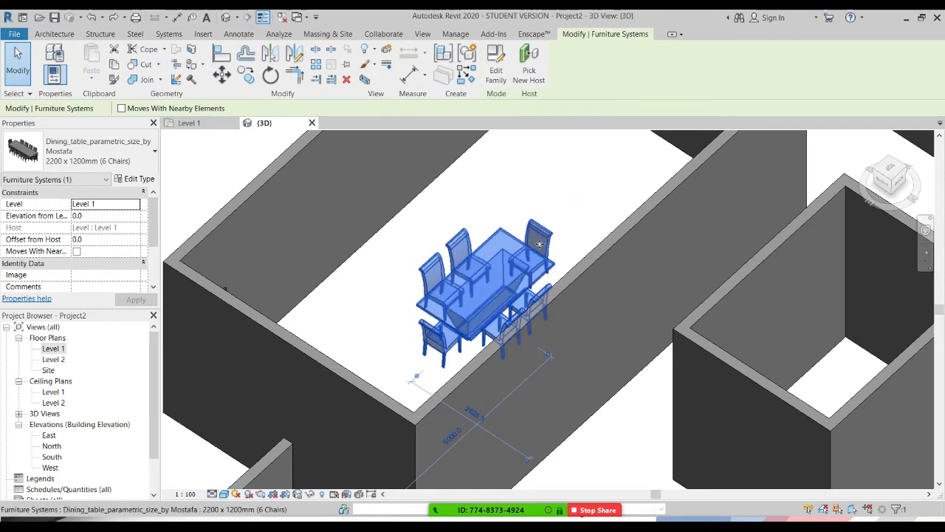
{"action": "left_click", "coordinate": [78, 144]}
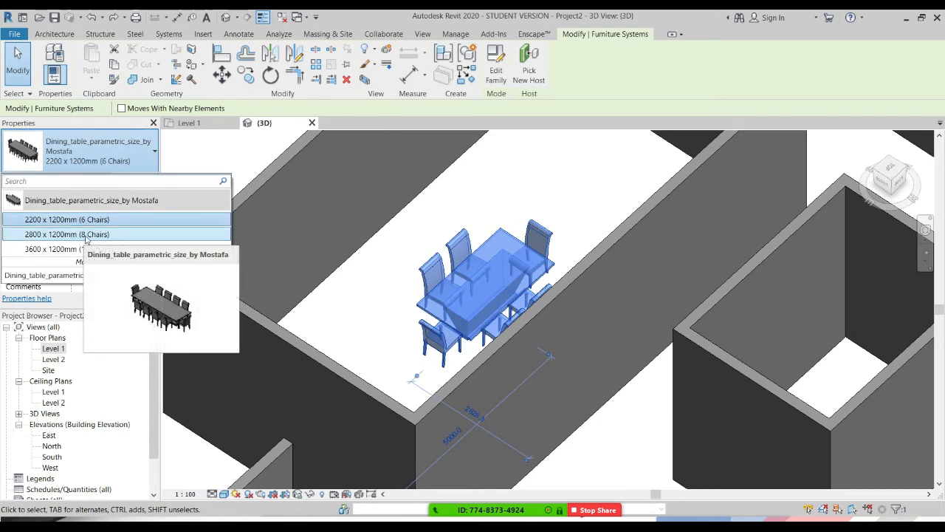
{"action": "left_click", "coordinate": [85, 234]}
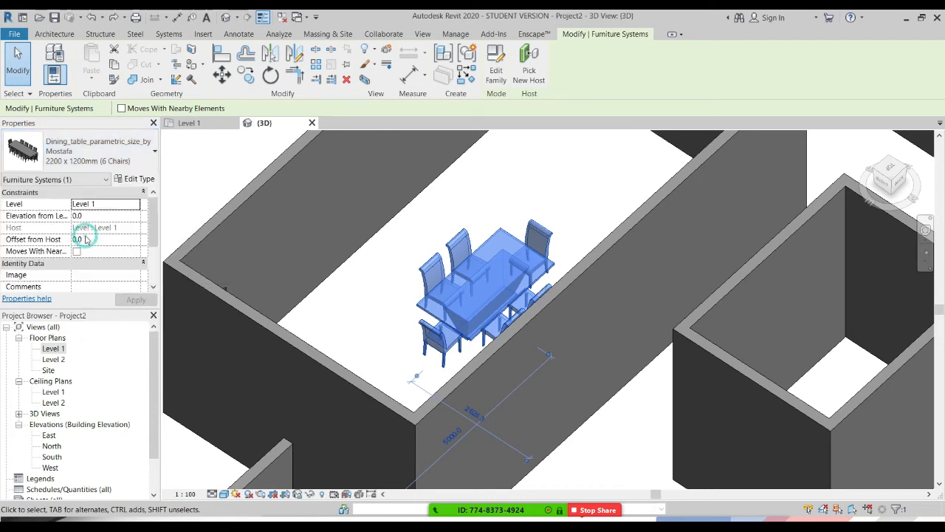
{"action": "left_click", "coordinate": [85, 145]}
{"action": "left_click", "coordinate": [72, 250]}
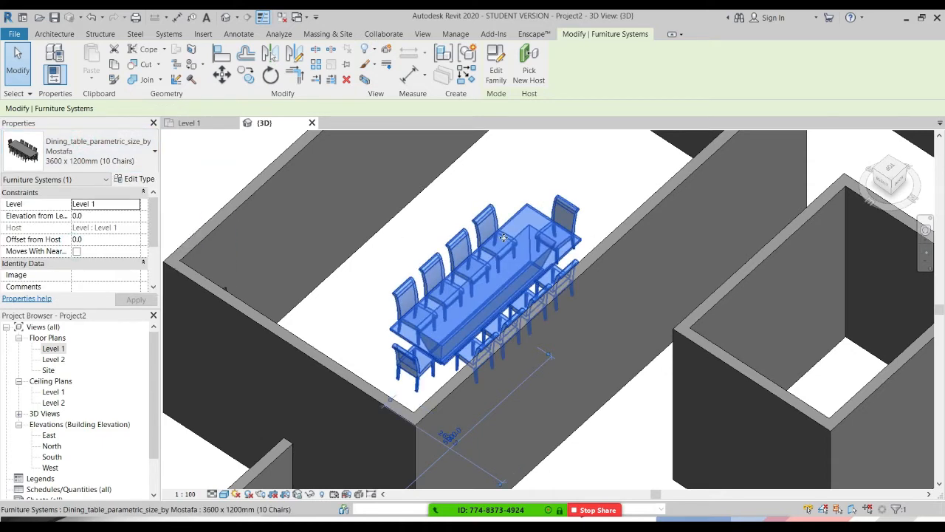
Deselect the dining table and inspect it with its chairs from the other side of the room
{"action": "middle_click_drag", "start_coordinate": [406, 293], "coordinate": [690, 348]}
{"action": "key", "text": "alt"}
{"action": "left_click", "coordinate": [690, 348]}
{"action": "key", "text": "alt"}
{"action": "middle_click_drag", "start_coordinate": [633, 343], "coordinate": [597, 327]}
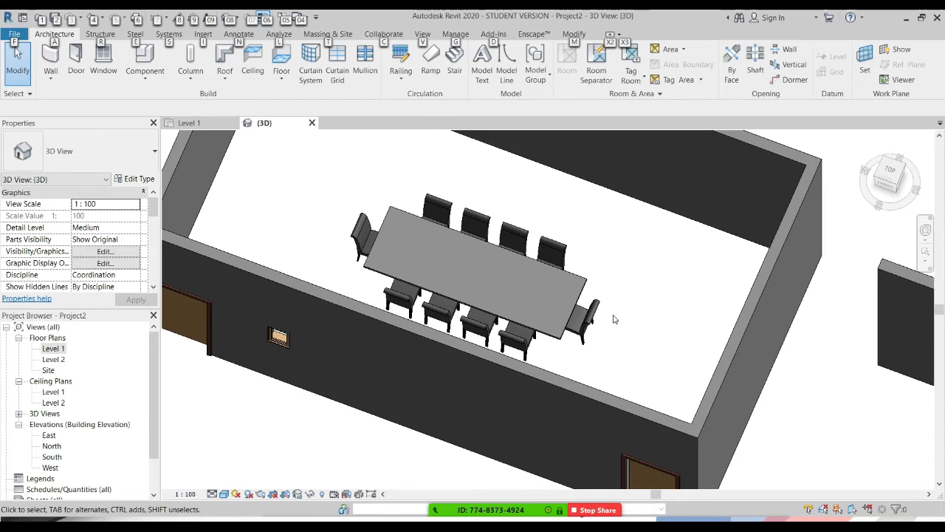
{"action": "scroll", "coordinate": [443, 330], "scroll_direction": "down", "scroll_amount": 3}
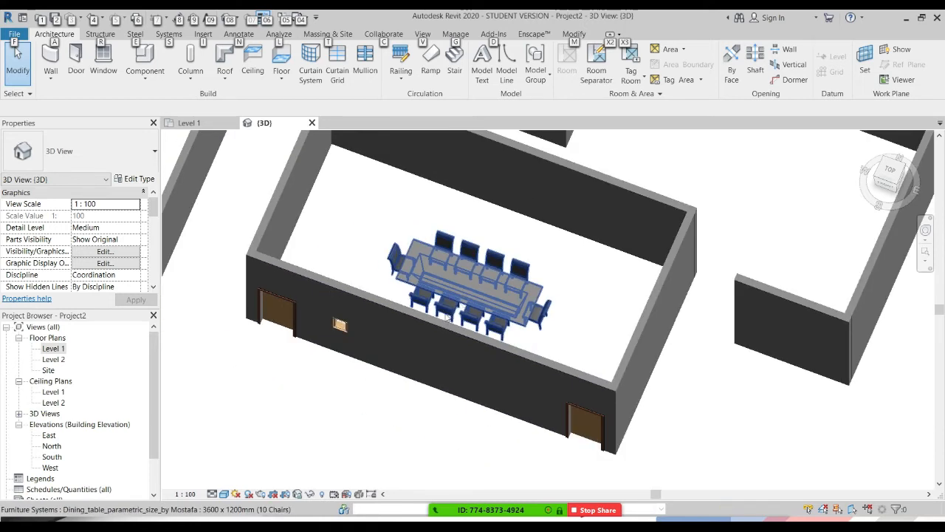
Change the door nearest the small window in the front wall to the M_Single-Flush 0762 x 2032mm type
{"action": "mouse_move", "coordinate": [439, 332]}
{"action": "middle_mouse_down", "text": "shift"}
{"action": "mouse_move", "coordinate": [450, 335]}
{"action": "mouse_move", "coordinate": [447, 345]}
{"action": "middle_mouse_up", "text": "shift"}
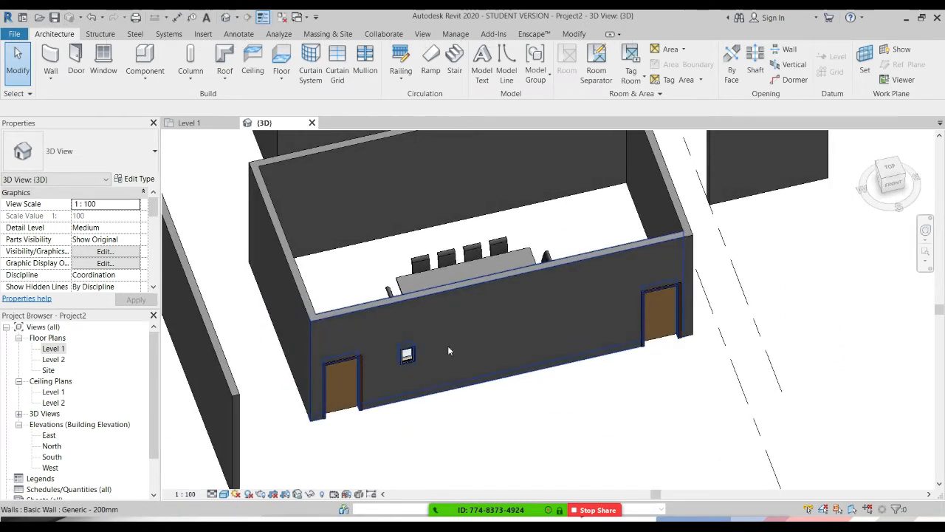
{"action": "left_click", "coordinate": [339, 385]}
{"action": "middle_click_drag", "start_coordinate": [338, 385], "coordinate": [355, 313]}
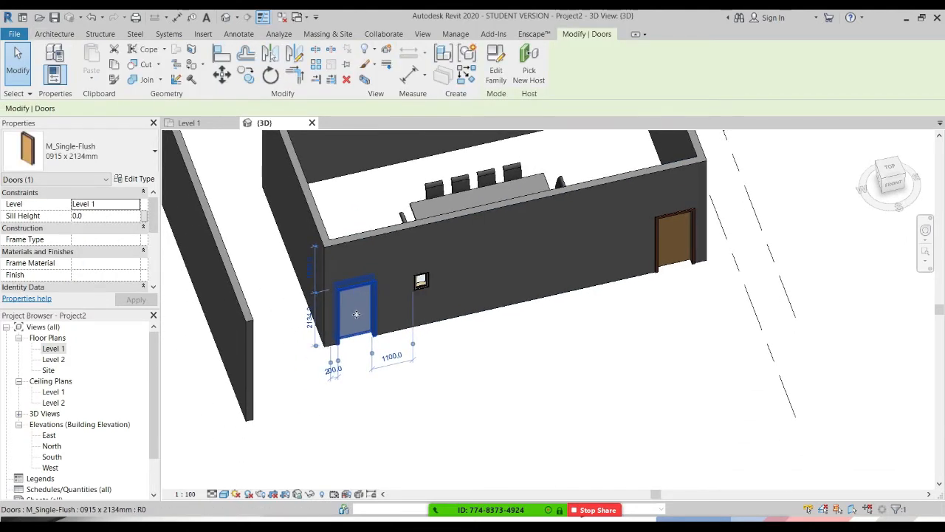
{"action": "left_click", "coordinate": [81, 159]}
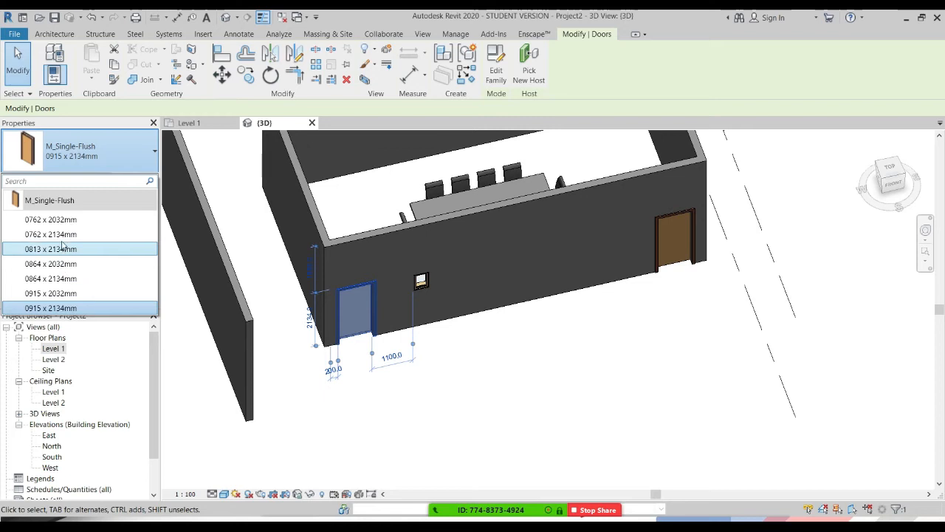
{"action": "left_click", "coordinate": [67, 220]}
{"action": "middle_click_drag", "start_coordinate": [350, 359], "coordinate": [379, 284]}
{"action": "key", "text": "alt"}
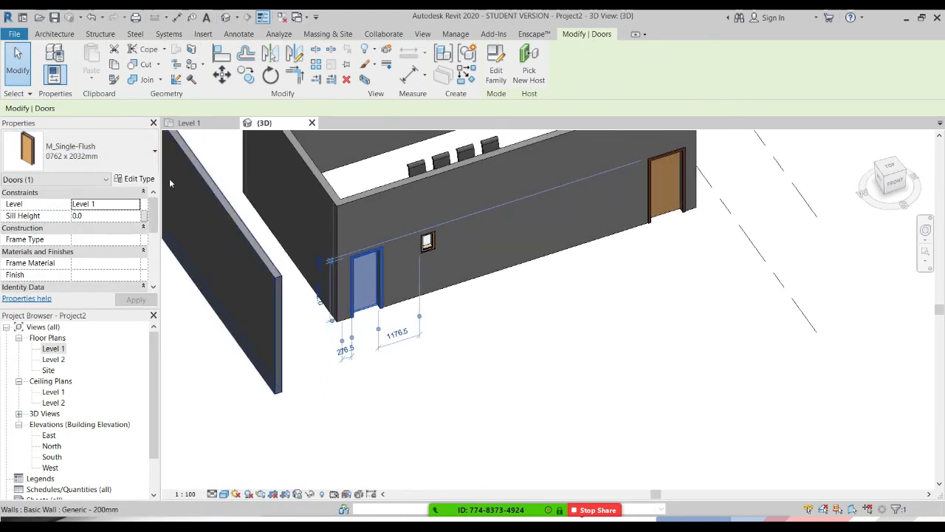
{"action": "left_click", "coordinate": [135, 178]}
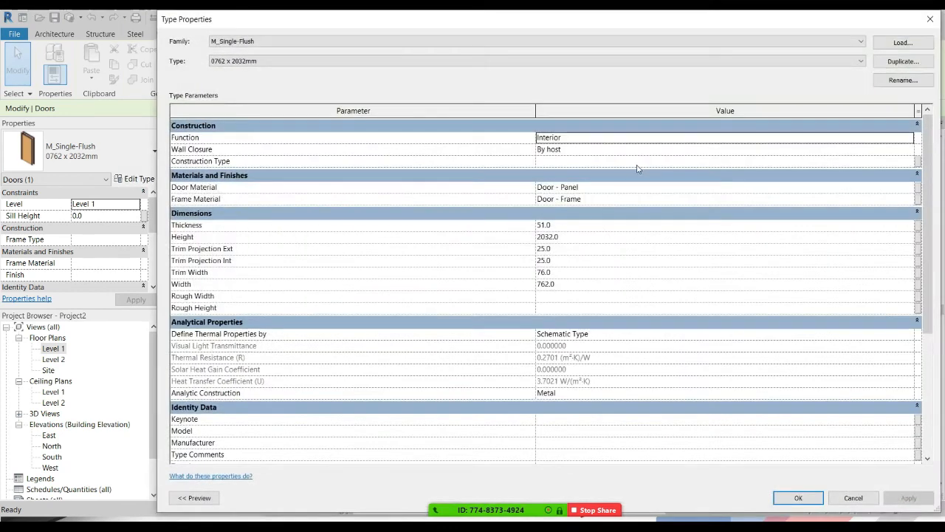
{"action": "left_click", "coordinate": [557, 226]}
{"action": "left_click", "coordinate": [560, 252]}
{"action": "left_click", "coordinate": [564, 241]}
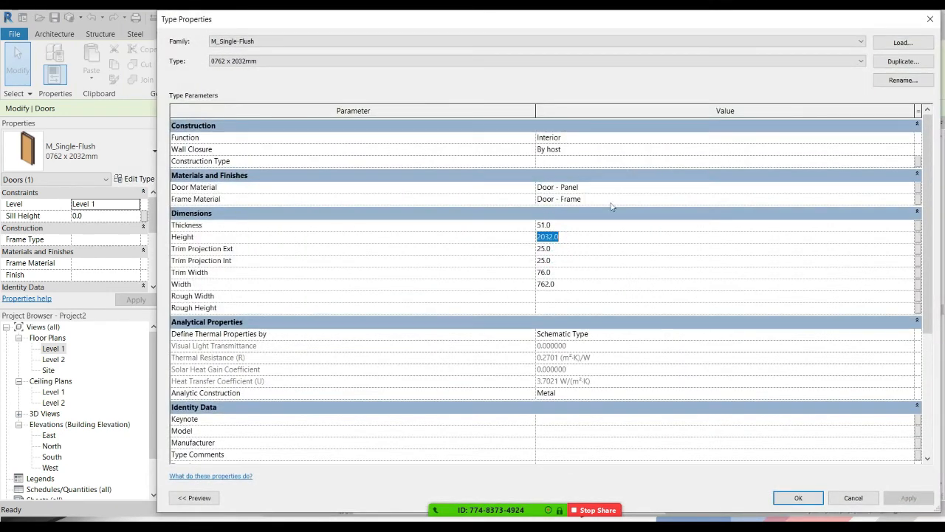
{"action": "left_click_drag", "start_coordinate": [939, 94], "coordinate": [594, 108]}
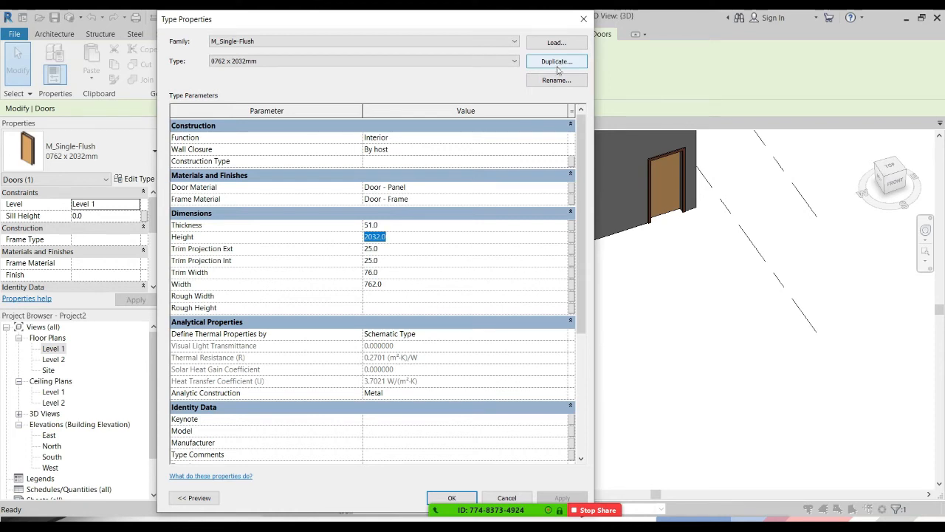
{"action": "left_click", "coordinate": [552, 62]}
{"action": "left_click", "coordinate": [580, 18]}
{"action": "left_click", "coordinate": [641, 321]}
{"action": "middle_click_drag", "start_coordinate": [631, 285], "coordinate": [620, 353]}
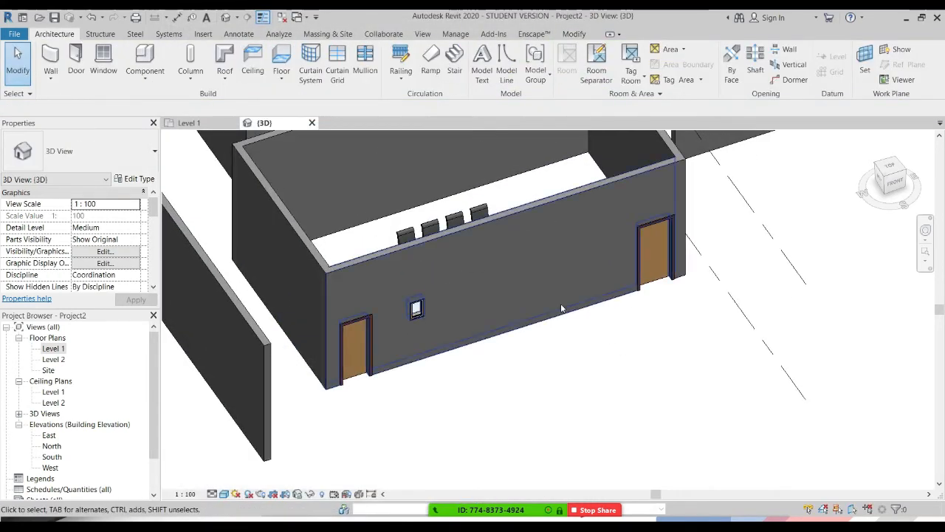
Duplicate the type of the door beside the small window under the name 0900 x 2200mm and keep that type current
{"action": "left_click", "coordinate": [342, 350]}
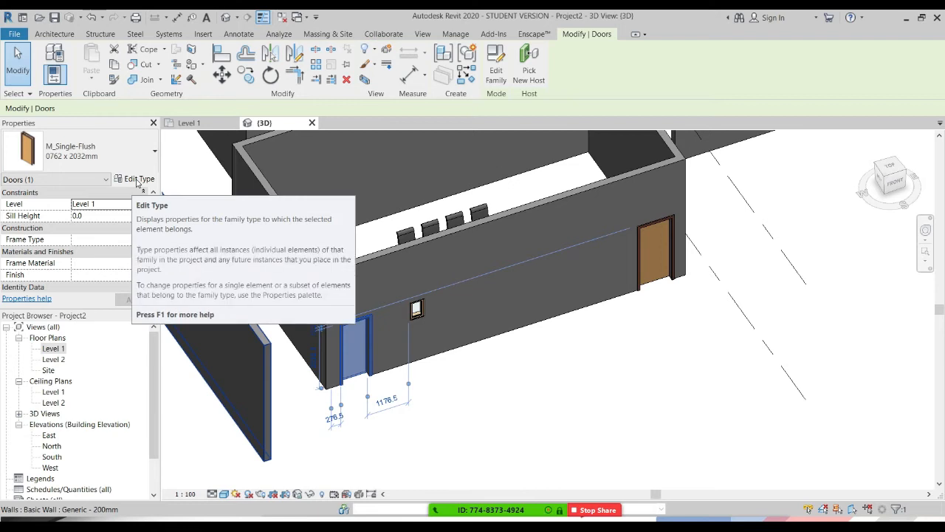
{"action": "left_click", "coordinate": [137, 179]}
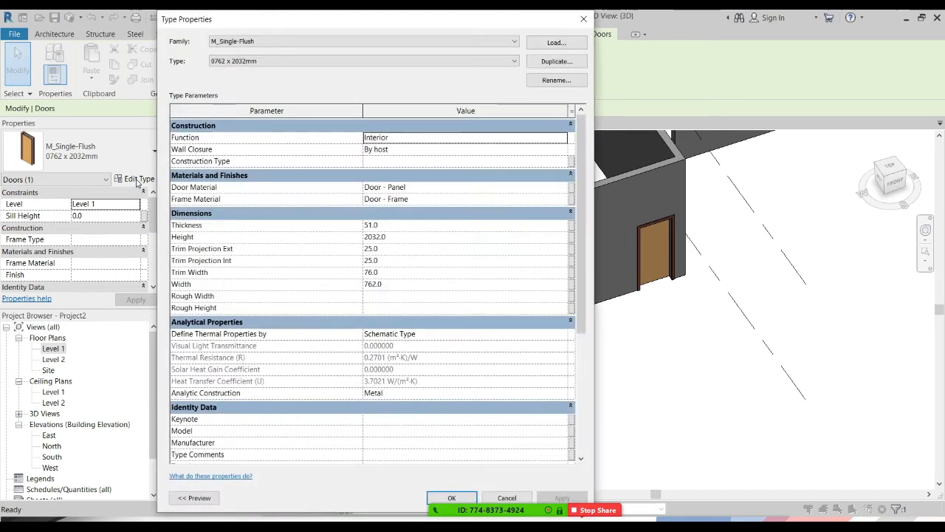
{"action": "left_click", "coordinate": [556, 62]}
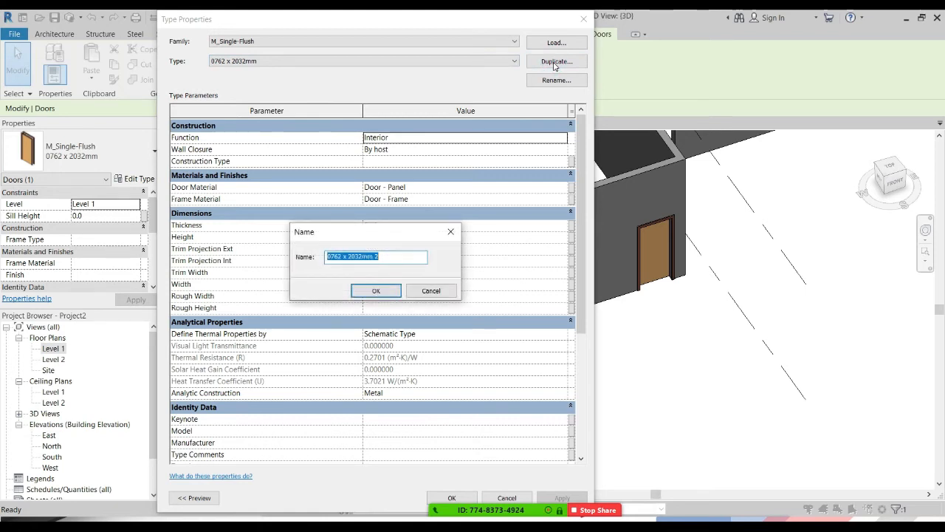
{"action": "type", "text": "0900"}
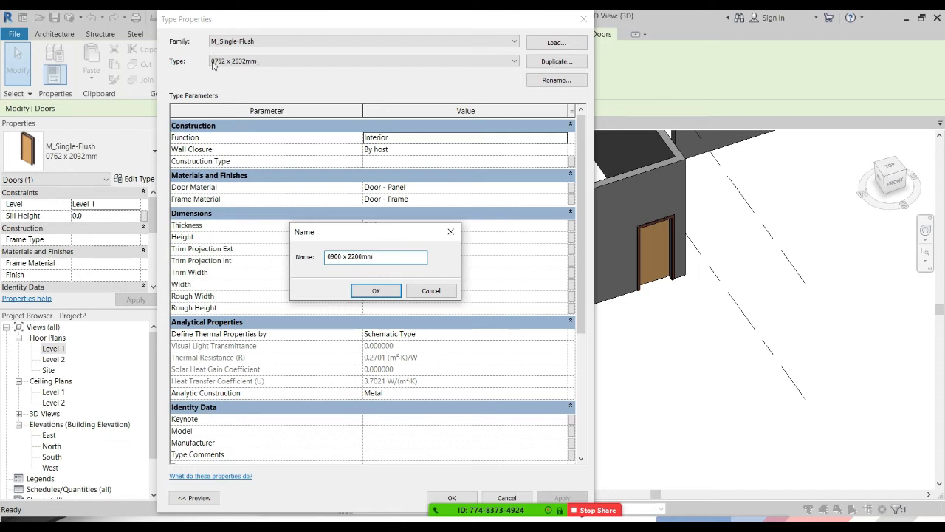
{"action": "left_click", "coordinate": [376, 290]}
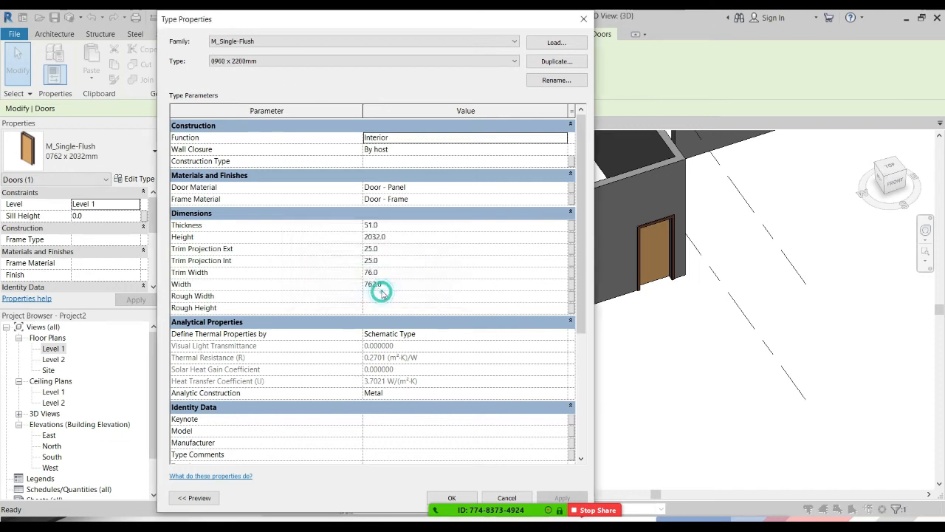
{"action": "left_click", "coordinate": [325, 62]}
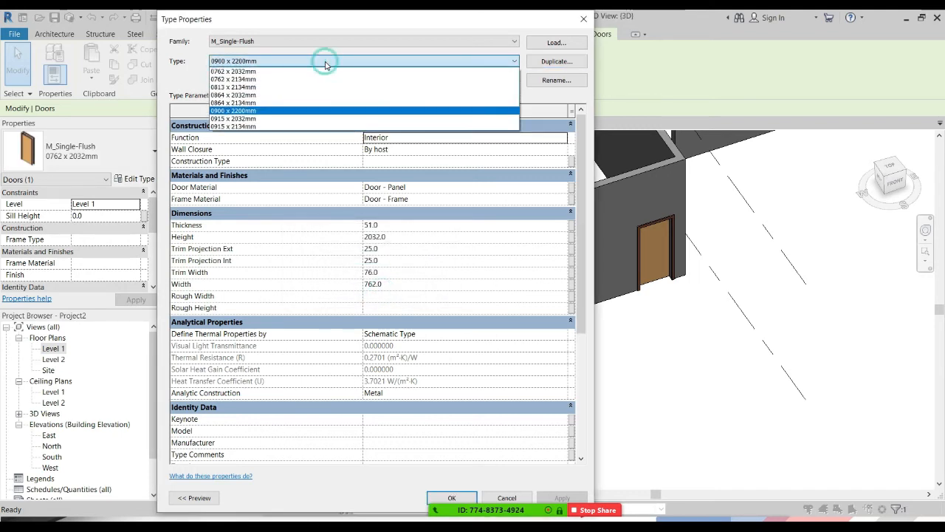
{"action": "left_click", "coordinate": [288, 110]}
Set the 0900 x 2200mm door type's height to 2200 and its width to 900
{"action": "left_click", "coordinate": [406, 240]}
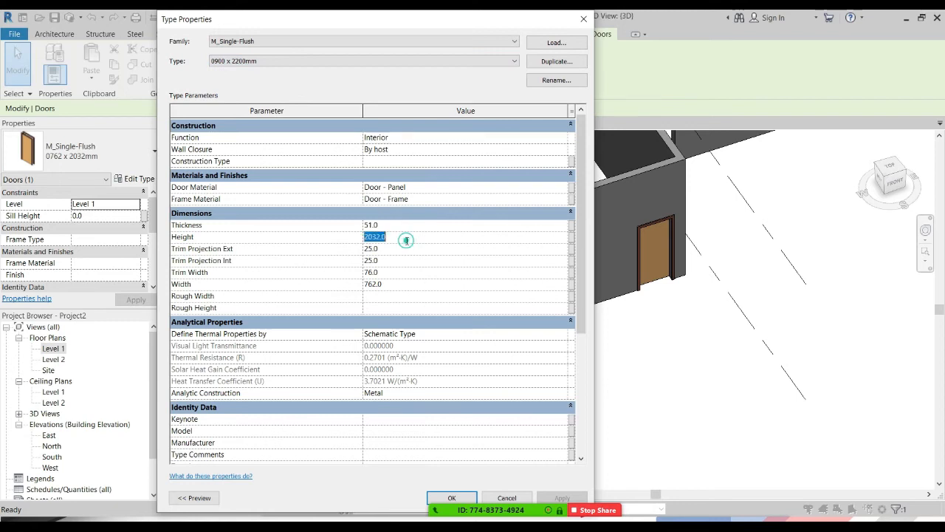
{"action": "type", "text": "2200"}
{"action": "left_click", "coordinate": [398, 283]}
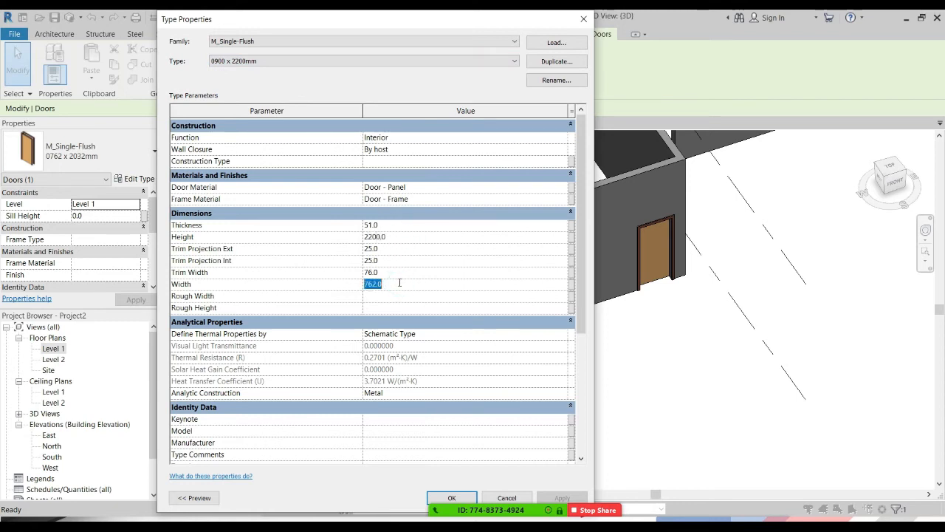
{"action": "type", "text": "900"}
{"action": "left_click", "coordinate": [424, 272]}
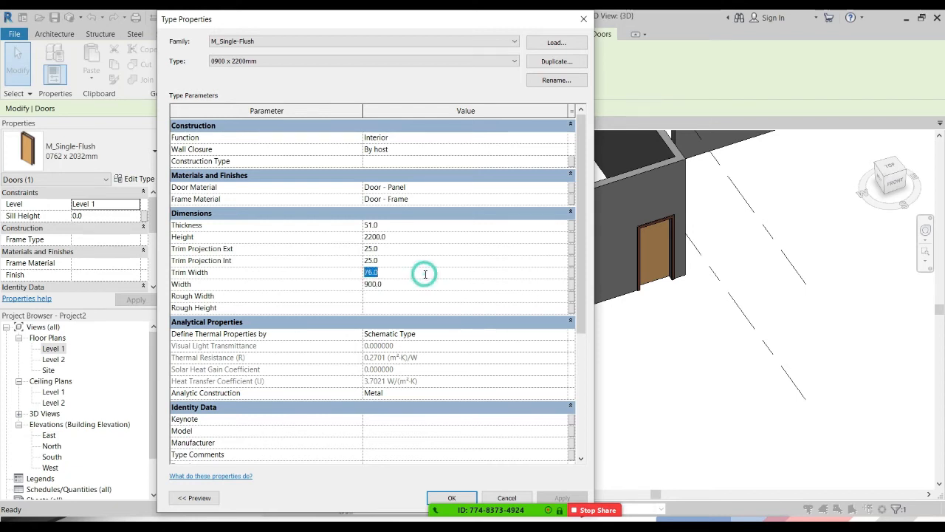
{"action": "left_click", "coordinate": [420, 236]}
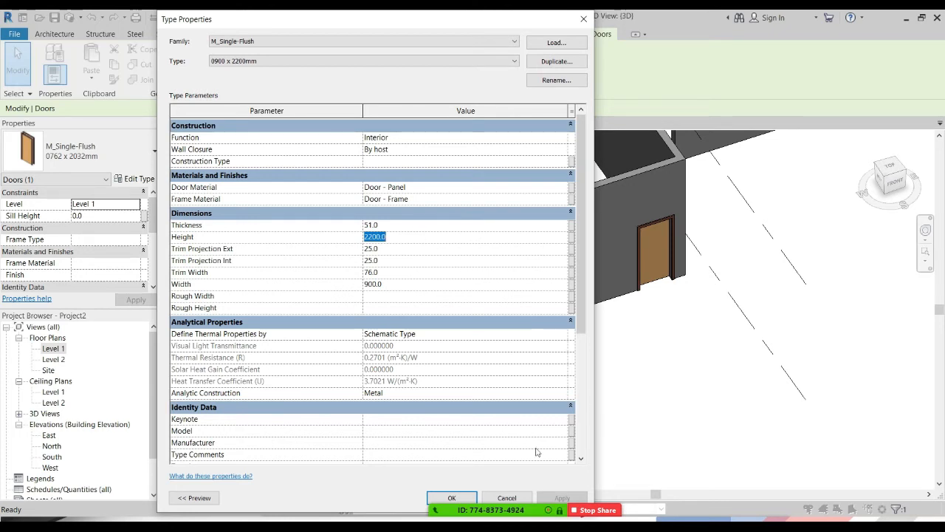
Apply the 0900 x 2200mm type's new dimensions to the door beside the small window and deselect the door
{"action": "left_click", "coordinate": [446, 497]}
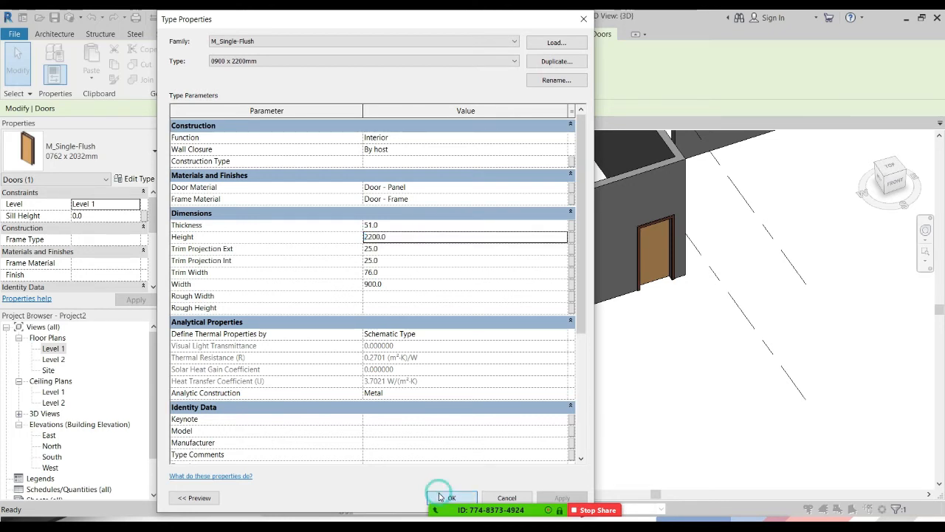
{"action": "left_click", "coordinate": [457, 411]}
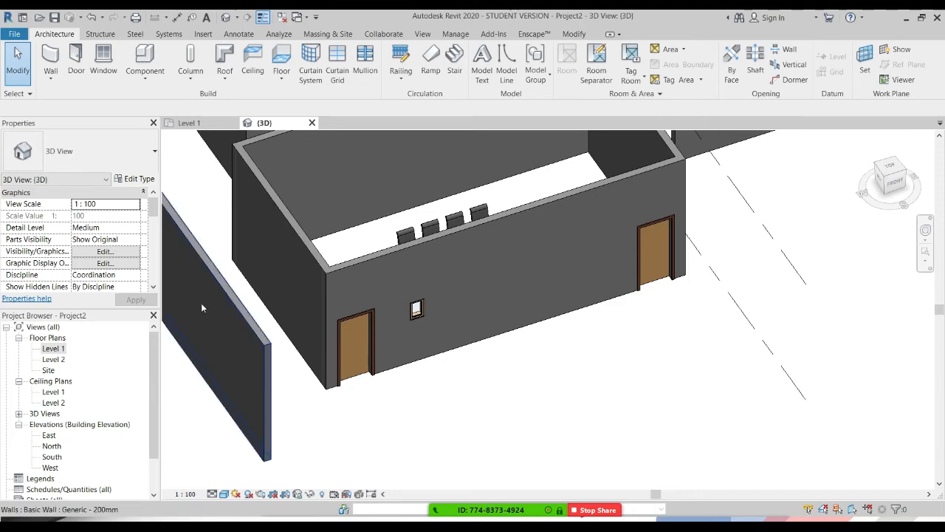
Check the width in the type properties of the door farther from the small window, leaving everything as is
{"action": "left_click", "coordinate": [655, 277]}
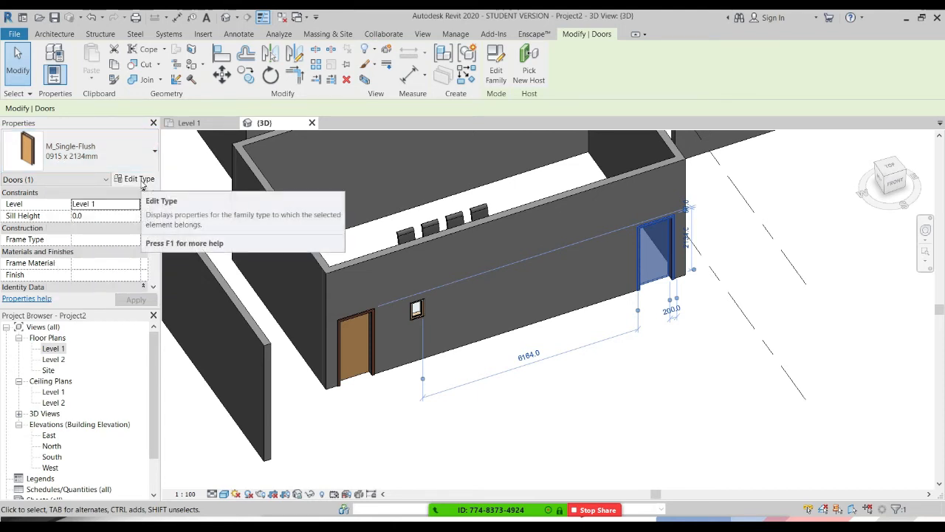
{"action": "left_click", "coordinate": [140, 178]}
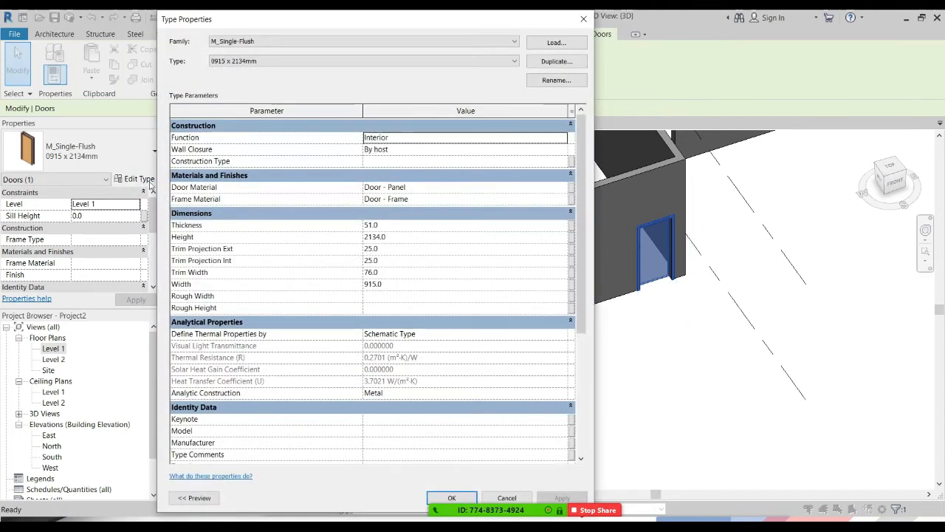
{"action": "left_click", "coordinate": [415, 285]}
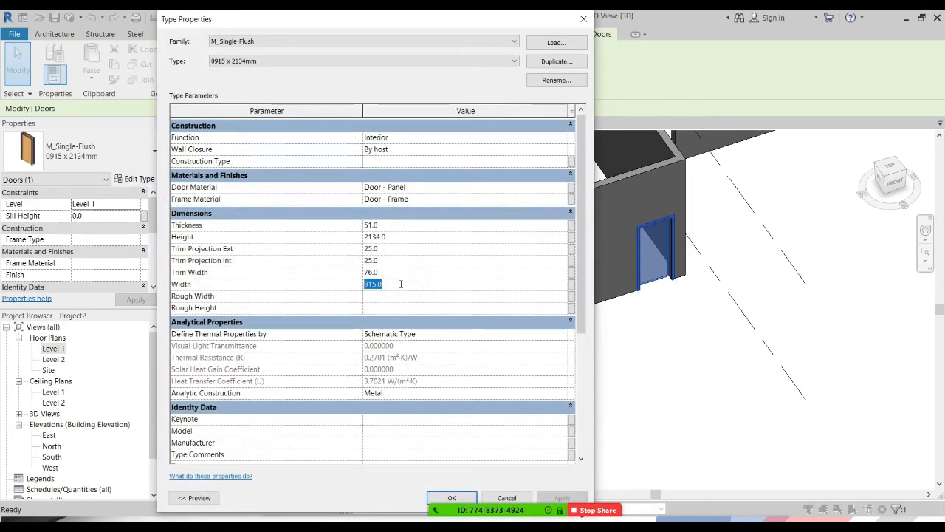
{"action": "left_click", "coordinate": [583, 18]}
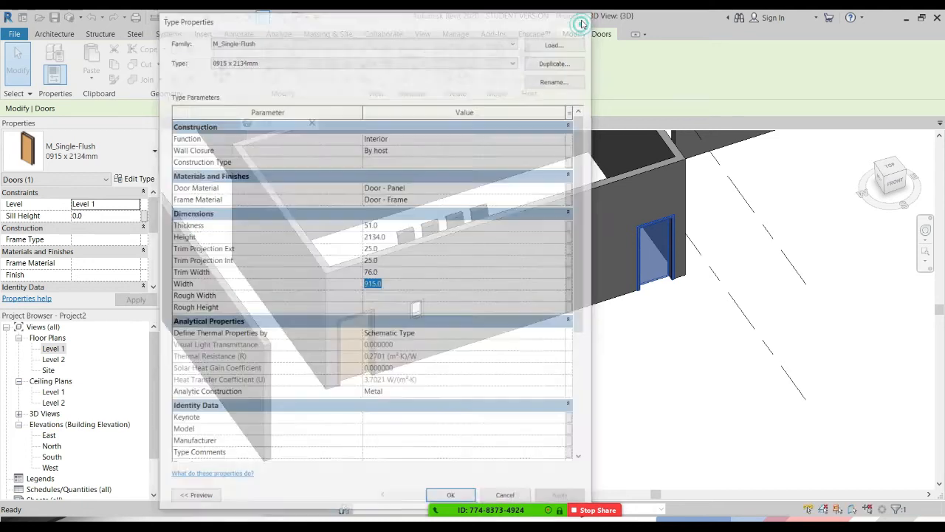
Deselect the door and compare both front doors from another angle, including an overview of the whole building
{"action": "left_click", "coordinate": [665, 381]}
{"action": "mouse_move", "coordinate": [667, 380]}
{"action": "middle_mouse_down", "text": "shift"}
{"action": "mouse_move", "coordinate": [636, 390]}
{"action": "mouse_move", "coordinate": [652, 384]}
{"action": "middle_mouse_up", "text": "shift"}
{"action": "middle_click_drag", "start_coordinate": [606, 323], "coordinate": [602, 383]}
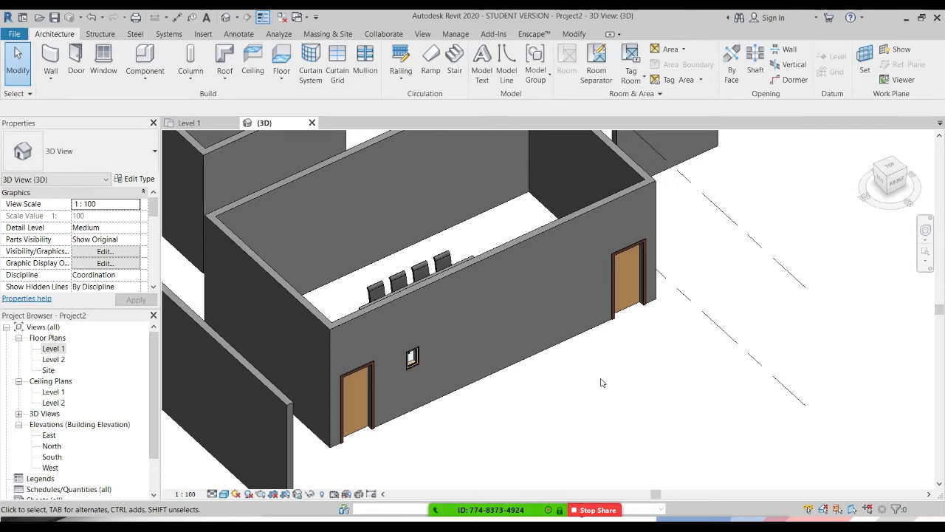
{"action": "middle_click_drag", "start_coordinate": [629, 340], "coordinate": [628, 343]}
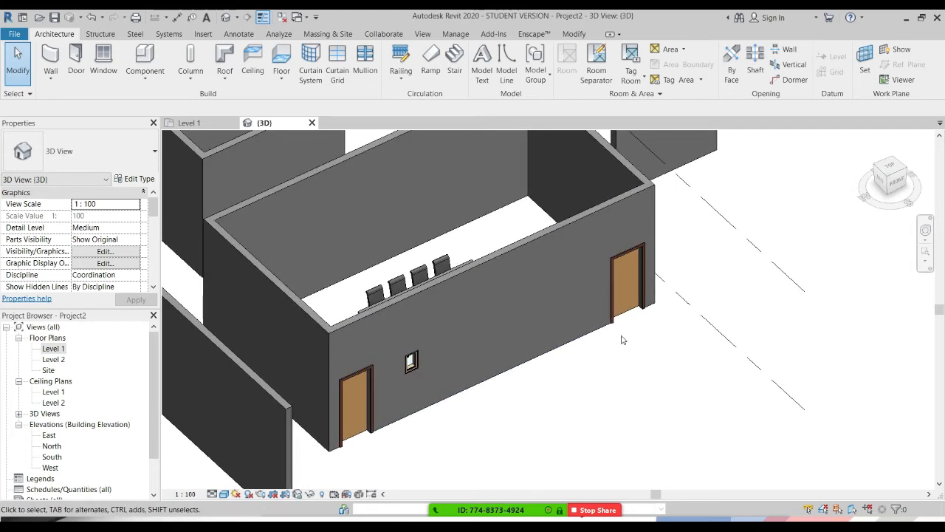
{"action": "middle_click_drag", "start_coordinate": [571, 350], "coordinate": [559, 389], "text": "shift"}
{"action": "scroll", "coordinate": [554, 376], "scroll_direction": "down", "scroll_amount": 2}
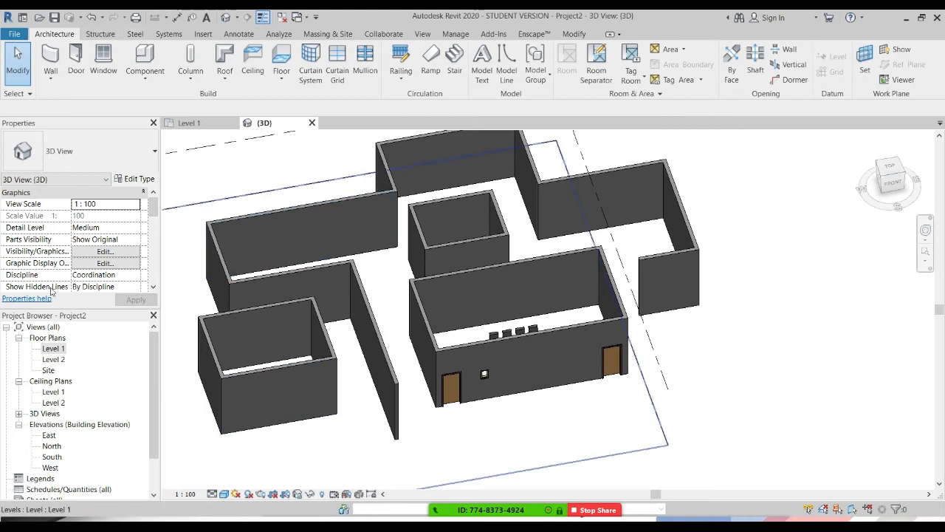
Open the Level 1 floor plan and start an architectural floor of type Generic 150mm
{"action": "double_click", "coordinate": [53, 348]}
{"action": "scroll", "coordinate": [390, 270], "scroll_direction": "down", "scroll_amount": 2}
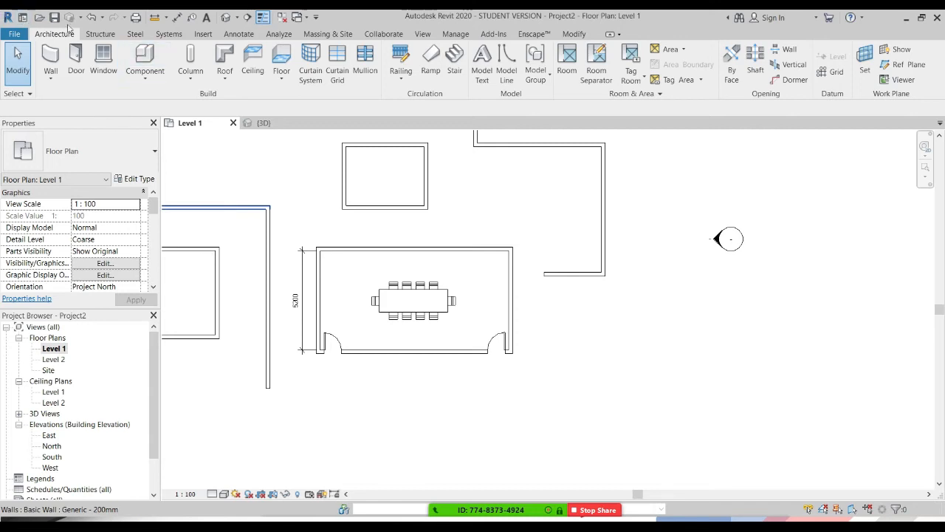
{"action": "scroll", "coordinate": [399, 207], "scroll_direction": "down", "scroll_amount": 3}
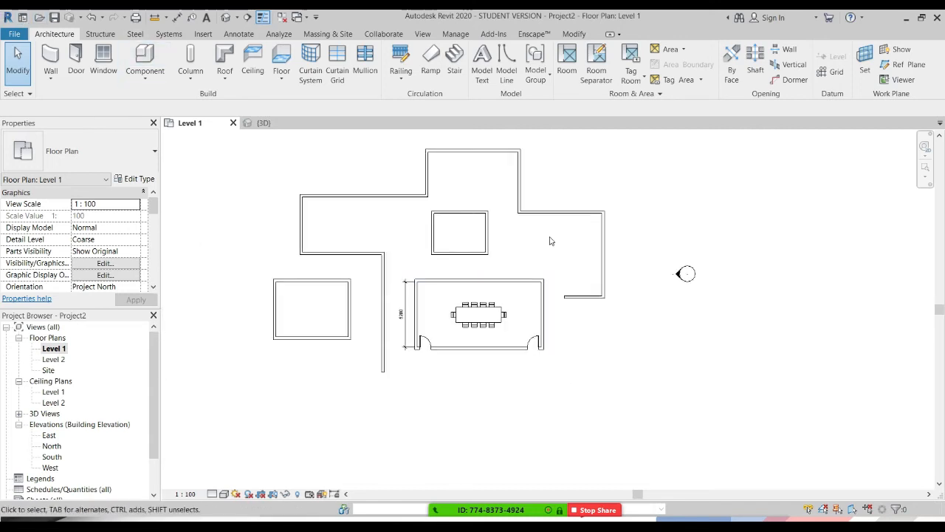
{"action": "middle_click_drag", "start_coordinate": [476, 314], "coordinate": [470, 340]}
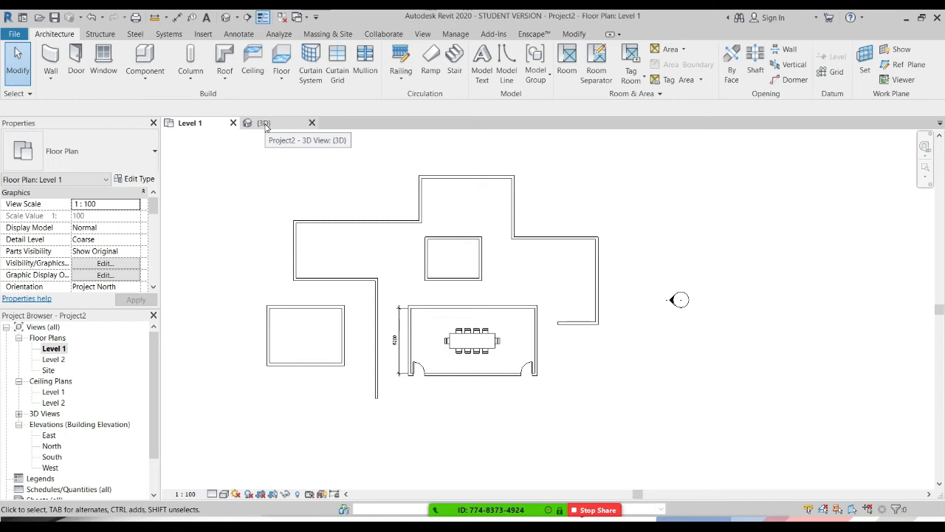
{"action": "left_click", "coordinate": [281, 78]}
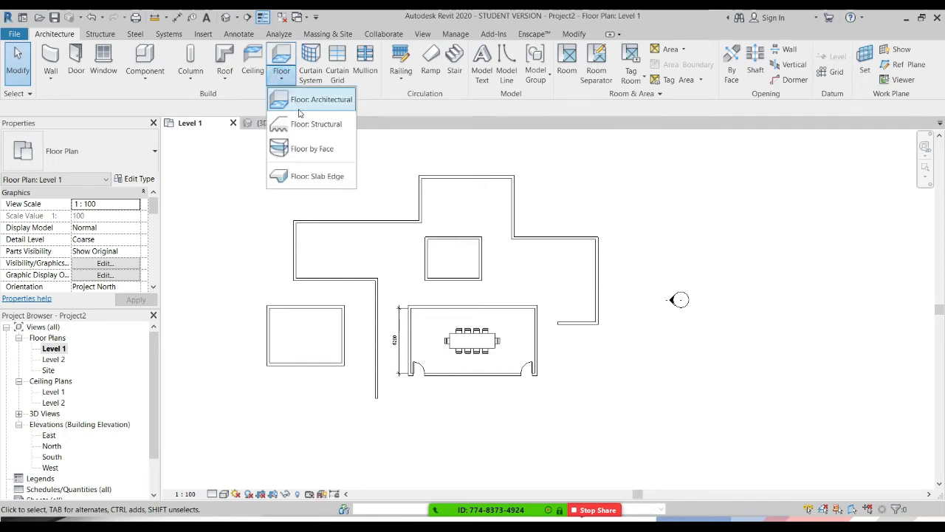
{"action": "left_click", "coordinate": [301, 105]}
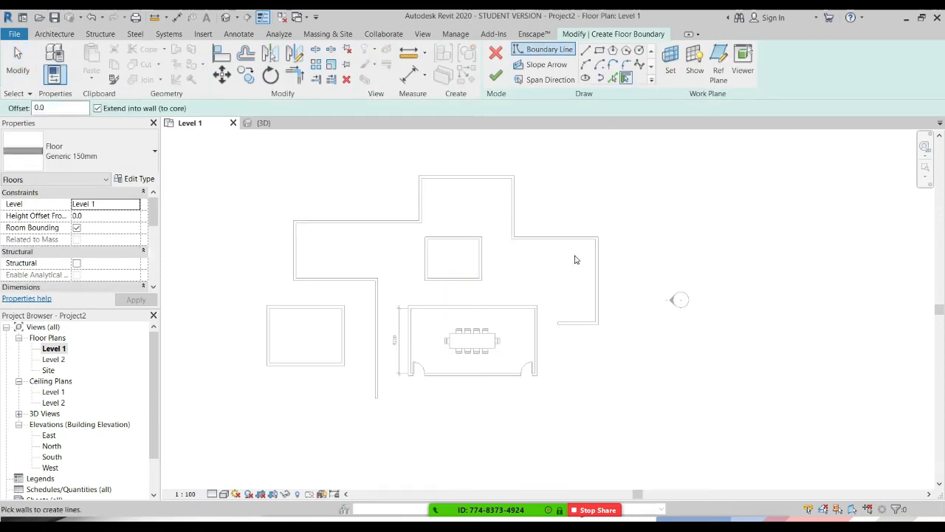
Pick the dining room's four walls as the floor boundary and finish the floor
{"action": "scroll", "coordinate": [559, 214], "scroll_direction": "up", "scroll_amount": 2}
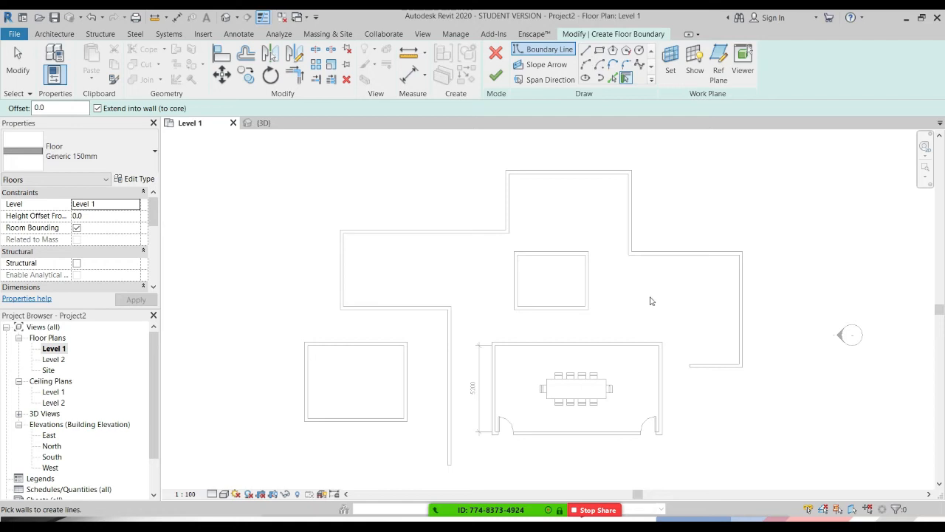
{"action": "left_click", "coordinate": [599, 342]}
{"action": "left_click", "coordinate": [661, 365]}
{"action": "left_click", "coordinate": [601, 434]}
{"action": "left_click", "coordinate": [493, 395]}
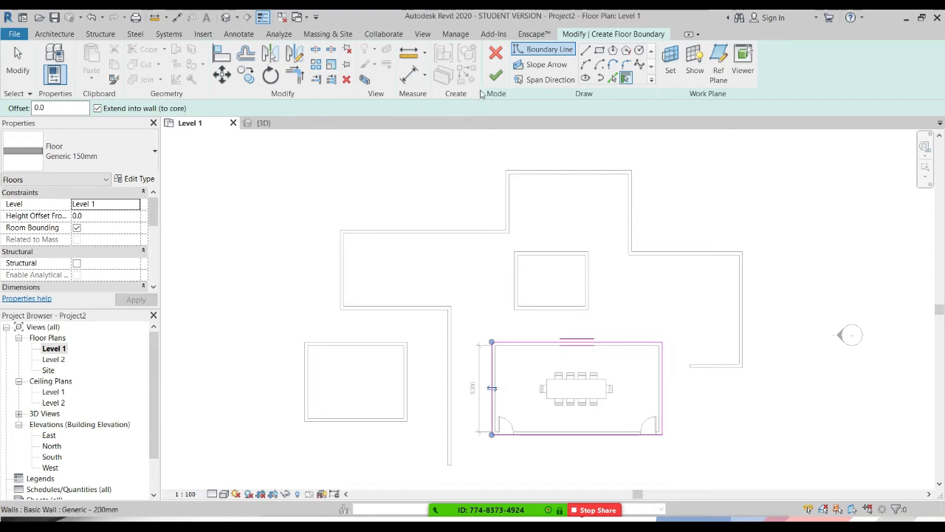
{"action": "left_click", "coordinate": [495, 76]}
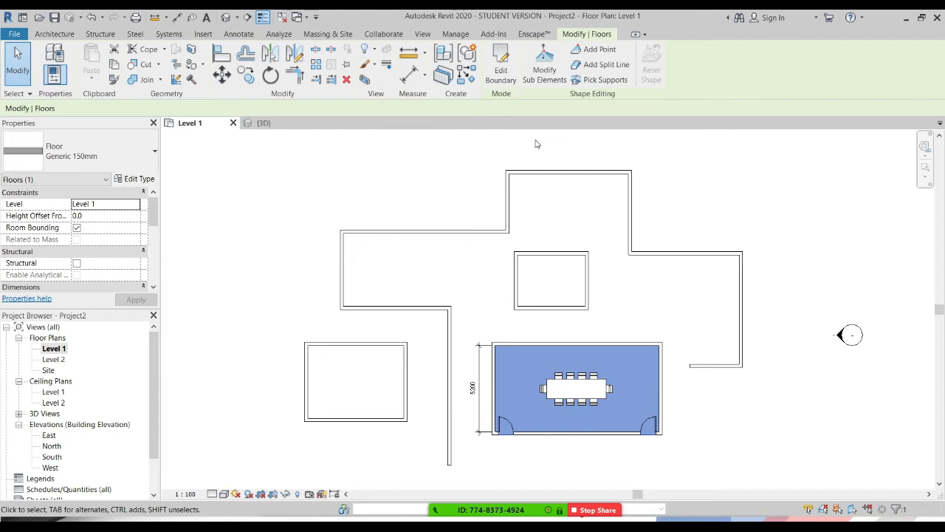
Undo the floor's completion, add the outer building's short free-ending wall as an open boundary line, and try to finish the sketch
{"action": "key", "text": "ctrl+z"}
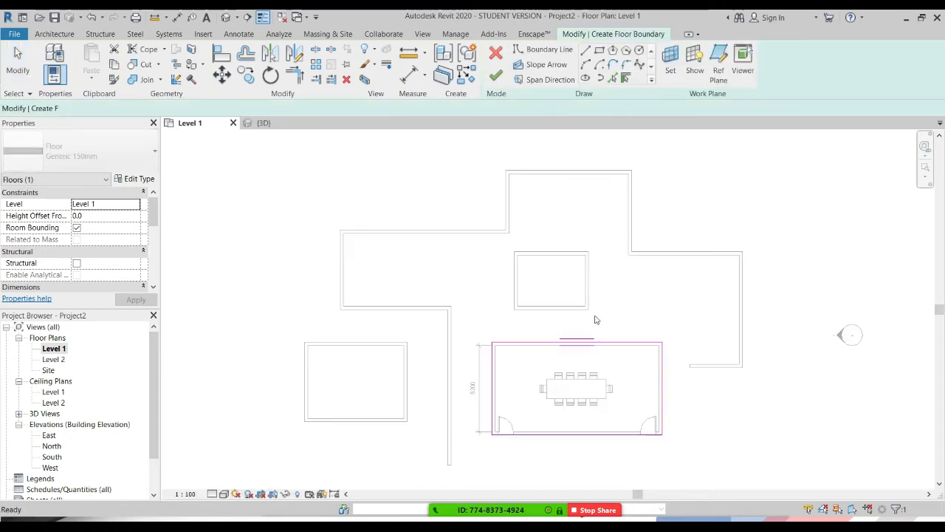
{"action": "middle_click_drag", "start_coordinate": [577, 360], "coordinate": [576, 360]}
{"action": "scroll", "coordinate": [498, 288], "scroll_direction": "up", "scroll_amount": 3}
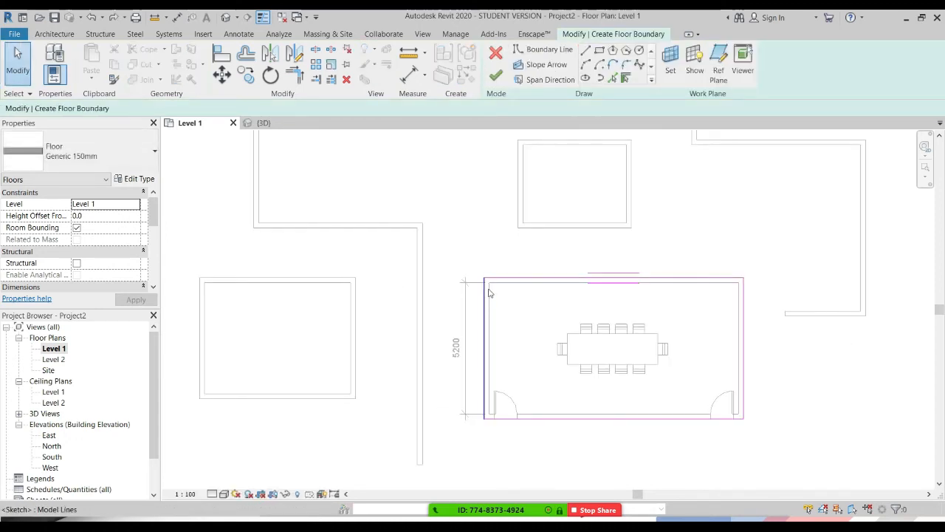
{"action": "left_click", "coordinate": [625, 78]}
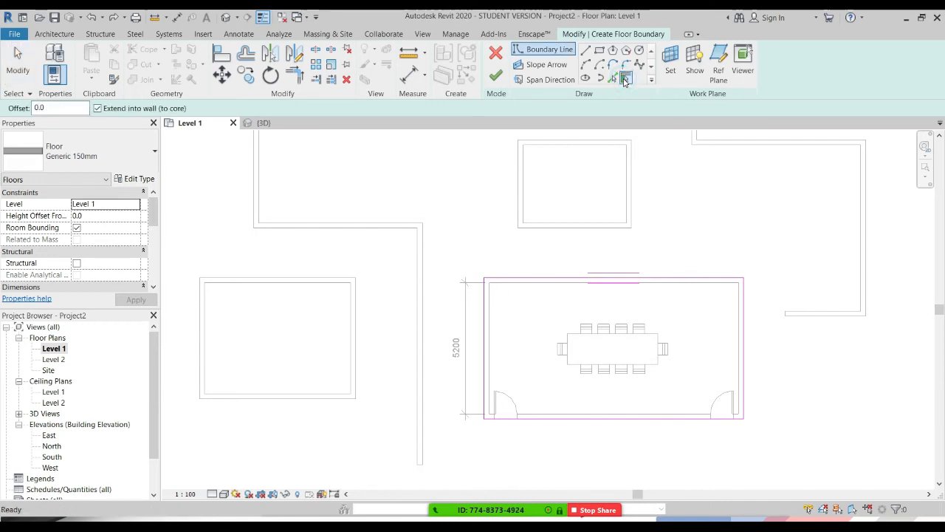
{"action": "left_click", "coordinate": [825, 318]}
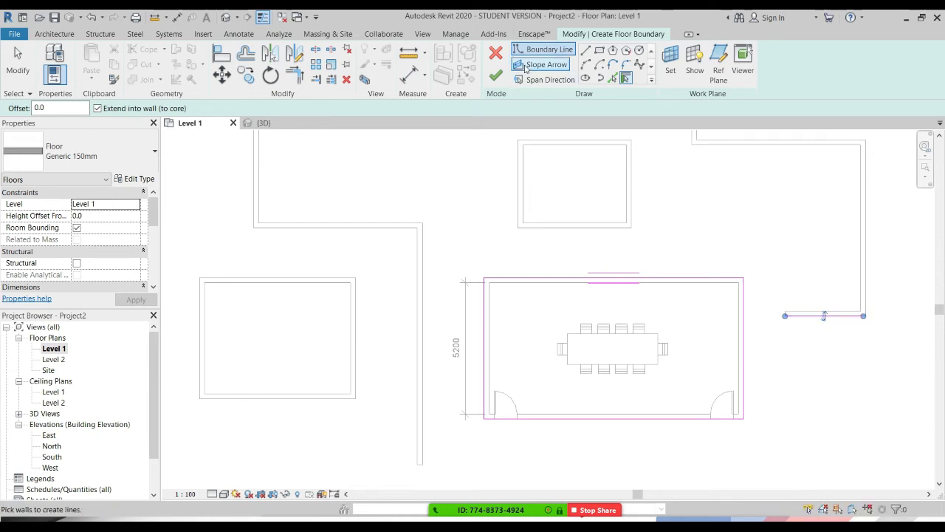
{"action": "left_click", "coordinate": [495, 77]}
{"action": "left_click_drag", "start_coordinate": [760, 401], "coordinate": [280, 148]}
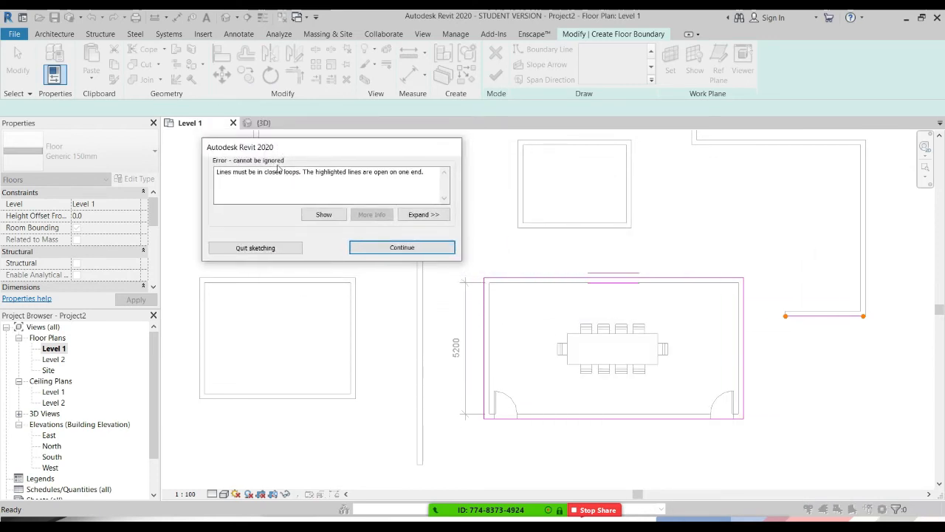
{"action": "left_click_drag", "start_coordinate": [217, 175], "coordinate": [298, 176]}
{"action": "left_click", "coordinate": [301, 180]}
{"action": "left_click", "coordinate": [424, 248]}
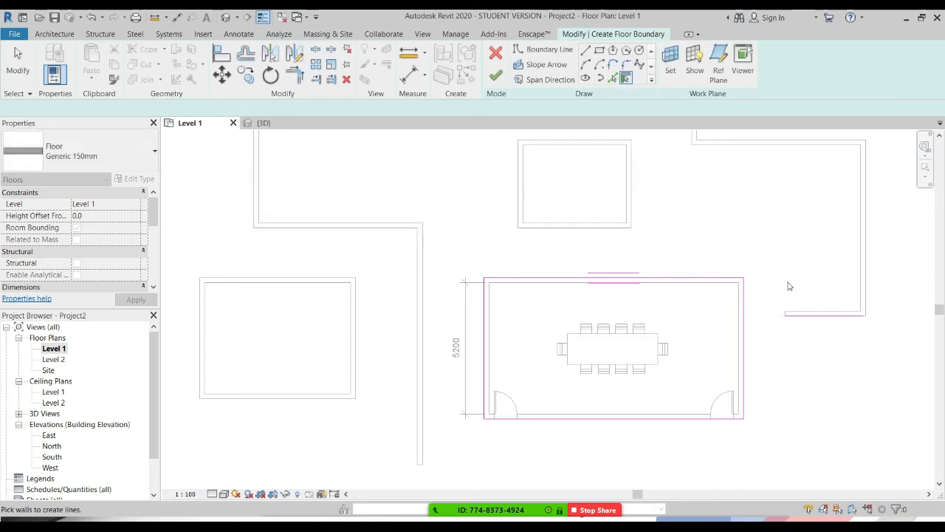
Delete the stray boundary line at the short outer wall and the four boundary lines around the dining room
{"action": "key", "text": "Escape"}
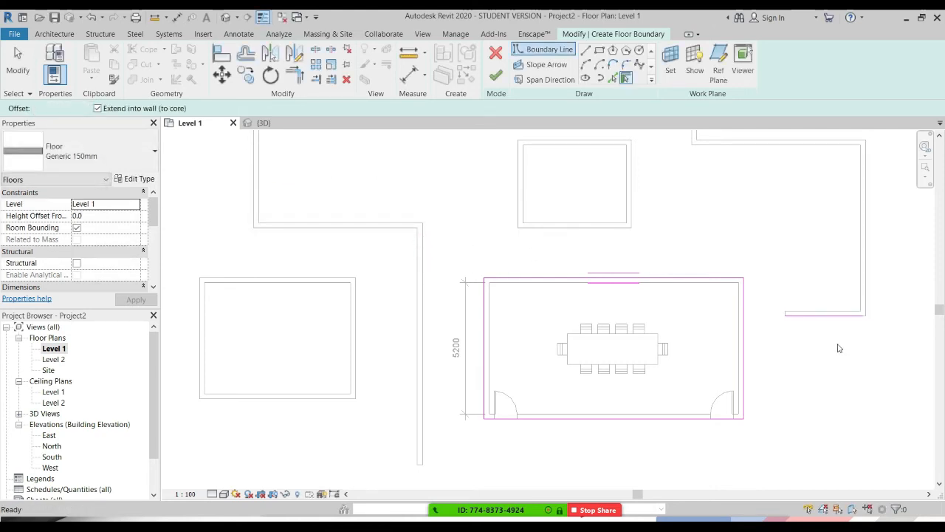
{"action": "left_click_drag", "start_coordinate": [773, 298], "coordinate": [908, 372]}
{"action": "key", "text": "Delete"}
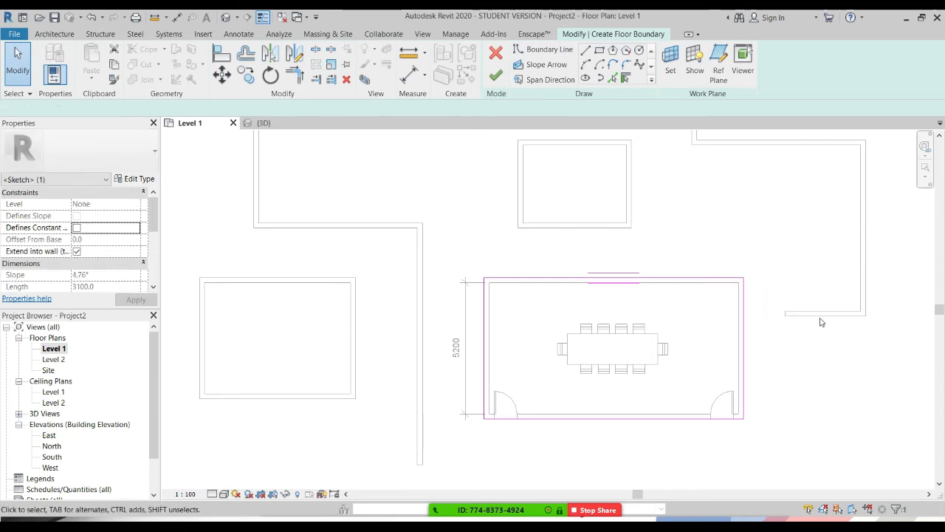
{"action": "left_click_drag", "start_coordinate": [448, 237], "coordinate": [818, 444]}
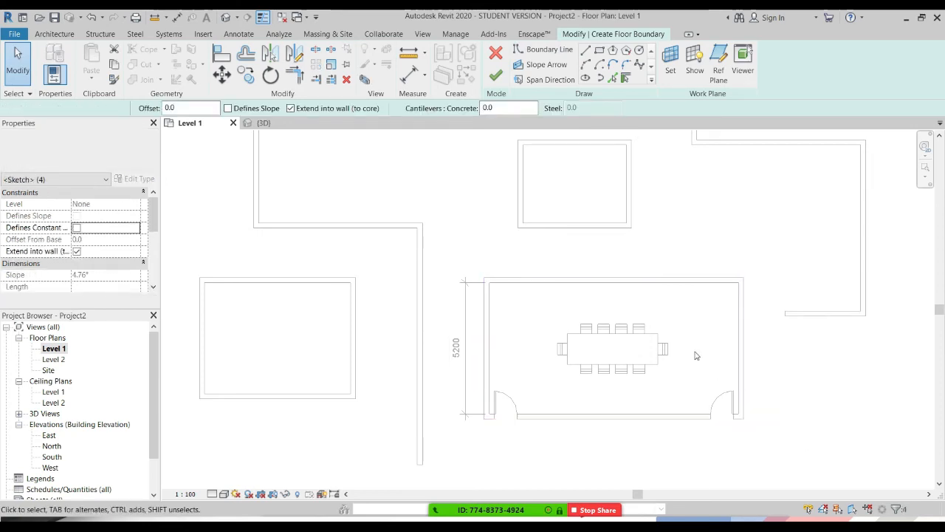
{"action": "key", "text": "Delete"}
Trace the floor boundary again by picking the dining room's four walls
{"action": "left_click", "coordinate": [626, 79]}
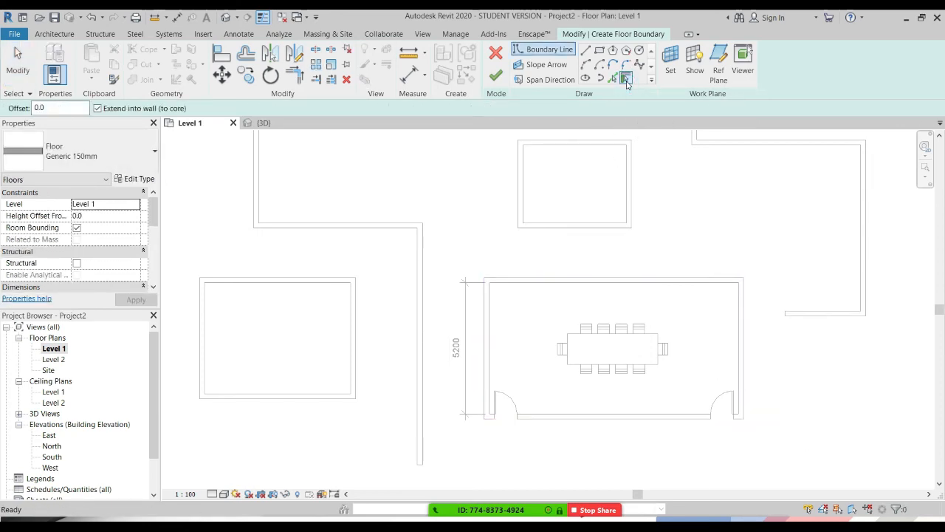
{"action": "left_click", "coordinate": [628, 277]}
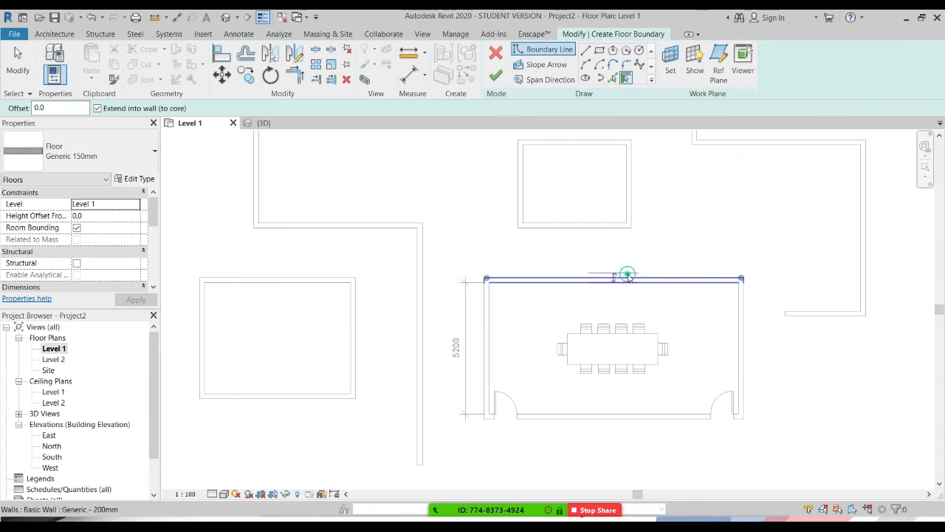
{"action": "left_click", "coordinate": [484, 310]}
{"action": "left_click", "coordinate": [565, 411]}
{"action": "left_click", "coordinate": [744, 344]}
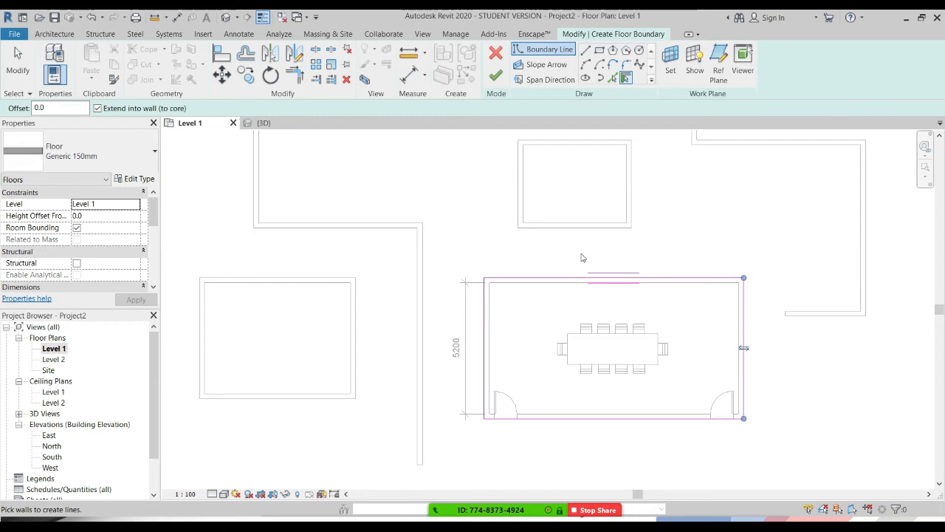
Stop picking walls and delete all four boundary lines from the floor sketch
{"action": "key", "text": "Escape"}
{"action": "key", "text": "Escape"}
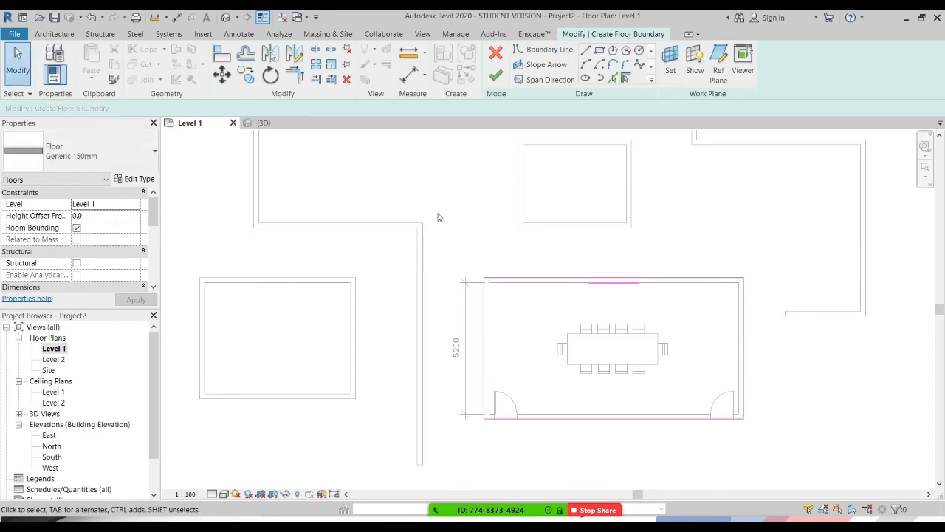
{"action": "mouse_move", "coordinate": [372, 164]}
{"action": "left_mouse_down"}
{"action": "mouse_move", "coordinate": [694, 367]}
{"action": "mouse_move", "coordinate": [897, 478]}
{"action": "left_mouse_up"}
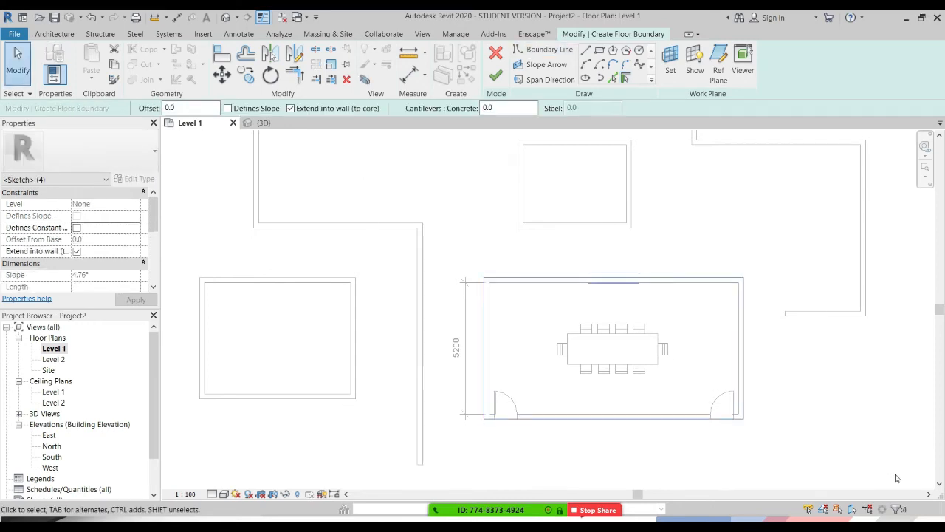
{"action": "key", "text": "Escape"}
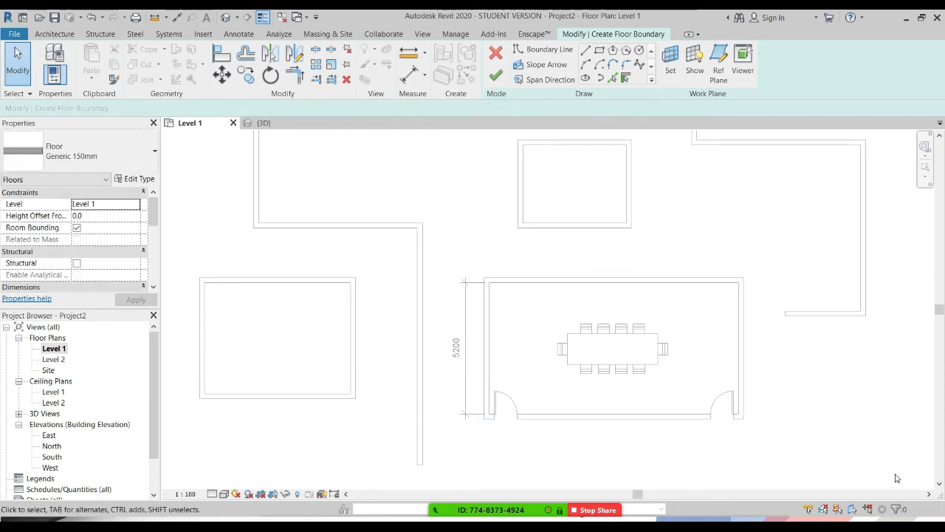
Draw a rectangular floor boundary between two opposite outer wall corners of the dining room
{"action": "scroll", "coordinate": [751, 393], "scroll_direction": "down", "scroll_amount": 5}
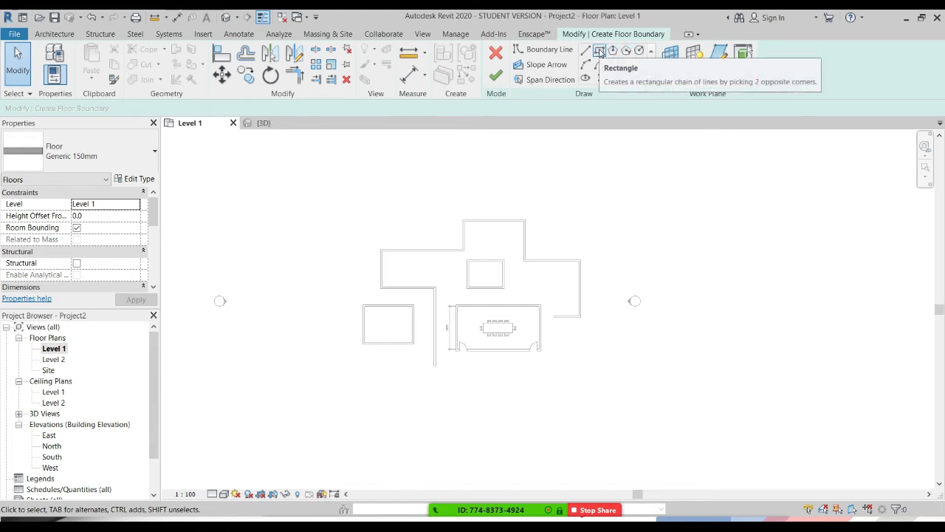
{"action": "left_click", "coordinate": [600, 50]}
{"action": "scroll", "coordinate": [476, 311], "scroll_direction": "up", "scroll_amount": 5}
{"action": "left_click", "coordinate": [470, 296]}
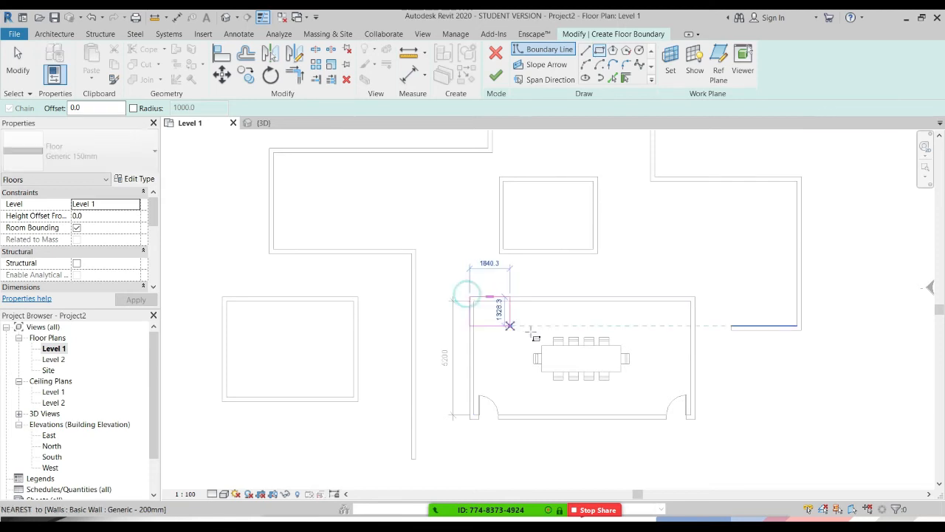
{"action": "left_click", "coordinate": [694, 419]}
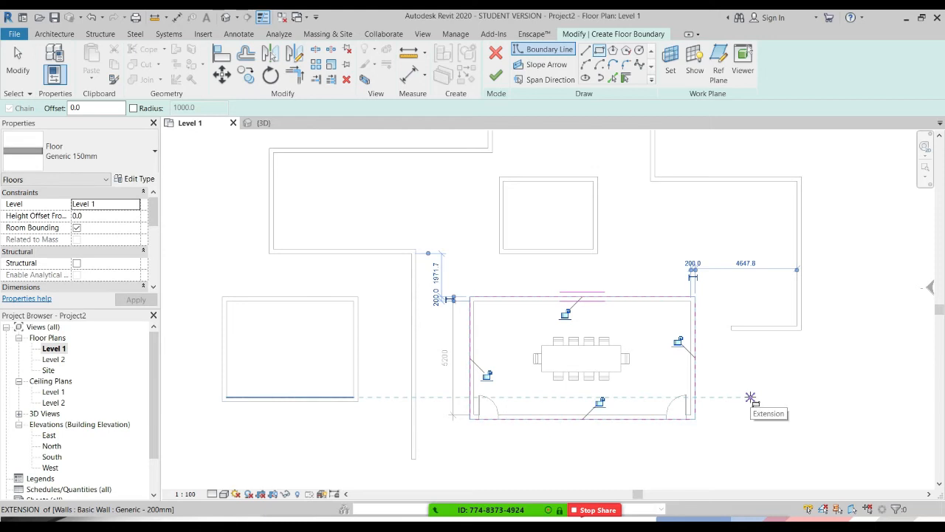
Add a floor boundary around the small room west of the dining room by picking its four walls, and finish the floor
{"action": "left_click", "coordinate": [627, 78]}
{"action": "left_click", "coordinate": [331, 298]}
{"action": "left_click", "coordinate": [355, 330]}
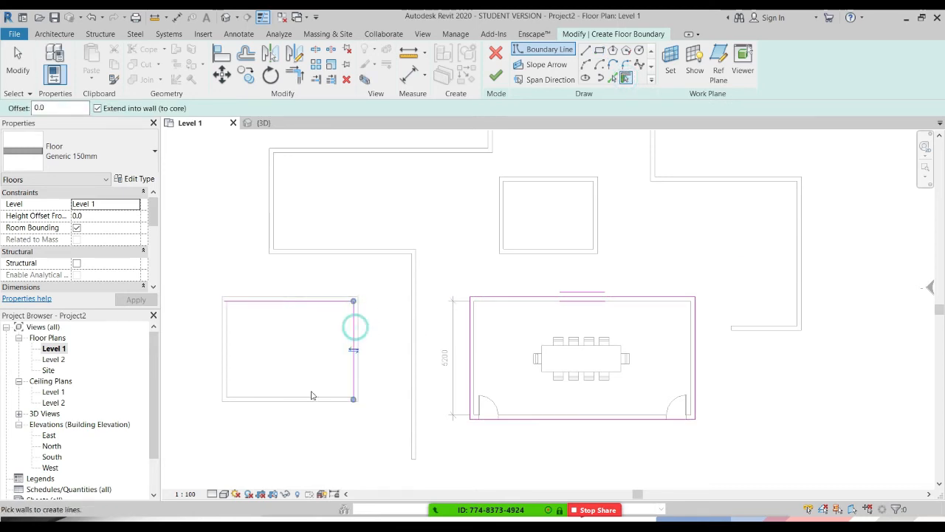
{"action": "left_click", "coordinate": [306, 398]}
{"action": "left_click", "coordinate": [224, 347]}
{"action": "left_click", "coordinate": [230, 347]}
{"action": "key", "text": "Escape"}
{"action": "key", "text": "Escape"}
{"action": "left_click", "coordinate": [496, 75]}
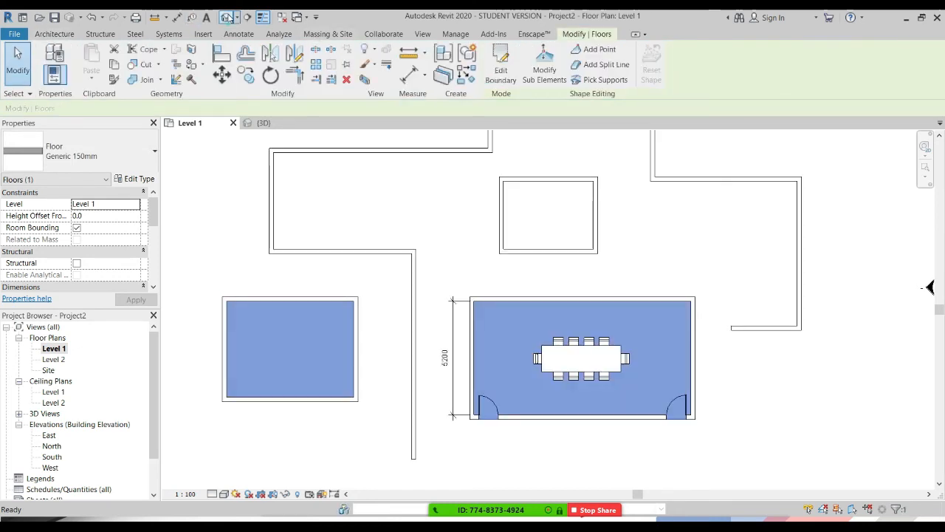
{"action": "left_click", "coordinate": [287, 213]}
Try moving the small western room's west wall outward, check that its floor follows, and undo the move
{"action": "middle_click_drag", "start_coordinate": [232, 359], "coordinate": [428, 265]}
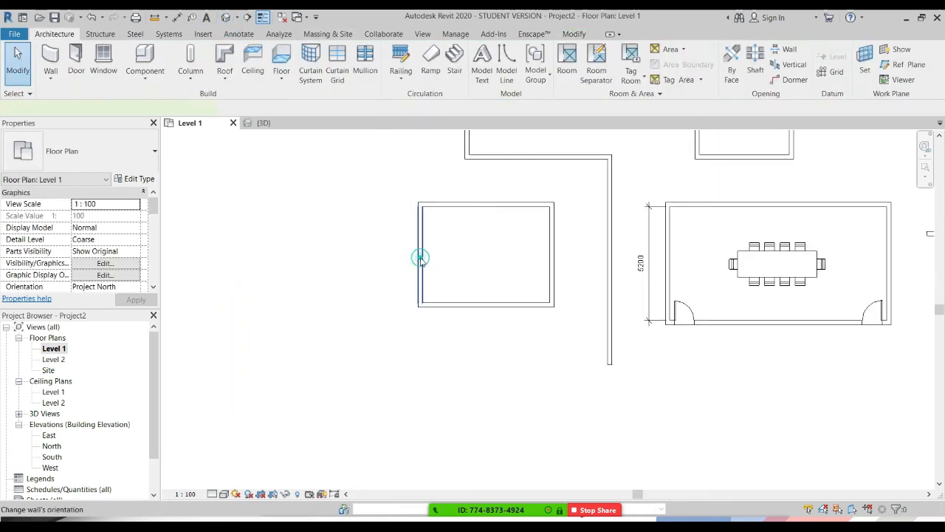
{"action": "left_click", "coordinate": [420, 255]}
{"action": "left_click_drag", "start_coordinate": [420, 251], "coordinate": [283, 232]}
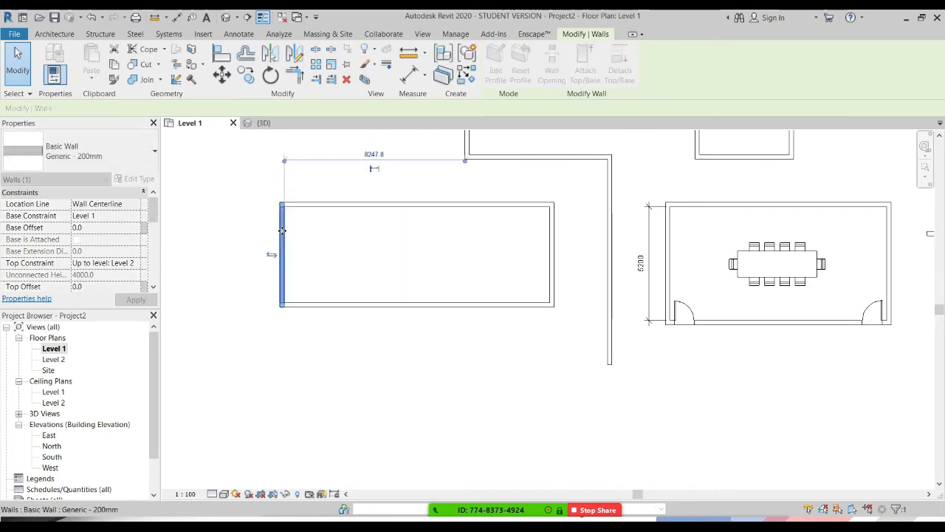
{"action": "left_click", "coordinate": [359, 240]}
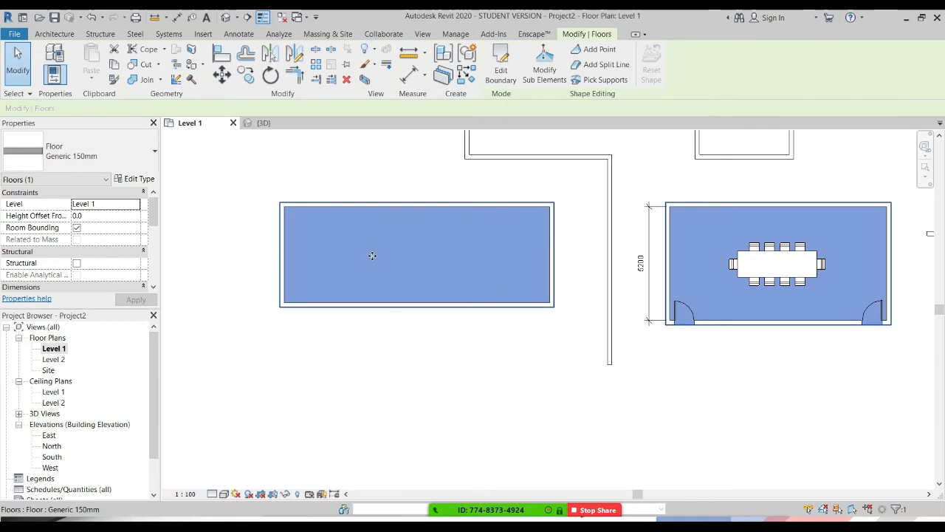
{"action": "key", "text": "ctrl+z"}
{"action": "left_click", "coordinate": [494, 258]}
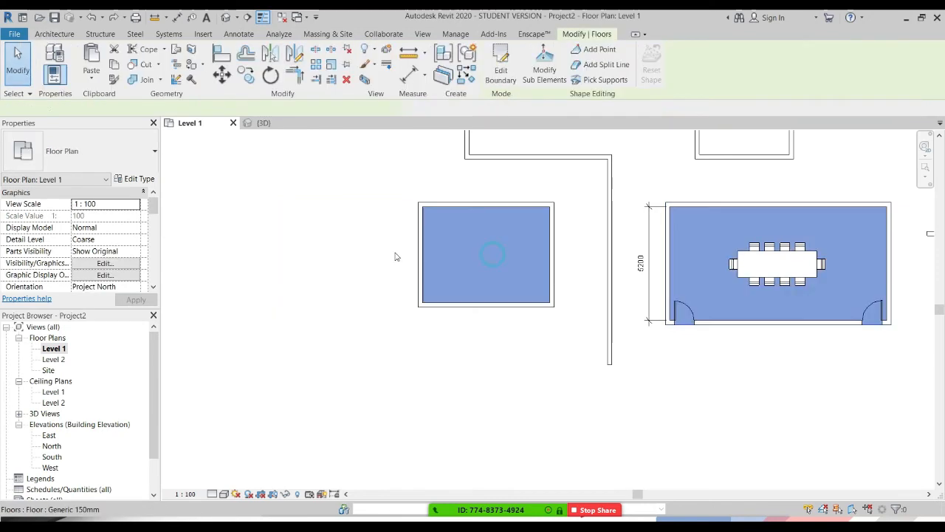
Move the small western room's south wall outward to 7600 mm from the north wall and select the floor to check its extent
{"action": "left_click", "coordinate": [442, 205]}
{"action": "left_click", "coordinate": [473, 303]}
{"action": "left_click_drag", "start_coordinate": [466, 304], "coordinate": [462, 376]}
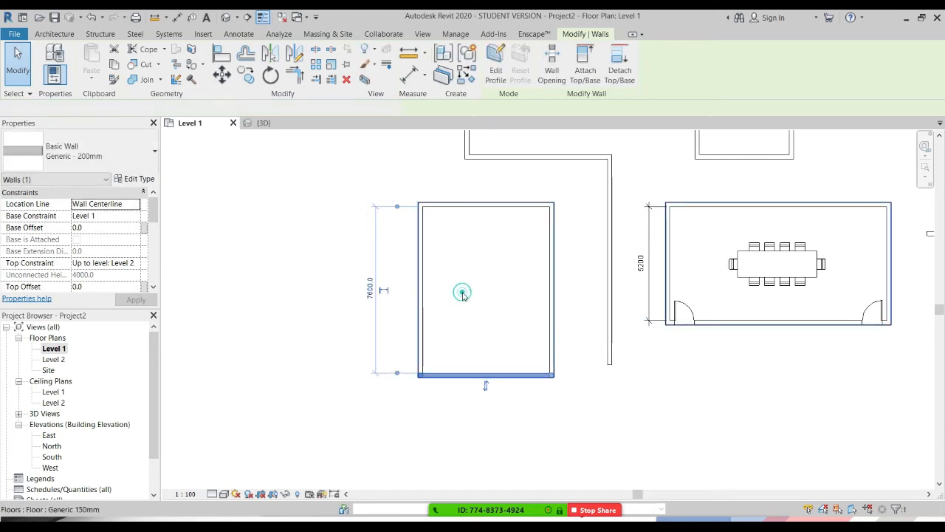
{"action": "left_click", "coordinate": [533, 265]}
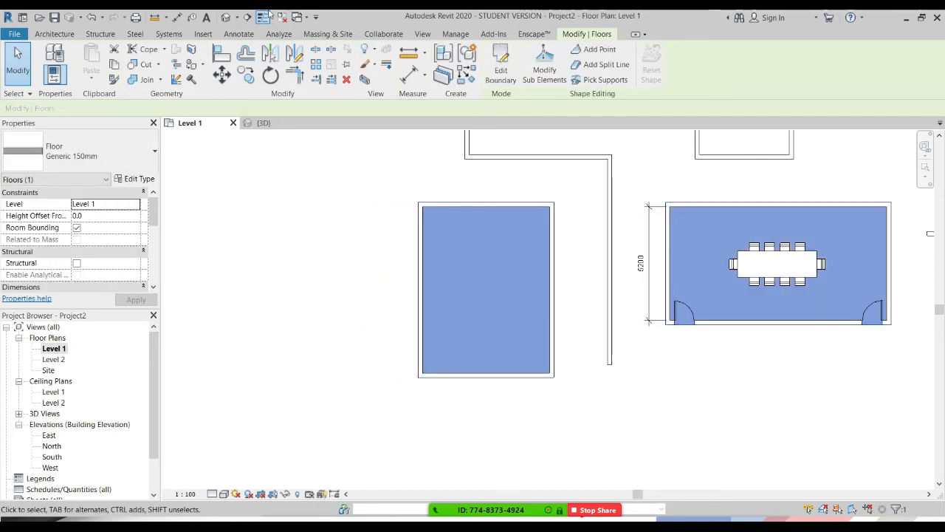
Open the default 3D view and move the south wall of the small western room inward to shorten the room
{"action": "left_click", "coordinate": [225, 16]}
{"action": "key", "text": "Escape"}
{"action": "middle_click_drag", "start_coordinate": [516, 314], "coordinate": [441, 367], "text": "shift"}
{"action": "middle_click_drag", "start_coordinate": [417, 353], "coordinate": [565, 352]}
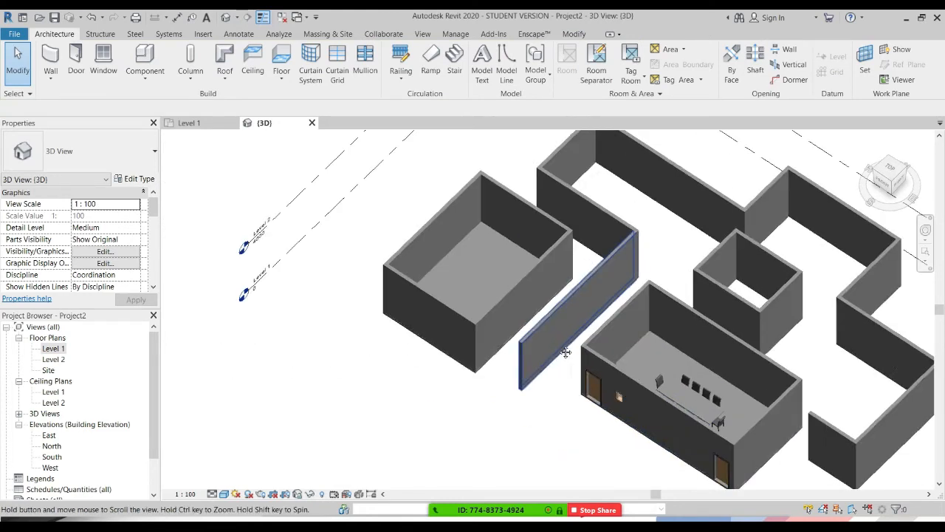
{"action": "left_click", "coordinate": [465, 257]}
{"action": "left_click", "coordinate": [446, 315]}
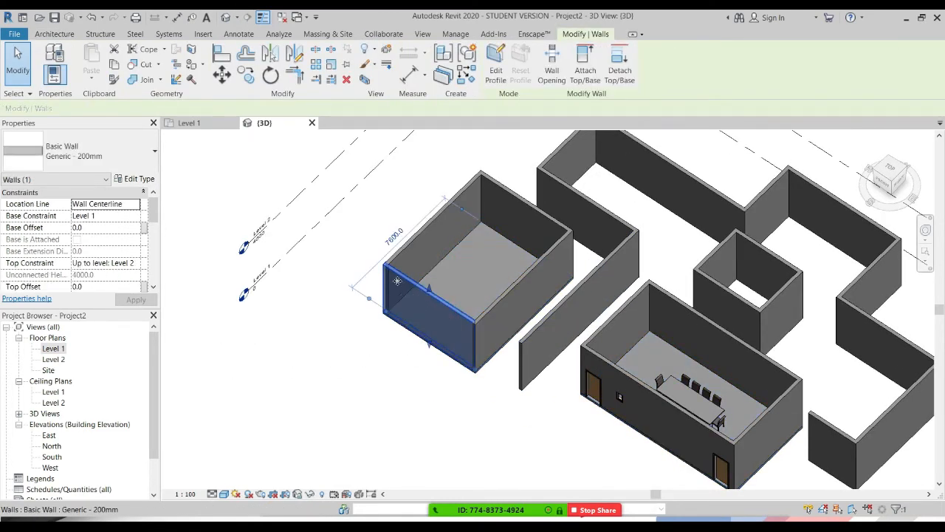
{"action": "left_click_drag", "start_coordinate": [416, 274], "coordinate": [504, 262]}
{"action": "left_click", "coordinate": [422, 361]}
Try moving the dining room's wall with the doors outward in 3D, and undo the move
{"action": "middle_click_drag", "start_coordinate": [421, 360], "coordinate": [606, 296], "text": "shift"}
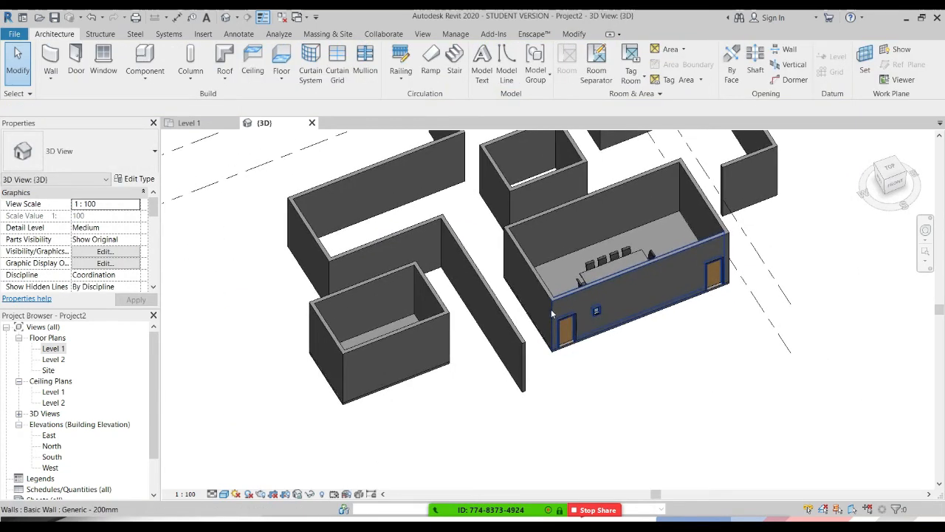
{"action": "left_click", "coordinate": [605, 296]}
{"action": "left_click_drag", "start_coordinate": [666, 286], "coordinate": [697, 338]}
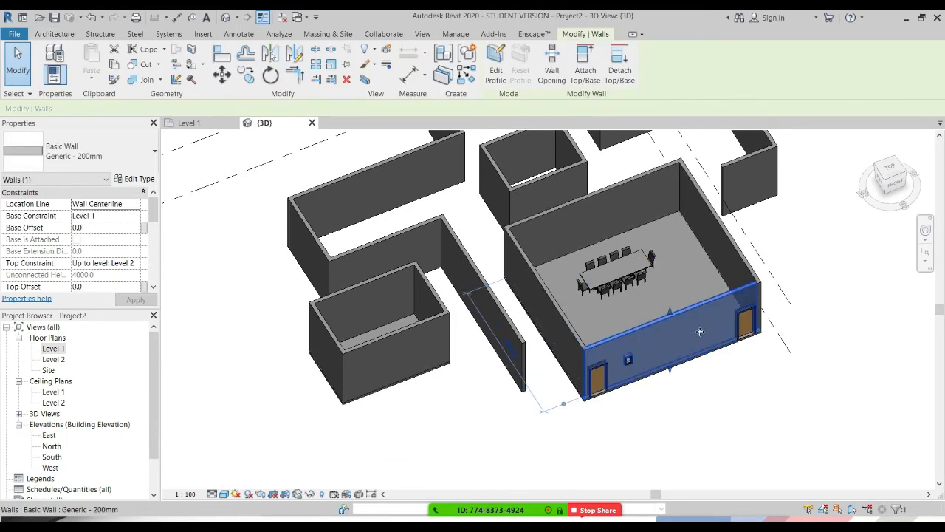
{"action": "left_click", "coordinate": [731, 400]}
{"action": "key", "text": "ctrl+z"}
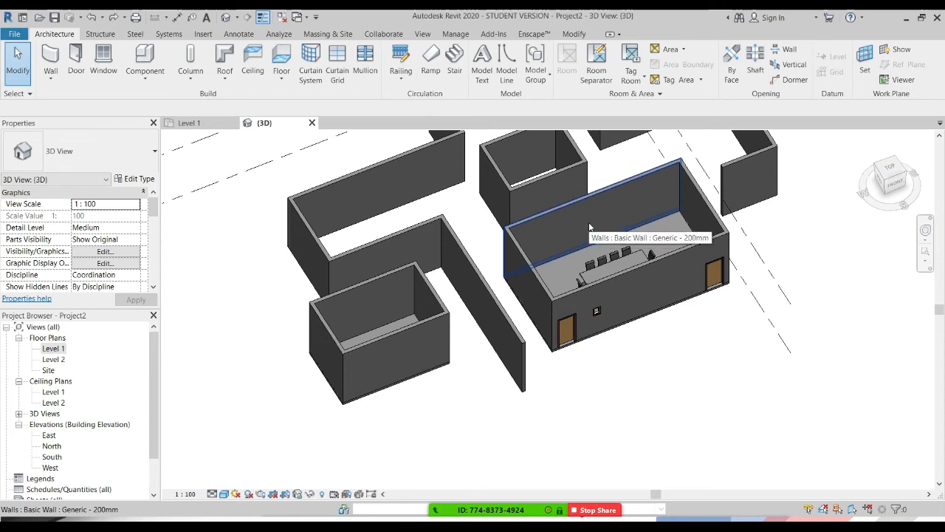
Create a Generic 150mm floor in the small room behind the dining room by picking its four walls in 3D
{"action": "left_click", "coordinate": [282, 59]}
{"action": "scroll", "coordinate": [441, 317], "scroll_direction": "up", "scroll_amount": 5}
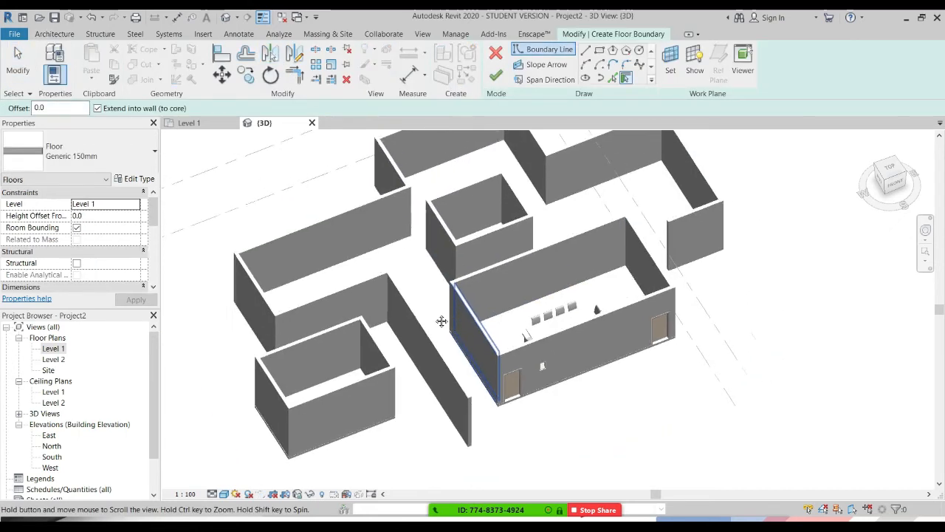
{"action": "left_click", "coordinate": [453, 271]}
{"action": "left_click", "coordinate": [352, 264]}
{"action": "left_click", "coordinate": [410, 205]}
{"action": "left_click", "coordinate": [508, 203]}
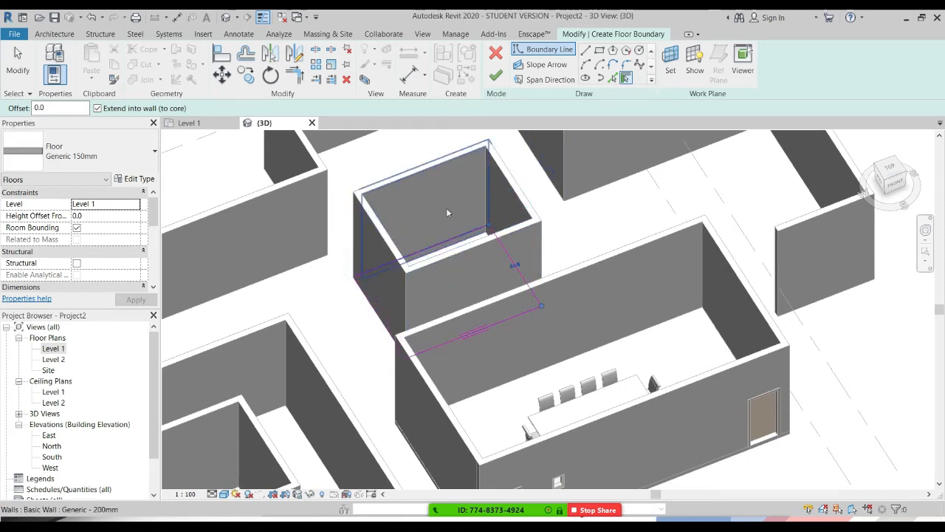
{"action": "middle_click_drag", "start_coordinate": [513, 263], "coordinate": [514, 256]}
{"action": "middle_click_drag", "start_coordinate": [547, 325], "coordinate": [548, 365], "text": "shift"}
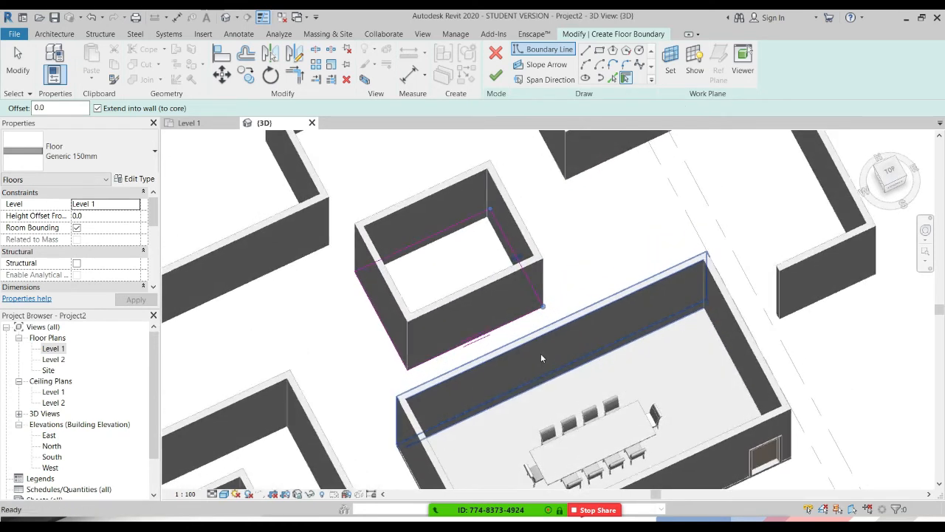
{"action": "left_click", "coordinate": [497, 74]}
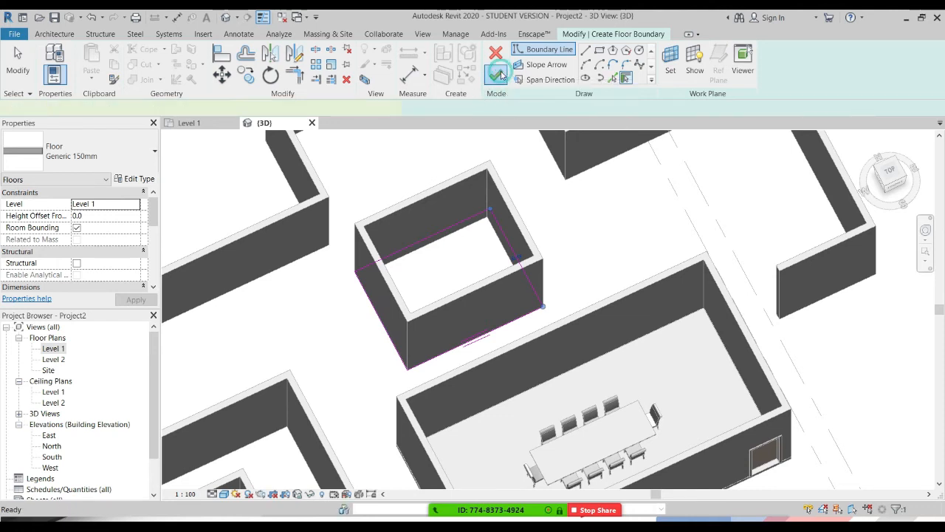
{"action": "left_click", "coordinate": [556, 233]}
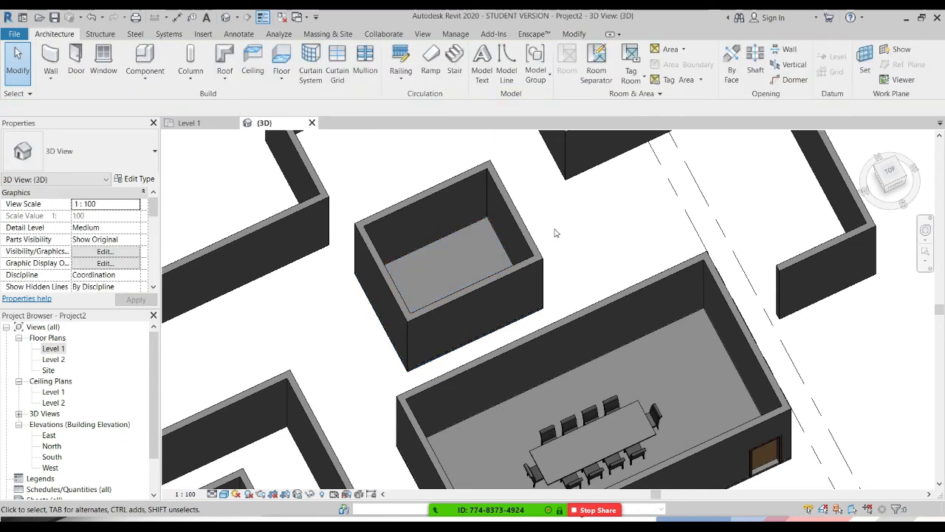
Move the east wall of the small room behind the dining room outward to enlarge the room and its floor
{"action": "left_click", "coordinate": [508, 226]}
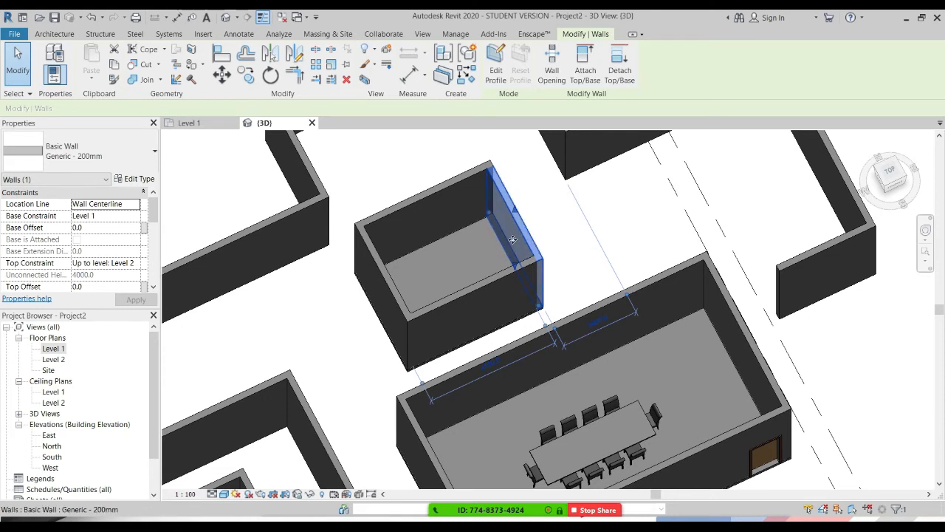
{"action": "left_click_drag", "start_coordinate": [515, 243], "coordinate": [547, 230]}
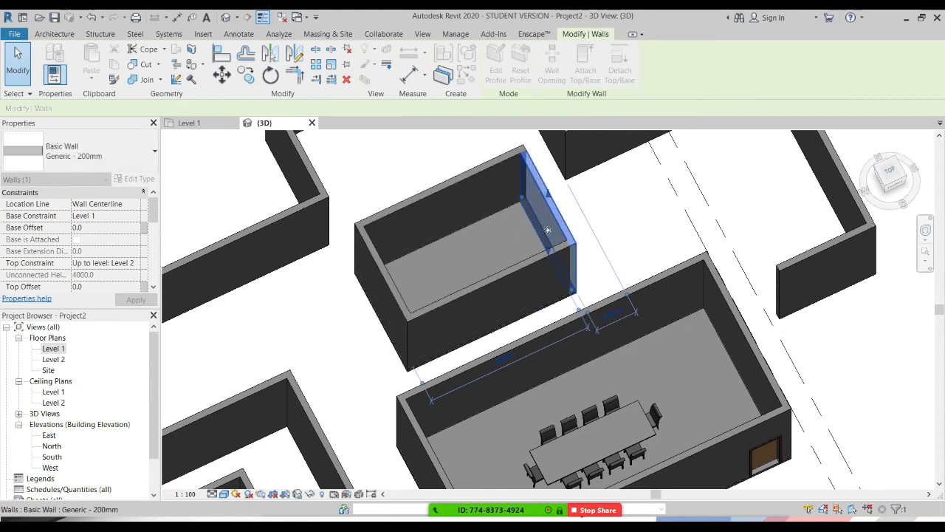
{"action": "left_click", "coordinate": [606, 220]}
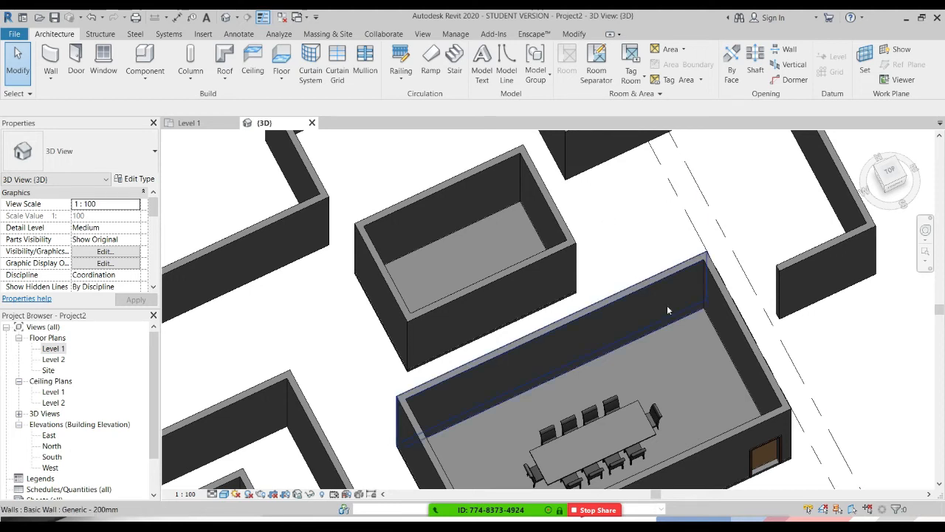
{"action": "scroll", "coordinate": [667, 305], "scroll_direction": "down", "scroll_amount": 5}
{"action": "middle_click_drag", "start_coordinate": [667, 305], "coordinate": [635, 349], "text": "shift"}
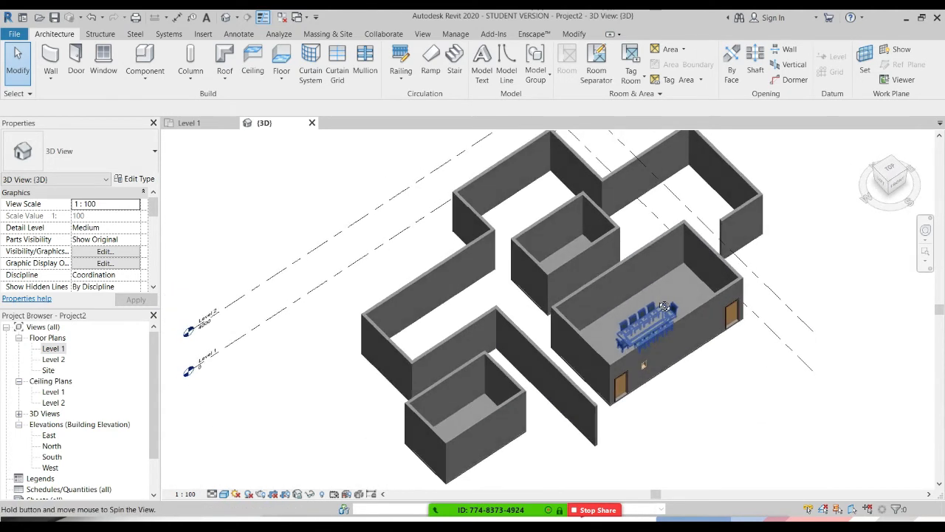
Open the Level 1 floor plan and assign the floor of the small room behind the dining room to Level 2
{"action": "double_click", "coordinate": [53, 348]}
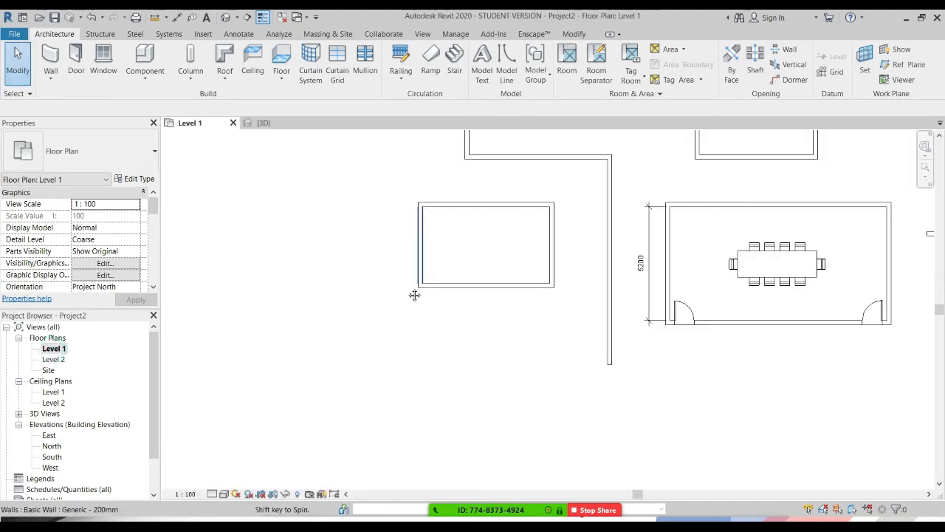
{"action": "scroll", "coordinate": [414, 293], "scroll_direction": "down", "scroll_amount": 2}
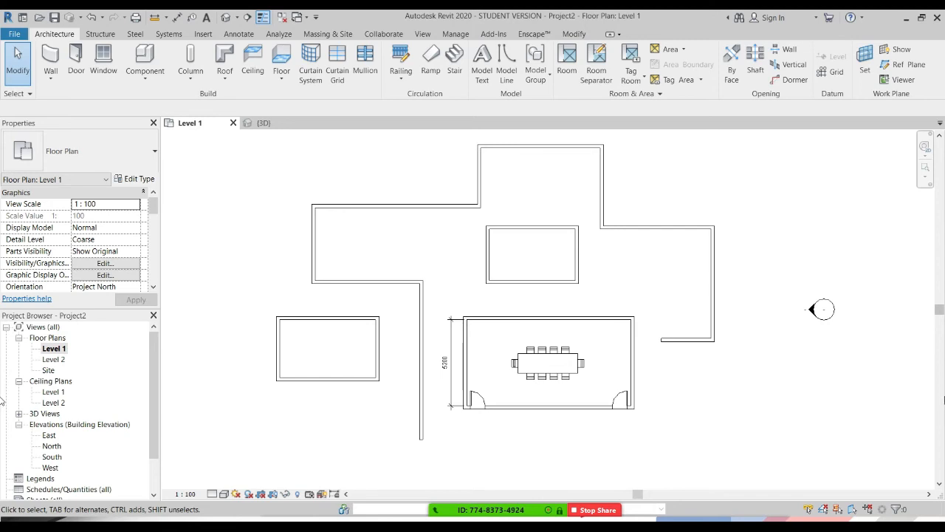
{"action": "left_click", "coordinate": [607, 354]}
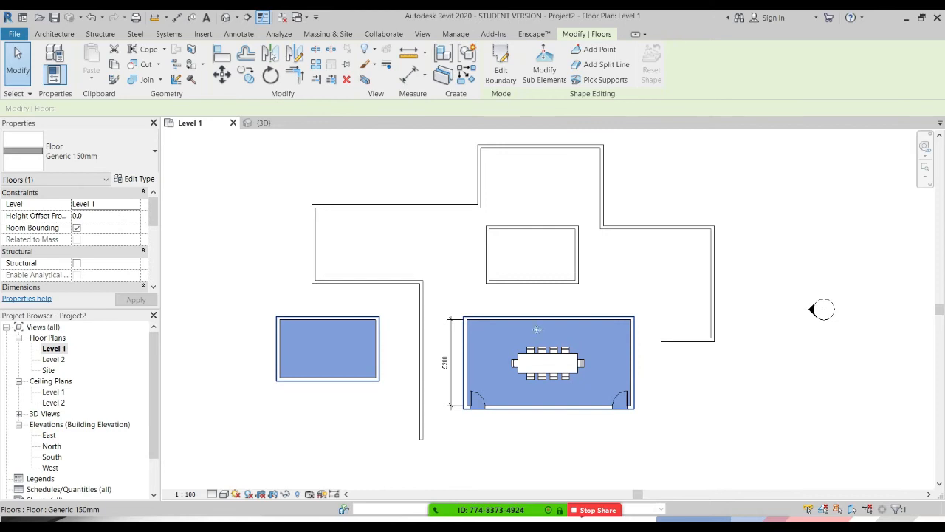
{"action": "left_click", "coordinate": [530, 251]}
{"action": "scroll", "coordinate": [529, 249], "scroll_direction": "up", "scroll_amount": 2}
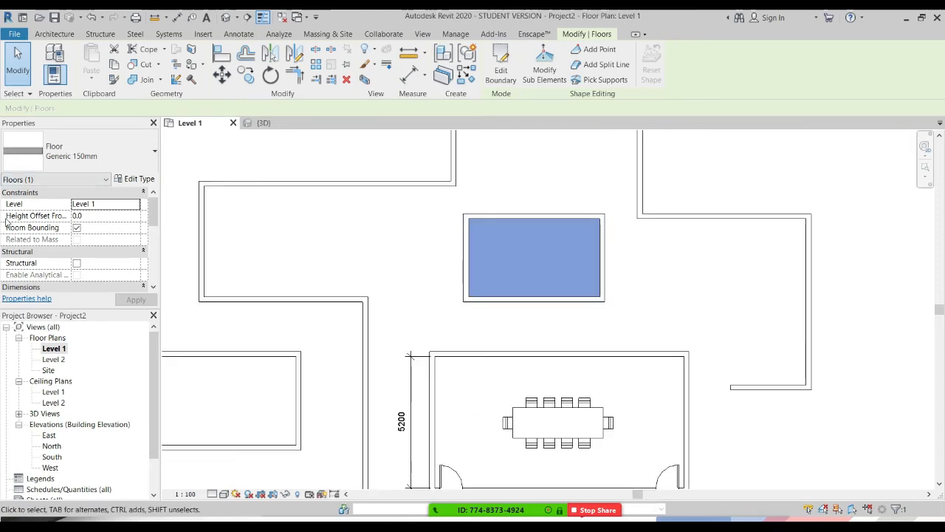
{"action": "left_click", "coordinate": [97, 215]}
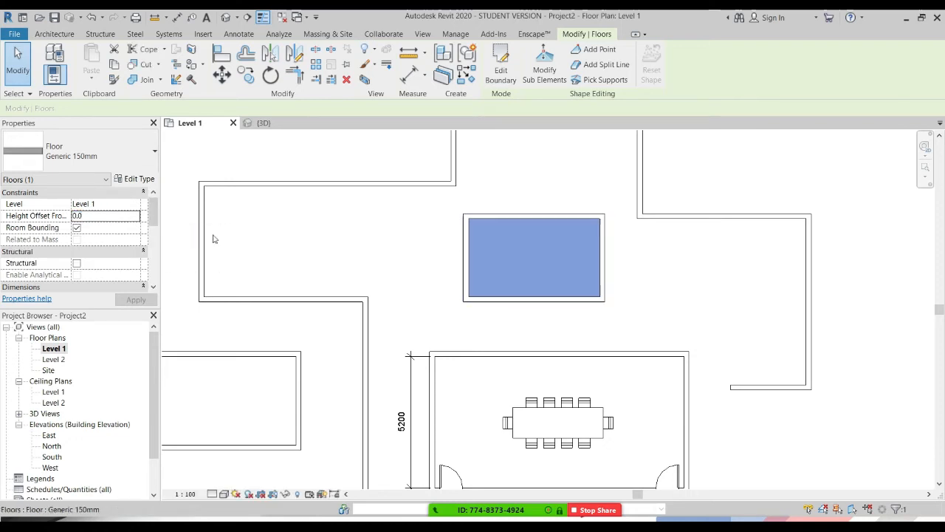
{"action": "left_click", "coordinate": [135, 204]}
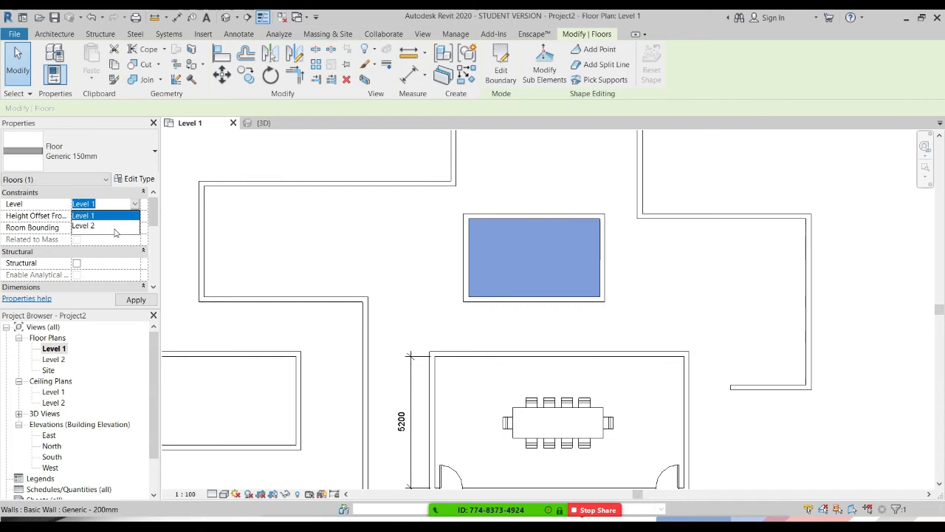
{"action": "left_click", "coordinate": [111, 226]}
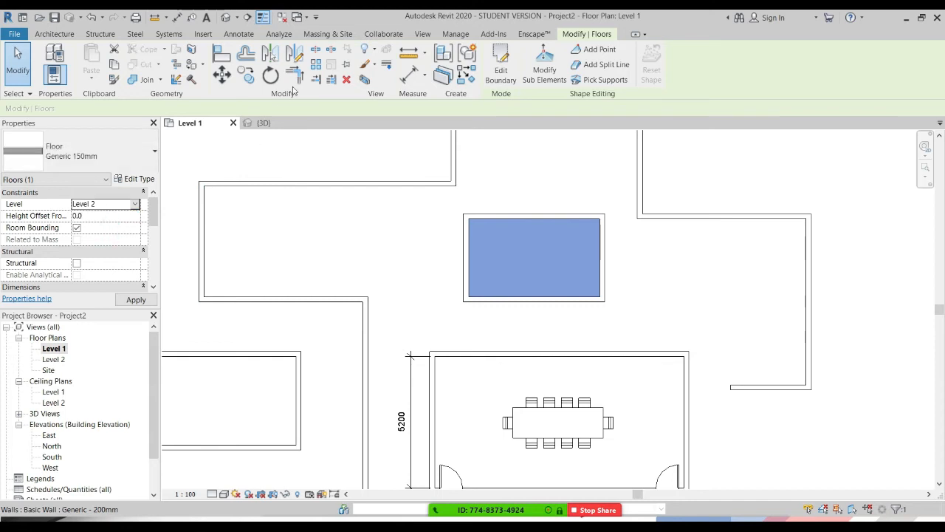
Examine in the 3D view how the small room's floor height compares with the dining room floor
{"action": "left_click", "coordinate": [225, 17]}
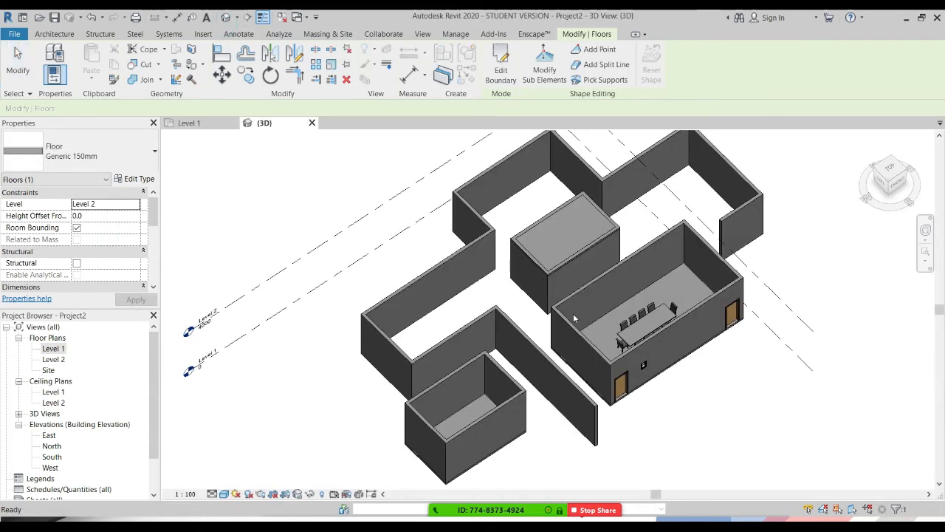
{"action": "key", "text": "Escape"}
{"action": "scroll", "coordinate": [574, 321], "scroll_direction": "down", "scroll_amount": 1}
{"action": "middle_click_drag", "start_coordinate": [581, 340], "coordinate": [588, 288], "text": "shift"}
{"action": "scroll", "coordinate": [650, 277], "scroll_direction": "up", "scroll_amount": 2}
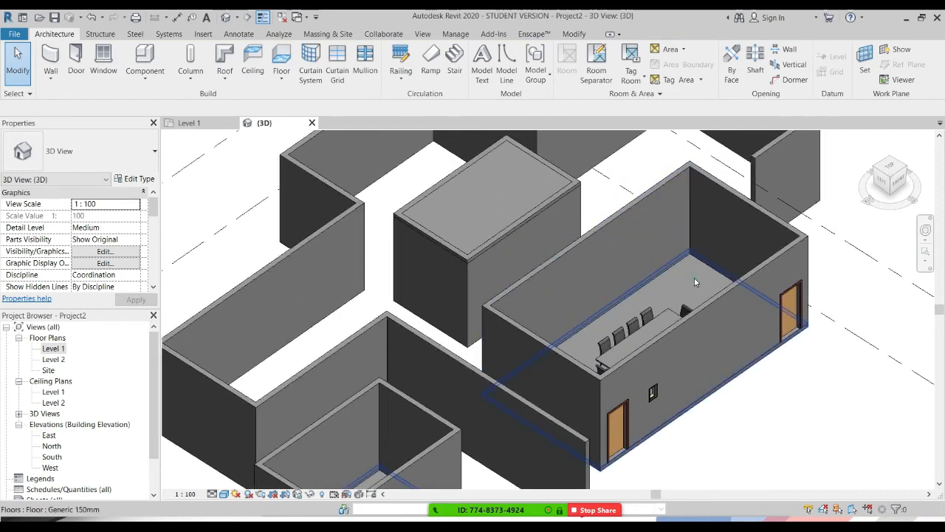
{"action": "left_click", "coordinate": [694, 277]}
{"action": "scroll", "coordinate": [694, 278], "scroll_direction": "up", "scroll_amount": 2}
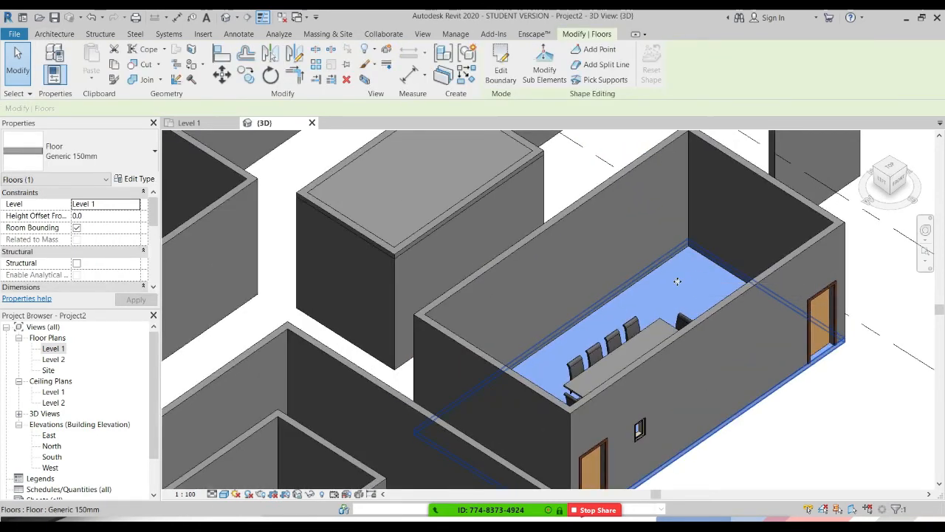
{"action": "scroll", "coordinate": [677, 282], "scroll_direction": "down", "scroll_amount": 2}
Set the small room's floor to Level 1 with a height offset of 500 from the level
{"action": "left_click", "coordinate": [495, 192]}
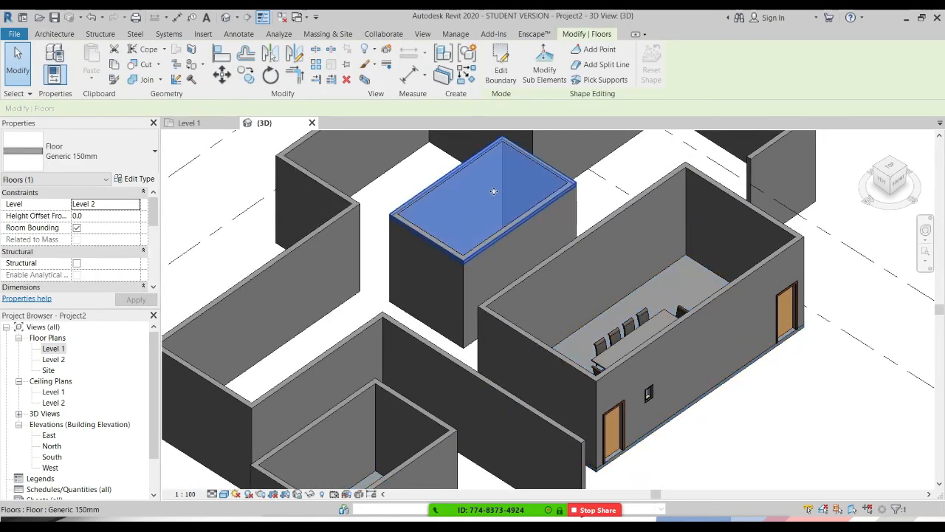
{"action": "left_click", "coordinate": [135, 204]}
{"action": "left_click", "coordinate": [84, 215]}
{"action": "left_click", "coordinate": [93, 215]}
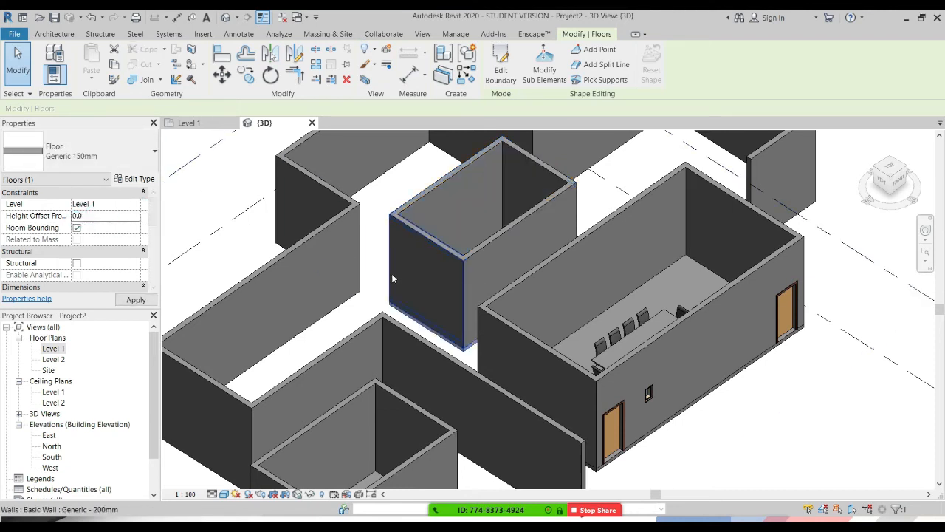
{"action": "double_click", "coordinate": [106, 217]}
{"action": "type", "text": "5"}
{"action": "key", "text": "Return"}
{"action": "middle_click_drag", "start_coordinate": [535, 304], "coordinate": [463, 229], "text": "shift"}
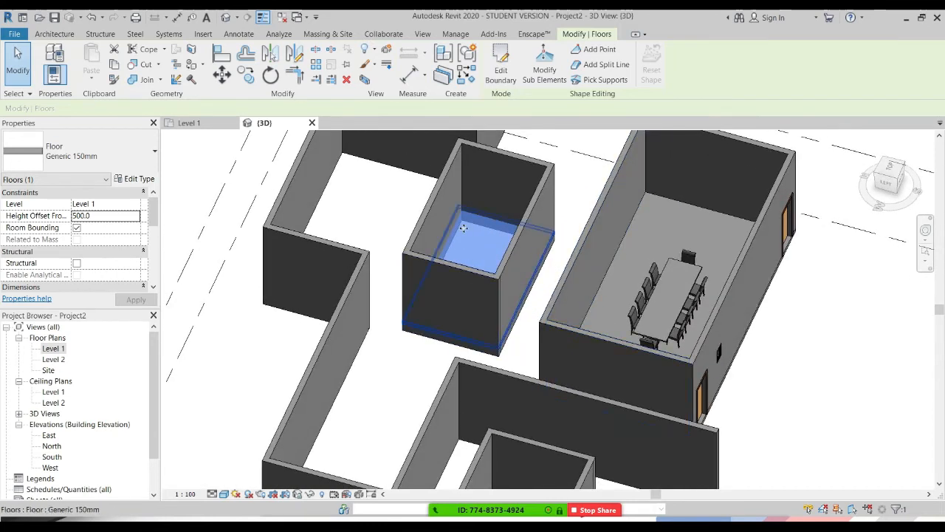
{"action": "key", "text": "Escape"}
{"action": "middle_click_drag", "start_coordinate": [664, 302], "coordinate": [583, 310], "text": "shift"}
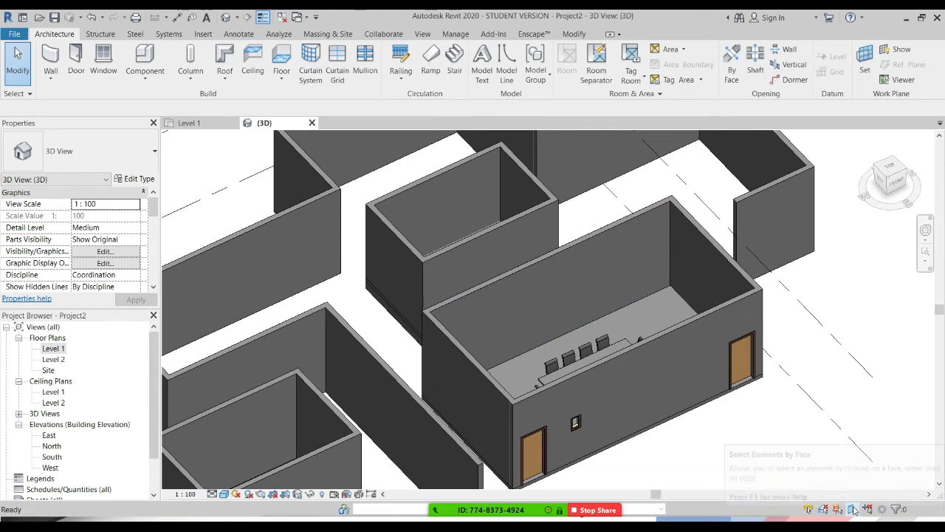
{"action": "middle_click_drag", "start_coordinate": [760, 402], "coordinate": [816, 351]}
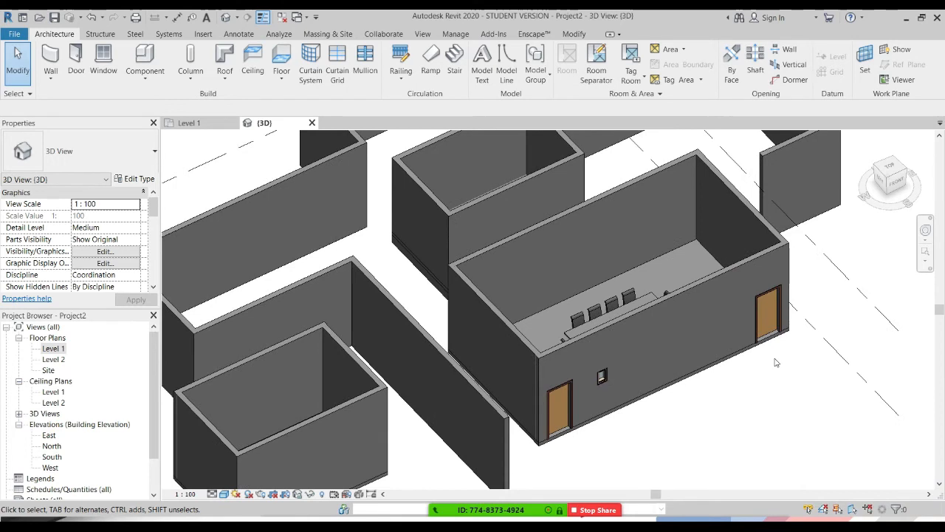
{"action": "middle_click_drag", "start_coordinate": [689, 382], "coordinate": [773, 344]}
{"action": "scroll", "coordinate": [773, 346], "scroll_direction": "down", "scroll_amount": 1}
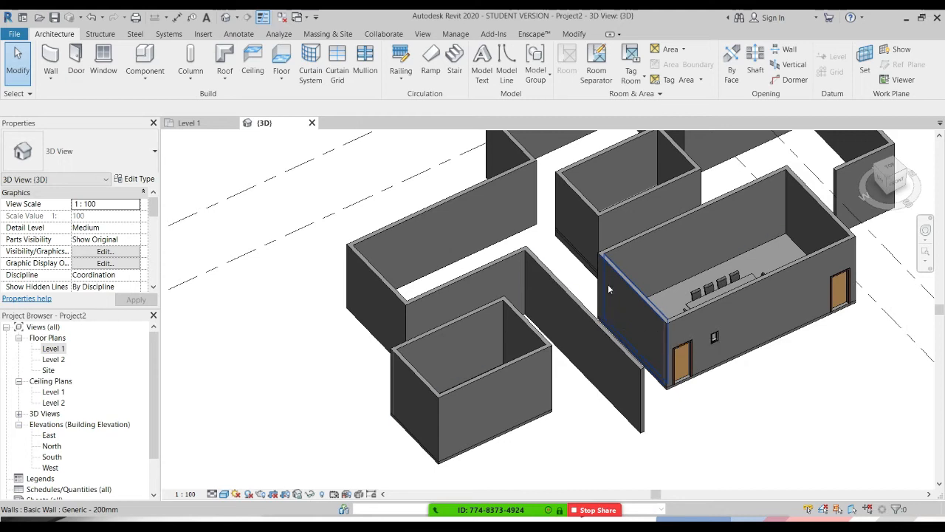
{"action": "left_click", "coordinate": [284, 53]}
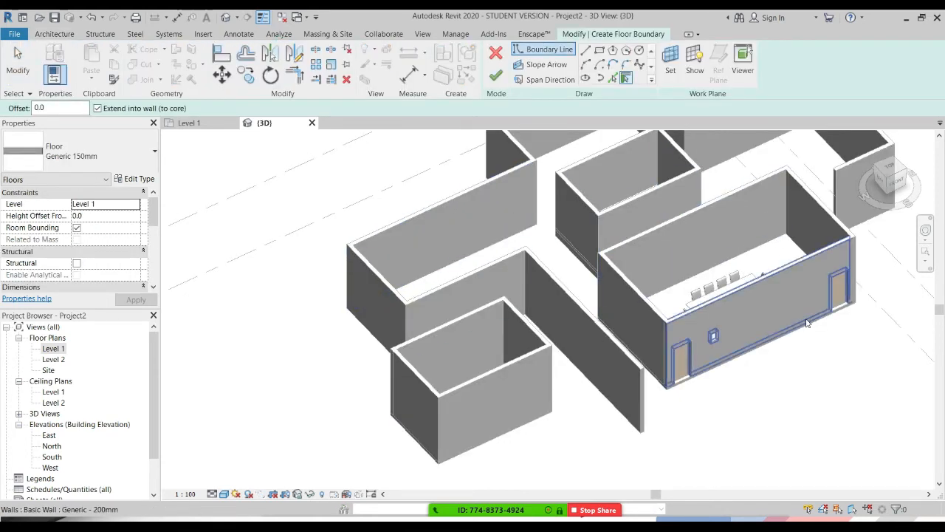
{"action": "scroll", "coordinate": [807, 323], "scroll_direction": "down", "scroll_amount": 4}
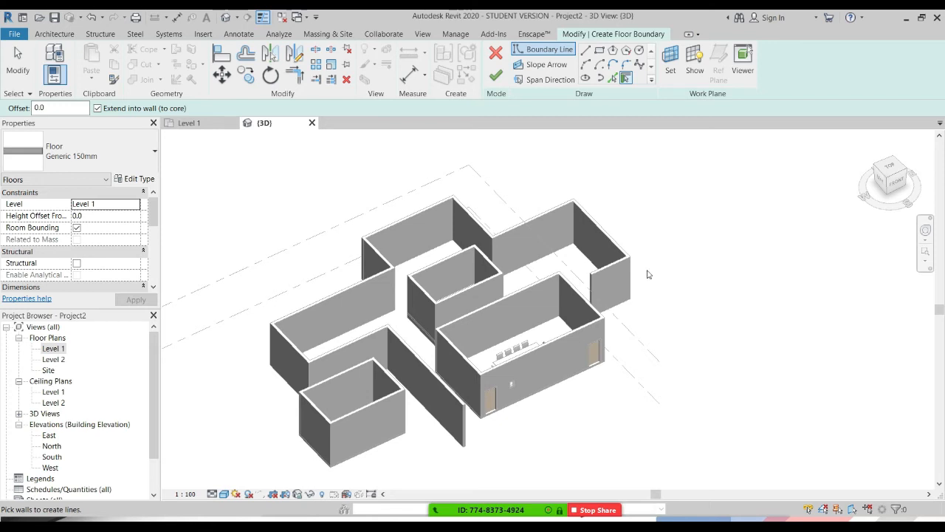
{"action": "left_click", "coordinate": [597, 34]}
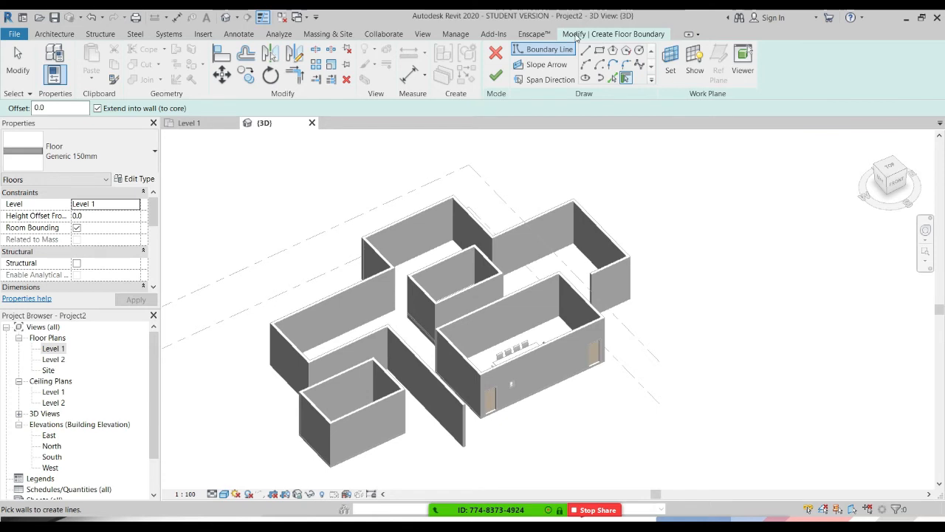
{"action": "left_click", "coordinate": [494, 53]}
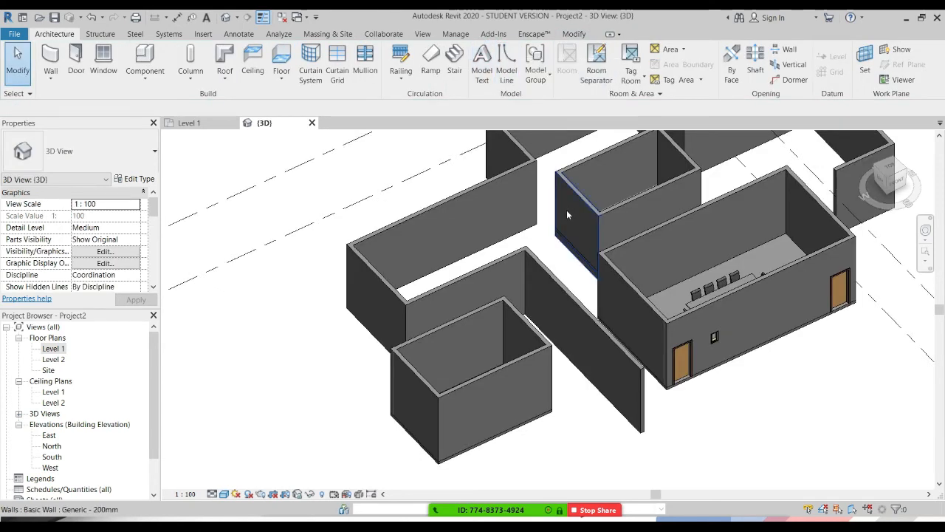
Open the Level 1 floor plan and draw a vertical grid line along the easternmost outer wall, extending beyond the building at both ends
{"action": "middle_click_drag", "start_coordinate": [610, 289], "coordinate": [584, 241]}
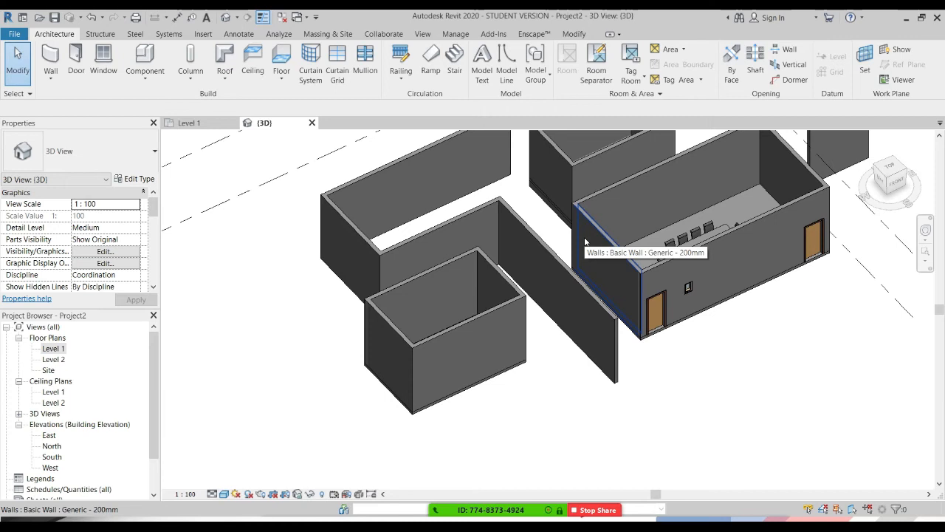
{"action": "mouse_move", "coordinate": [682, 348]}
{"action": "middle_mouse_down", "text": "shift"}
{"action": "mouse_move", "coordinate": [655, 363]}
{"action": "mouse_move", "coordinate": [675, 359]}
{"action": "middle_mouse_up", "text": "shift"}
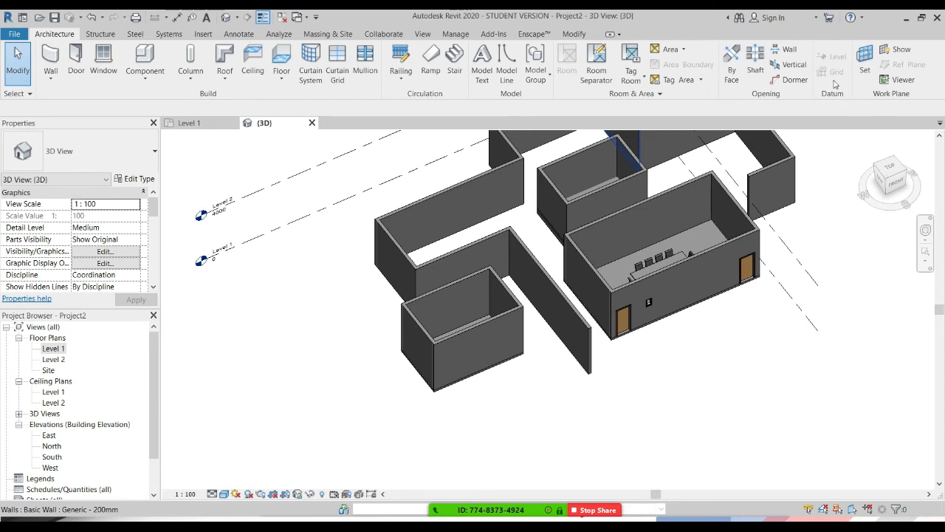
{"action": "middle_click_drag", "start_coordinate": [611, 279], "coordinate": [549, 375]}
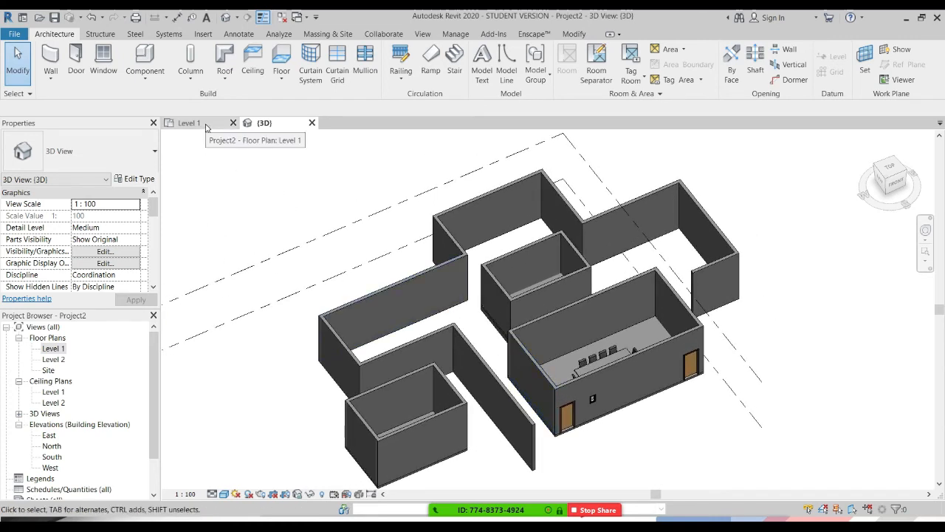
{"action": "left_click", "coordinate": [206, 127]}
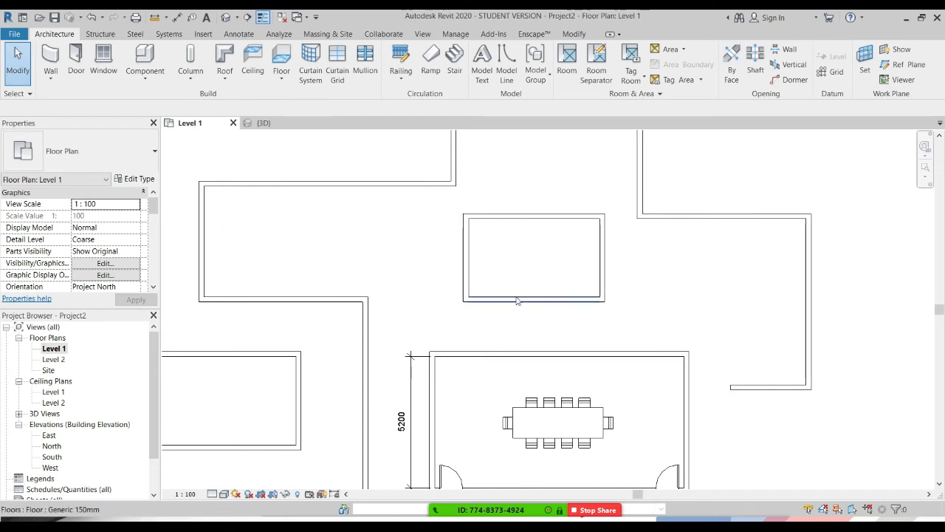
{"action": "scroll", "coordinate": [452, 309], "scroll_direction": "up", "scroll_amount": 2}
{"action": "scroll", "coordinate": [452, 309], "scroll_direction": "down", "scroll_amount": 2}
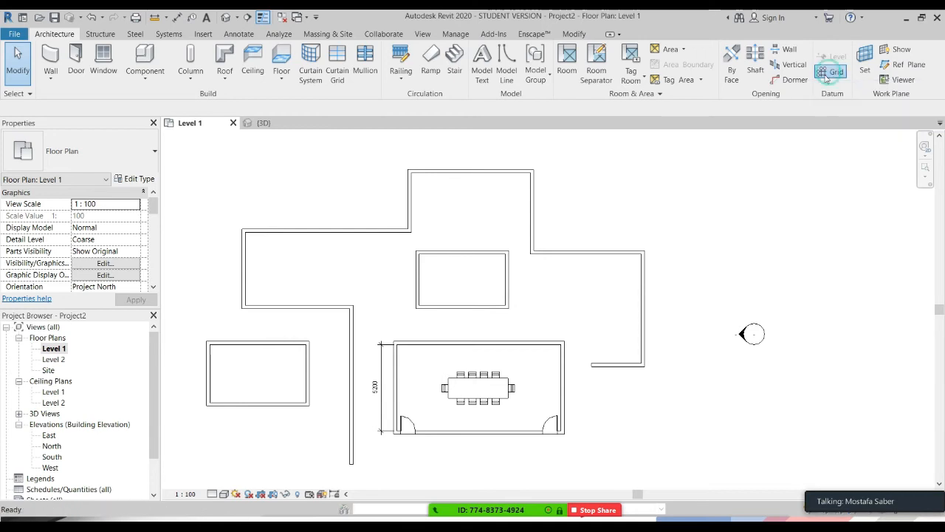
{"action": "left_click", "coordinate": [550, 315]}
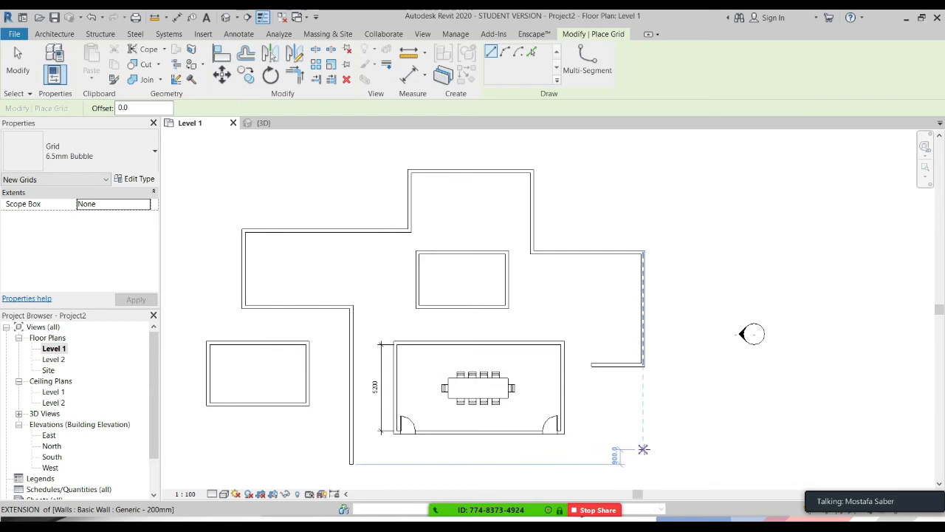
{"action": "left_click", "coordinate": [643, 445]}
{"action": "scroll", "coordinate": [644, 328], "scroll_direction": "down", "scroll_amount": 1}
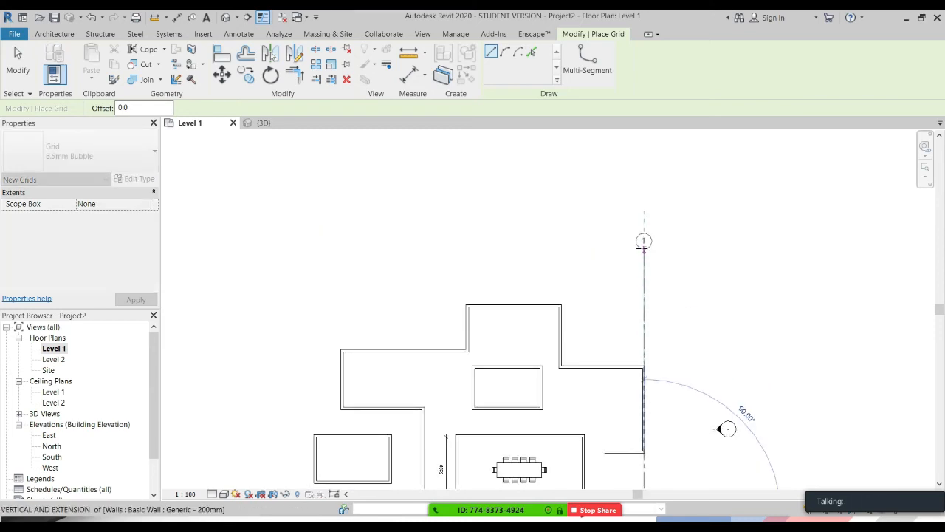
{"action": "left_click", "coordinate": [643, 239]}
{"action": "middle_click_drag", "start_coordinate": [647, 332], "coordinate": [638, 209]}
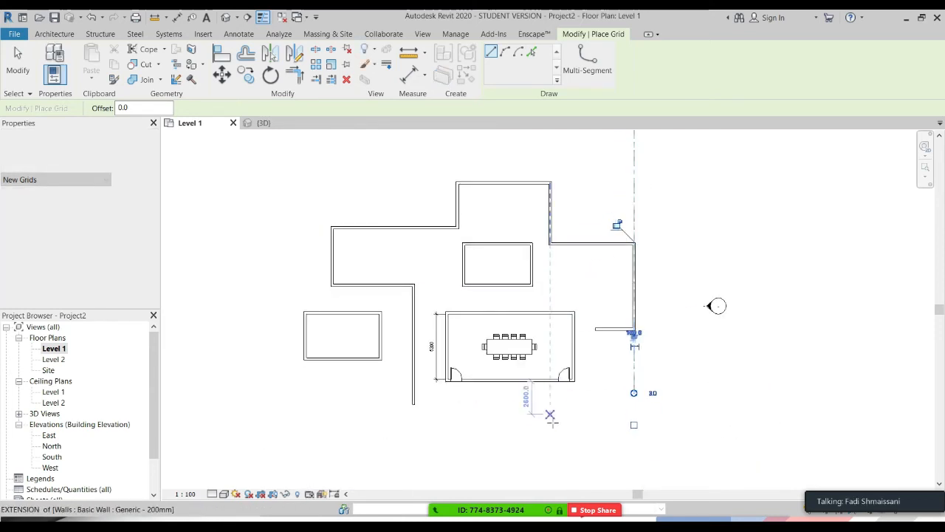
Draw a second vertical grid line along the east wall of the northern projection, with its ends aligned to grid 1
{"action": "left_click", "coordinate": [555, 396]}
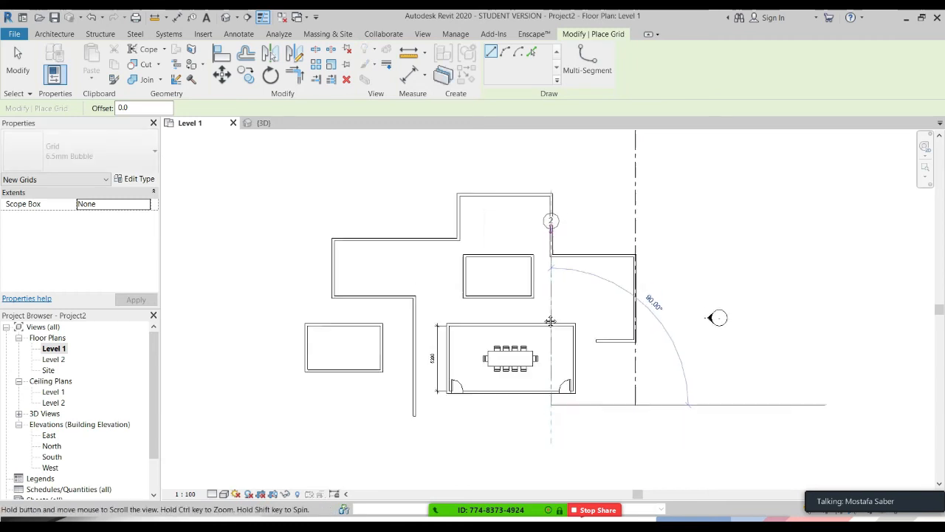
{"action": "middle_click_drag", "start_coordinate": [551, 222], "coordinate": [539, 333]}
{"action": "left_click", "coordinate": [537, 226]}
{"action": "middle_click_drag", "start_coordinate": [519, 294], "coordinate": [531, 229]}
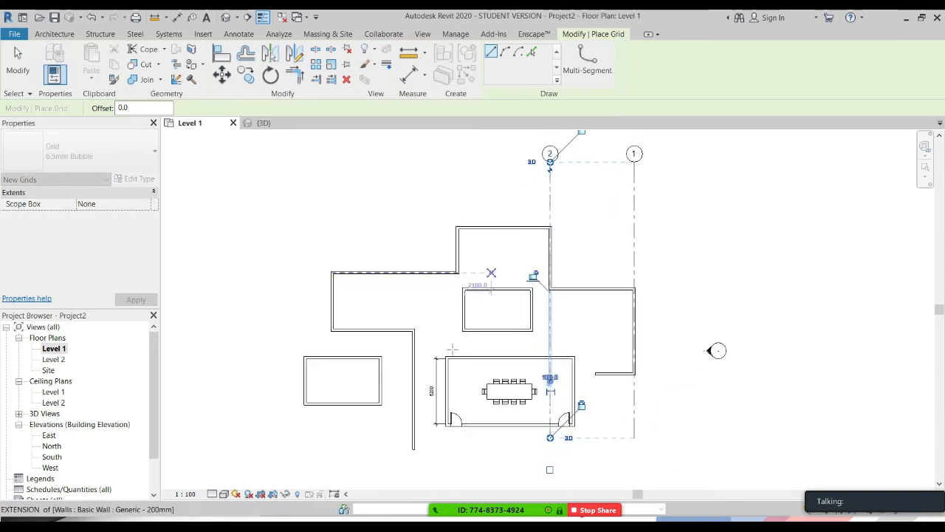
Draw vertical grid lines 3, 4 and 5 along the northern projection's west wall, the long wall west of the dining room and the west wing's outer wall
{"action": "left_click", "coordinate": [457, 438]}
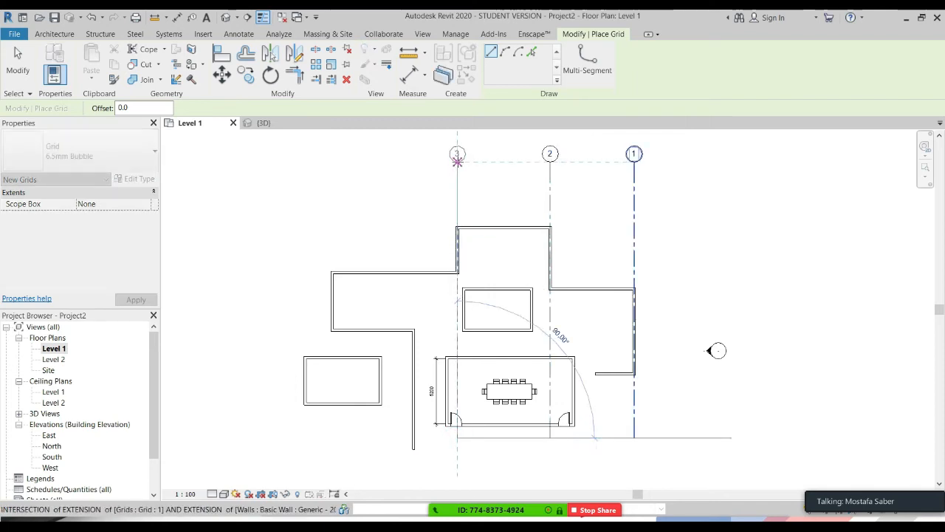
{"action": "left_click", "coordinate": [457, 161]}
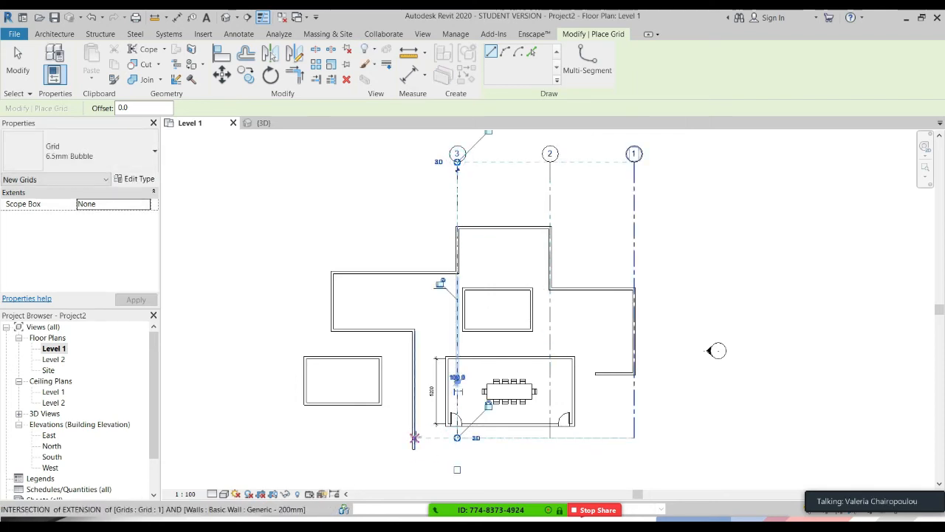
{"action": "left_click", "coordinate": [415, 439]}
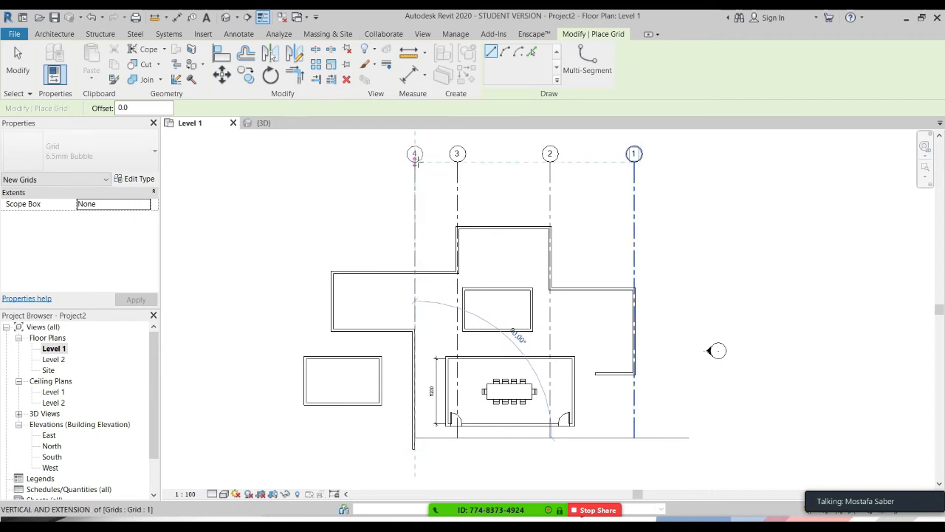
{"action": "left_click", "coordinate": [414, 161]}
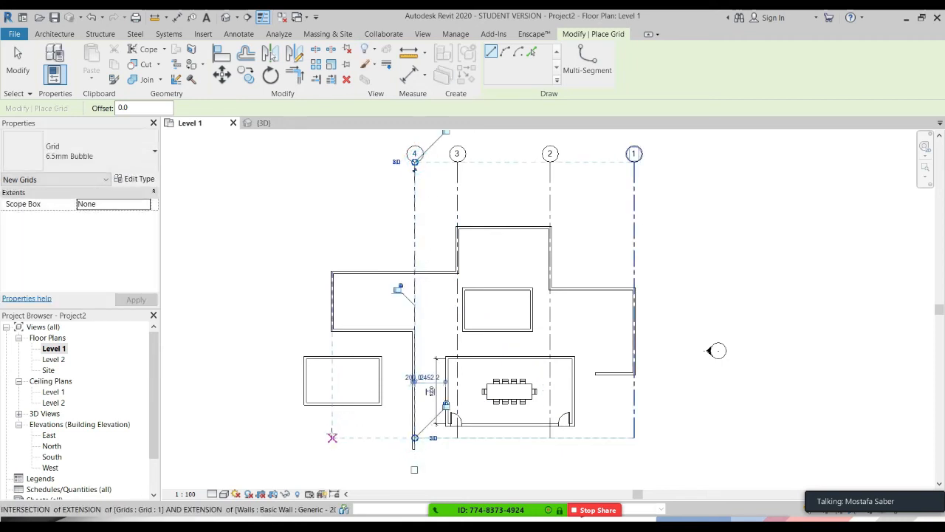
{"action": "left_click", "coordinate": [332, 437]}
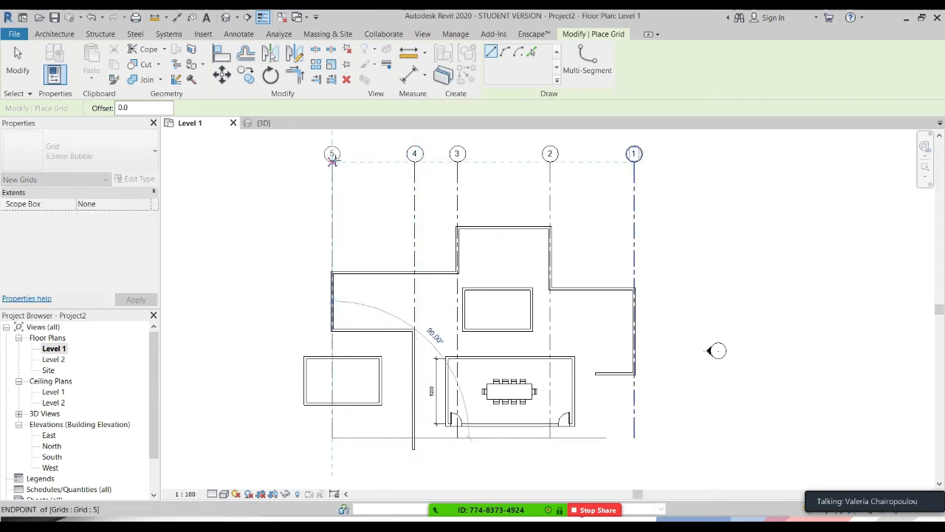
{"action": "left_click", "coordinate": [333, 161]}
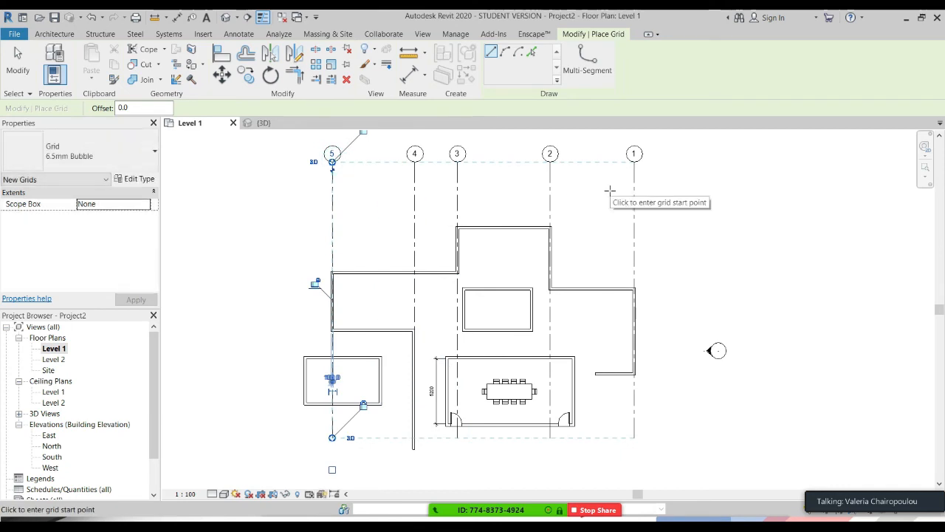
Draw a horizontal grid line from east to west along the northernmost wall, crossing all the vertical grids
{"action": "left_click", "coordinate": [56, 34]}
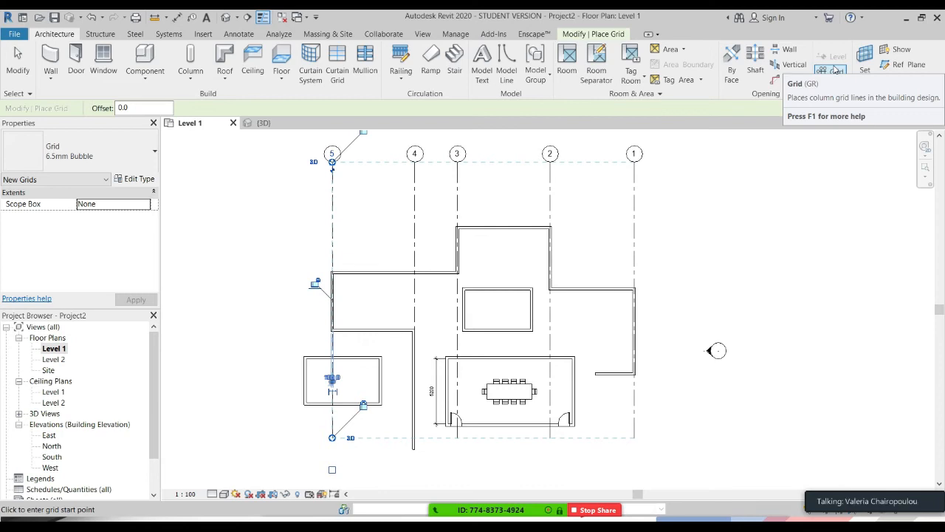
{"action": "middle_click_drag", "start_coordinate": [690, 254], "coordinate": [678, 259]}
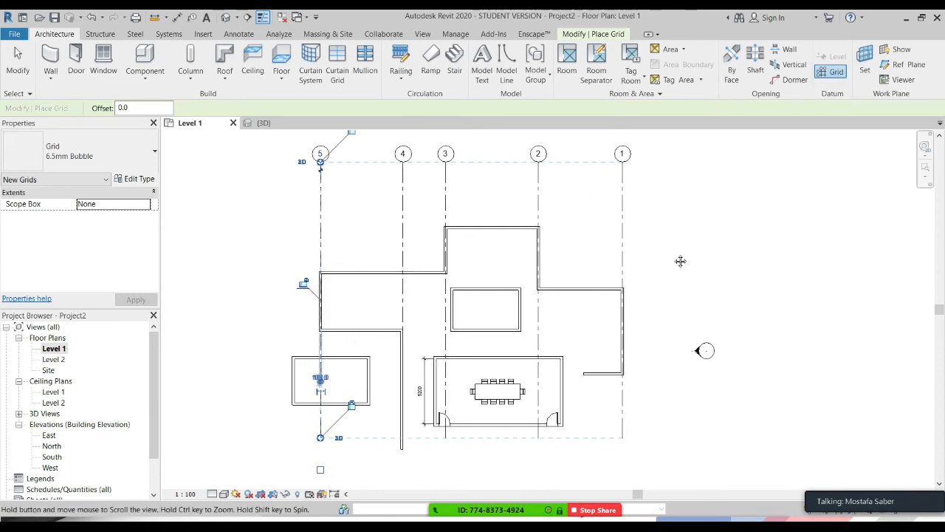
{"action": "left_click", "coordinate": [656, 227]}
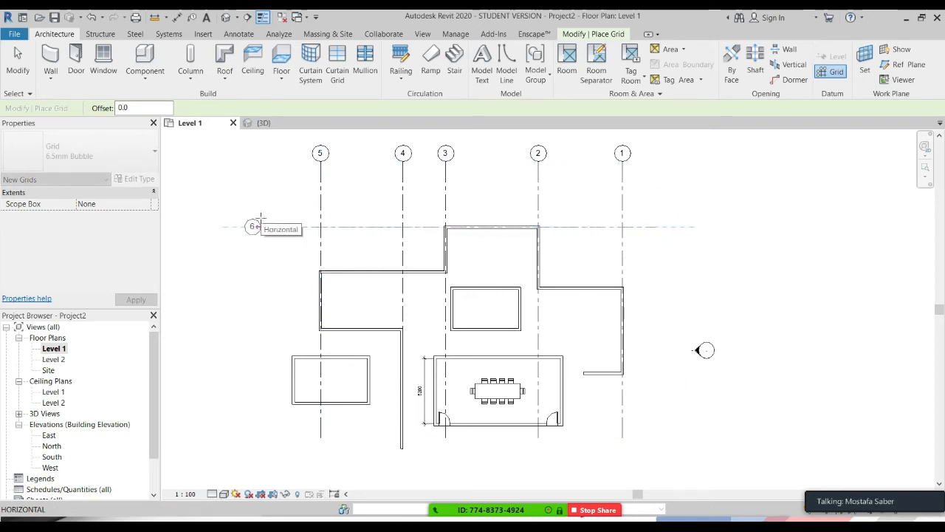
{"action": "left_click", "coordinate": [253, 225]}
Rename the horizontal grid line on the northernmost wall as A
{"action": "scroll", "coordinate": [253, 222], "scroll_direction": "up", "scroll_amount": 3}
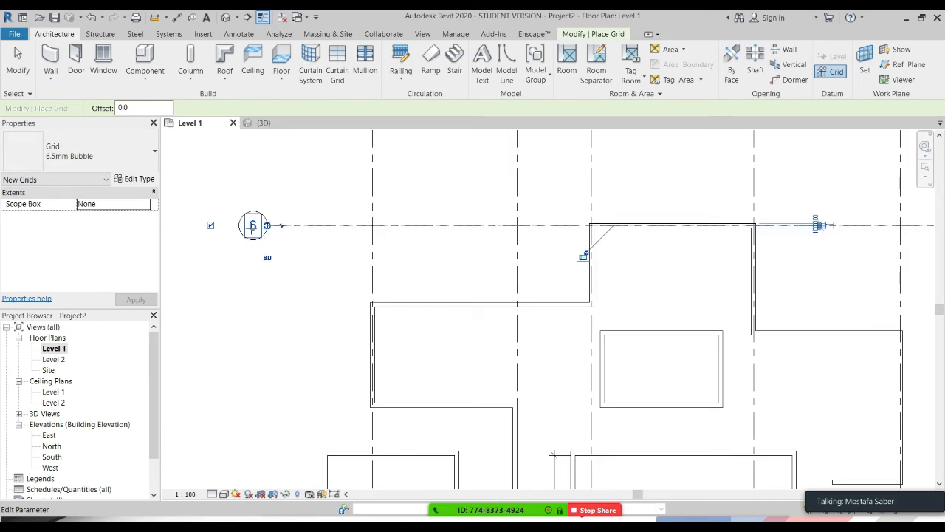
{"action": "left_click", "coordinate": [254, 224]}
{"action": "type", "text": "A"}
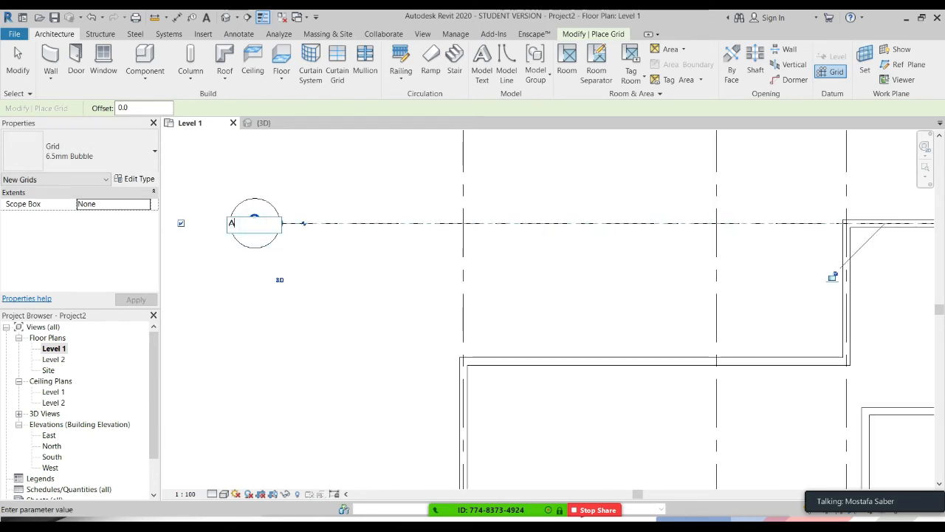
{"action": "left_click", "coordinate": [308, 294]}
{"action": "scroll", "coordinate": [313, 290], "scroll_direction": "down", "scroll_amount": 5}
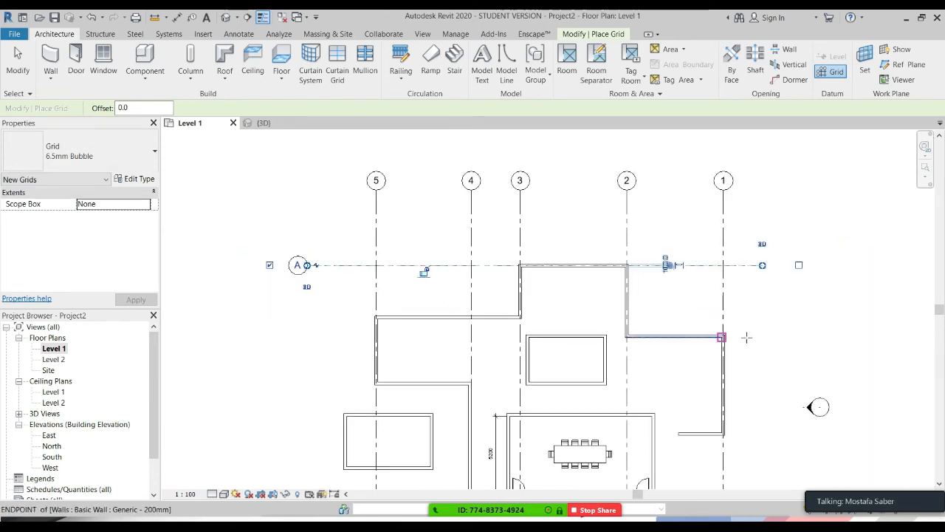
Draw horizontal grid lines B, C and D along the west wing's north wall, the east wing's north wall and the west wing's south wall
{"action": "left_click", "coordinate": [763, 318]}
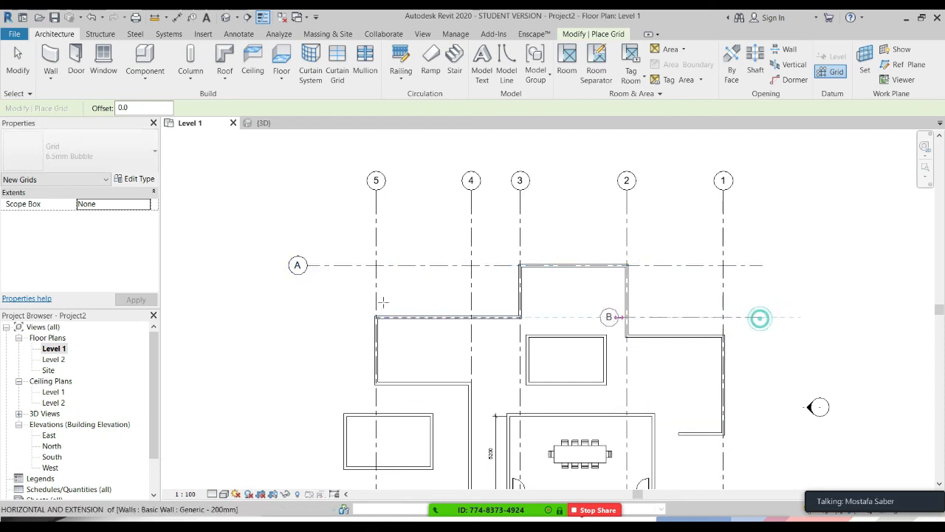
{"action": "left_click", "coordinate": [307, 317]}
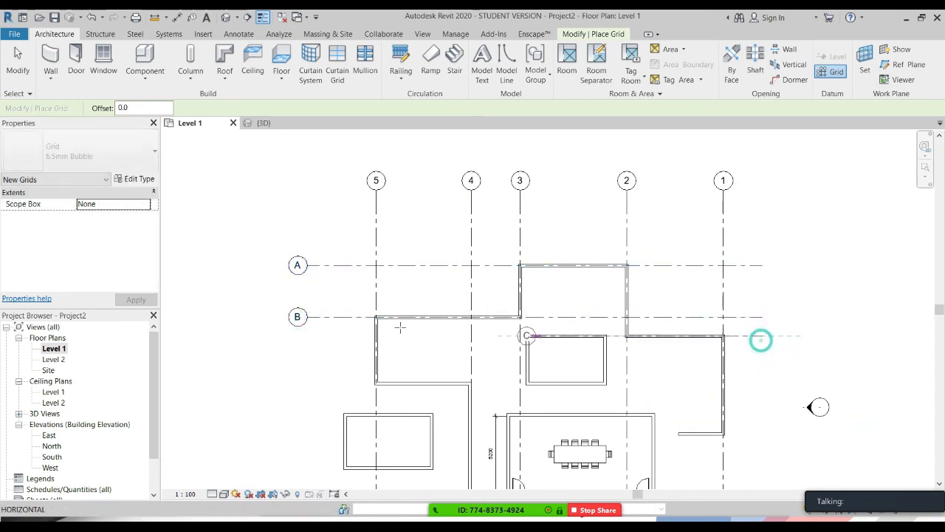
{"action": "left_click", "coordinate": [307, 336]}
{"action": "middle_click_drag", "start_coordinate": [770, 415], "coordinate": [775, 343]}
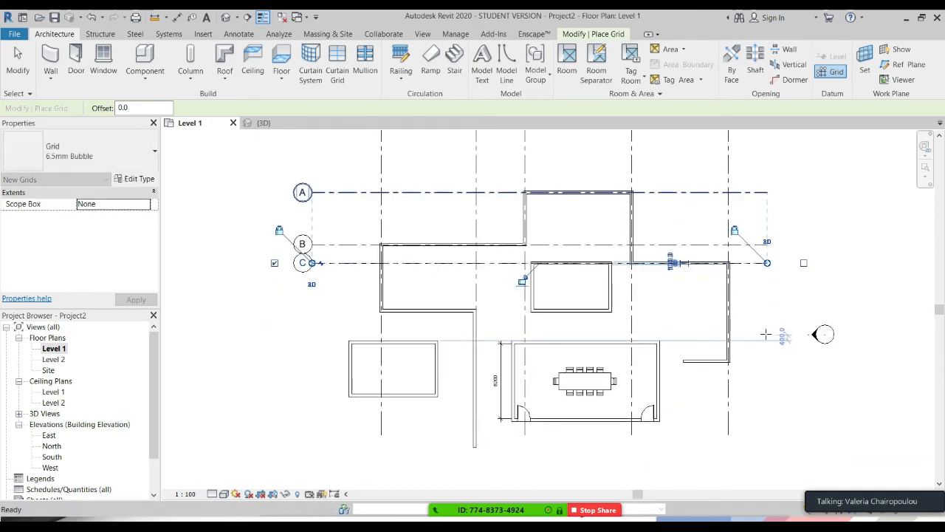
{"action": "left_click", "coordinate": [762, 310]}
{"action": "left_click", "coordinate": [316, 311]}
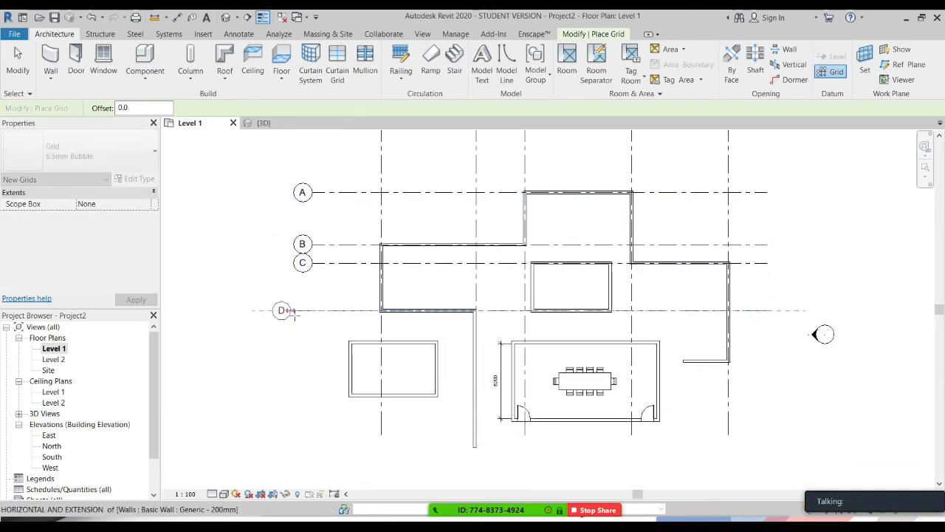
{"action": "key", "text": "Escape"}
{"action": "key", "text": "Escape"}
{"action": "middle_click_drag", "start_coordinate": [511, 384], "coordinate": [469, 431]}
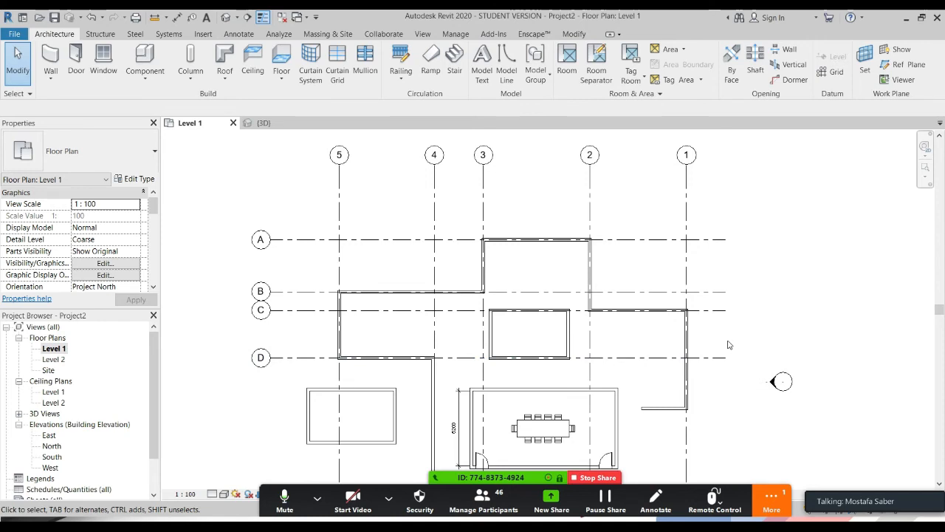
Read the latest messages in the meeting's group chat and minimize the chat window
{"action": "left_click", "coordinate": [772, 499]}
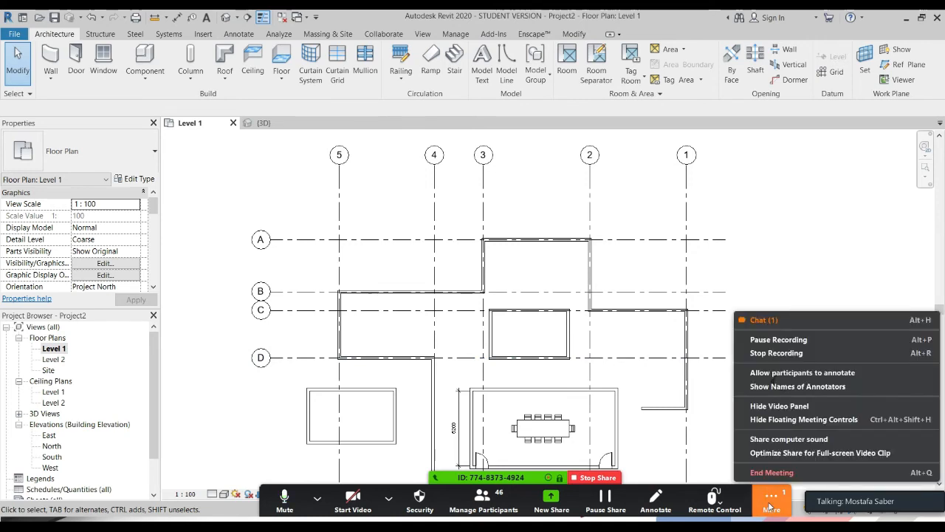
{"action": "left_click", "coordinate": [762, 323]}
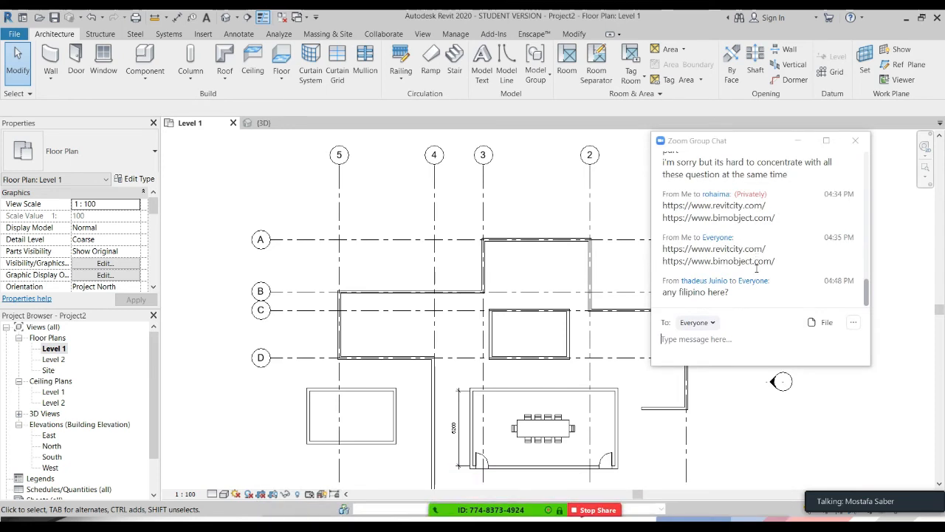
{"action": "left_click", "coordinate": [796, 140]}
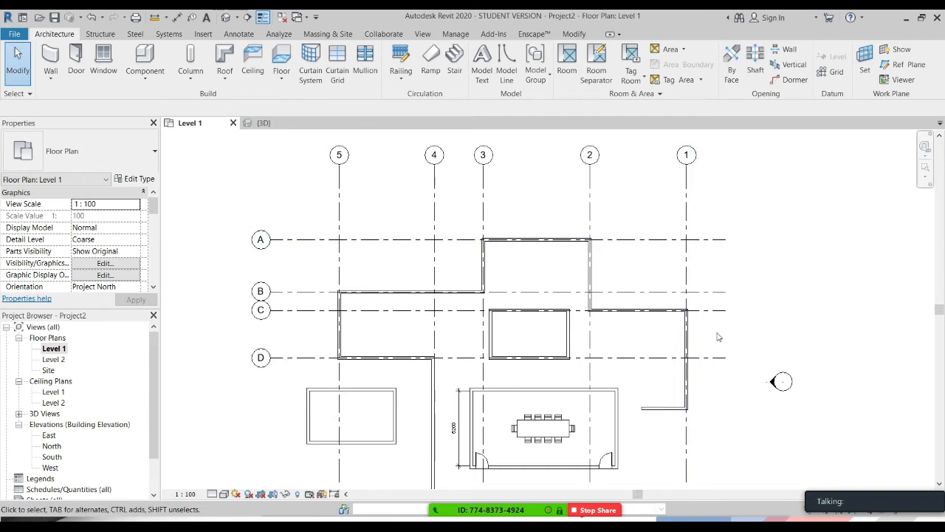
Draw a horizontal grid line along the east wing's short south wall, aligning both ends with the lettered grids above
{"action": "middle_click_drag", "start_coordinate": [717, 337], "coordinate": [715, 281]}
{"action": "left_click", "coordinate": [830, 73]}
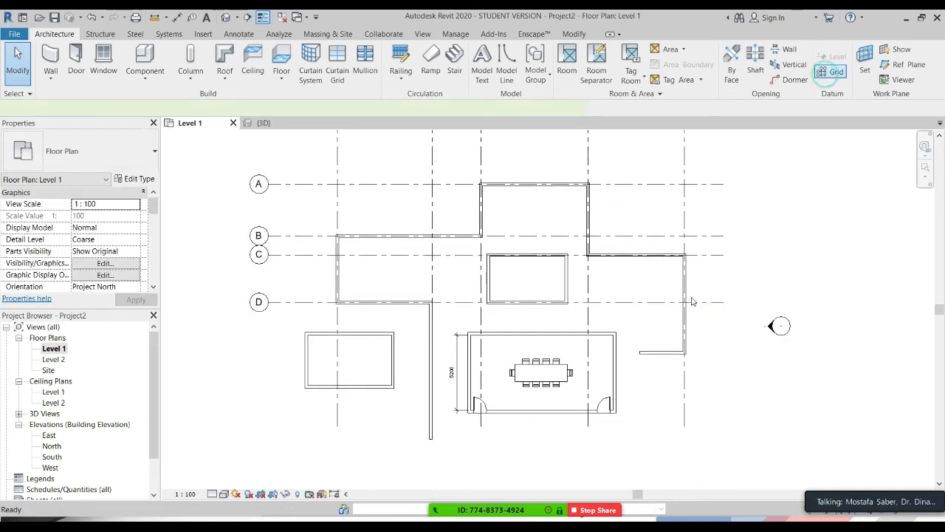
{"action": "left_click", "coordinate": [720, 351]}
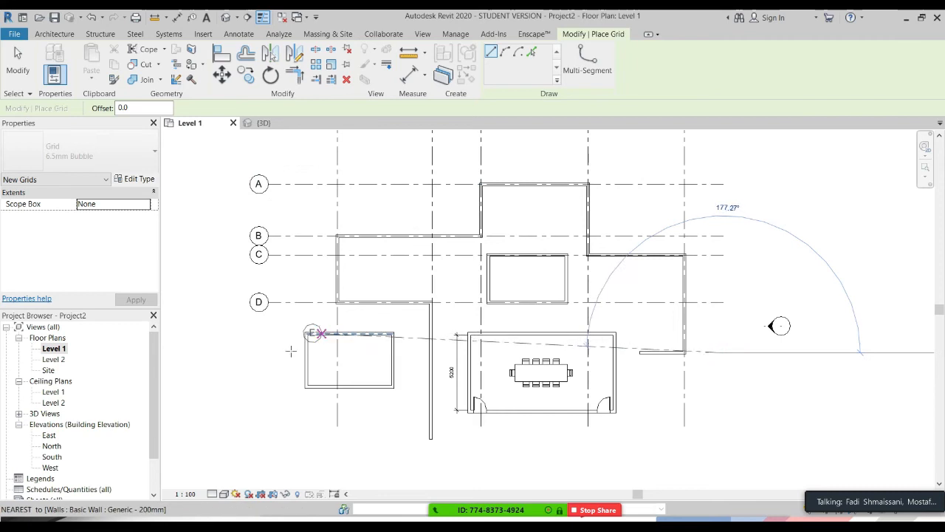
{"action": "left_click", "coordinate": [268, 353]}
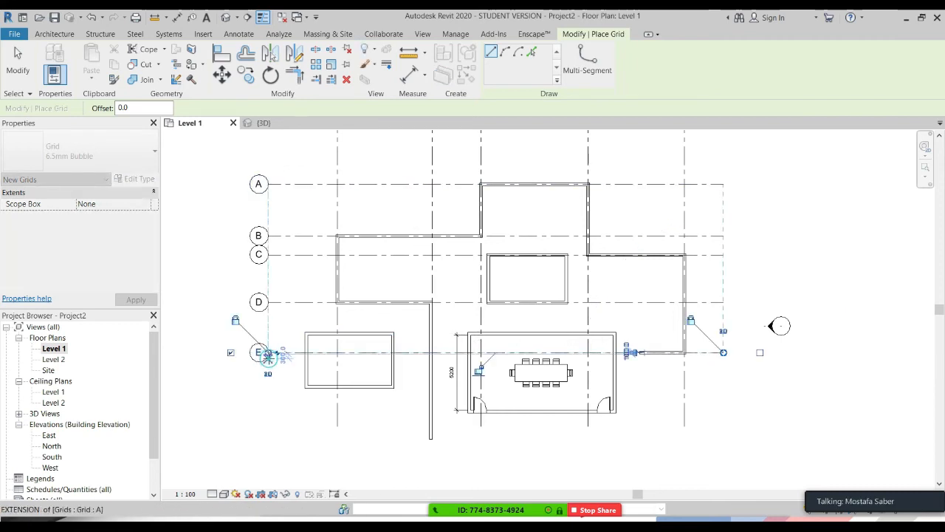
Rename the horizontal grid line on the east wing's south wall as AA
{"action": "scroll", "coordinate": [268, 355], "scroll_direction": "up", "scroll_amount": 5}
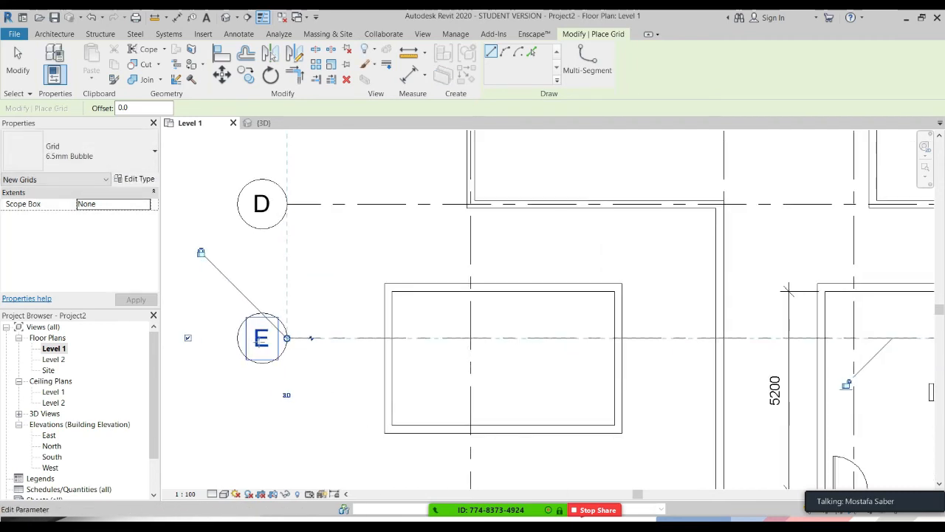
{"action": "left_click", "coordinate": [265, 339]}
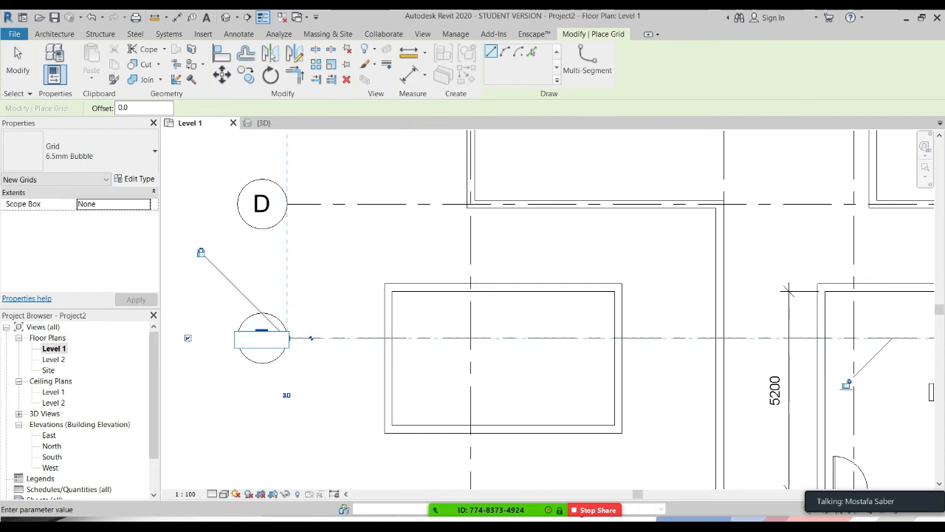
{"action": "left_click", "coordinate": [329, 430]}
Draw another horizontal grid line just below grid AA, along the south wall of the western room
{"action": "scroll", "coordinate": [329, 410], "scroll_direction": "down", "scroll_amount": 4}
{"action": "middle_click_drag", "start_coordinate": [324, 325], "coordinate": [270, 186]}
{"action": "scroll", "coordinate": [523, 297], "scroll_direction": "down", "scroll_amount": 1}
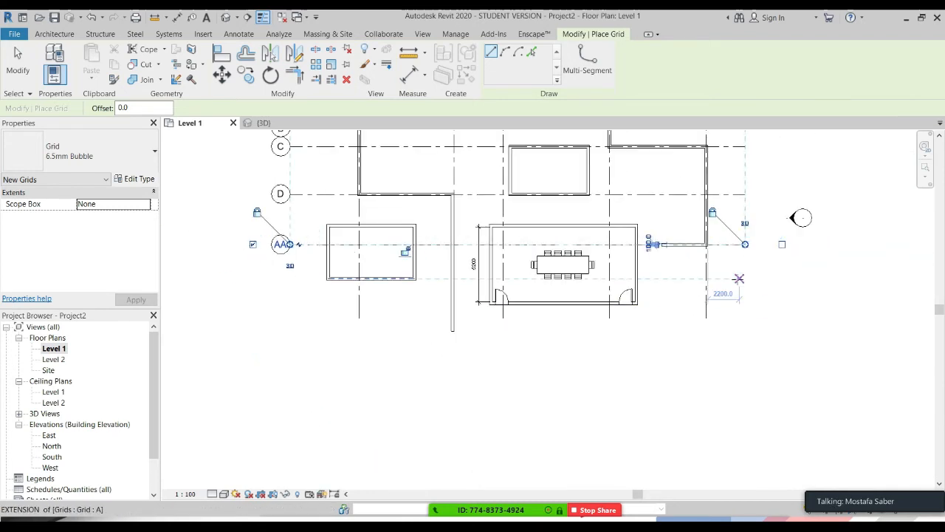
{"action": "left_click", "coordinate": [743, 279]}
{"action": "left_click", "coordinate": [284, 278]}
{"action": "scroll", "coordinate": [273, 266], "scroll_direction": "up", "scroll_amount": 3}
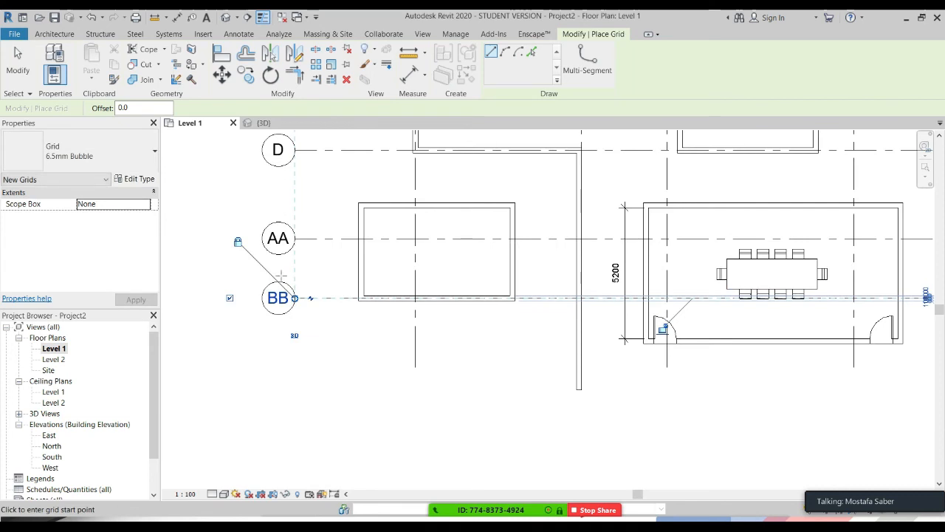
End the Grid command and undo the lowest grid line and the AA rename
{"action": "key", "text": "Escape"}
{"action": "key", "text": "Escape"}
{"action": "key", "text": "ctrl+z"}
{"action": "key", "text": "ctrl+z"}
{"action": "scroll", "coordinate": [299, 319], "scroll_direction": "down", "scroll_amount": 3}
{"action": "middle_click_drag", "start_coordinate": [304, 322], "coordinate": [287, 346]}
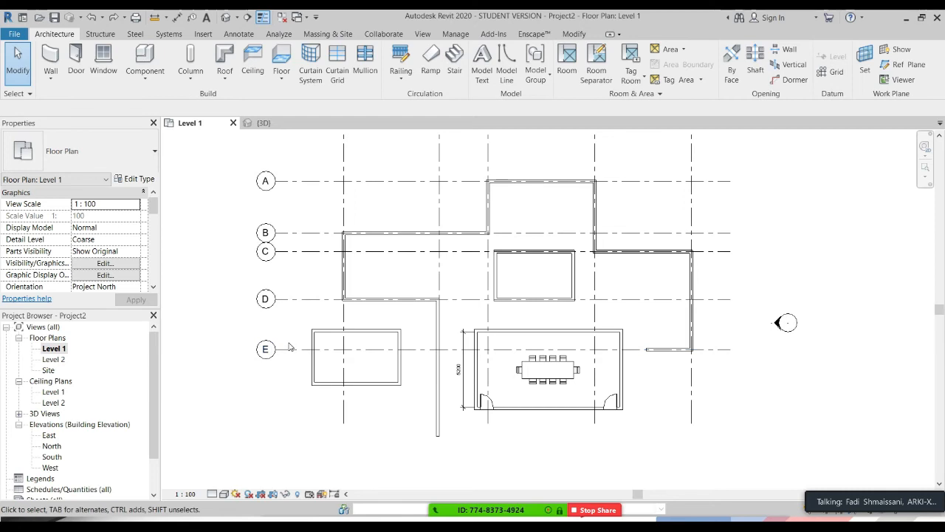
{"action": "scroll", "coordinate": [289, 347], "scroll_direction": "down", "scroll_amount": 1}
{"action": "middle_click_drag", "start_coordinate": [289, 349], "coordinate": [283, 376]}
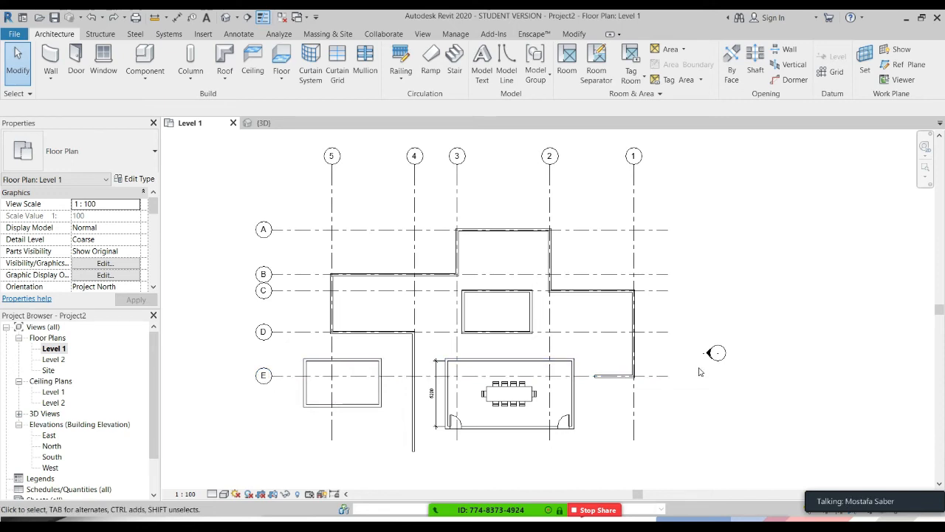
{"action": "mouse_move", "coordinate": [516, 504]}
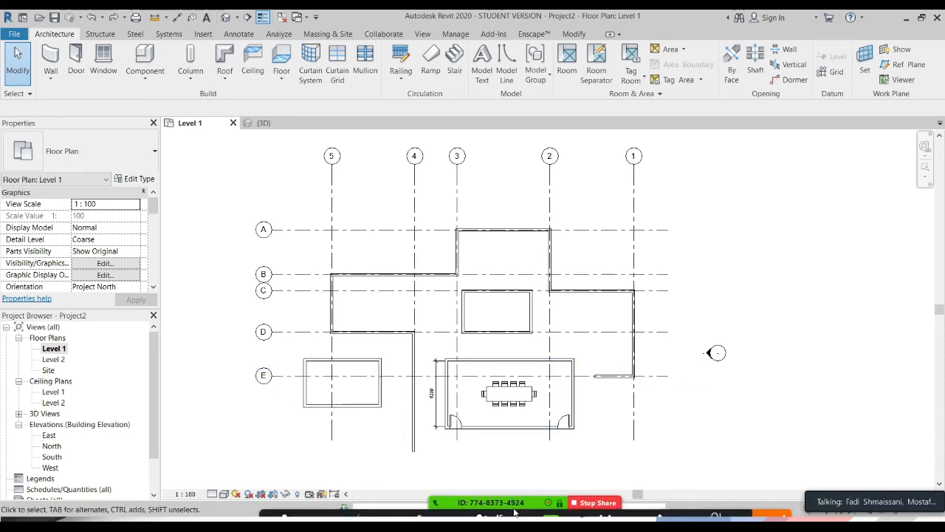
{"action": "left_click", "coordinate": [760, 506]}
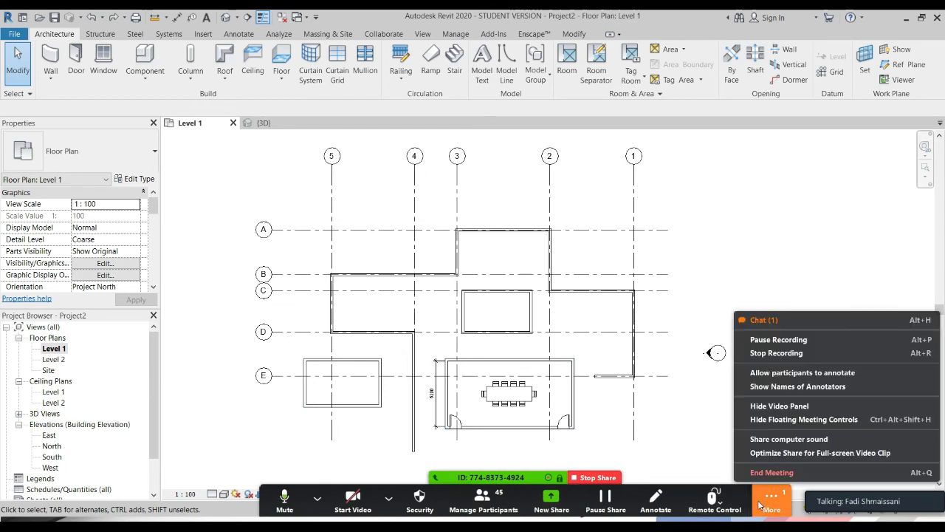
{"action": "left_click", "coordinate": [700, 262]}
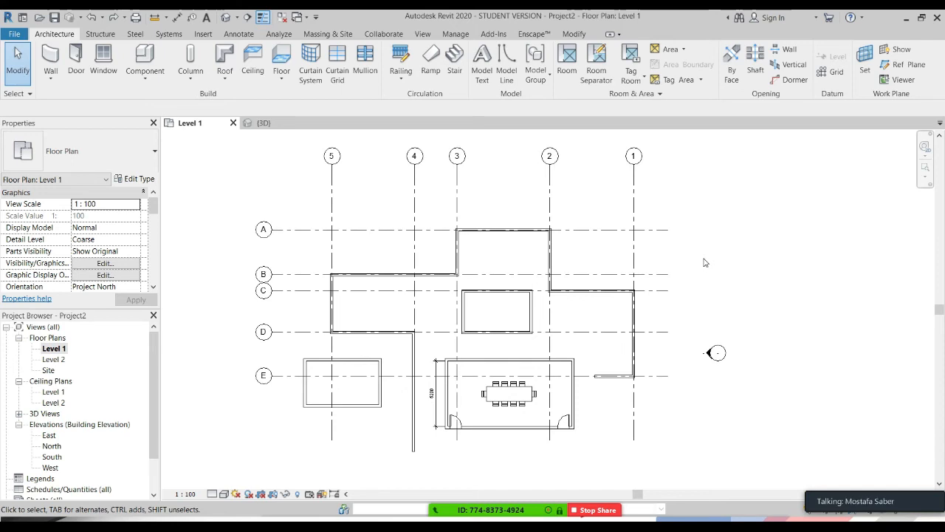
{"action": "key", "text": "alt"}
{"action": "key", "text": "Escape"}
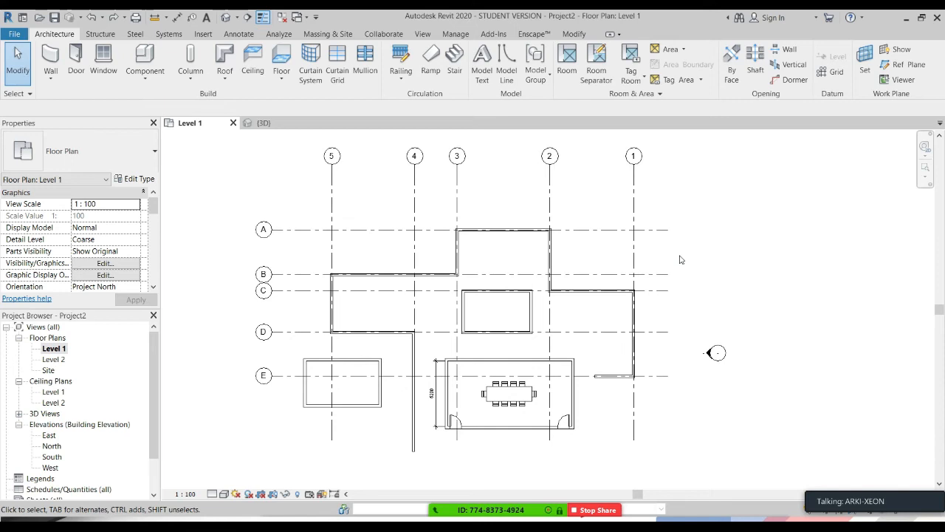
{"action": "middle_click_drag", "start_coordinate": [698, 286], "coordinate": [700, 276]}
{"action": "left_click", "coordinate": [827, 74]}
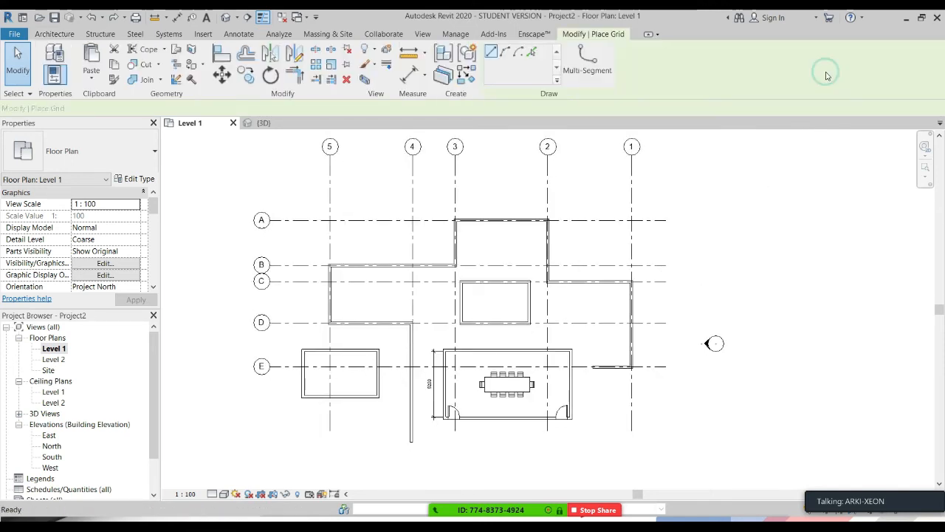
{"action": "key", "text": "Escape"}
{"action": "key", "text": "Escape"}
Select grid 1 to examine its 3D extent controls, and open the Level 2 floor plan
{"action": "left_click", "coordinate": [631, 166]}
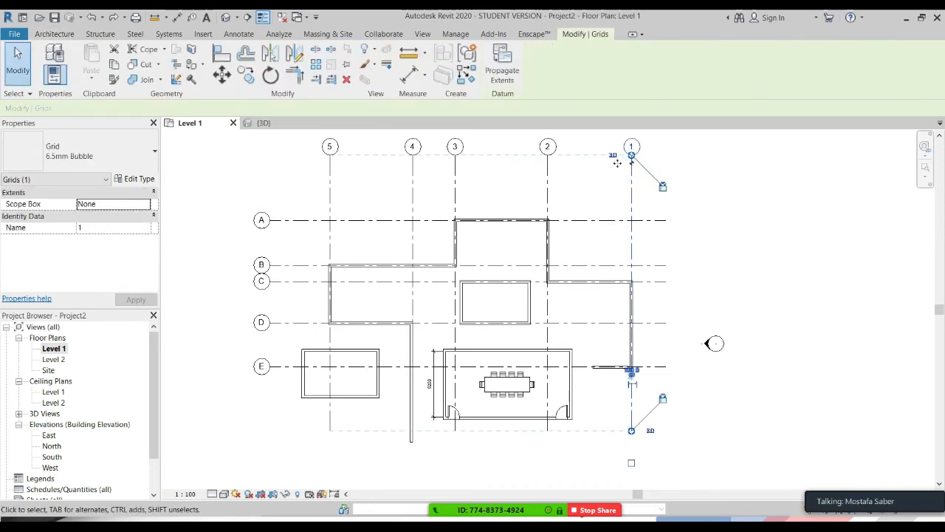
{"action": "middle_click_drag", "start_coordinate": [617, 163], "coordinate": [614, 179]}
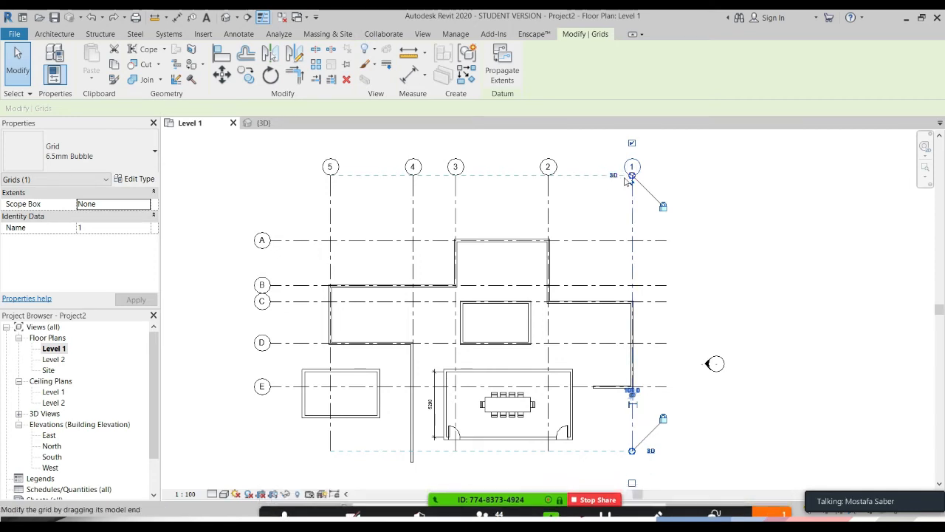
{"action": "scroll", "coordinate": [613, 177], "scroll_direction": "up", "scroll_amount": 5}
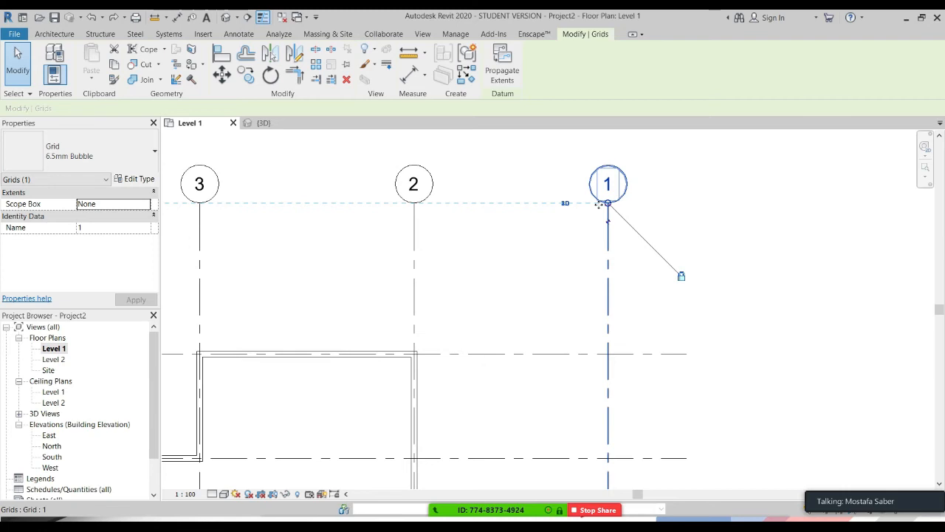
{"action": "left_click", "coordinate": [62, 359]}
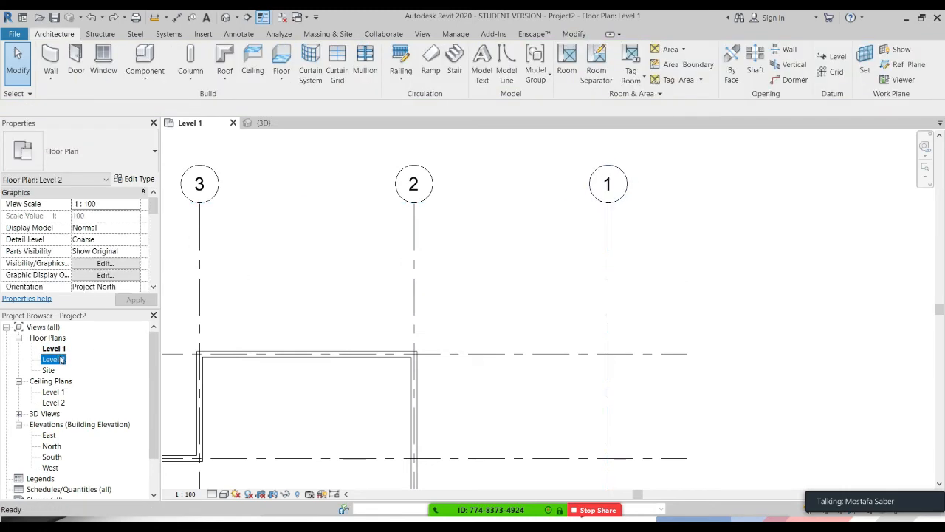
{"action": "double_click", "coordinate": [62, 359]}
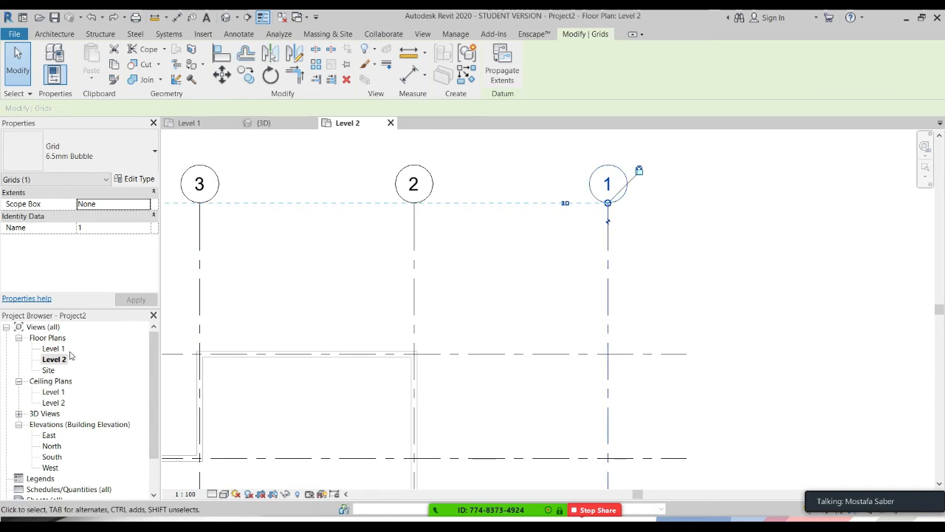
Switch the upper end of grid 1 to 2D extents in Level 2 and shorten it toward grid A
{"action": "left_click", "coordinate": [566, 205]}
{"action": "left_click_drag", "start_coordinate": [608, 204], "coordinate": [607, 260]}
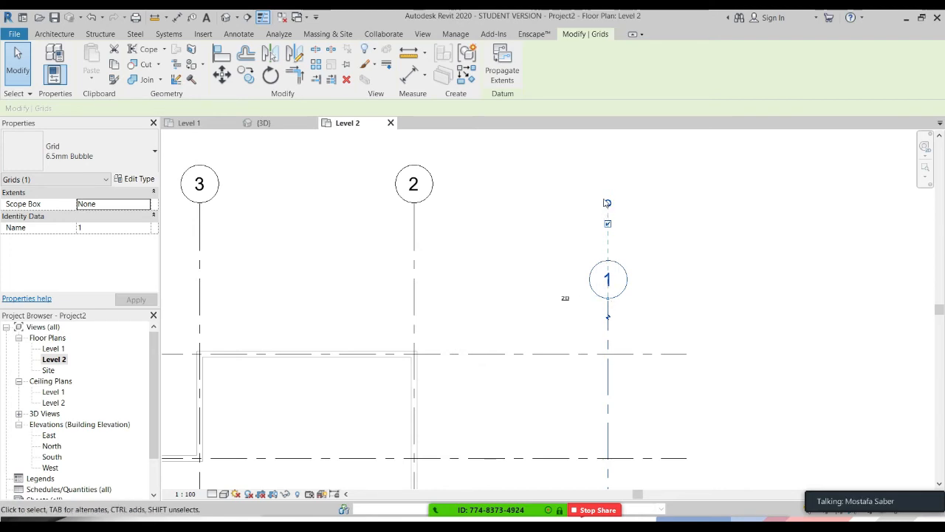
{"action": "left_click", "coordinate": [660, 213]}
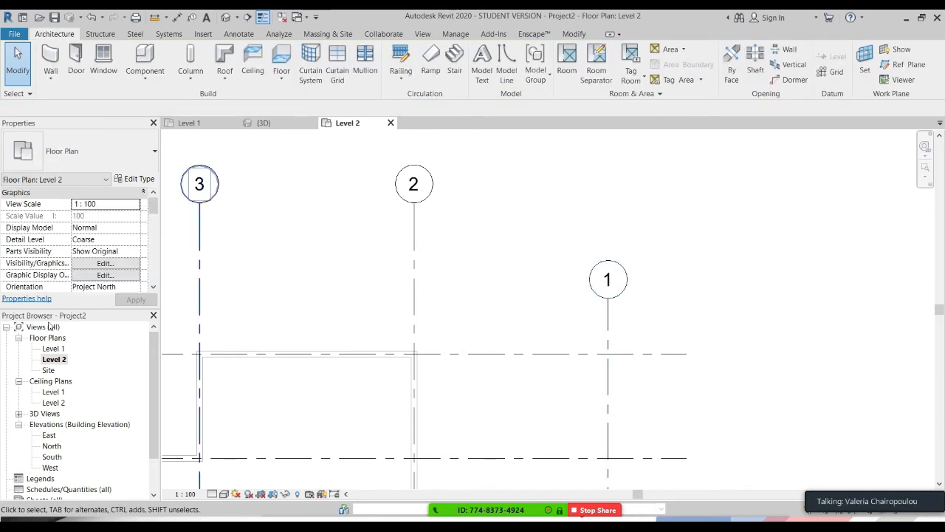
Check the upper end of grid 1 in the Level 1 floor plan and return to Level 2
{"action": "left_click", "coordinate": [54, 348]}
{"action": "double_click", "coordinate": [54, 349]}
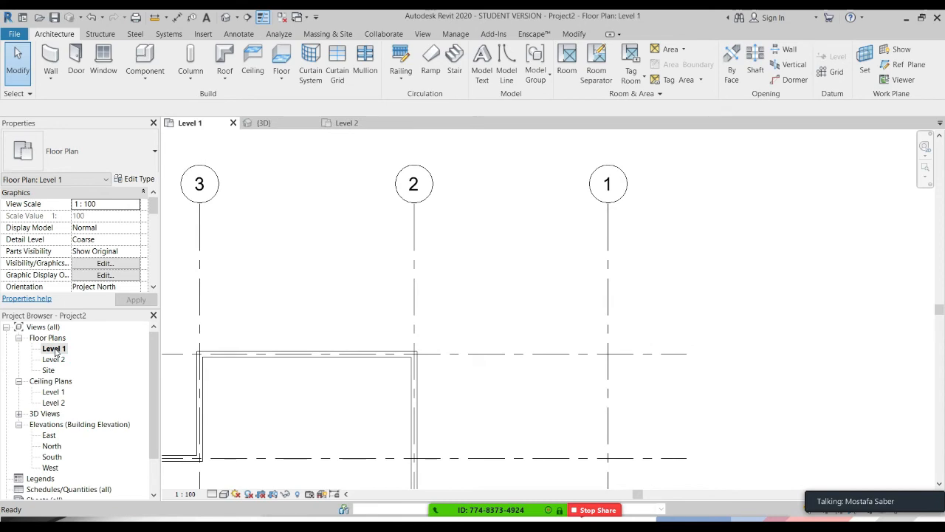
{"action": "double_click", "coordinate": [56, 359]}
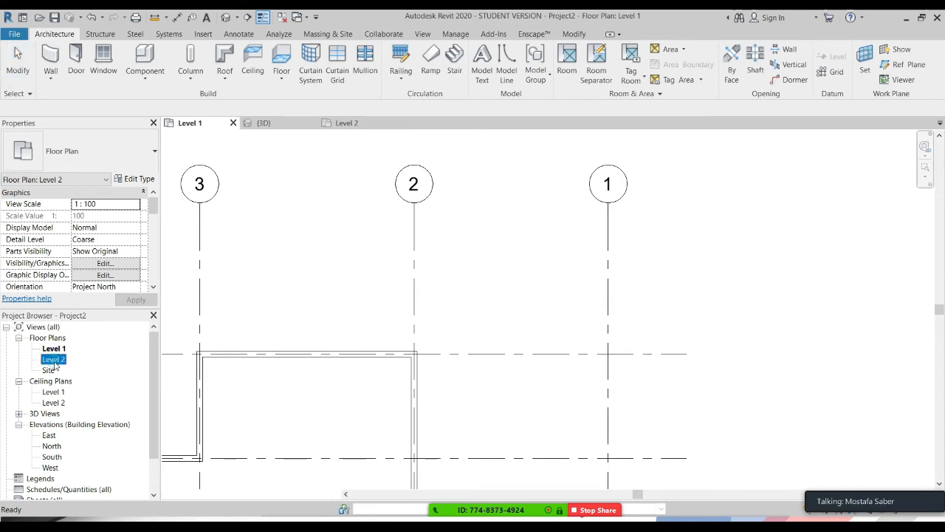
Extend the upper end of grid 1 in Level 2 back into line with the other numbered grid bubbles
{"action": "left_click", "coordinate": [608, 314]}
{"action": "left_click_drag", "start_coordinate": [608, 314], "coordinate": [608, 202]}
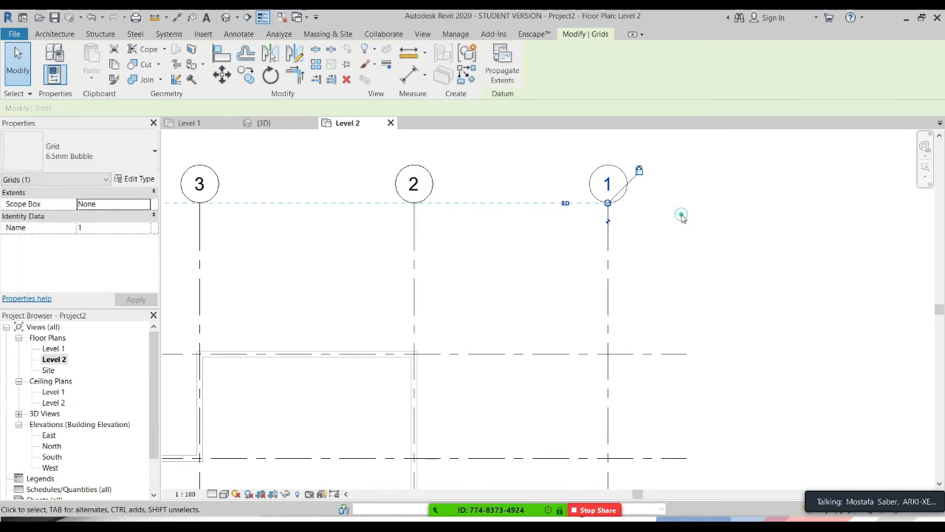
{"action": "left_click", "coordinate": [682, 216]}
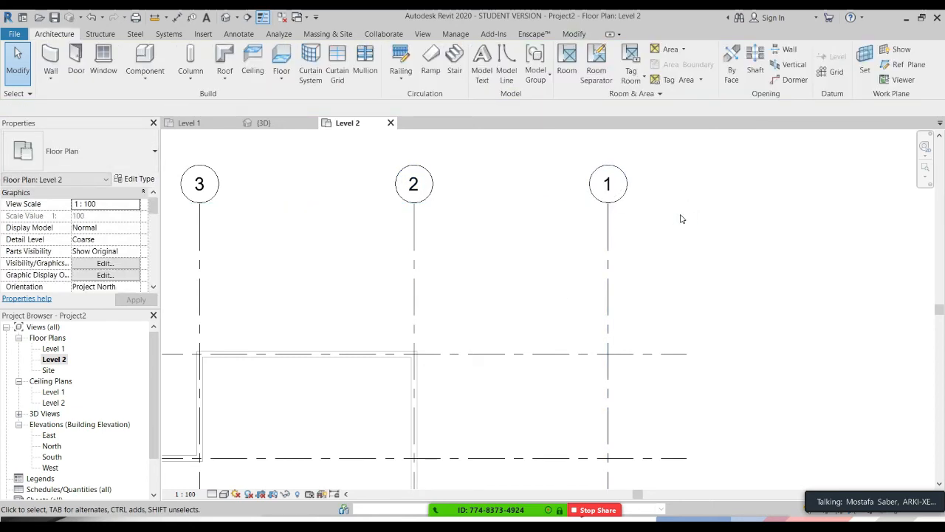
{"action": "scroll", "coordinate": [682, 218], "scroll_direction": "down", "scroll_amount": 4}
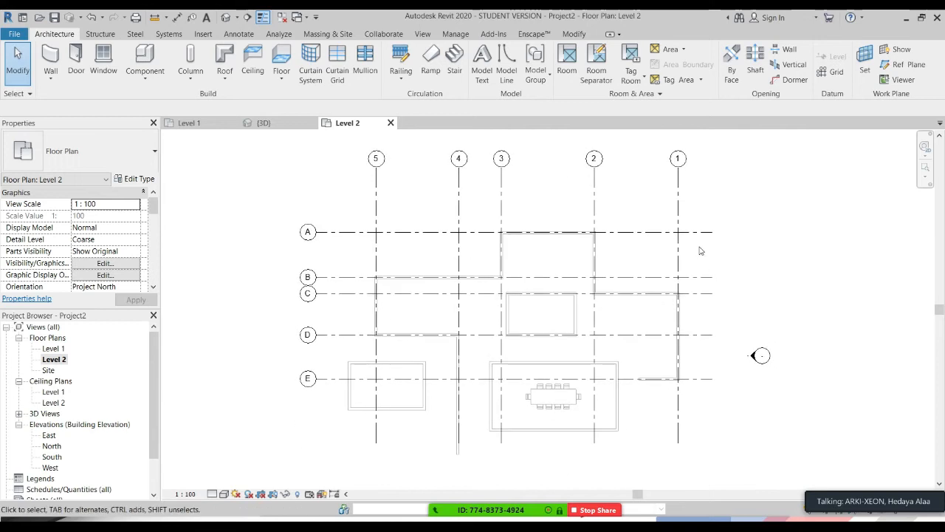
Look over the grids in the Level 1 floor plan, and view the model in the default 3D view
{"action": "double_click", "coordinate": [53, 348]}
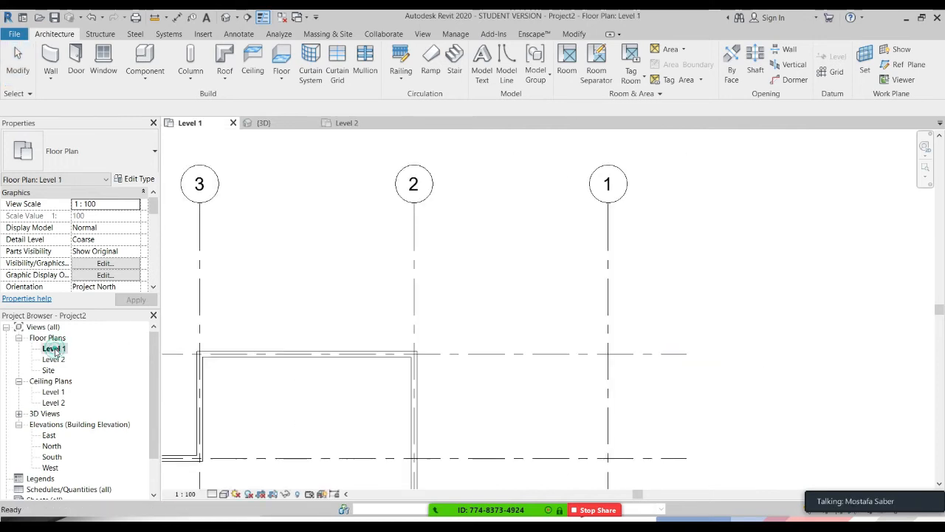
{"action": "scroll", "coordinate": [661, 229], "scroll_direction": "down", "scroll_amount": 3}
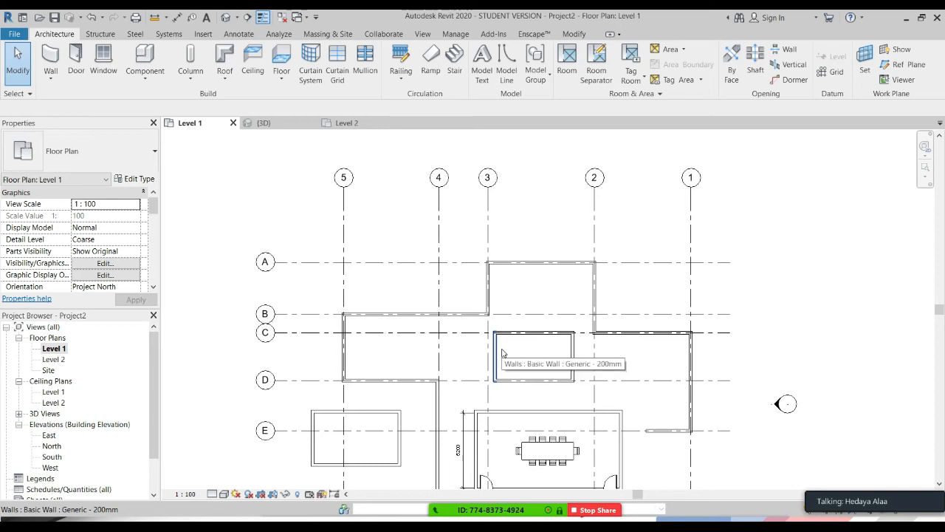
{"action": "left_click", "coordinate": [225, 16]}
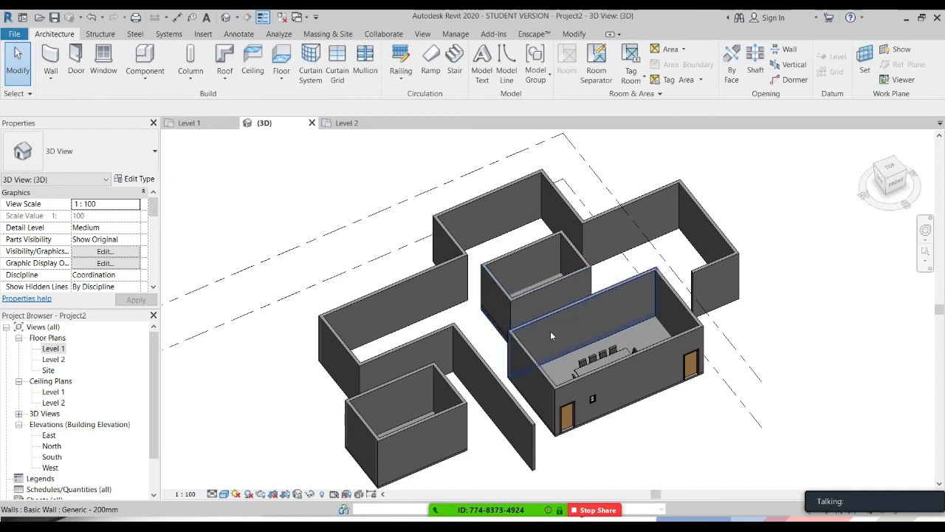
In the Level 1 floor plan, place a vertical building section between grids 3 and 2, running through the whole building
{"action": "double_click", "coordinate": [51, 348]}
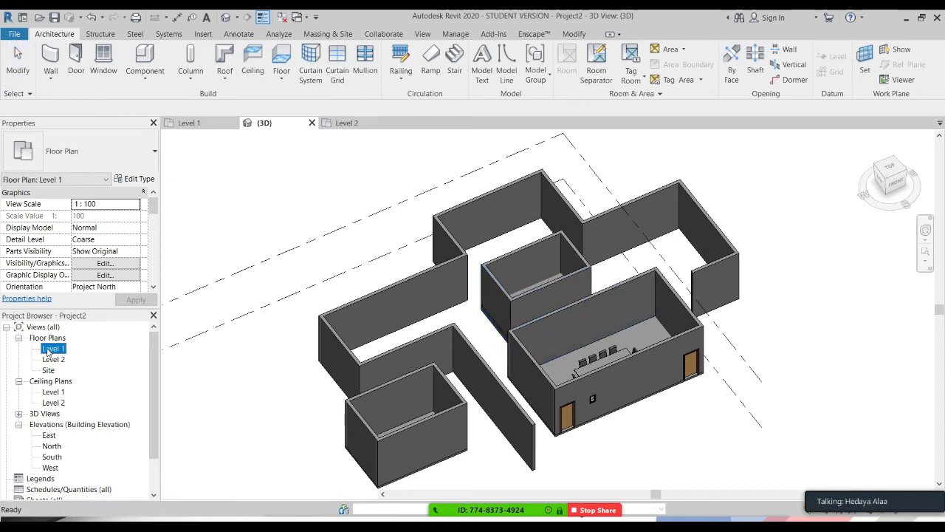
{"action": "middle_click_drag", "start_coordinate": [520, 341], "coordinate": [517, 282]}
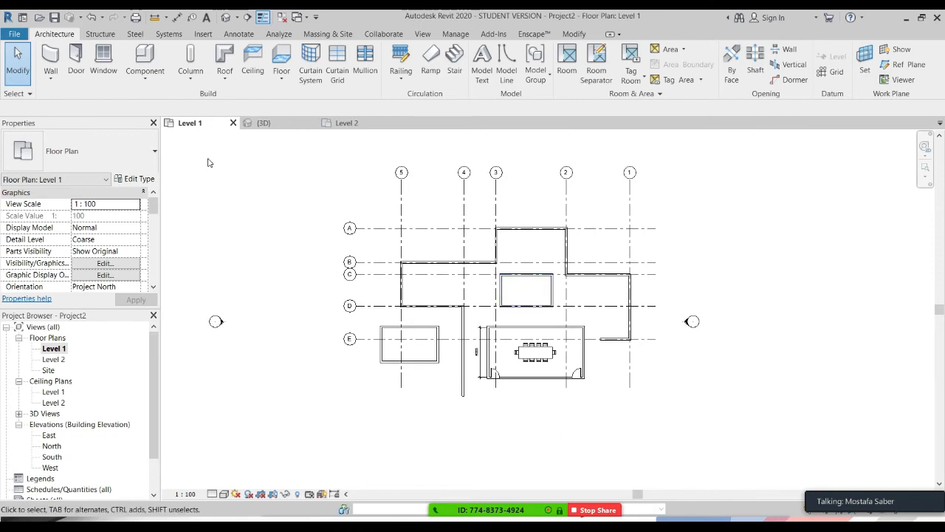
{"action": "left_click", "coordinate": [247, 17]}
{"action": "left_click", "coordinate": [526, 180]}
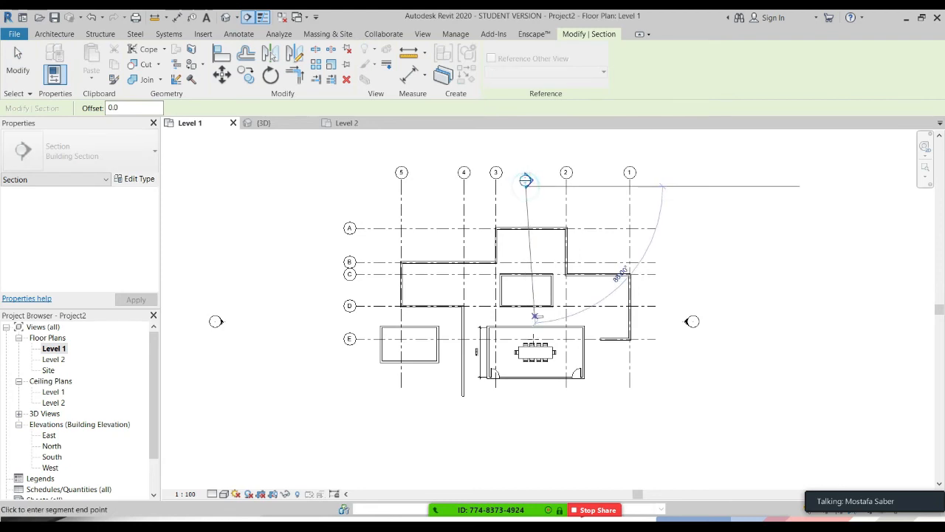
{"action": "left_click", "coordinate": [526, 408]}
{"action": "key", "text": "Escape"}
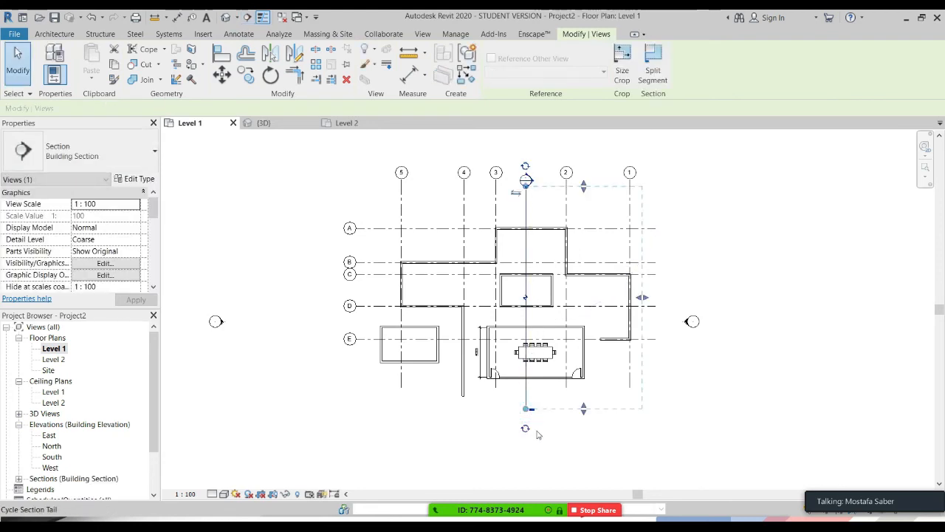
Split the vertical section line inside the small room and offset its lower segment toward grid 3
{"action": "left_click", "coordinate": [654, 71]}
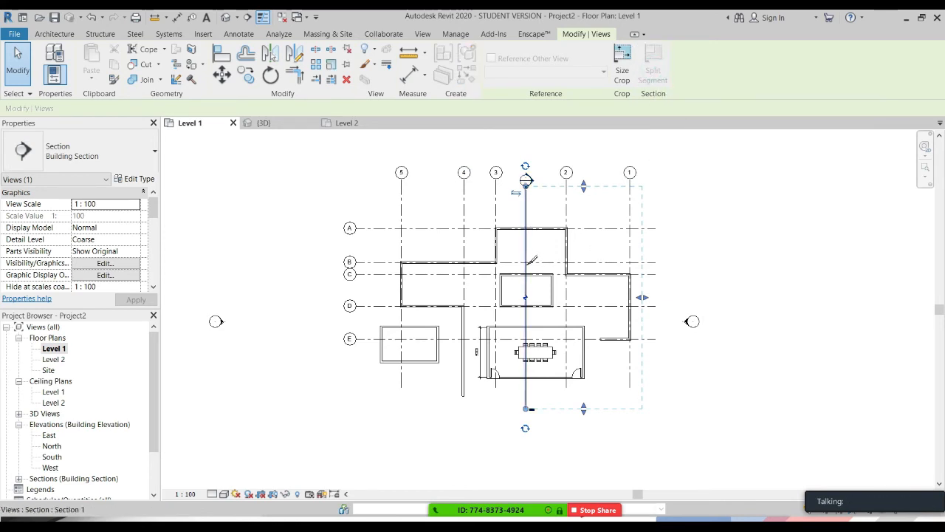
{"action": "left_click", "coordinate": [525, 284]}
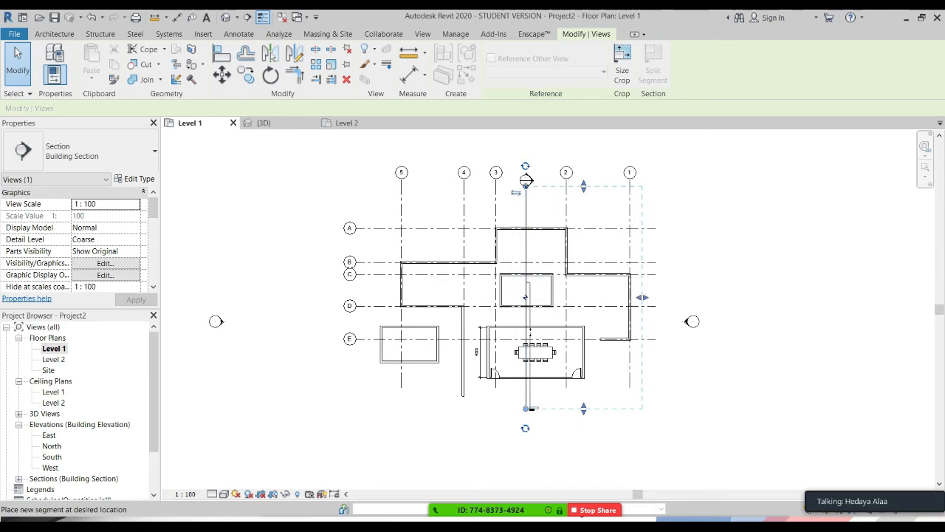
{"action": "left_click", "coordinate": [512, 337]}
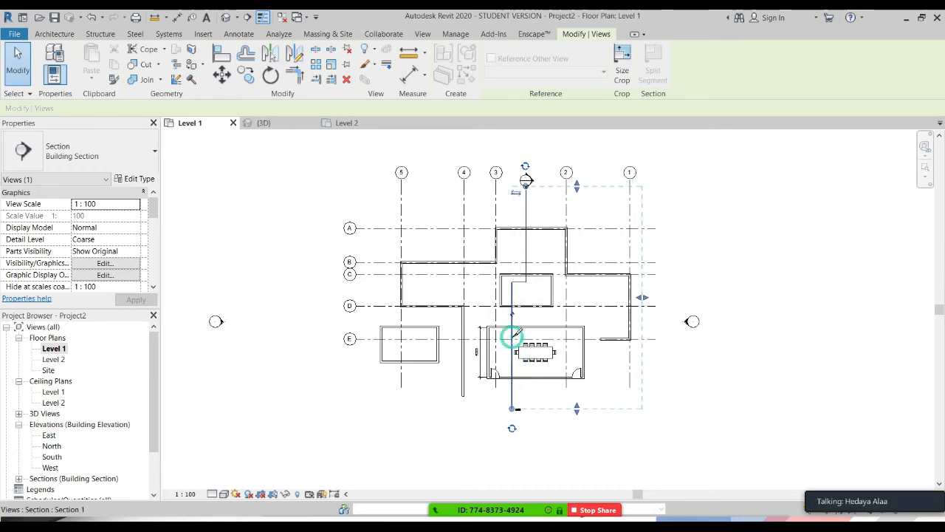
{"action": "key", "text": "Escape"}
{"action": "key", "text": "Escape"}
Shift the upper segment of the vertical section line toward grid 2, keeping it within the small room
{"action": "left_click", "coordinate": [526, 247]}
{"action": "scroll", "coordinate": [524, 238], "scroll_direction": "up", "scroll_amount": 3}
{"action": "left_click_drag", "start_coordinate": [515, 280], "coordinate": [547, 273]}
{"action": "key", "text": "Escape"}
{"action": "scroll", "coordinate": [552, 271], "scroll_direction": "down", "scroll_amount": 1}
Move the section line's horizontal jog down to about the middle of the small room between grids C and D
{"action": "left_click", "coordinate": [547, 230]}
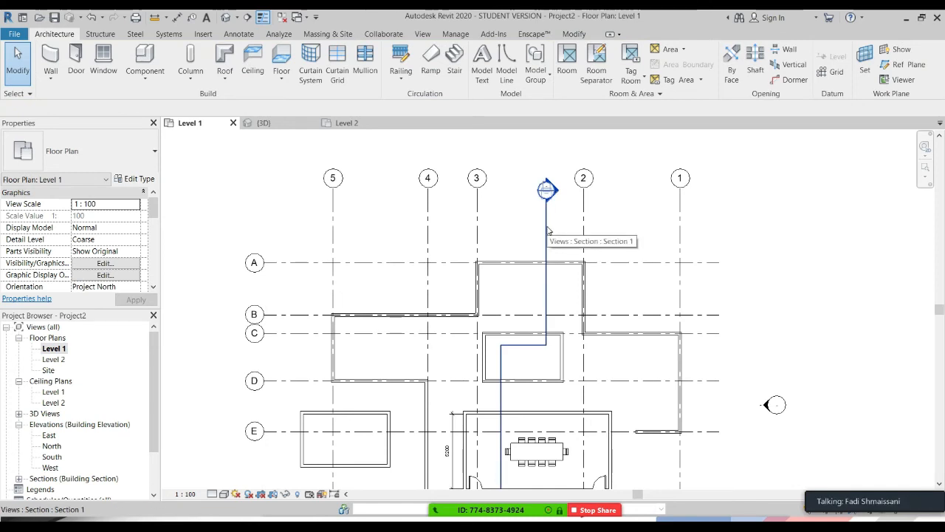
{"action": "middle_click_drag", "start_coordinate": [541, 340], "coordinate": [526, 249]}
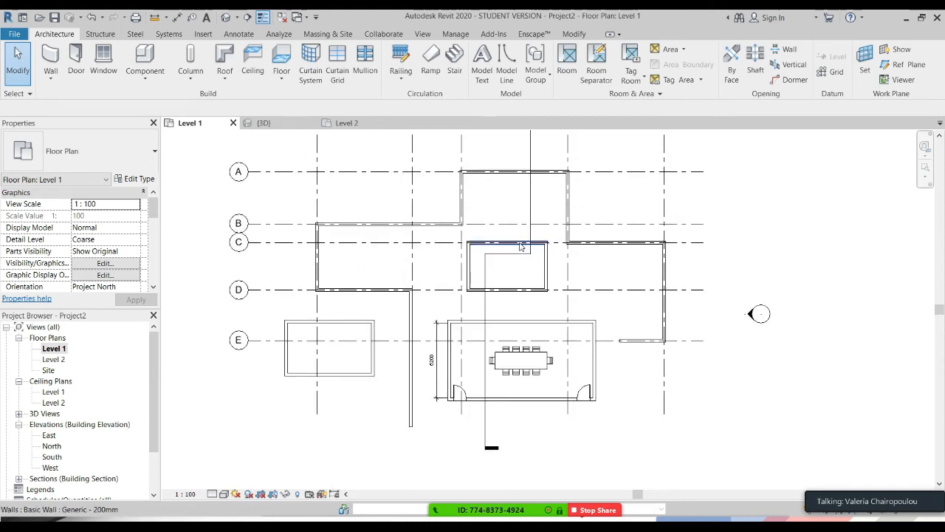
{"action": "scroll", "coordinate": [520, 246], "scroll_direction": "down", "scroll_amount": 1}
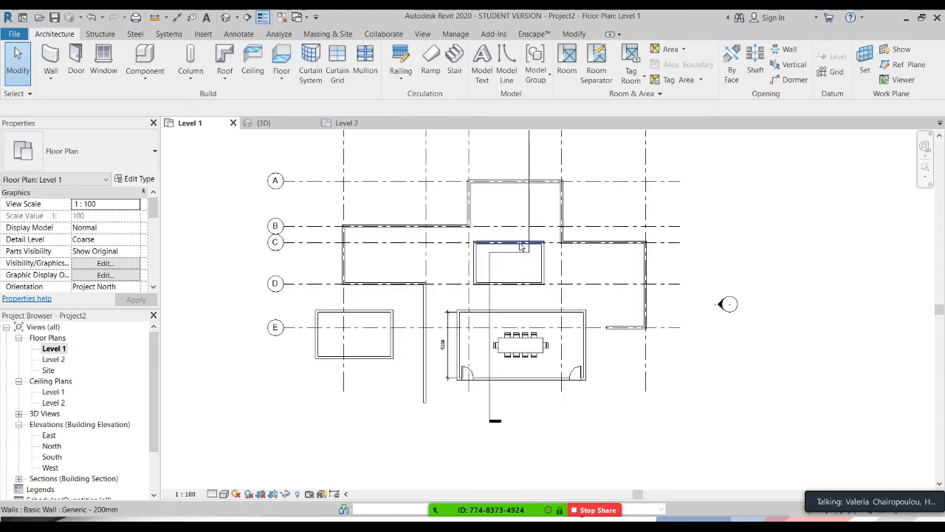
{"action": "middle_click_drag", "start_coordinate": [514, 294], "coordinate": [497, 359]}
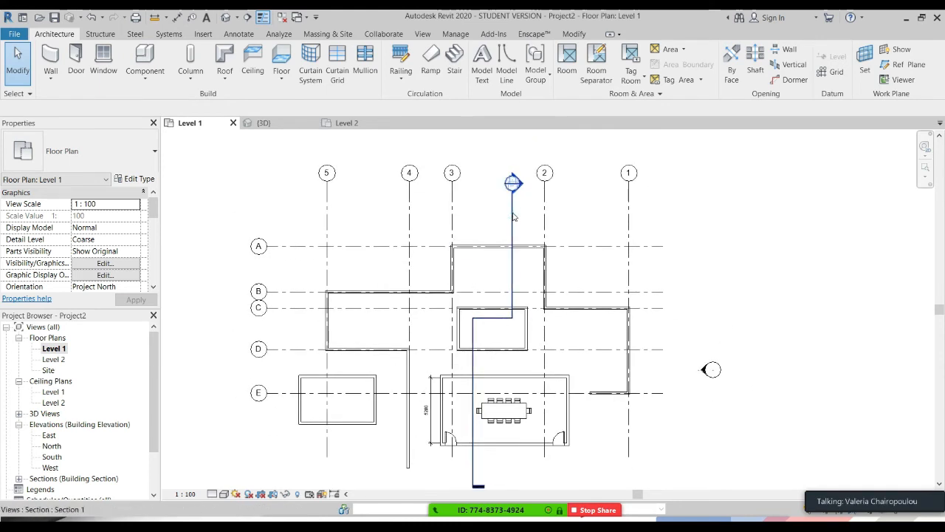
{"action": "left_click", "coordinate": [513, 217]}
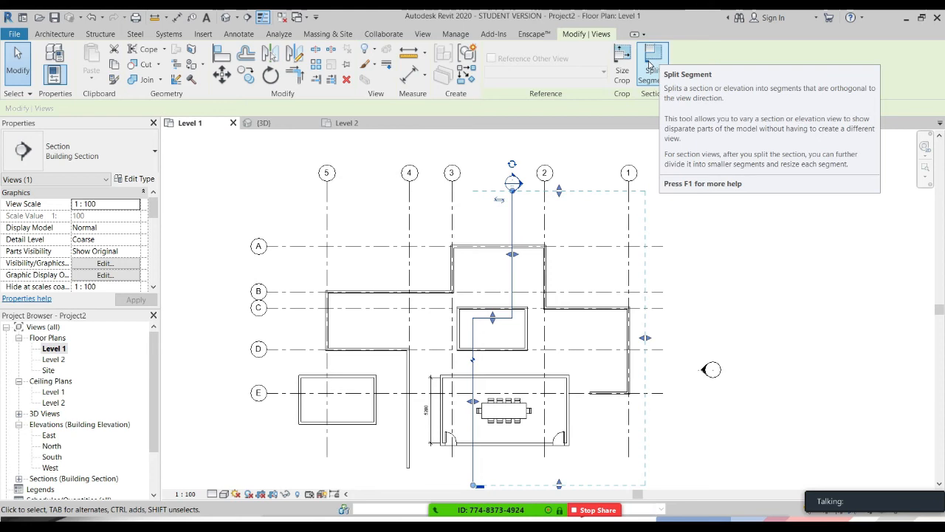
{"action": "left_click_drag", "start_coordinate": [492, 317], "coordinate": [494, 330]}
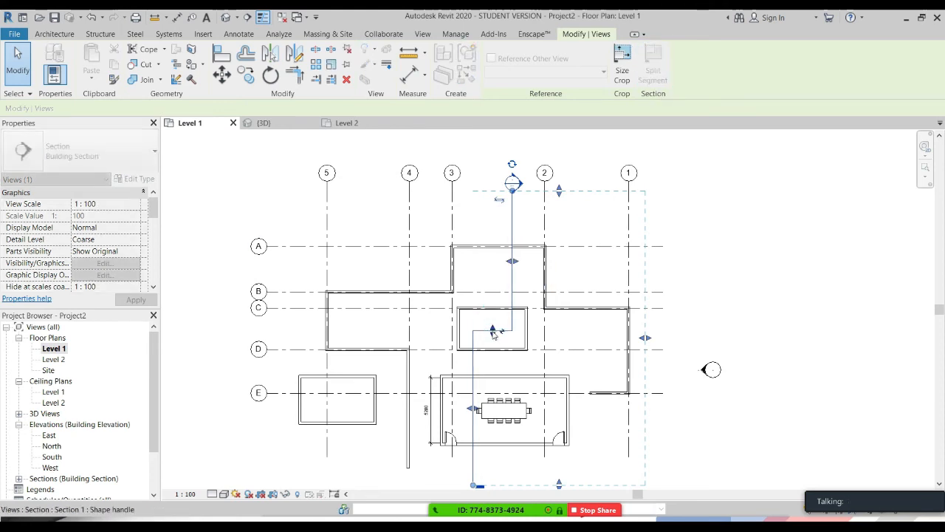
{"action": "left_click", "coordinate": [775, 273]}
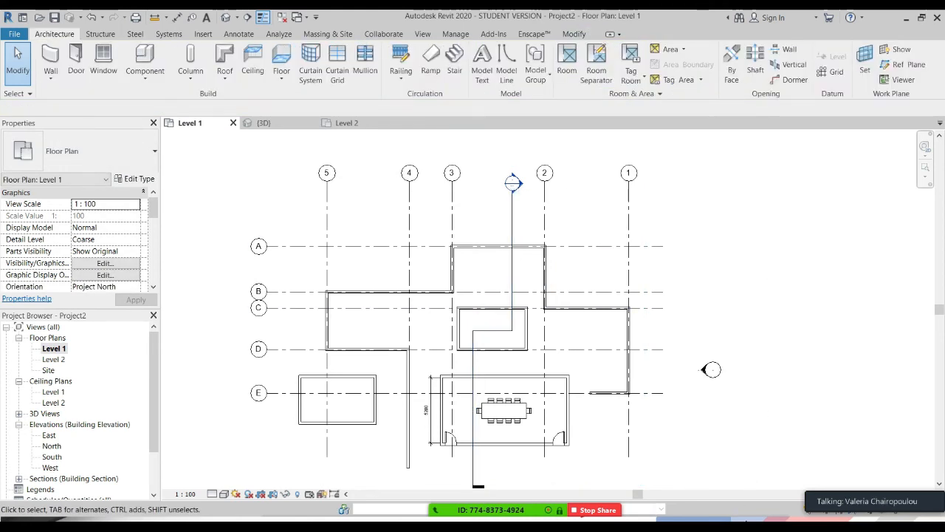
{"action": "left_click", "coordinate": [507, 220]}
{"action": "left_click", "coordinate": [512, 220]}
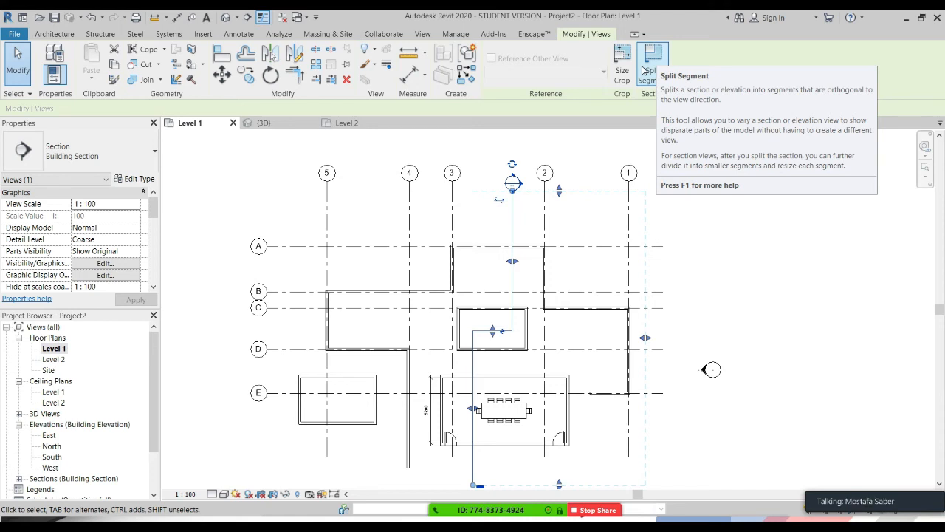
{"action": "left_click", "coordinate": [709, 234]}
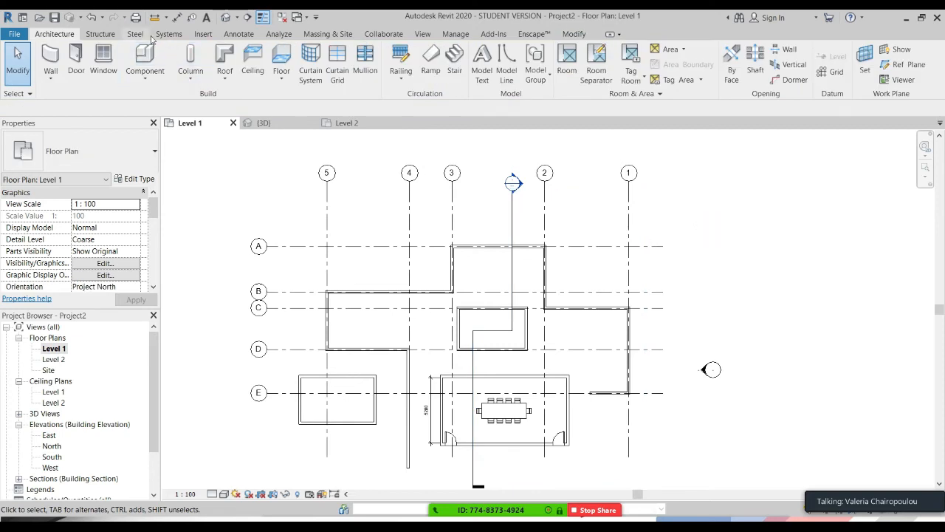
{"action": "left_click", "coordinate": [629, 211]}
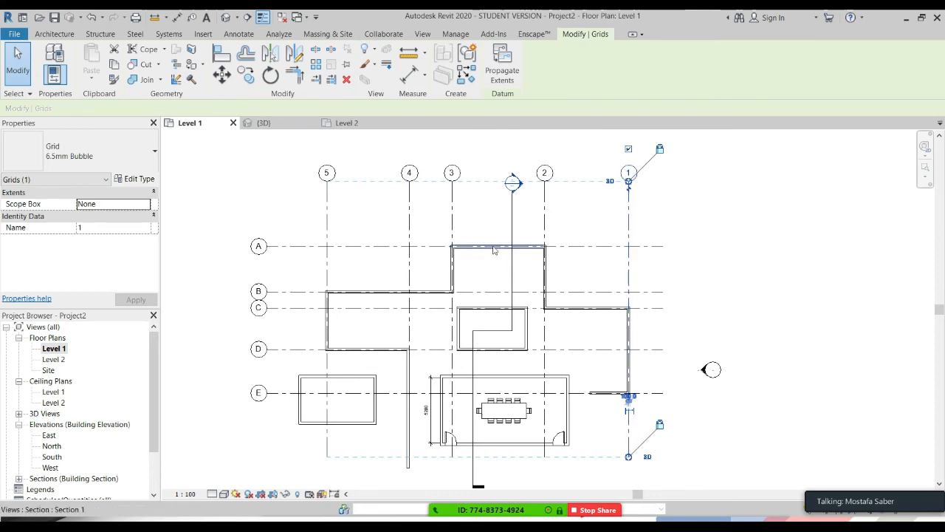
{"action": "key", "text": "Escape"}
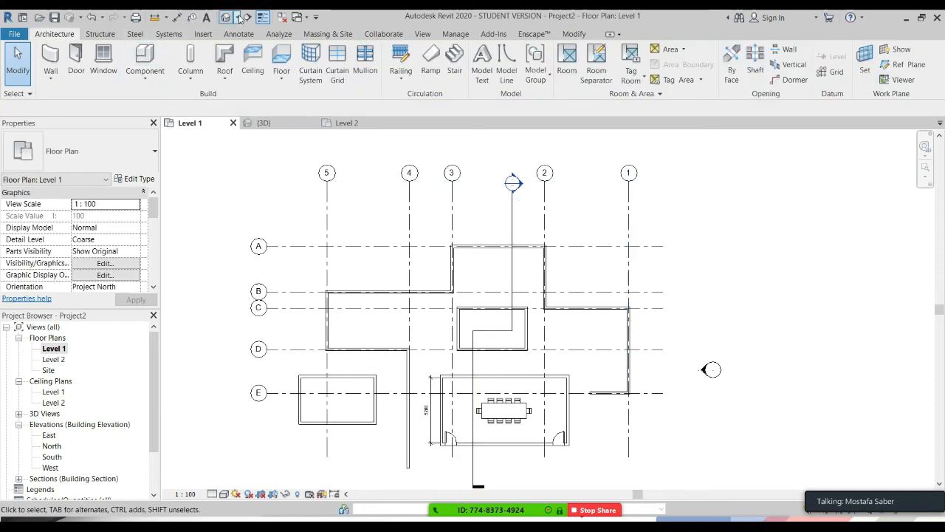
Place a horizontal building section between grids C and D, from outside grid 5 through the small room to beyond grid 1
{"action": "left_click", "coordinate": [422, 34]}
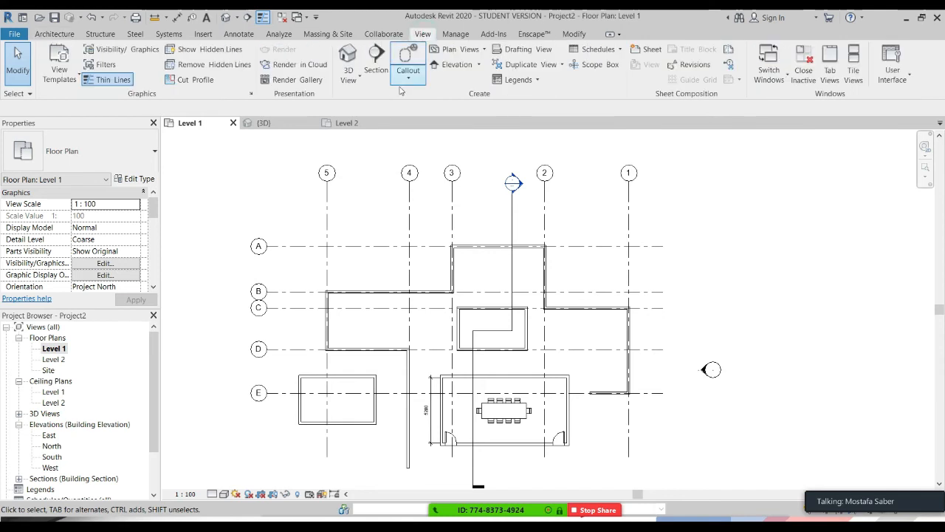
{"action": "left_click", "coordinate": [375, 64]}
{"action": "left_click", "coordinate": [294, 325]}
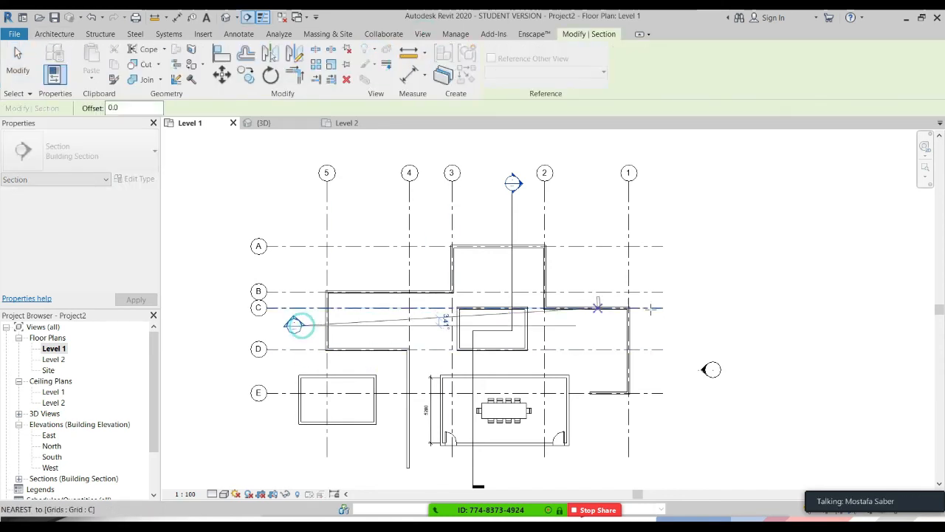
{"action": "left_click", "coordinate": [682, 325]}
{"action": "key", "text": "Escape"}
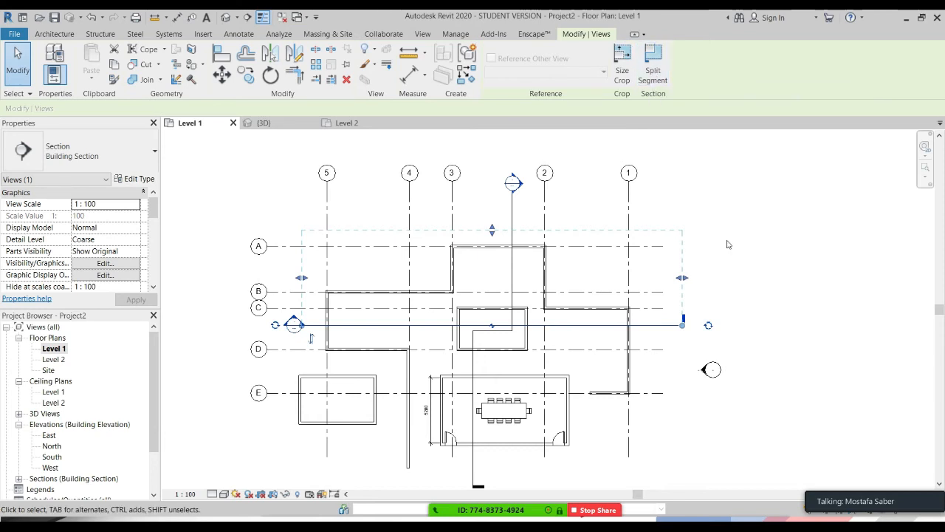
{"action": "left_click", "coordinate": [772, 275]}
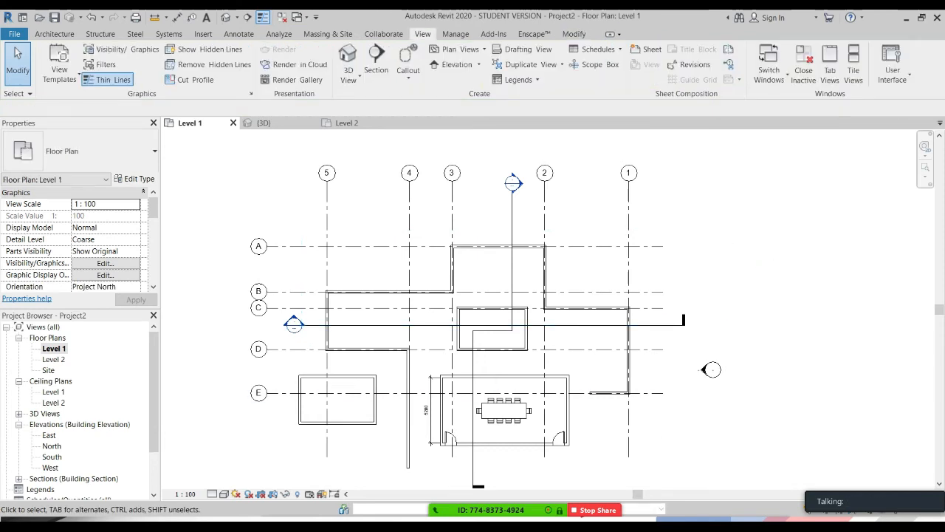
Switch to the presentation and show the Revit Essential Terms slide
{"action": "key", "text": "alt+Tab"}
{"action": "left_click", "coordinate": [641, 285]}
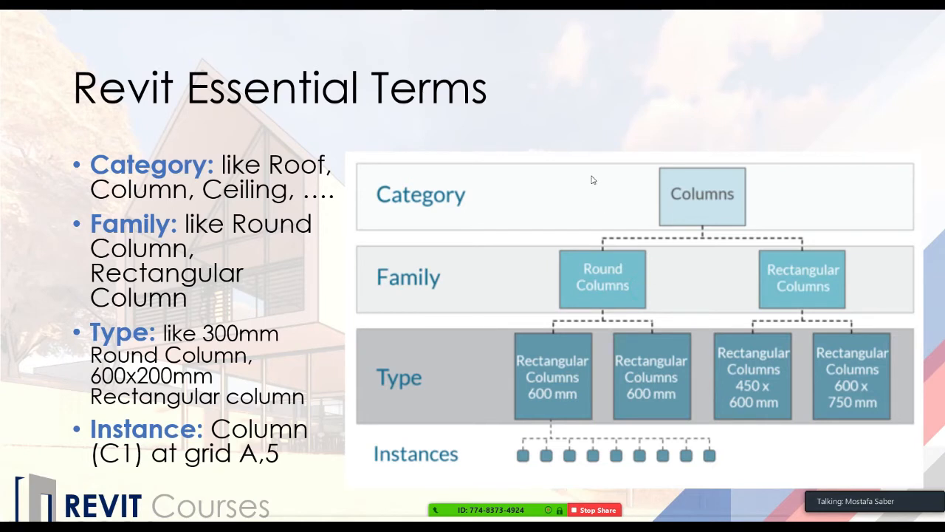
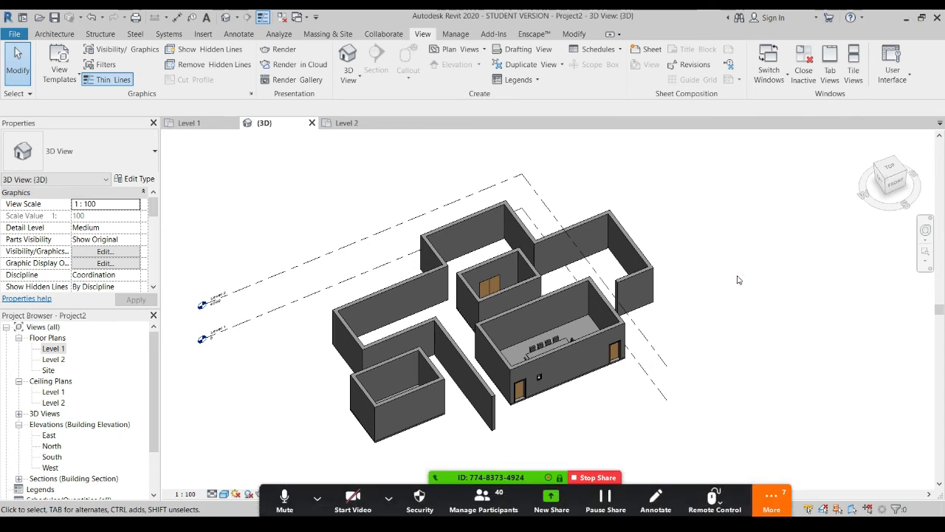
Open the Level 1 floor plan in Revit and change the plugged-in device selection for Mic In in the audio manager prompt
{"action": "key", "text": "alt"}
{"action": "double_click", "coordinate": [59, 349]}
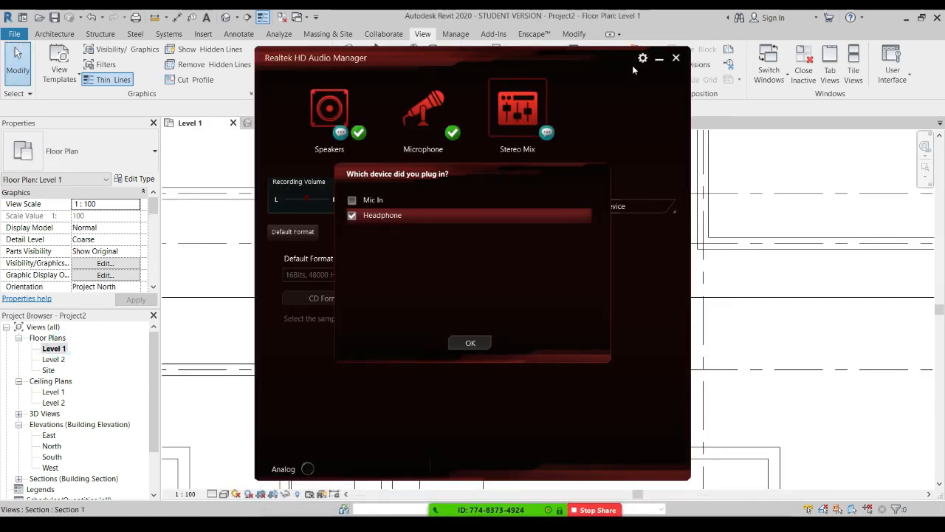
{"action": "left_click", "coordinate": [352, 200]}
{"action": "left_click", "coordinate": [470, 342]}
{"action": "left_click", "coordinate": [659, 58]}
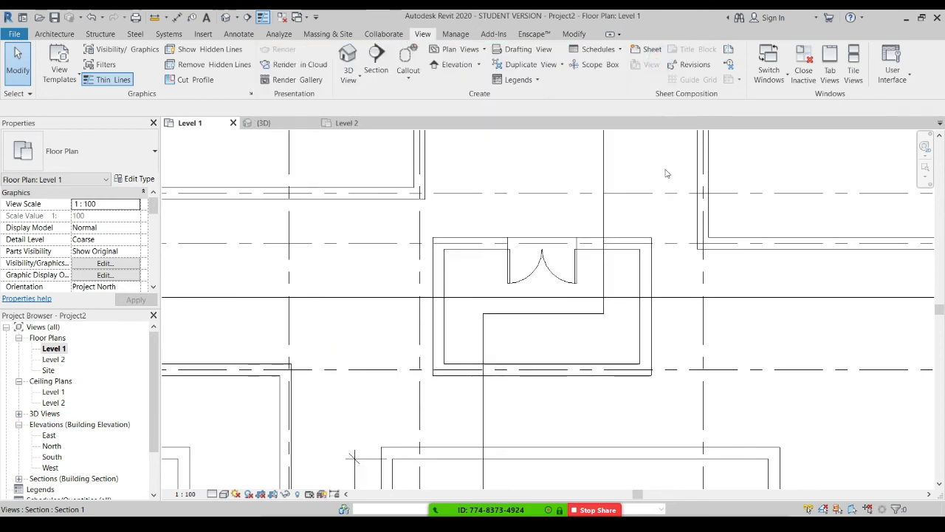
Draw two chained straight Generic - 200mm walls, rising then falling, in the empty area beyond grid 1
{"action": "scroll", "coordinate": [709, 284], "scroll_direction": "up", "scroll_amount": 3}
{"action": "scroll", "coordinate": [634, 298], "scroll_direction": "down", "scroll_amount": 2}
{"action": "middle_click_drag", "start_coordinate": [677, 297], "coordinate": [580, 288]}
{"action": "middle_click_drag", "start_coordinate": [721, 232], "coordinate": [666, 240]}
{"action": "key", "text": "w"}
{"action": "key", "text": "a"}
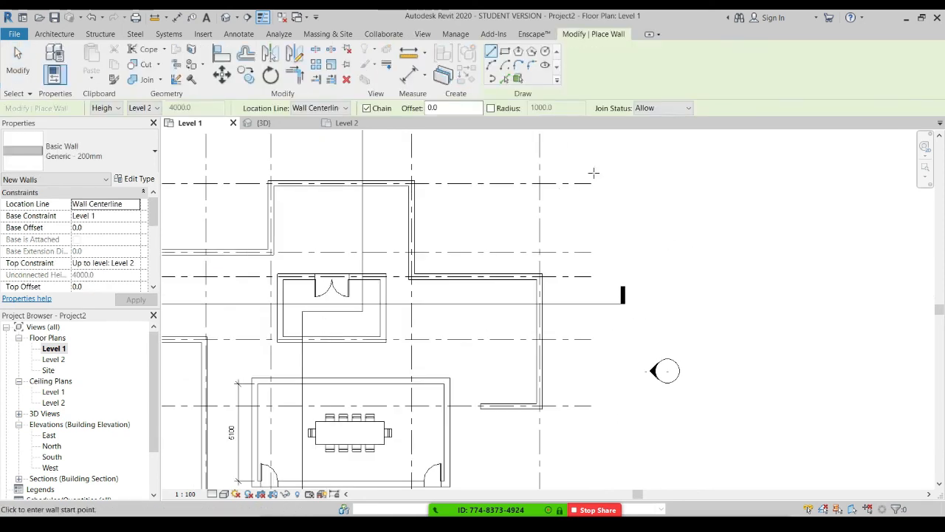
{"action": "left_click", "coordinate": [665, 276]}
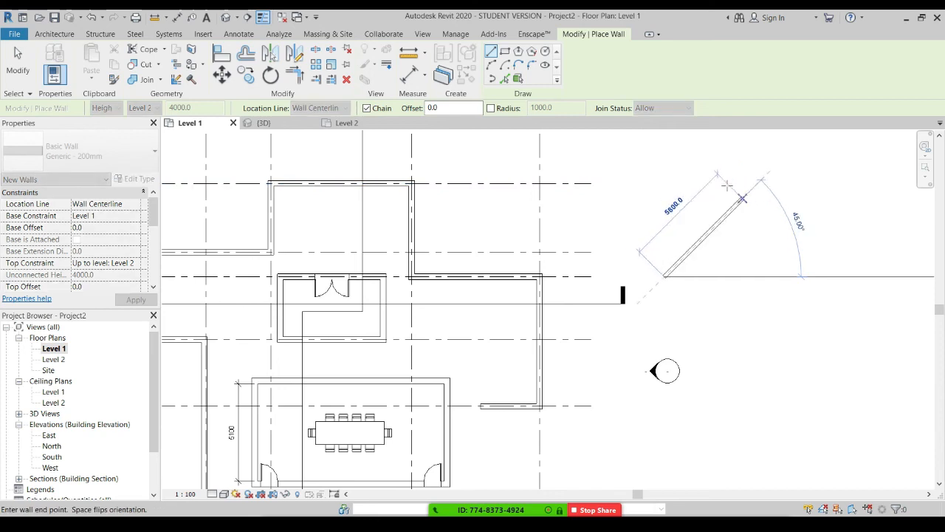
{"action": "left_click", "coordinate": [784, 182]}
{"action": "middle_click_drag", "start_coordinate": [833, 211], "coordinate": [760, 177]}
{"action": "left_click", "coordinate": [829, 194]}
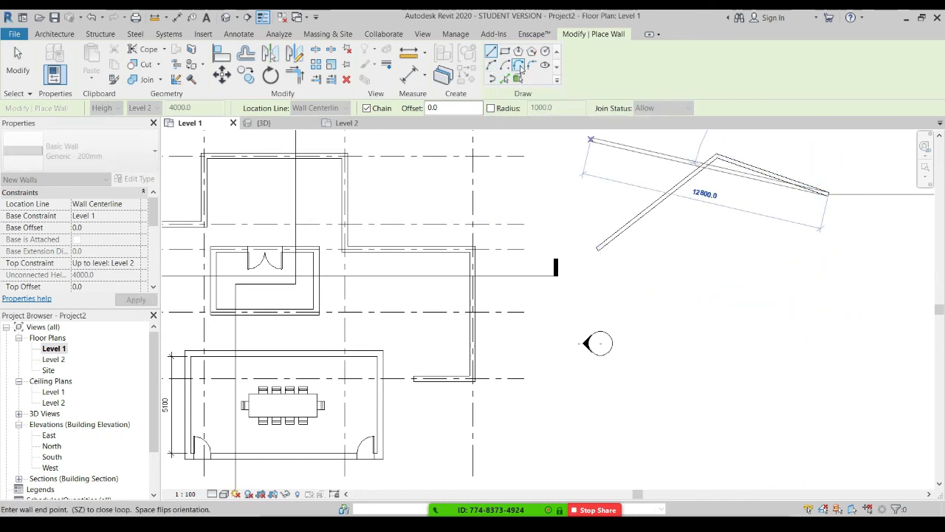
Continue the wall chain with two tangent arc walls that form an S-shaped curve
{"action": "left_click", "coordinate": [520, 68]}
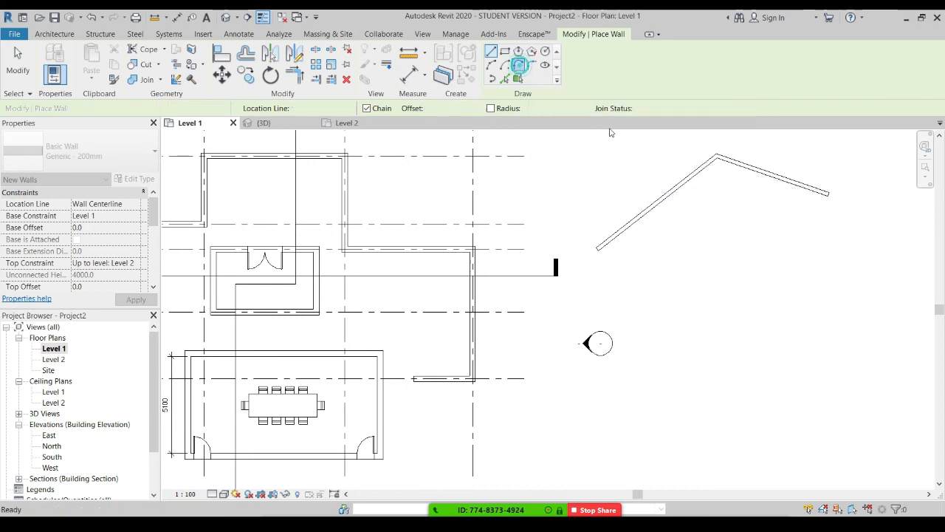
{"action": "middle_click_drag", "start_coordinate": [923, 282], "coordinate": [694, 321]}
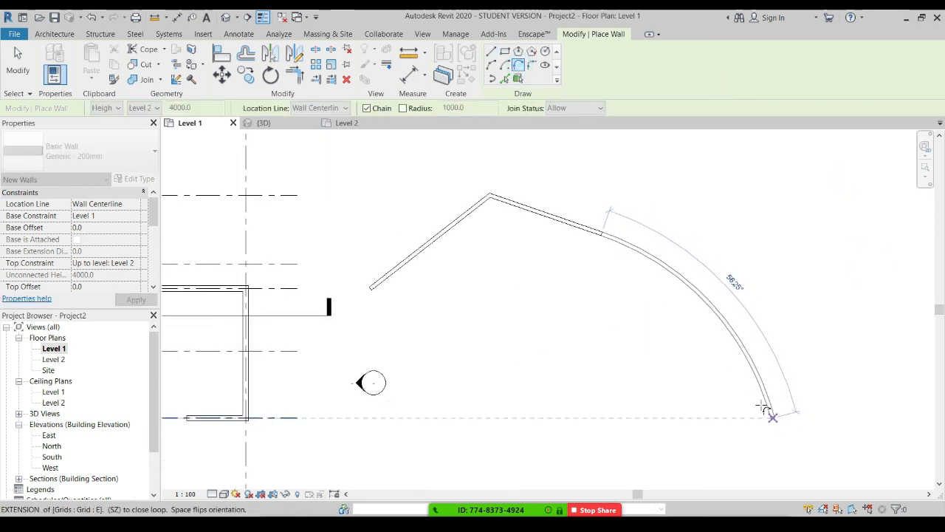
{"action": "left_click", "coordinate": [753, 382]}
{"action": "scroll", "coordinate": [654, 314], "scroll_direction": "down", "scroll_amount": 2}
{"action": "middle_click_drag", "start_coordinate": [653, 313], "coordinate": [546, 261]}
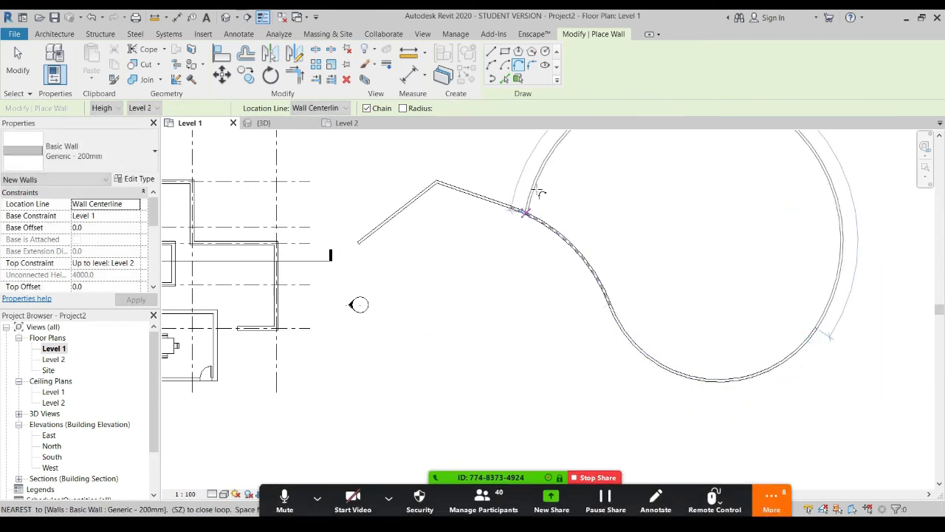
{"action": "key", "text": "Escape"}
Draw three chained straight walls from the diagonal walls' peak: one upward, one about 32000 mm horizontally, and one down toward the arc's open end
{"action": "left_click", "coordinate": [492, 51]}
{"action": "left_click", "coordinate": [436, 182]}
{"action": "middle_click_drag", "start_coordinate": [449, 195], "coordinate": [433, 380]}
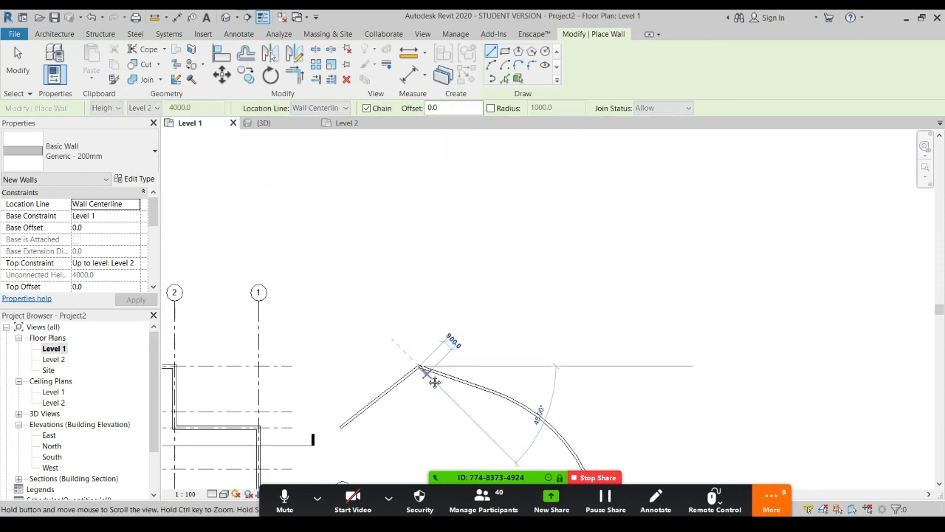
{"action": "scroll", "coordinate": [426, 367], "scroll_direction": "down", "scroll_amount": 2}
{"action": "left_click", "coordinate": [424, 301]}
{"action": "middle_click_drag", "start_coordinate": [557, 300], "coordinate": [505, 198]}
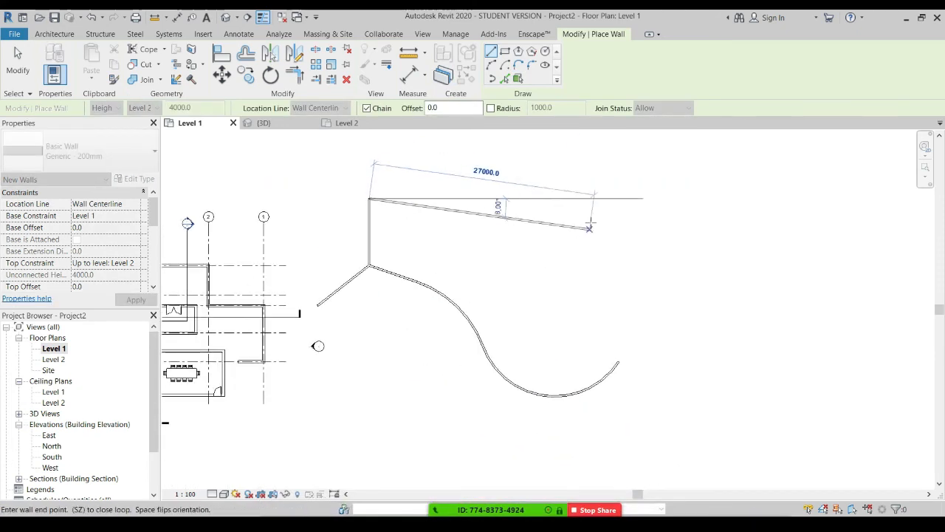
{"action": "left_click", "coordinate": [632, 198]}
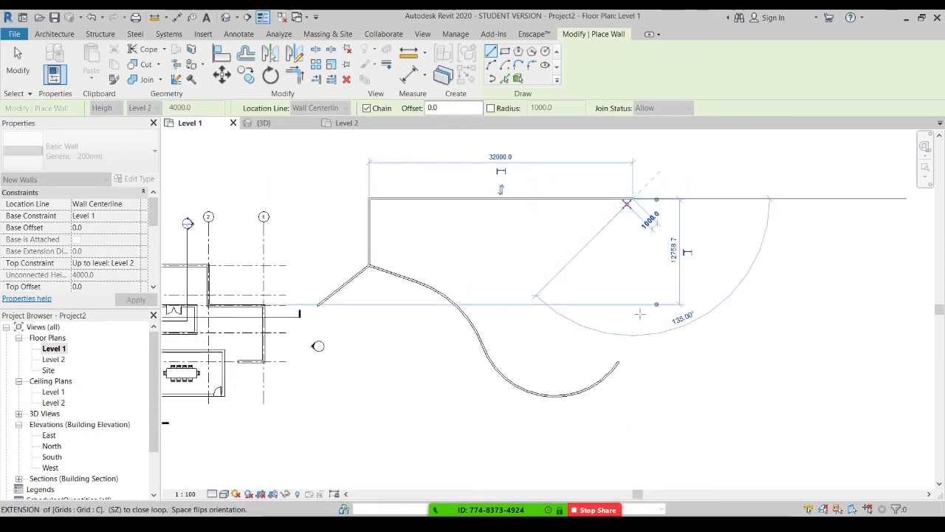
{"action": "left_click", "coordinate": [633, 350]}
{"action": "key", "text": "Escape"}
{"action": "key", "text": "Escape"}
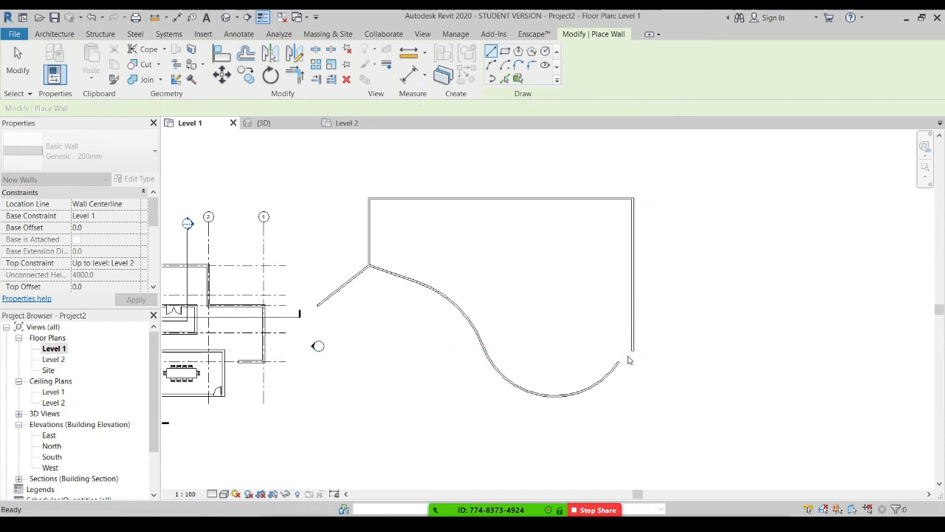
Try to trim the open arc wall and the long vertical wall into a corner
{"action": "key", "text": "t"}
{"action": "key", "text": "r"}
{"action": "left_click", "coordinate": [606, 371]}
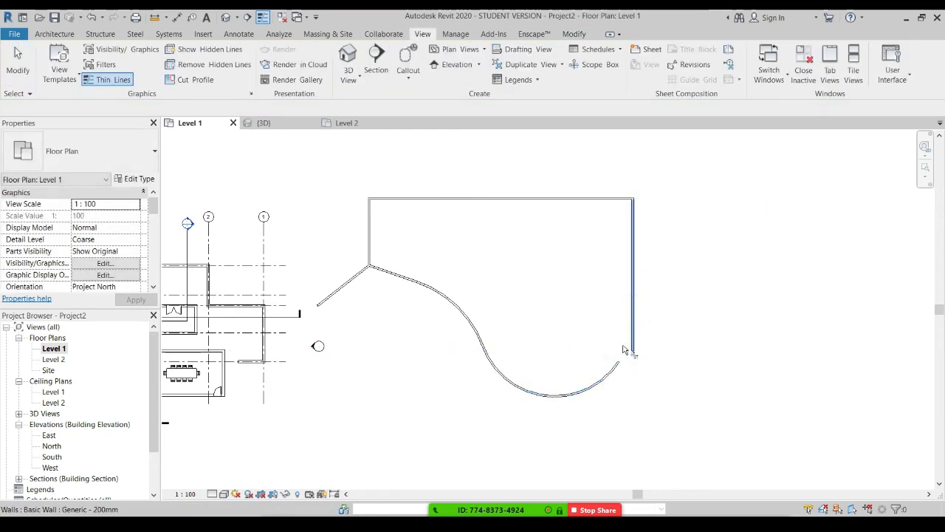
{"action": "left_click", "coordinate": [633, 310]}
{"action": "key", "text": "Escape"}
{"action": "left_click", "coordinate": [633, 321]}
{"action": "key", "text": "Escape"}
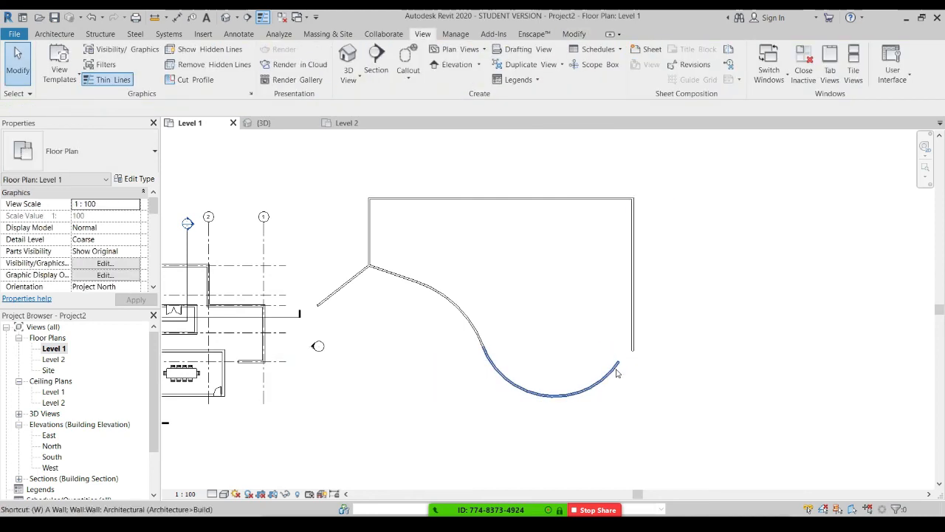
Extend the S-curve with a tangent arc wall crossing the long vertical wall, and delete the diagonal wall at the opposite end
{"action": "key", "text": "w"}
{"action": "key", "text": "a"}
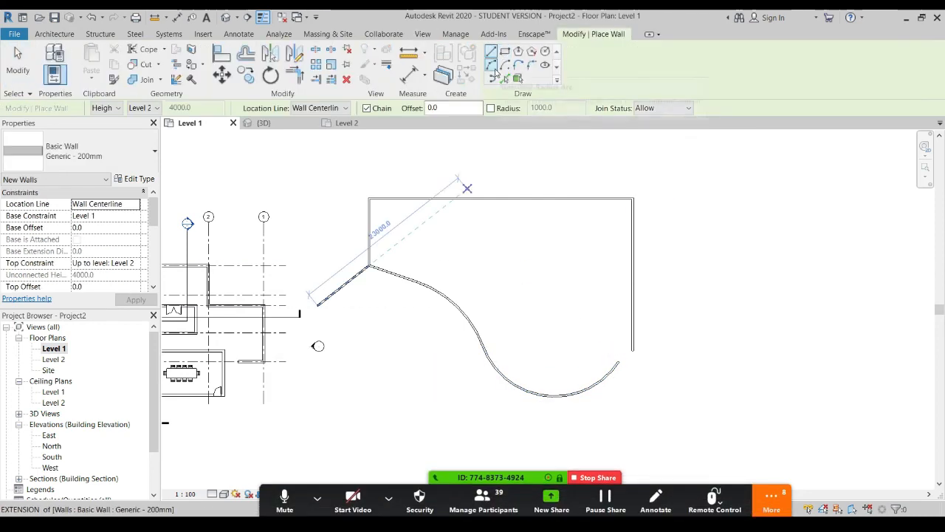
{"action": "left_click", "coordinate": [492, 65]}
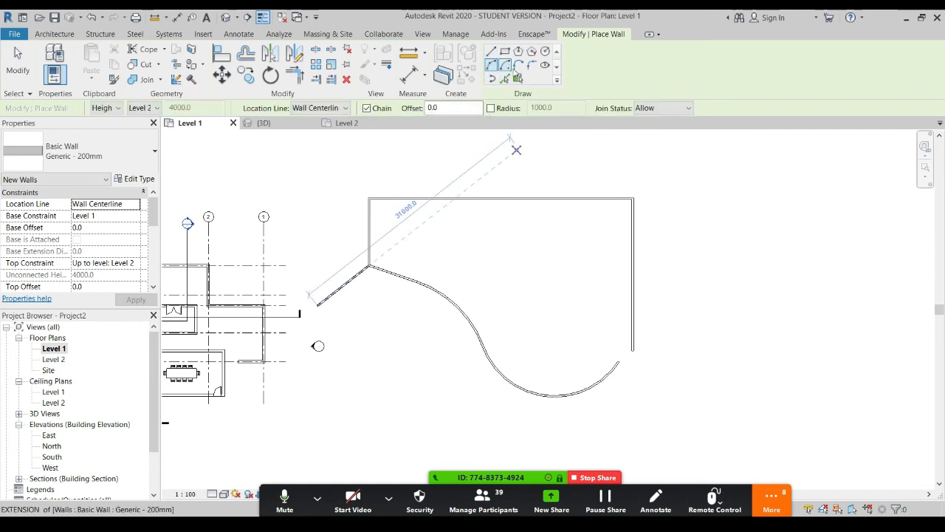
{"action": "left_click", "coordinate": [518, 65]}
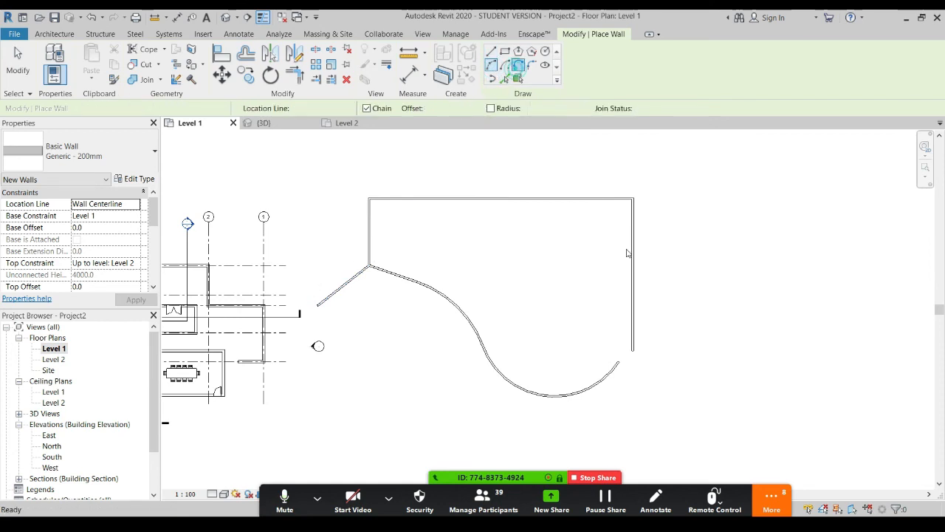
{"action": "left_click", "coordinate": [661, 332]}
{"action": "key", "text": "Escape"}
{"action": "key", "text": "Escape"}
{"action": "left_click", "coordinate": [360, 271]}
{"action": "key", "text": "Delete"}
Show the new wall enclosure in the default 3D view and return to the Level 1 floor plan
{"action": "left_click", "coordinate": [227, 16]}
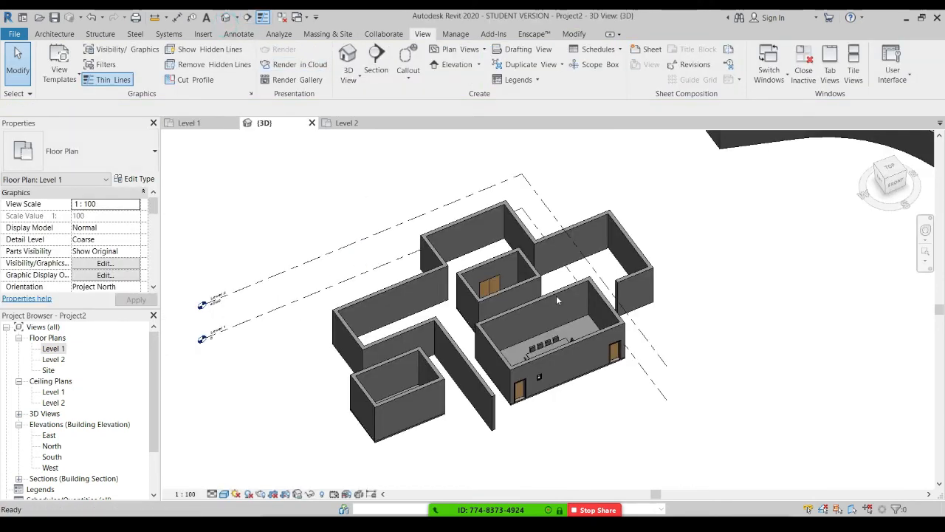
{"action": "middle_click_drag", "start_coordinate": [556, 295], "coordinate": [665, 325], "text": "shift"}
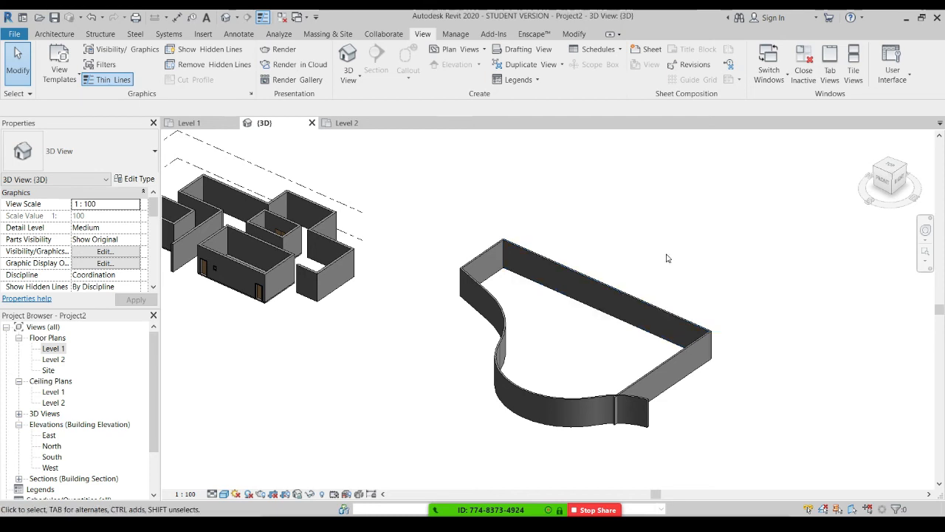
{"action": "middle_click_drag", "start_coordinate": [613, 251], "coordinate": [617, 248]}
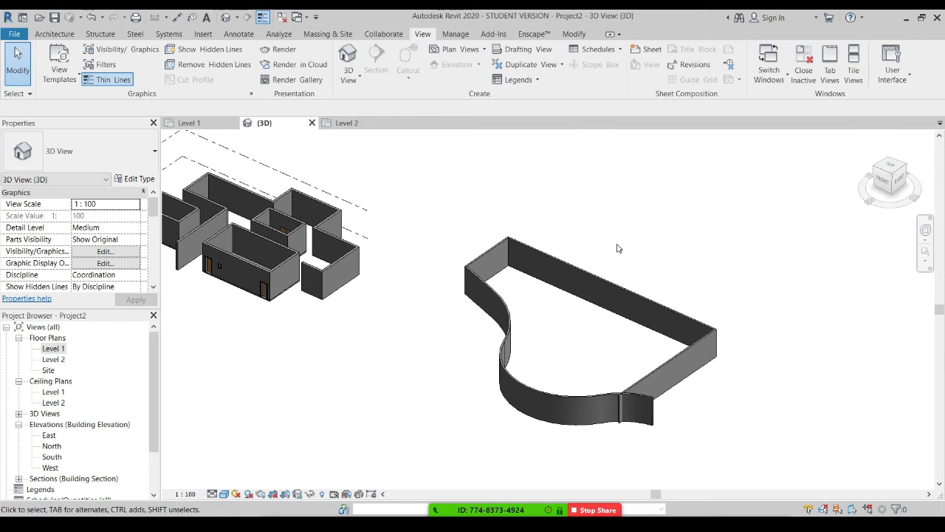
{"action": "key", "text": "ctrl+Tab"}
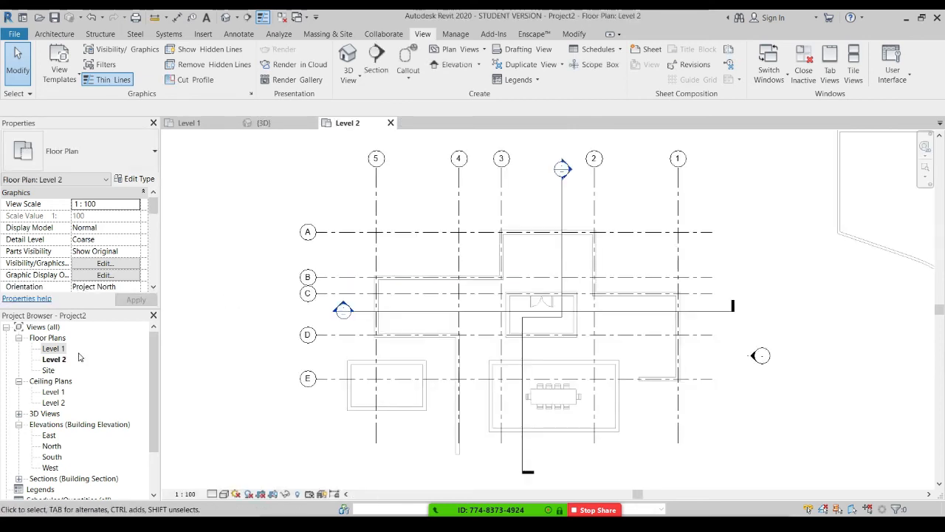
{"action": "double_click", "coordinate": [54, 348]}
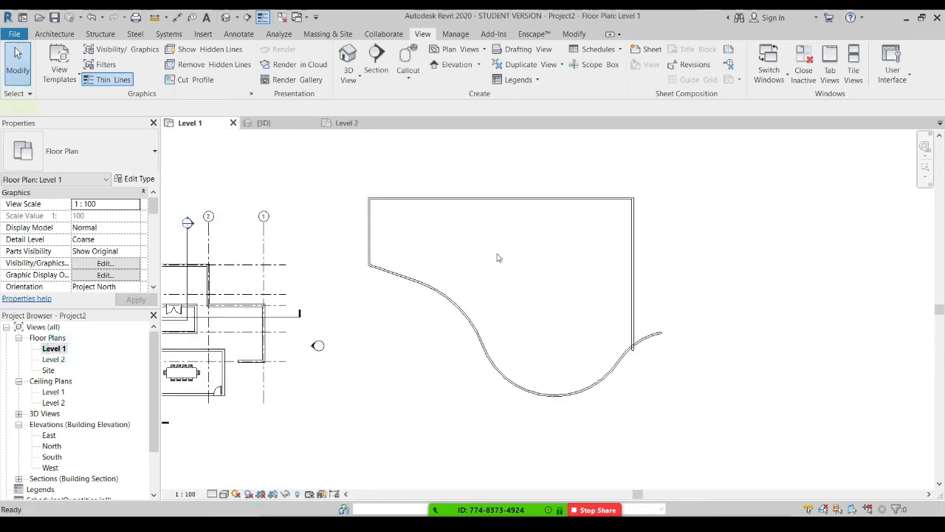
Start the Wall command and show the Architecture building tools and the wall drawing options
{"action": "key", "text": "w"}
{"action": "key", "text": "a"}
{"action": "left_click", "coordinate": [54, 34]}
{"action": "left_click", "coordinate": [51, 63]}
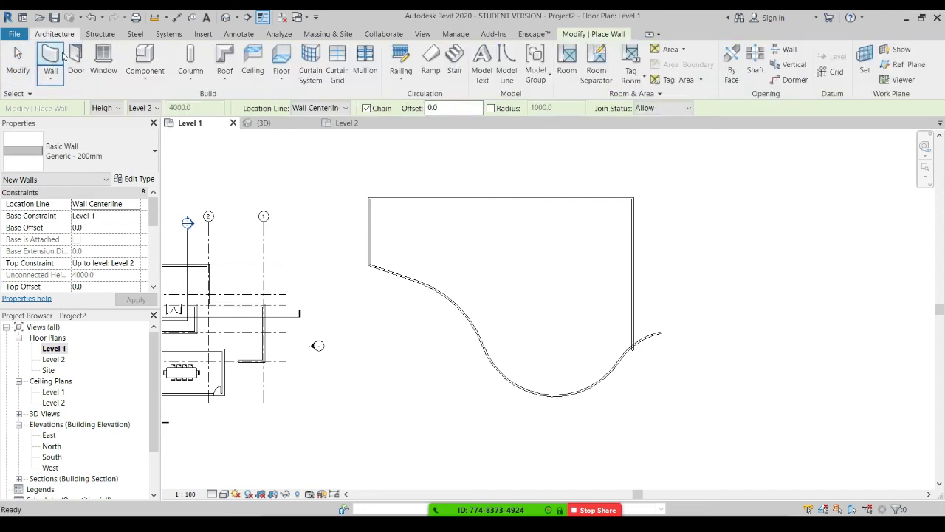
{"action": "left_click", "coordinate": [619, 34]}
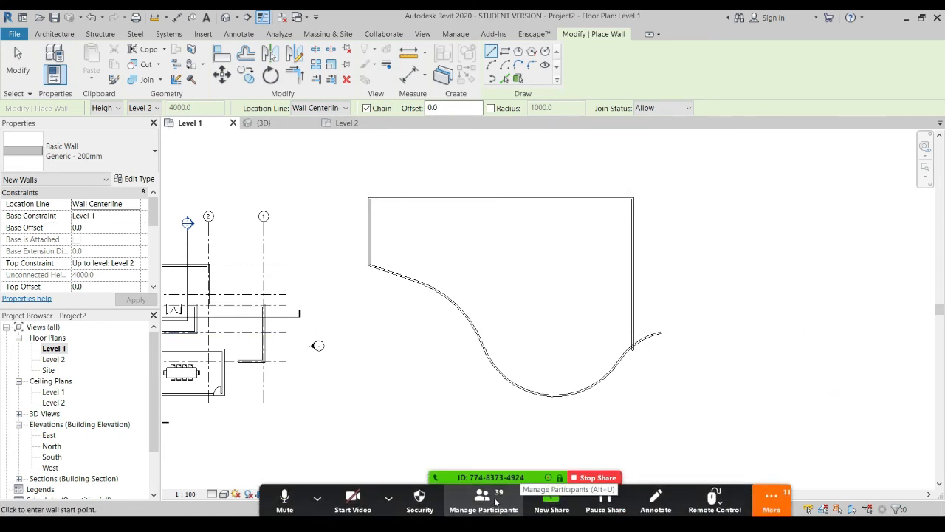
Open the Zoom participant list, bring up the mute-all confirmation and decline it
{"action": "left_click", "coordinate": [493, 501]}
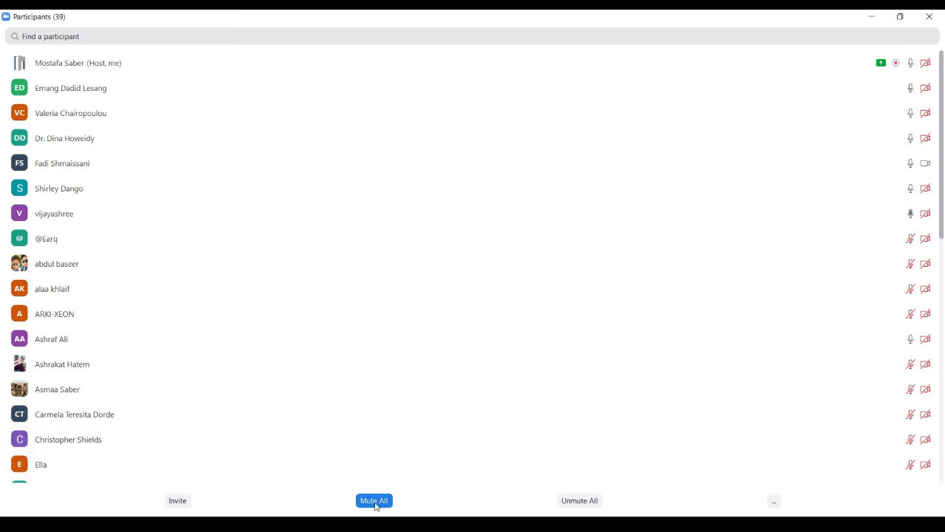
{"action": "left_click", "coordinate": [379, 500]}
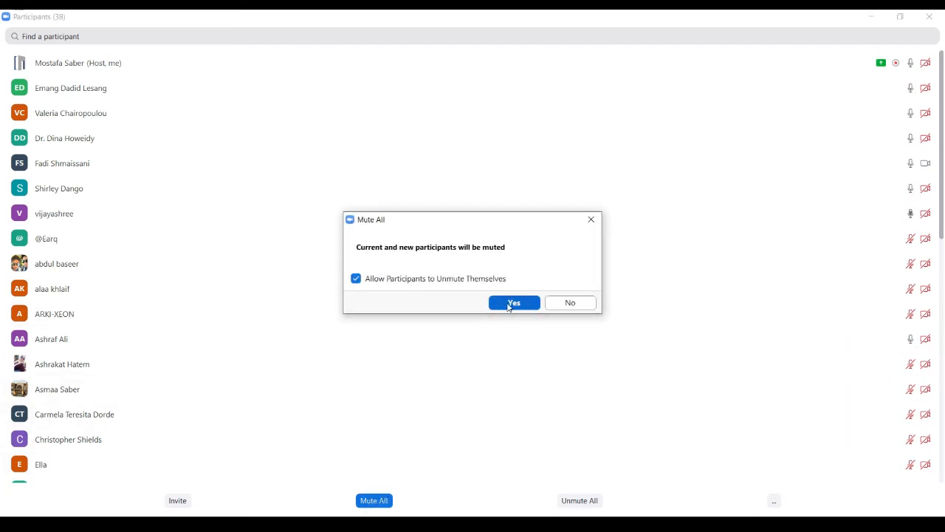
{"action": "left_click", "coordinate": [569, 303]}
{"action": "left_click", "coordinate": [871, 16]}
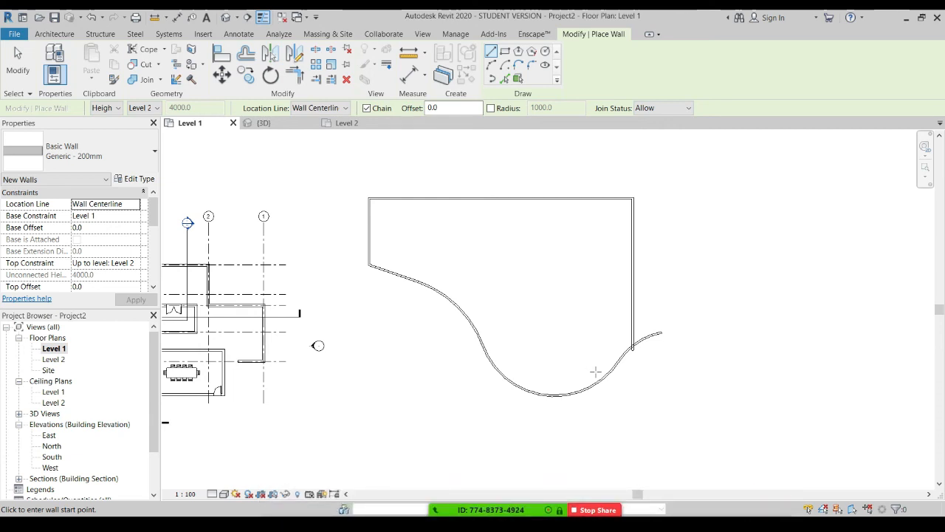
Switch to the PowerPoint slide show and go back from its end to the course packages and prices slide
{"action": "key", "text": "alt+Tab"}
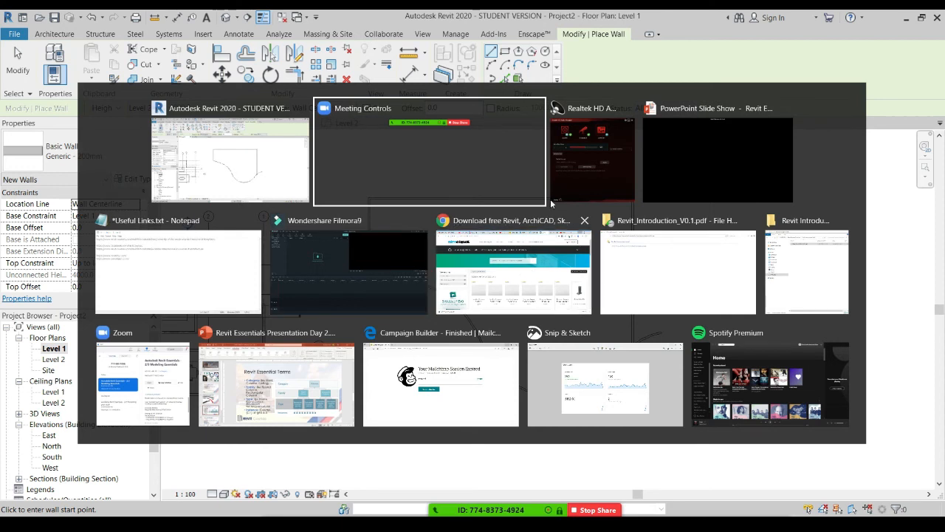
{"action": "left_click", "coordinate": [658, 166]}
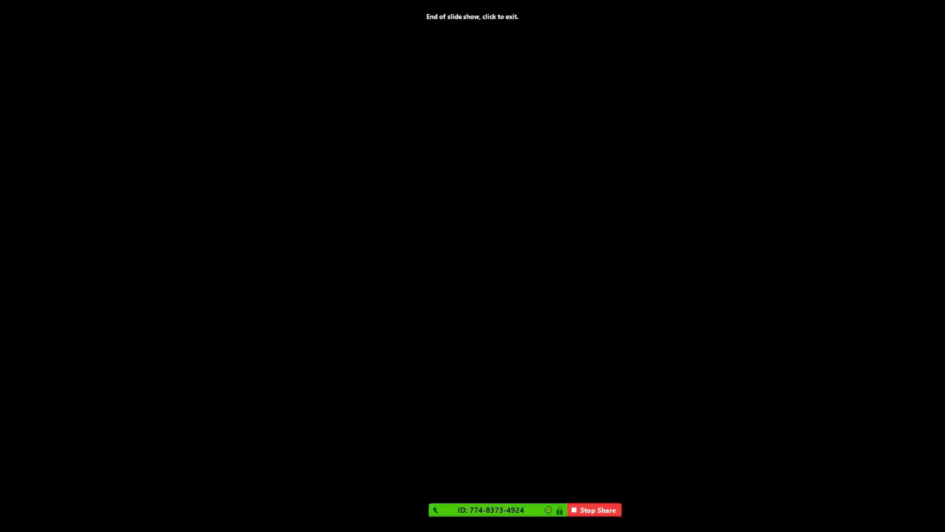
{"action": "key", "text": "Left"}
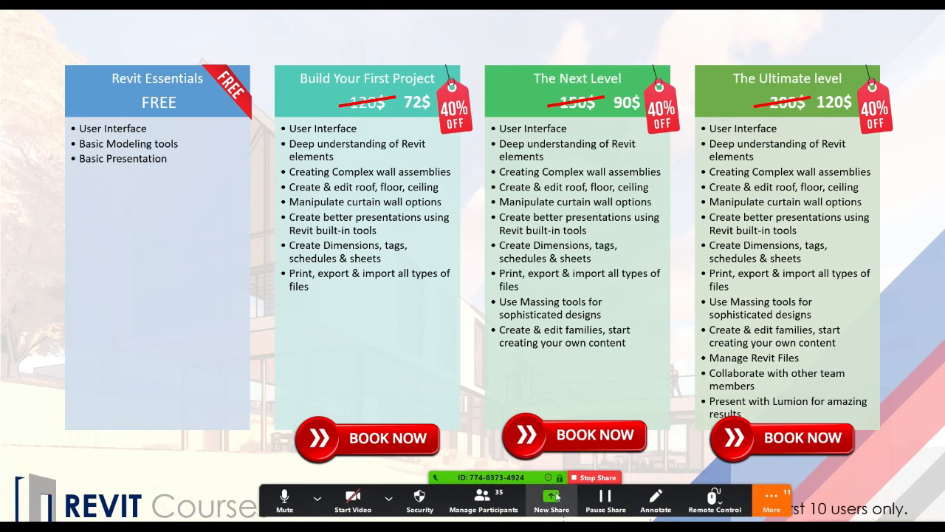
{"action": "left_click", "coordinate": [770, 506]}
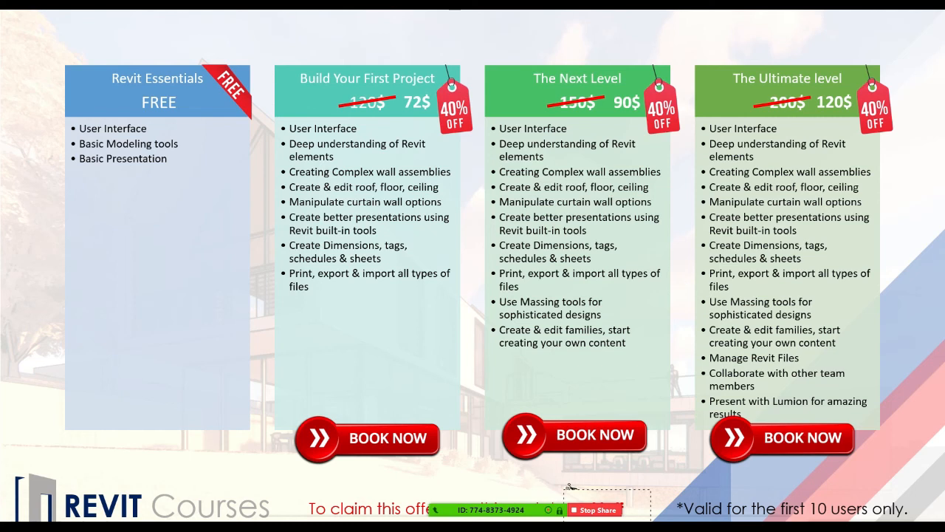
{"action": "mouse_move", "coordinate": [570, 487]}
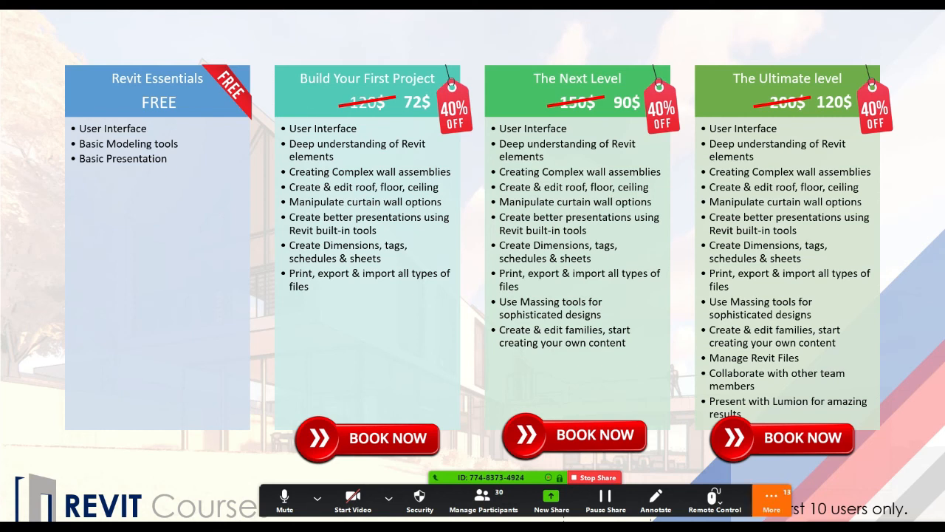
Switch back to Revit and place a perspective camera inside the enclosure's upper-right corner, aimed at the large arc wall, with offset 1750 from Level 1
{"action": "key", "text": "alt+Tab"}
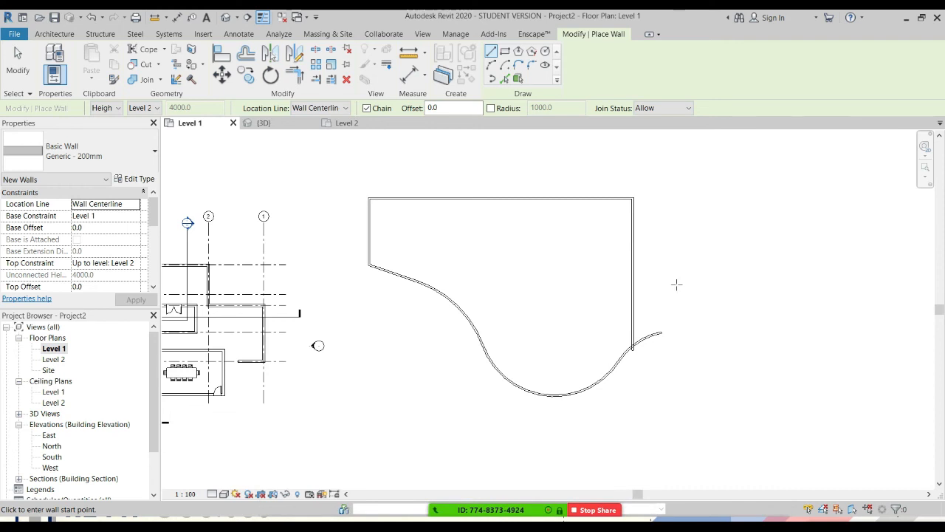
{"action": "left_click", "coordinate": [54, 34]}
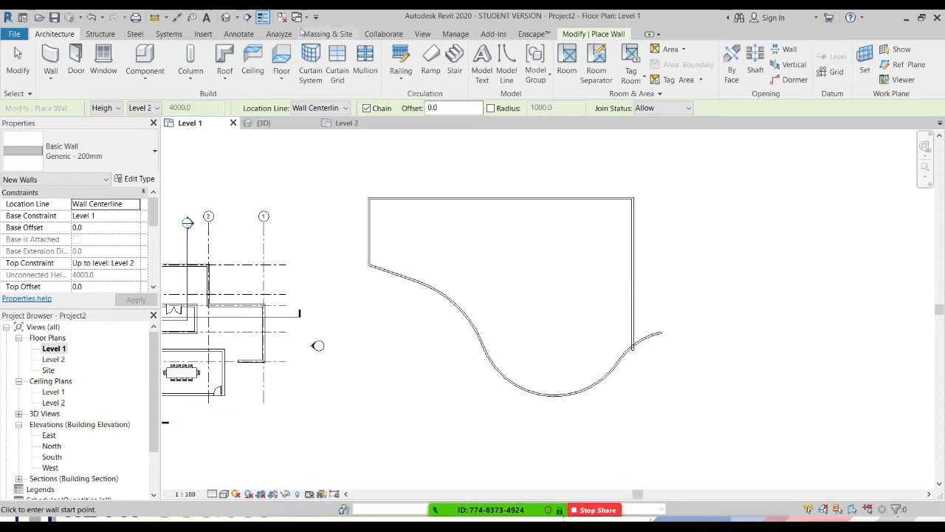
{"action": "left_click", "coordinate": [237, 18]}
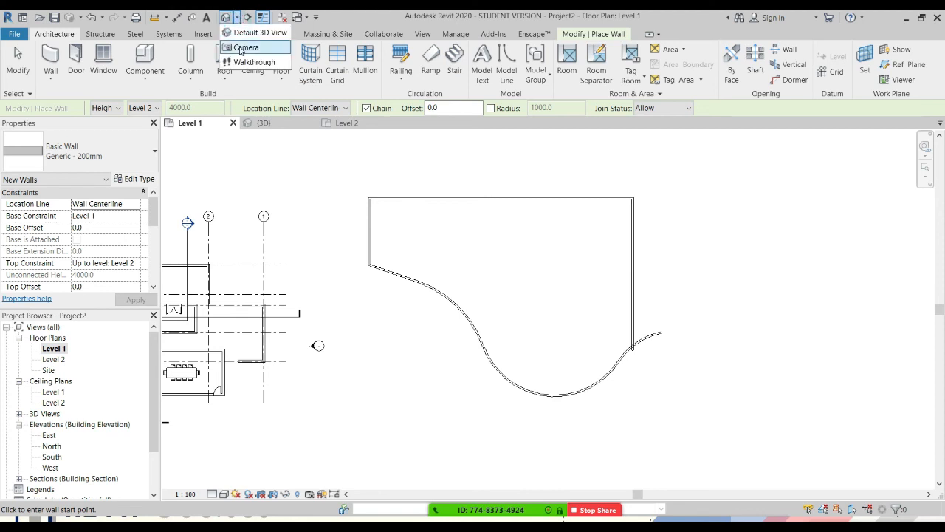
{"action": "left_click", "coordinate": [246, 47]}
{"action": "scroll", "coordinate": [542, 233], "scroll_direction": "up", "scroll_amount": 1}
{"action": "scroll", "coordinate": [541, 233], "scroll_direction": "up", "scroll_amount": 1}
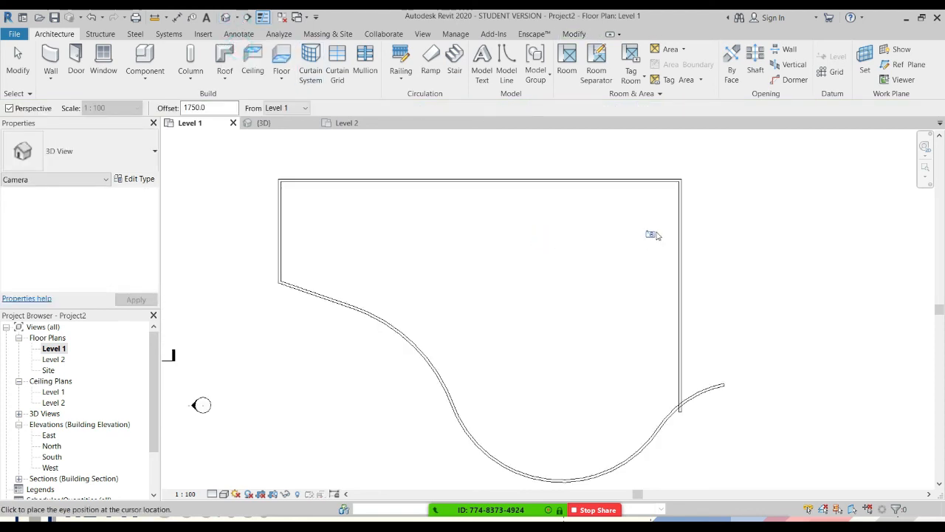
{"action": "left_click", "coordinate": [670, 190]}
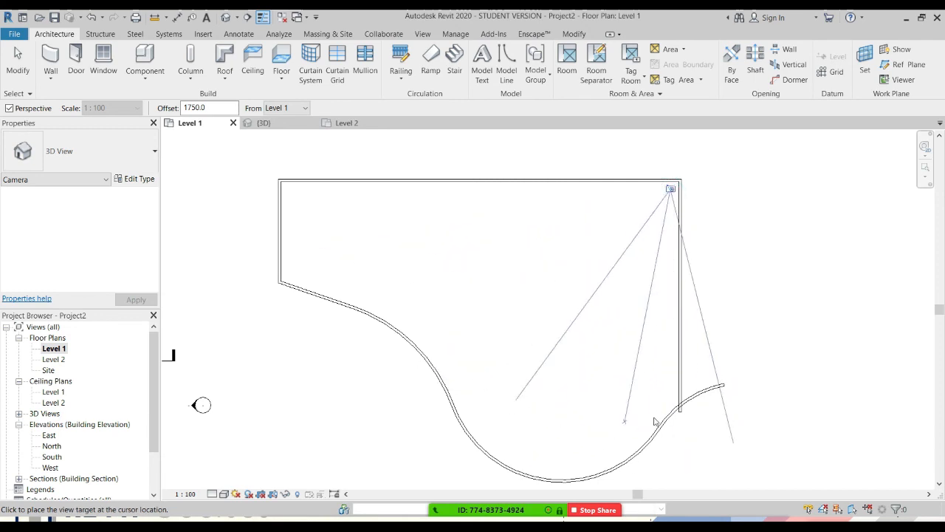
{"action": "left_click", "coordinate": [553, 449]}
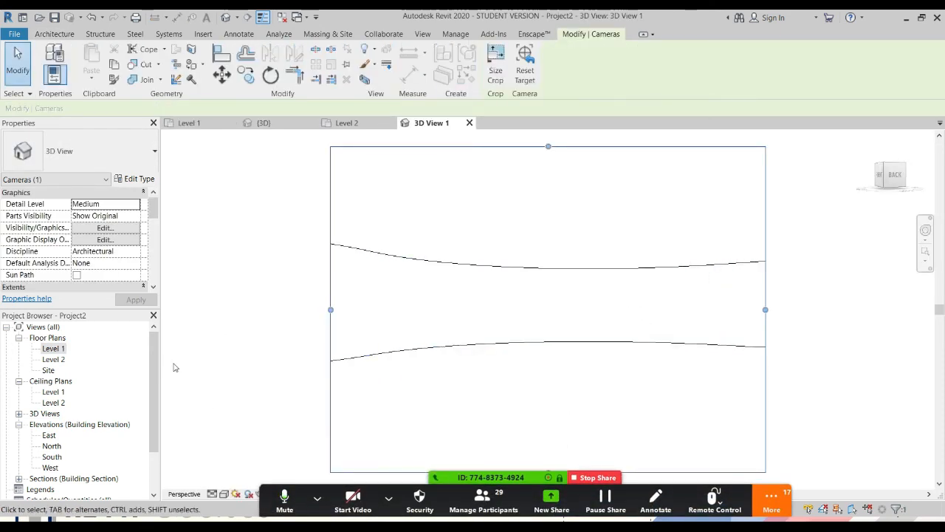
Return to the Level 1 floor plan and move the camera's target onto the middle of the S-shaped wall
{"action": "double_click", "coordinate": [56, 348]}
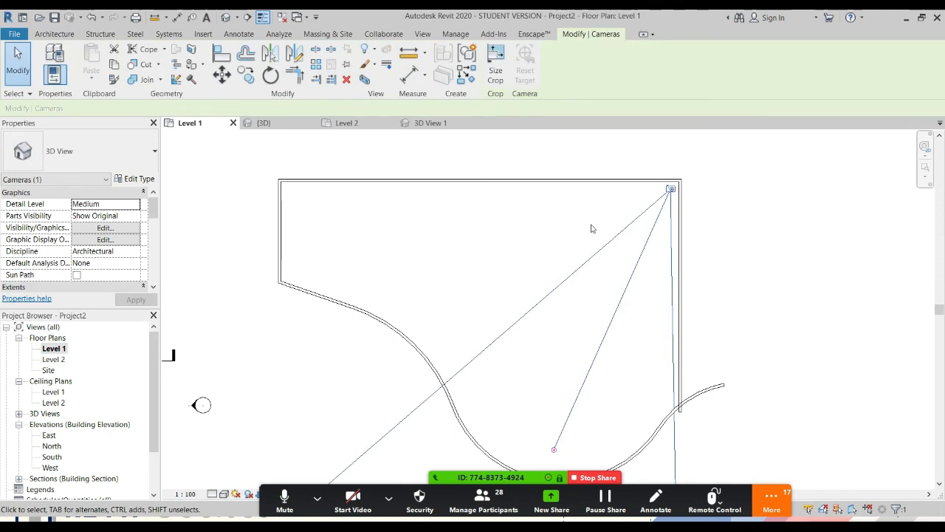
{"action": "scroll", "coordinate": [657, 208], "scroll_direction": "down", "scroll_amount": 2}
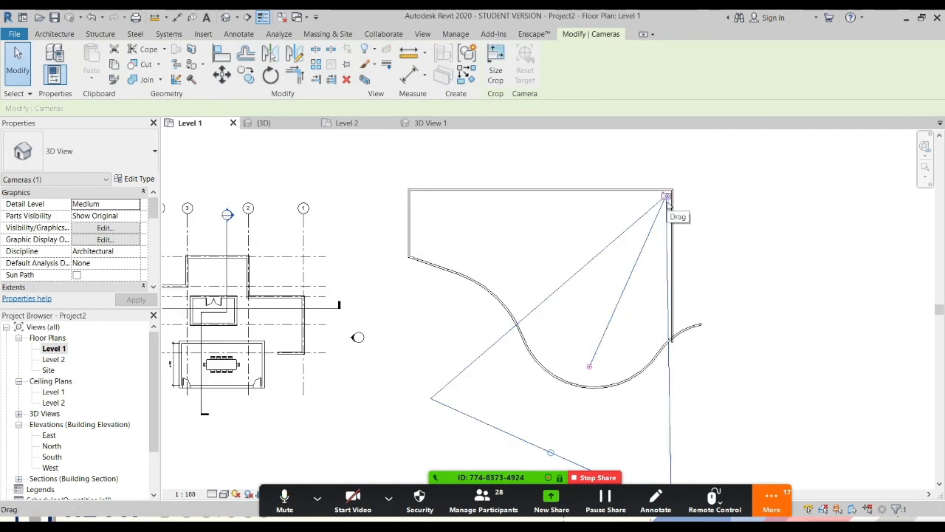
{"action": "left_click_drag", "start_coordinate": [589, 366], "coordinate": [513, 336]}
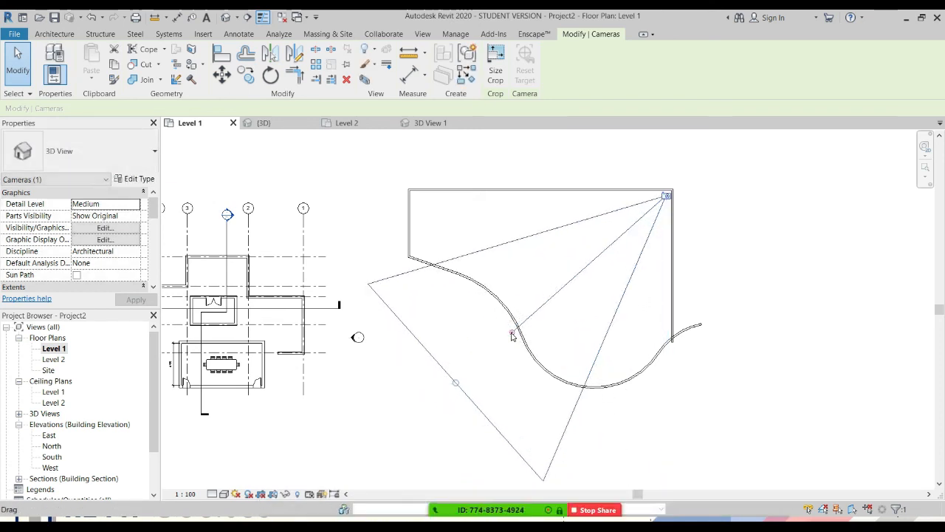
{"action": "left_click", "coordinate": [752, 282]}
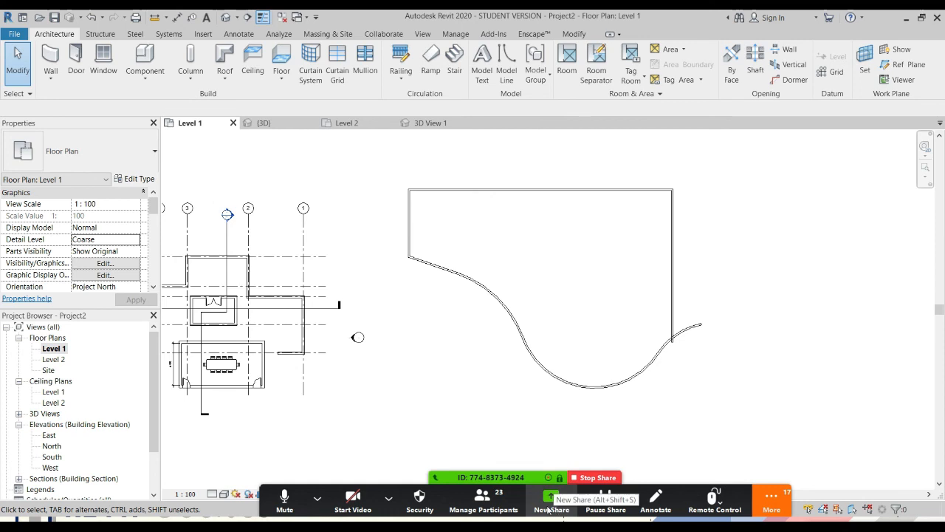
Stop the current screen share in Zoom and share the PowerPoint Slide Show window instead
{"action": "left_click", "coordinate": [594, 480]}
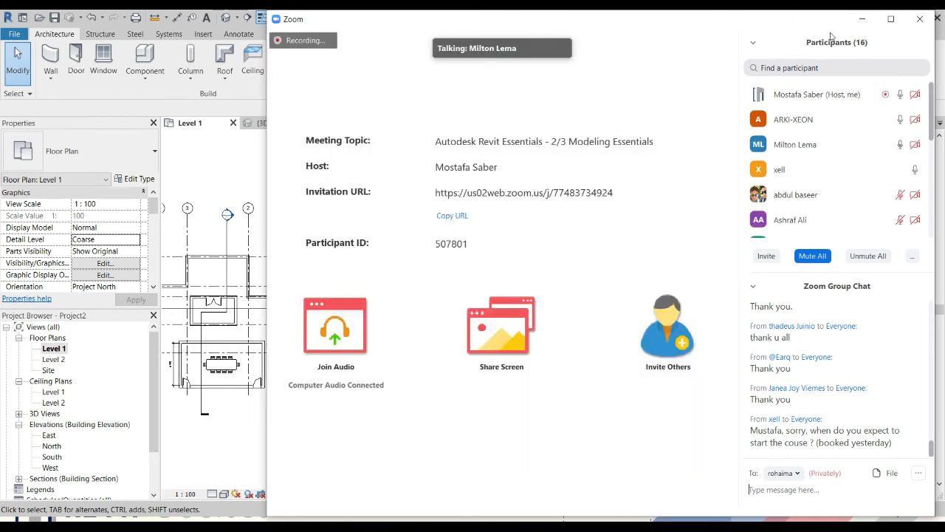
{"action": "left_click", "coordinate": [862, 20]}
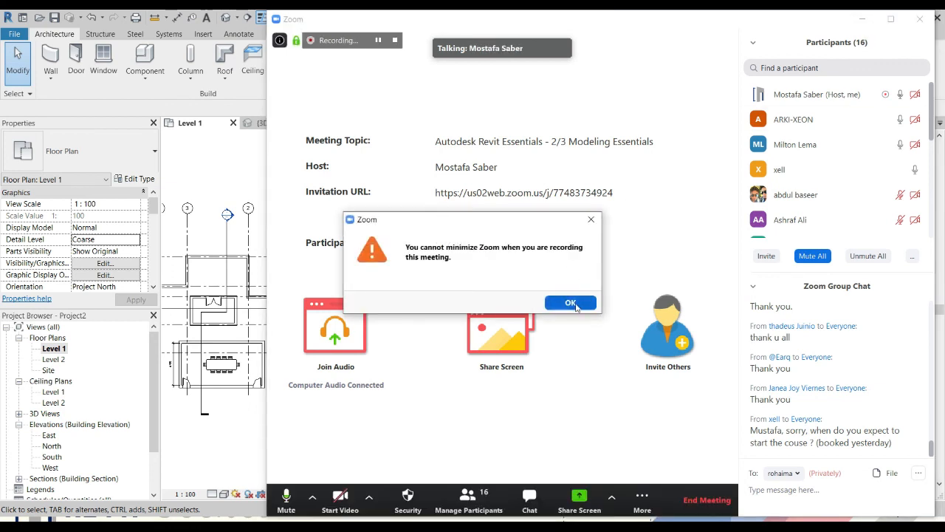
{"action": "left_click", "coordinate": [591, 219]}
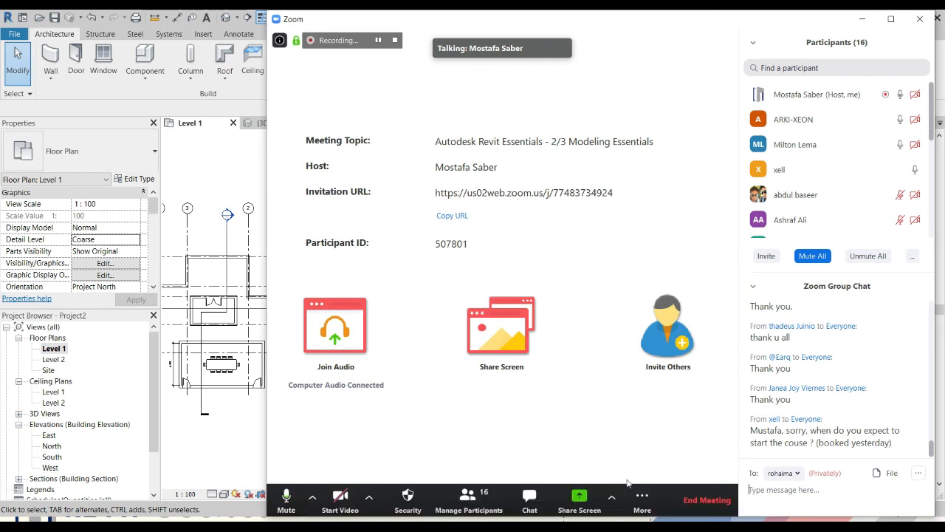
{"action": "left_click", "coordinate": [580, 497]}
{"action": "left_click", "coordinate": [426, 266]}
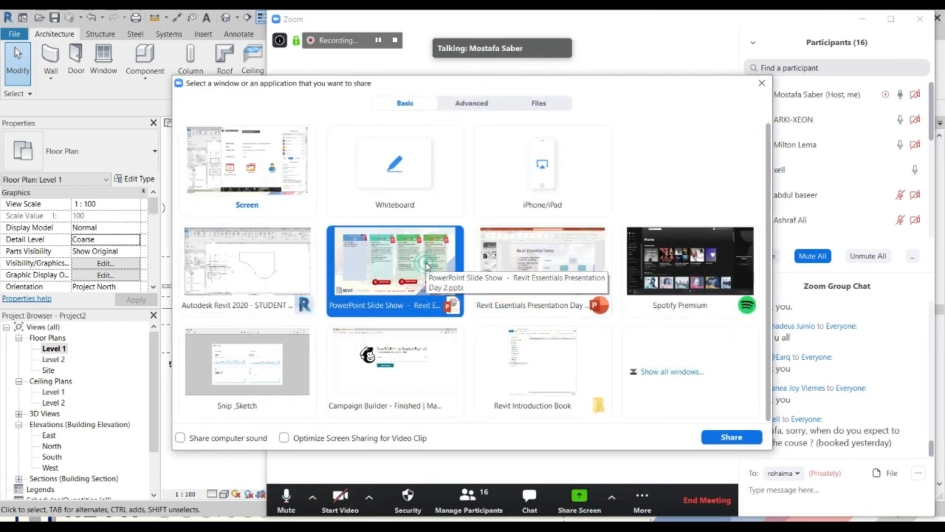
{"action": "left_click", "coordinate": [730, 437]}
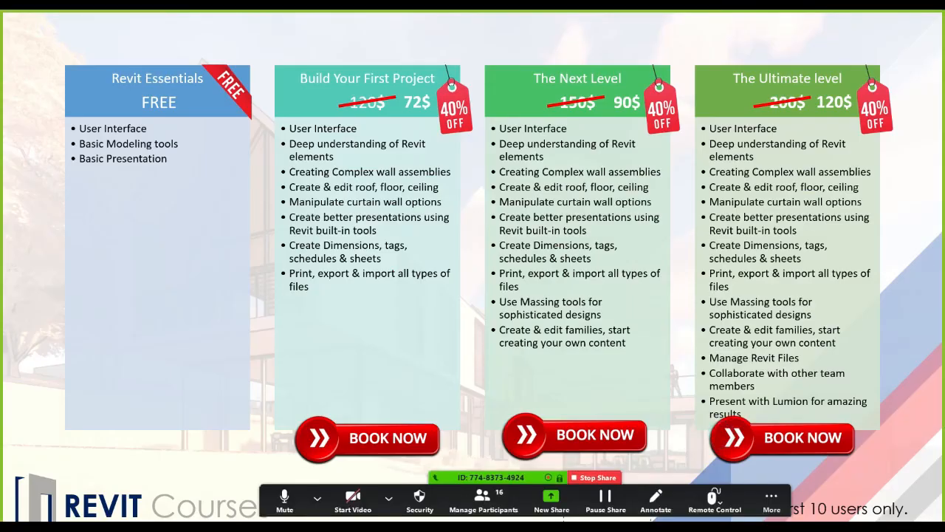